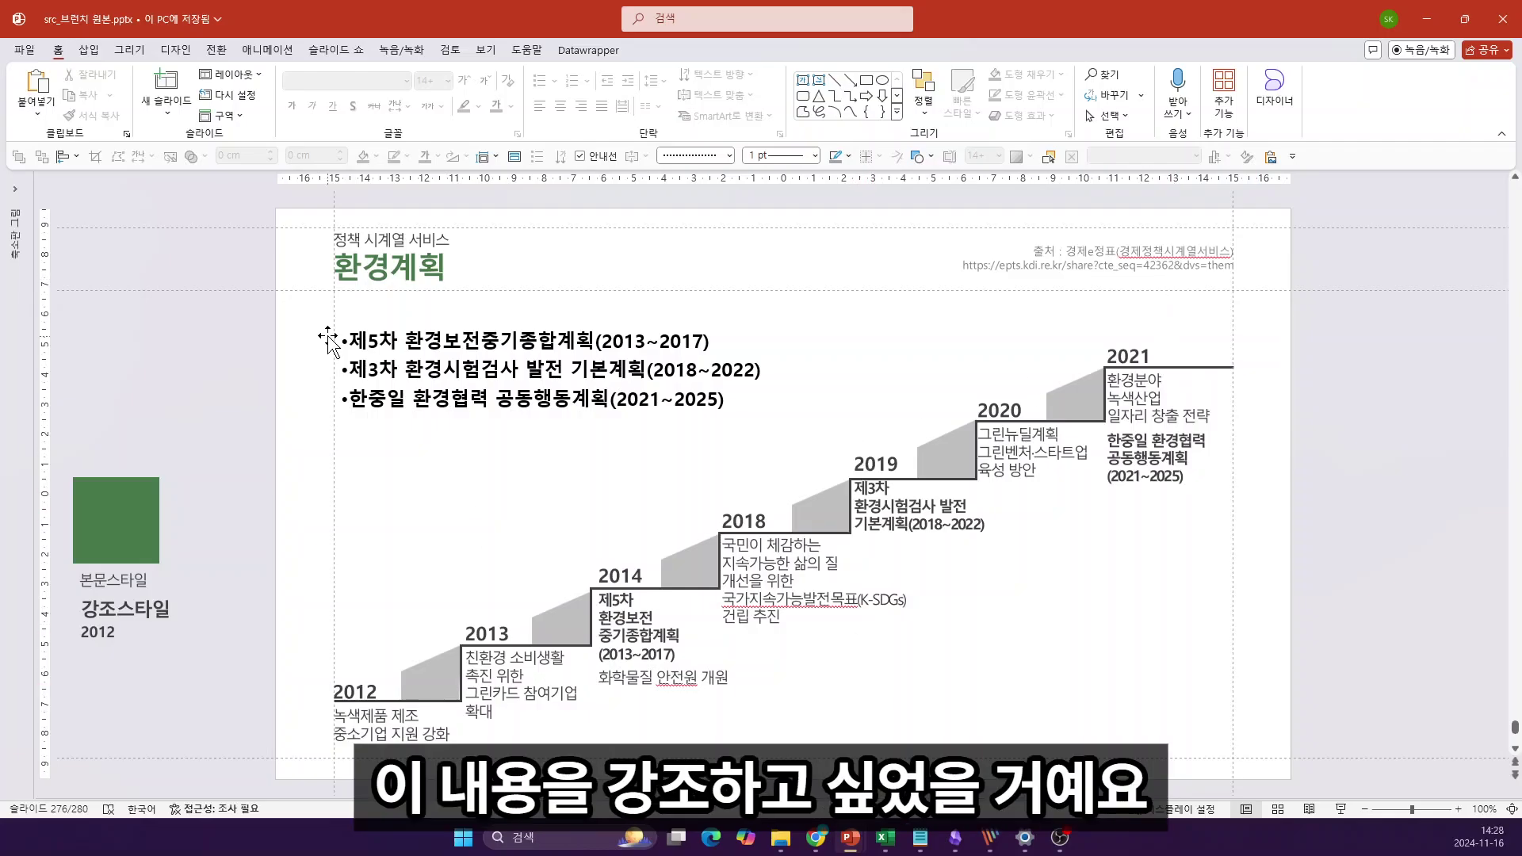
pyautogui.click(361, 327)
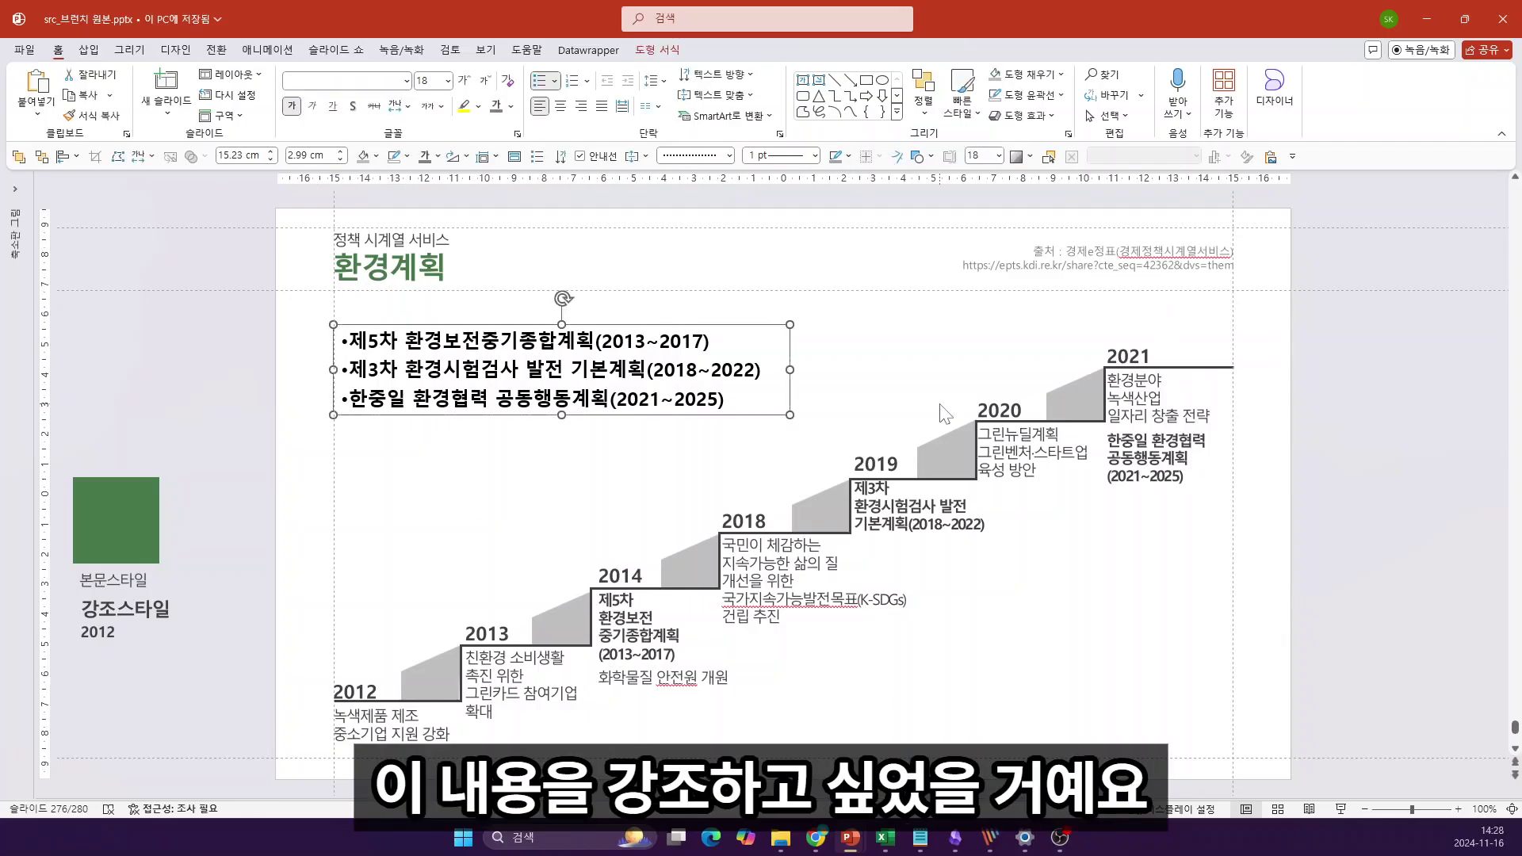
pyautogui.click(873, 412)
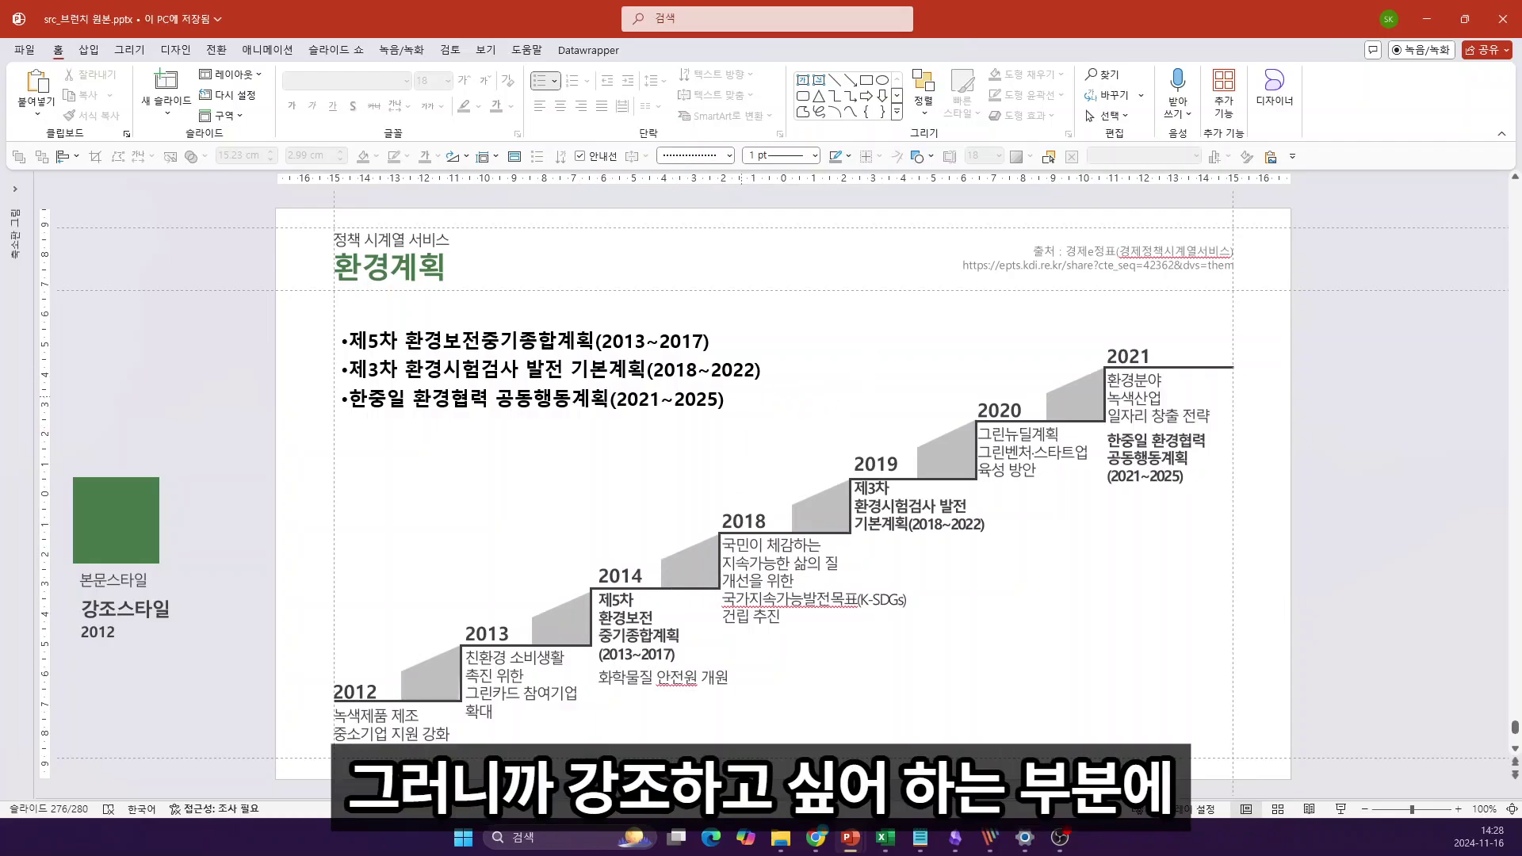
pyautogui.click(711, 369)
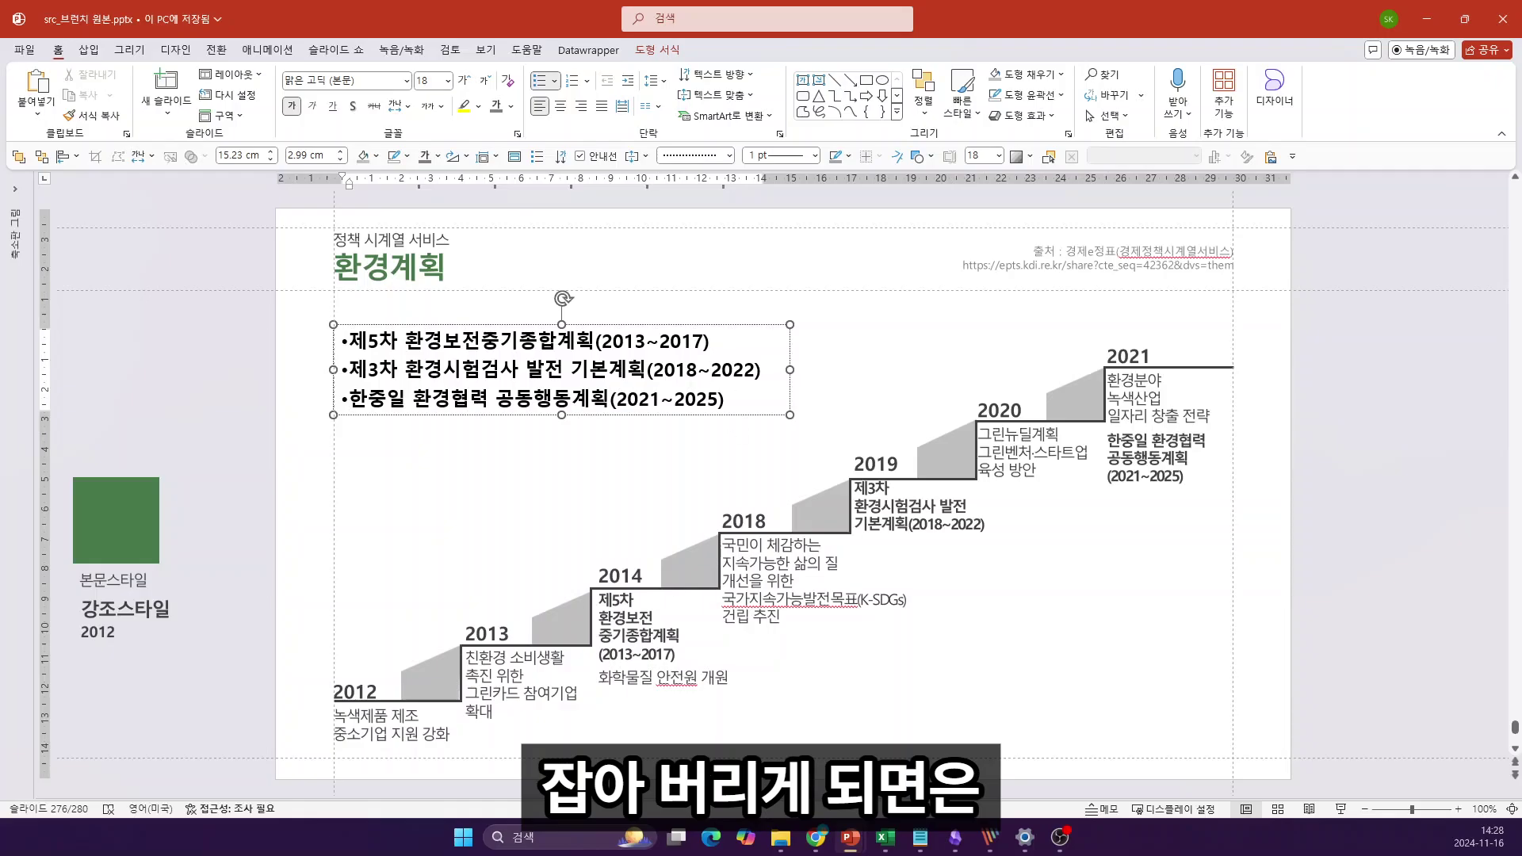
pyautogui.press('Escape')
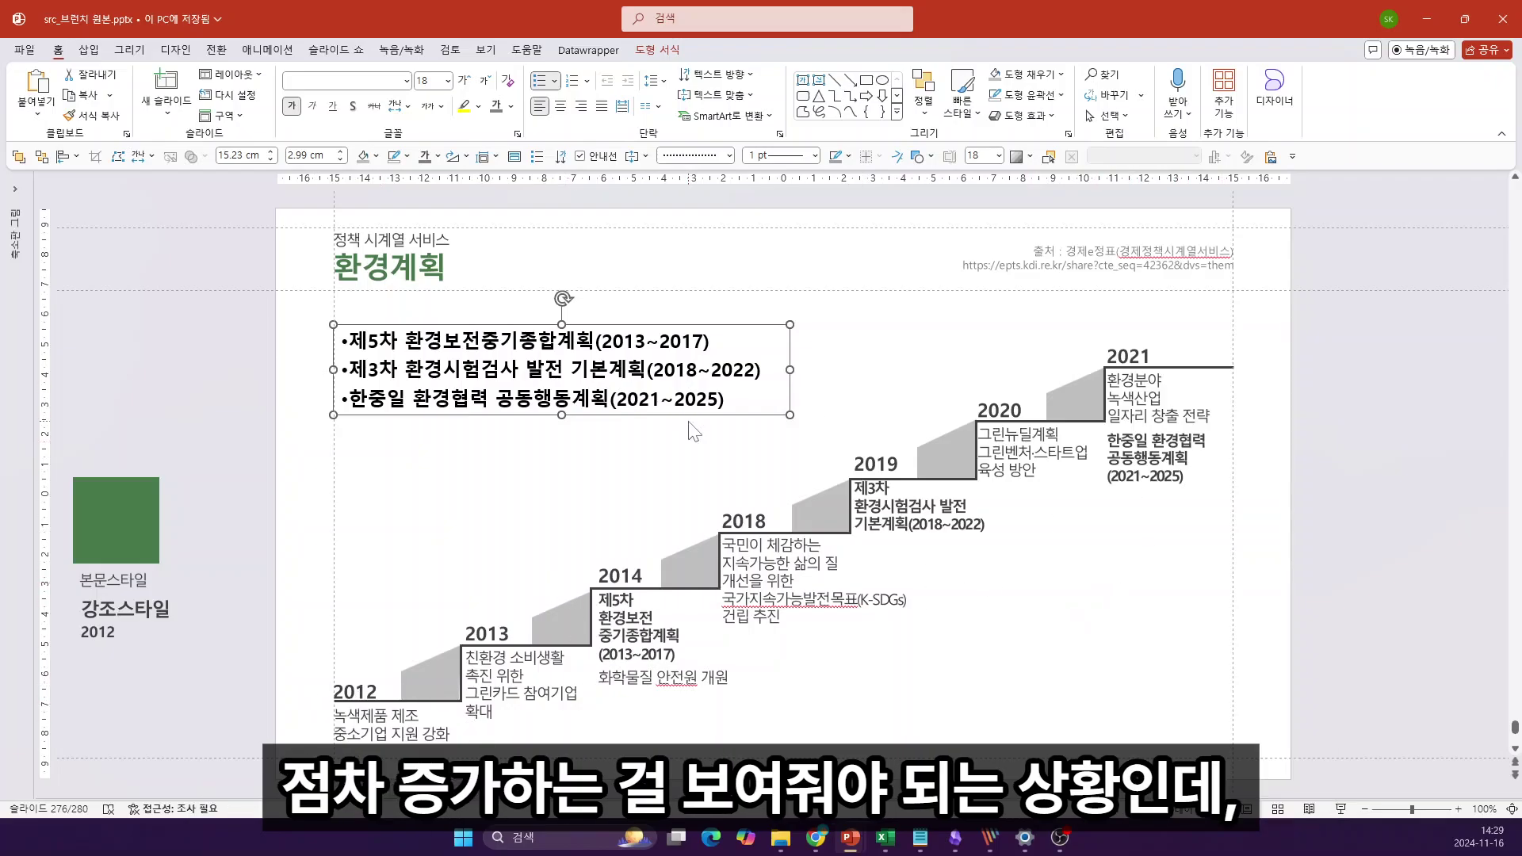
pyautogui.click(785, 292)
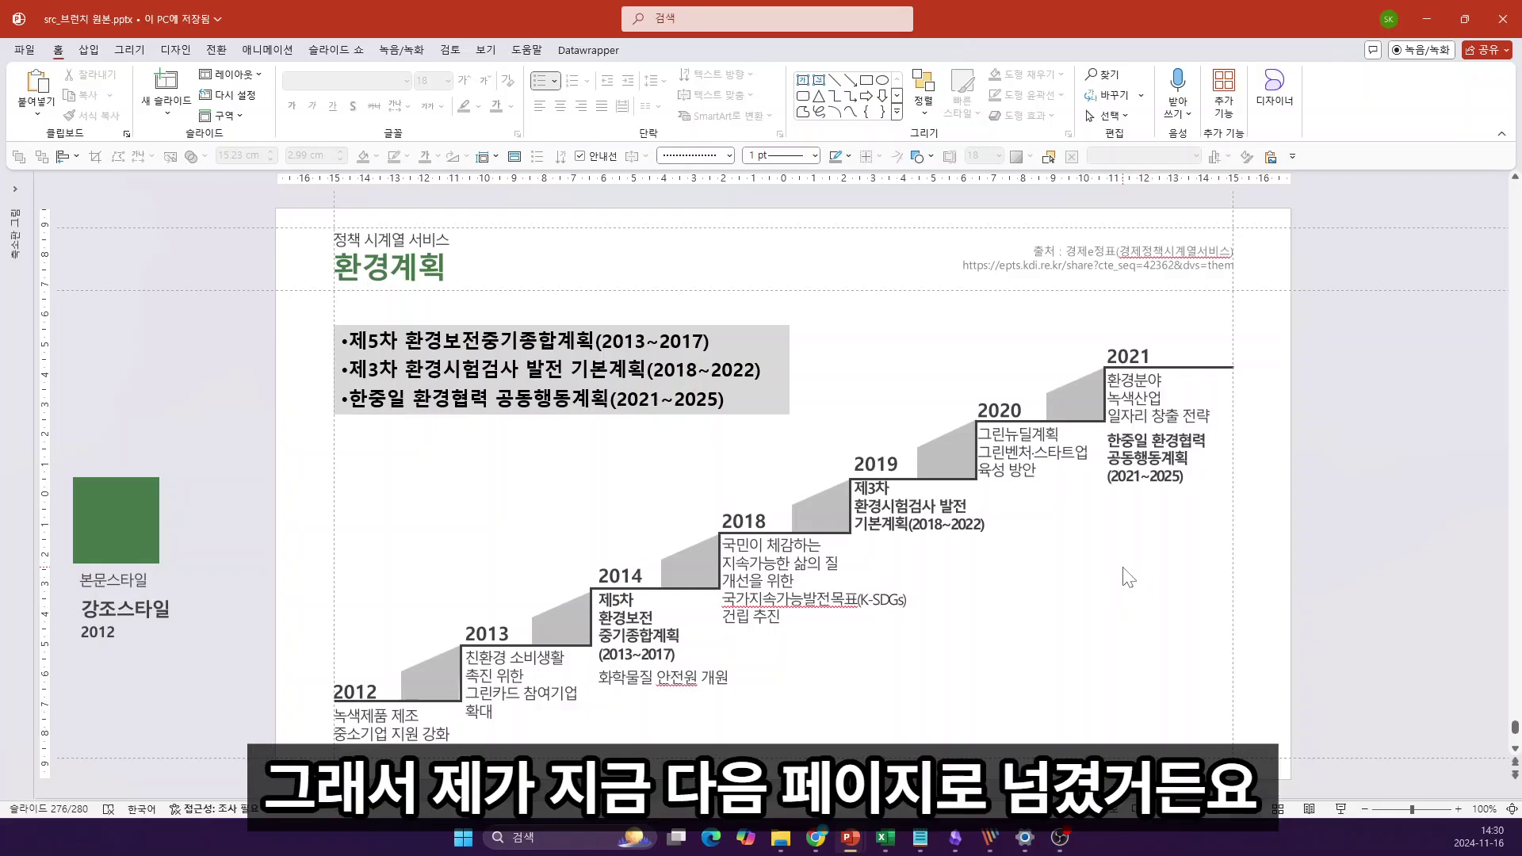
# Step: Go to slide 277 and examine the colour and text style samples and the photos placed outside the slide
pyautogui.scroll(-2, 1126, 579)
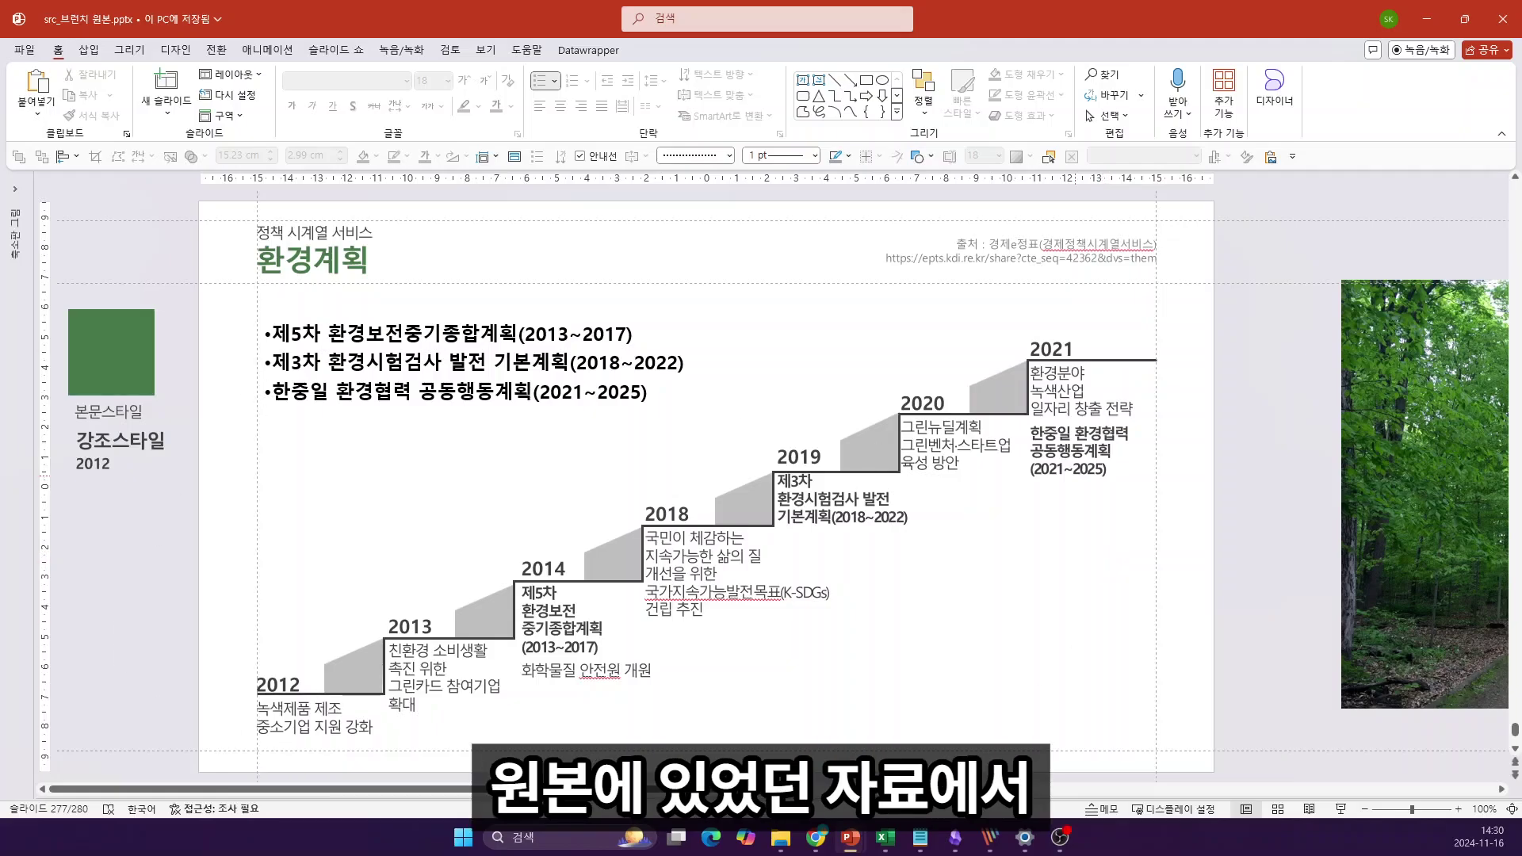
pyautogui.scroll(-3, 918, 432)
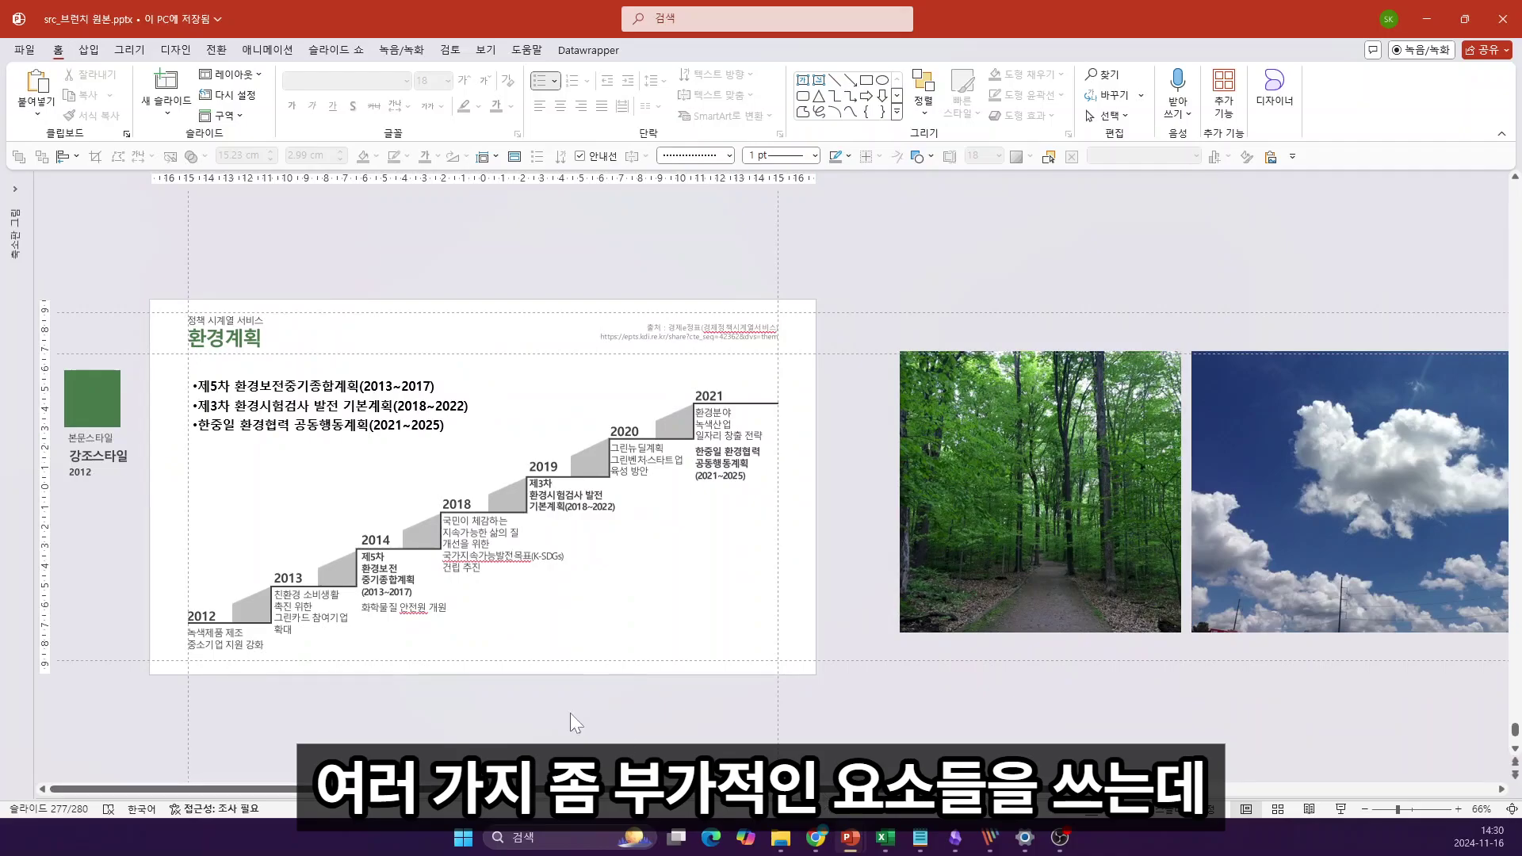
pyautogui.click(103, 412)
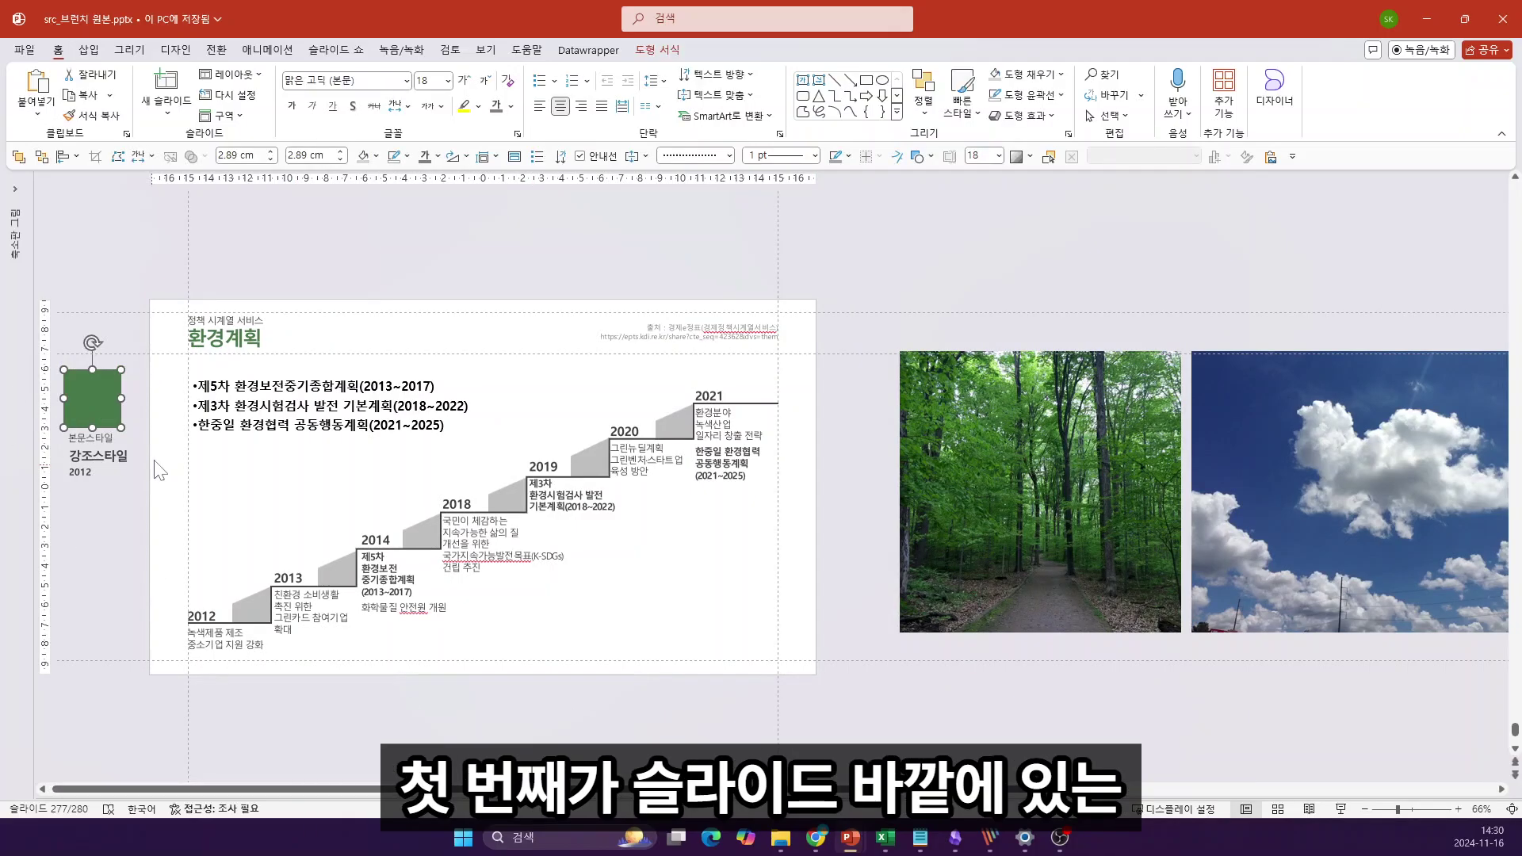
pyautogui.scroll(1, 104, 397)
pyautogui.scroll(5, 142, 412)
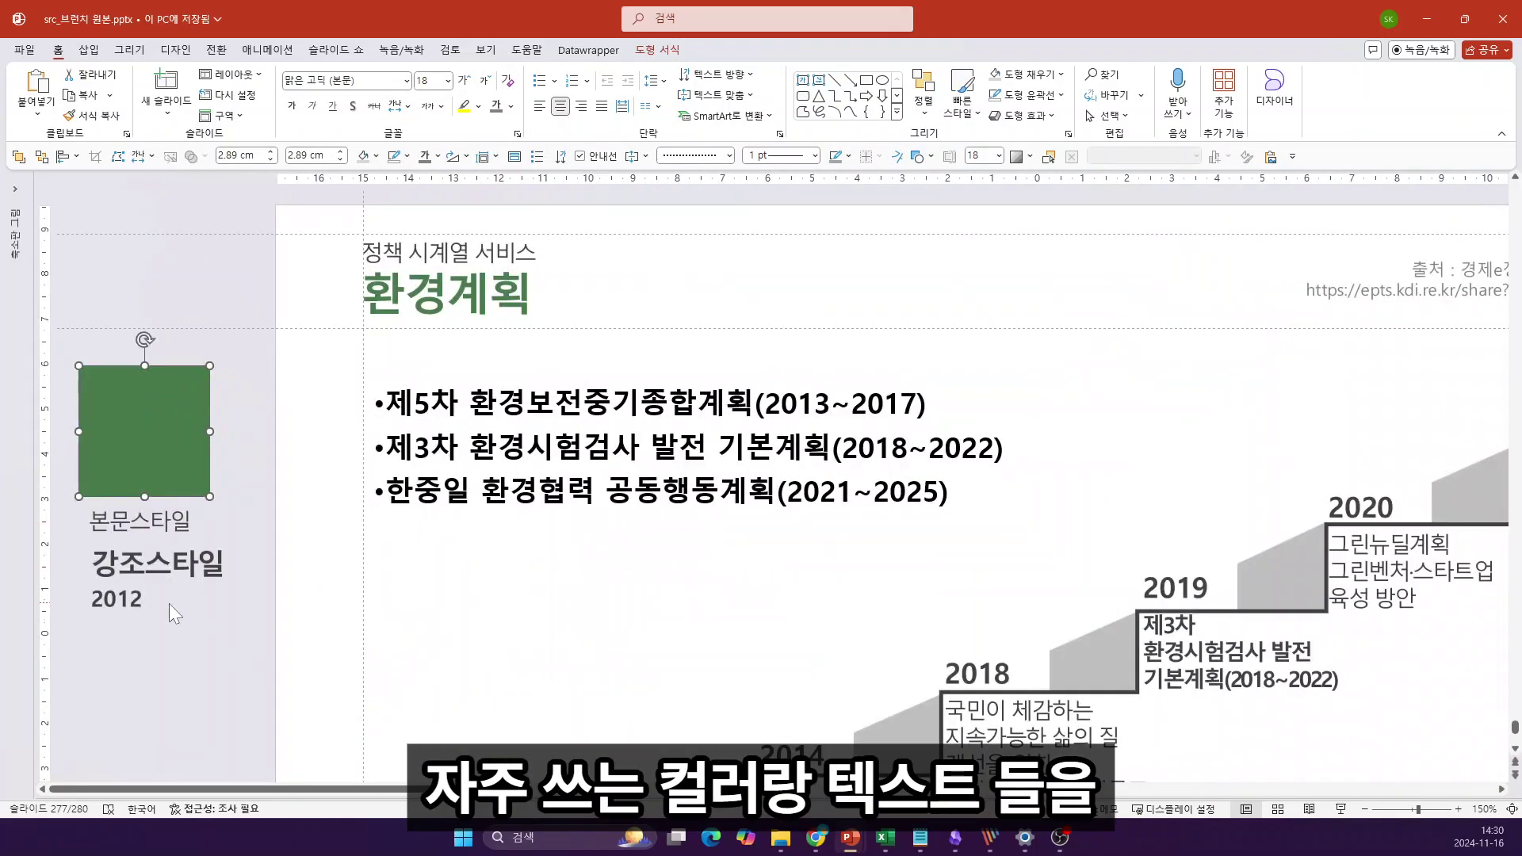
pyautogui.scroll(-5, 235, 526)
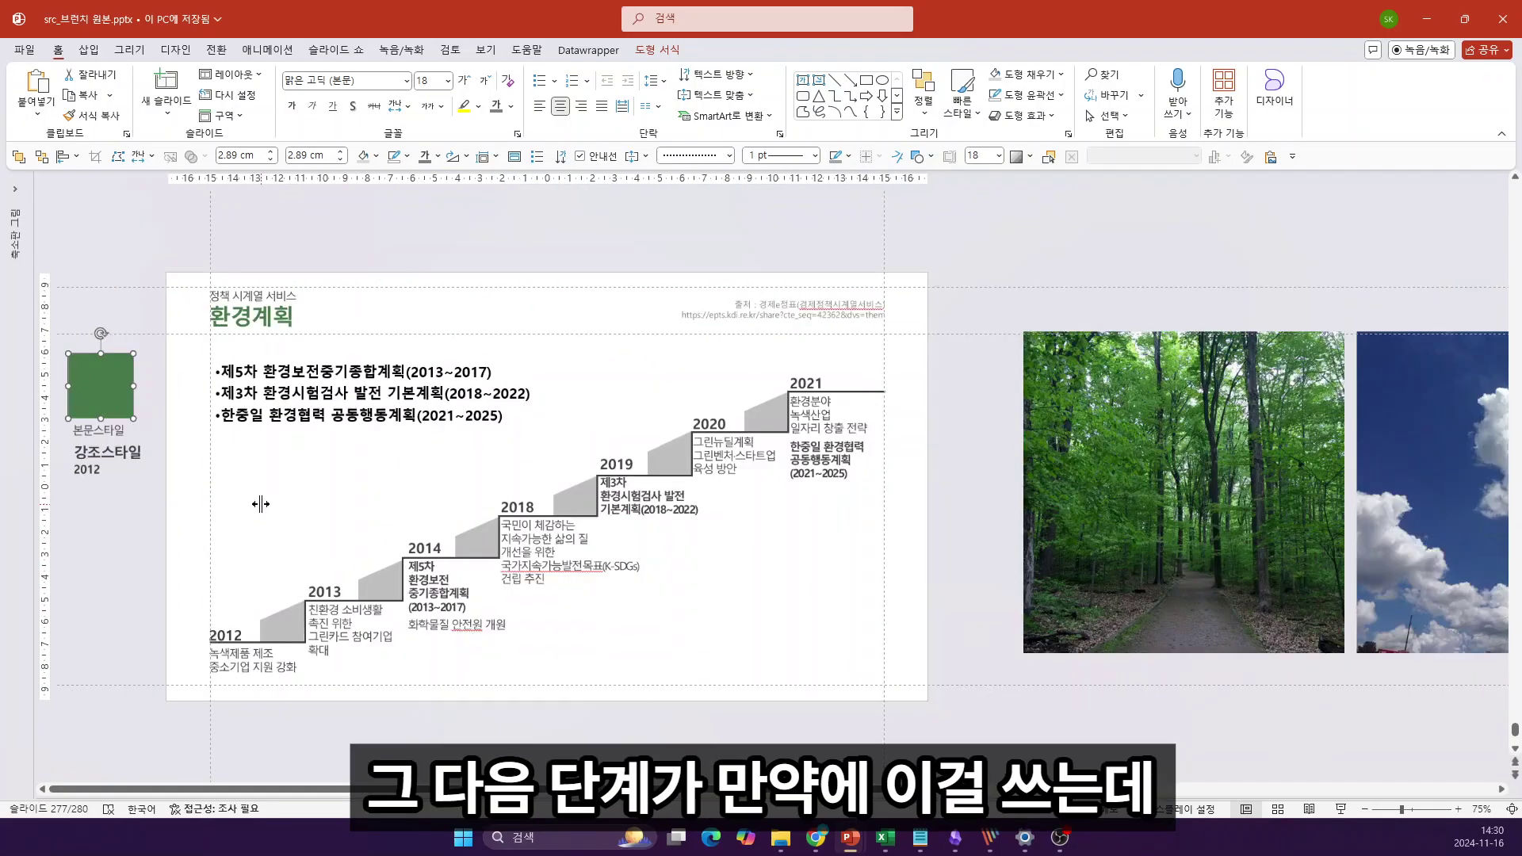
pyautogui.click(1282, 525)
pyautogui.scroll(-1, 1276, 519)
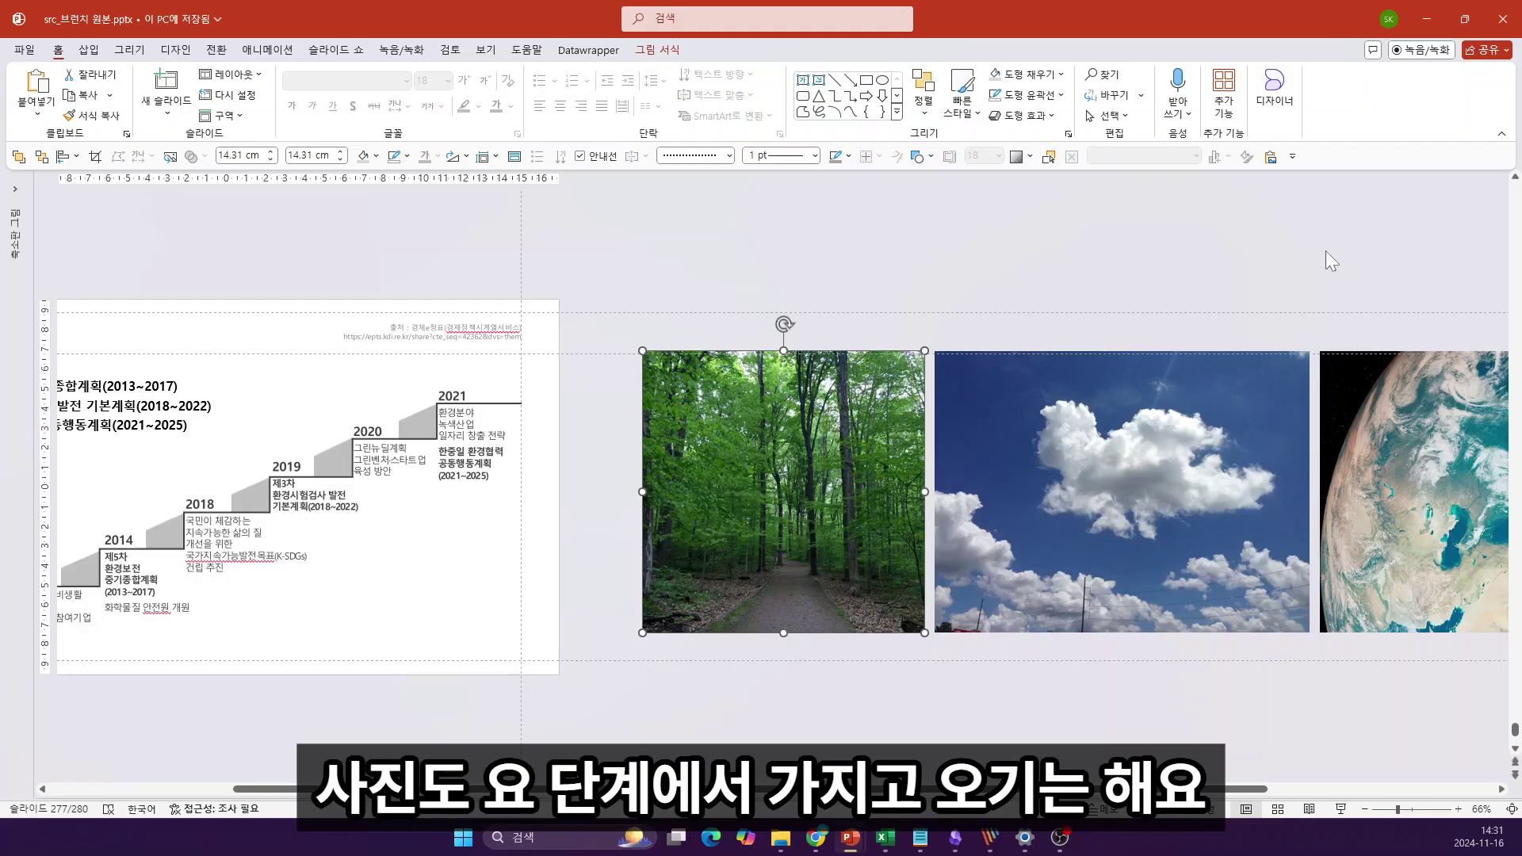
pyautogui.scroll(-1, 346, 532)
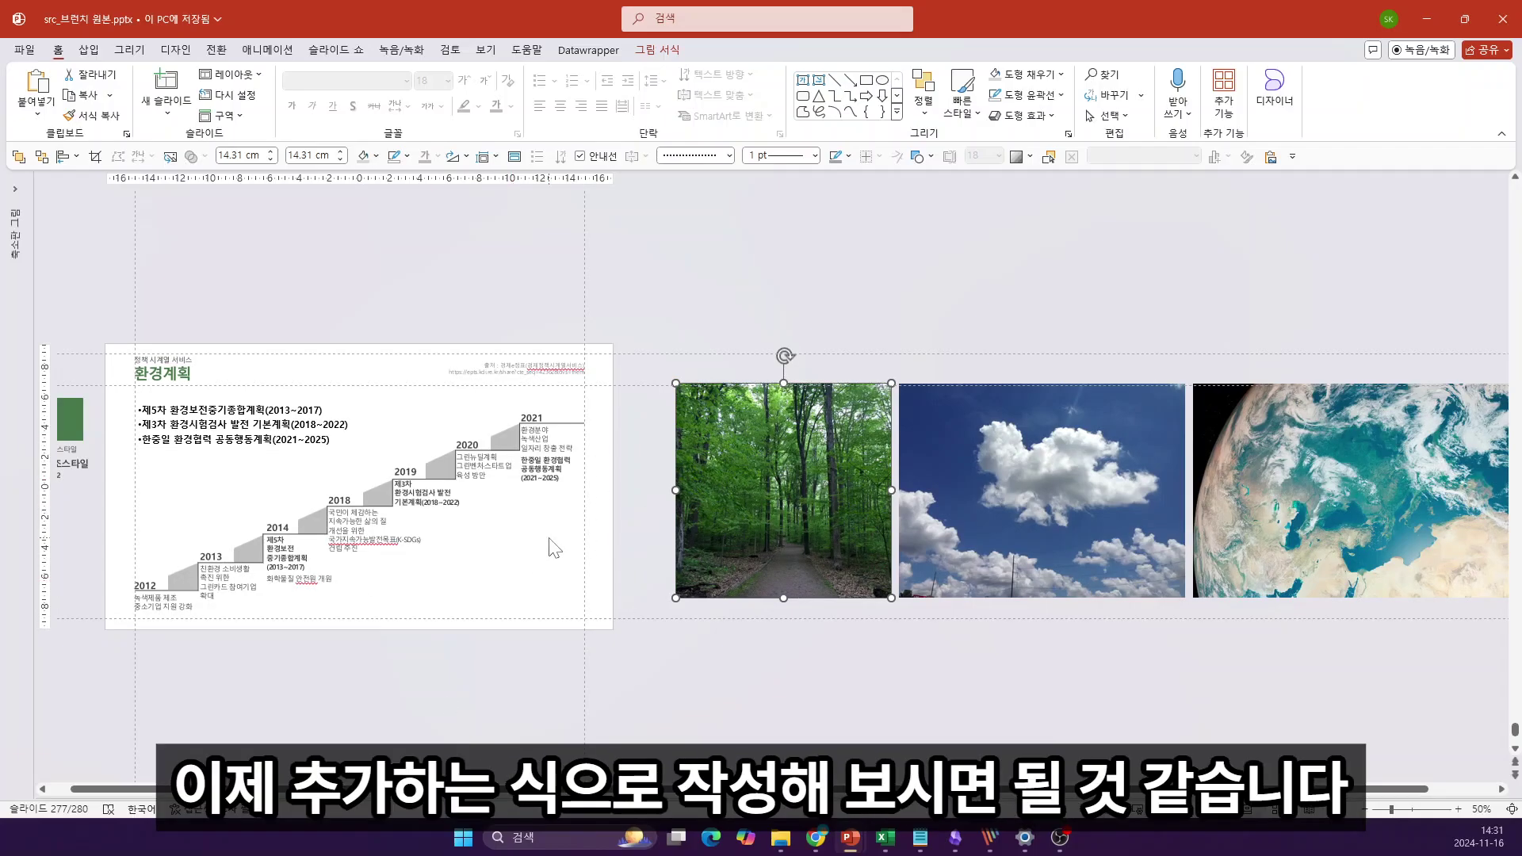
# Step: Compare the three bulleted plans with their bold entries under 2014, 2019 and 2021 on the staircase timeline
pyautogui.click(421, 501)
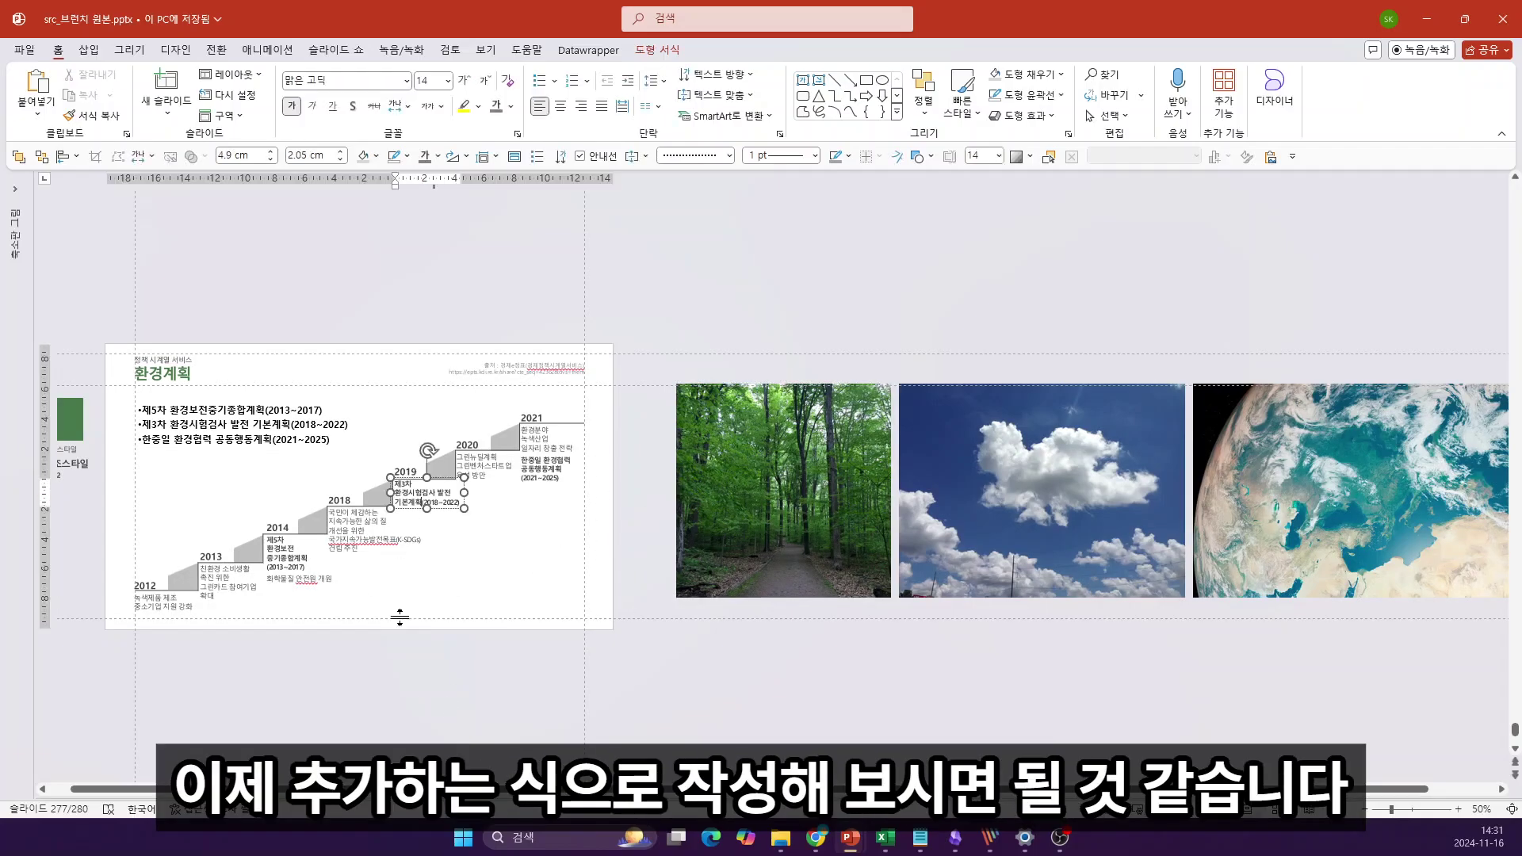
pyautogui.keyDown('ctrl'); pyautogui.scroll(5, 421, 501); pyautogui.keyUp('ctrl')
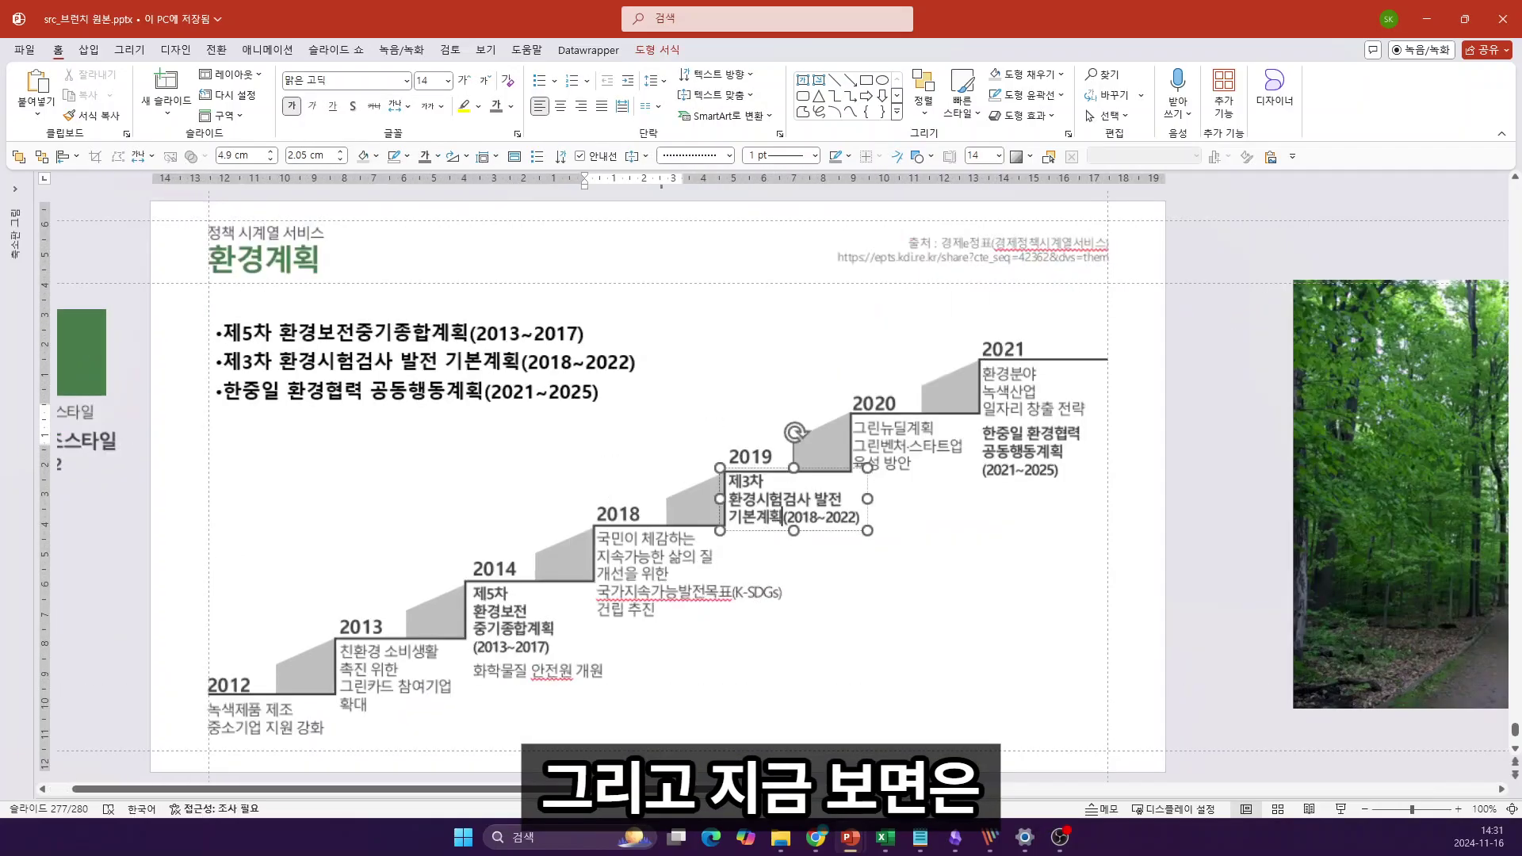
pyautogui.click(354, 363)
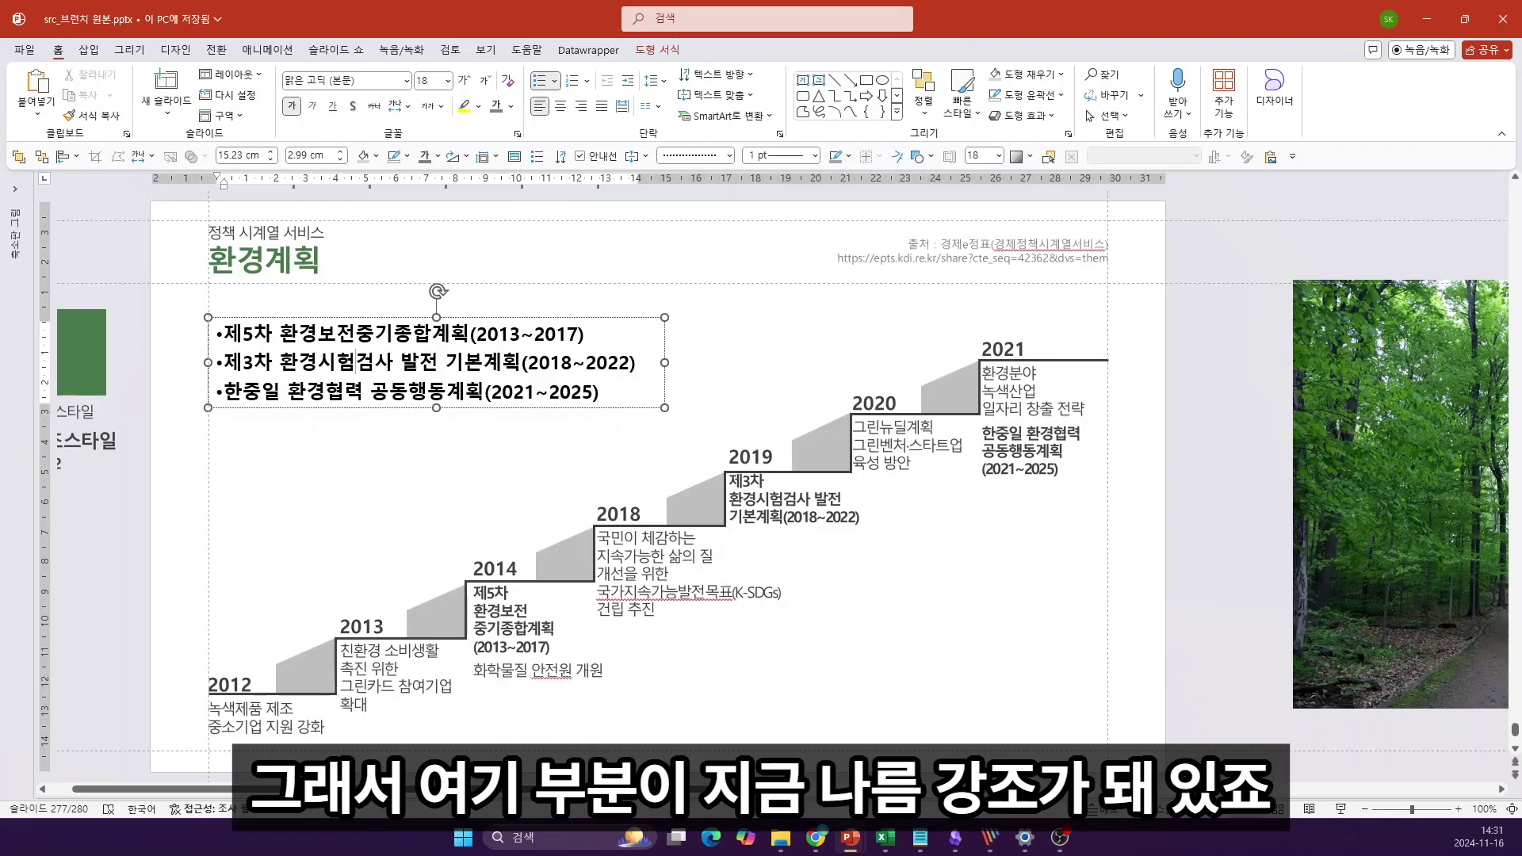
pyautogui.click(473, 611)
pyautogui.moveTo(474, 611)
pyautogui.mouseDown()
pyautogui.moveTo(550, 648)
pyautogui.moveTo(473, 591)
pyautogui.mouseUp()
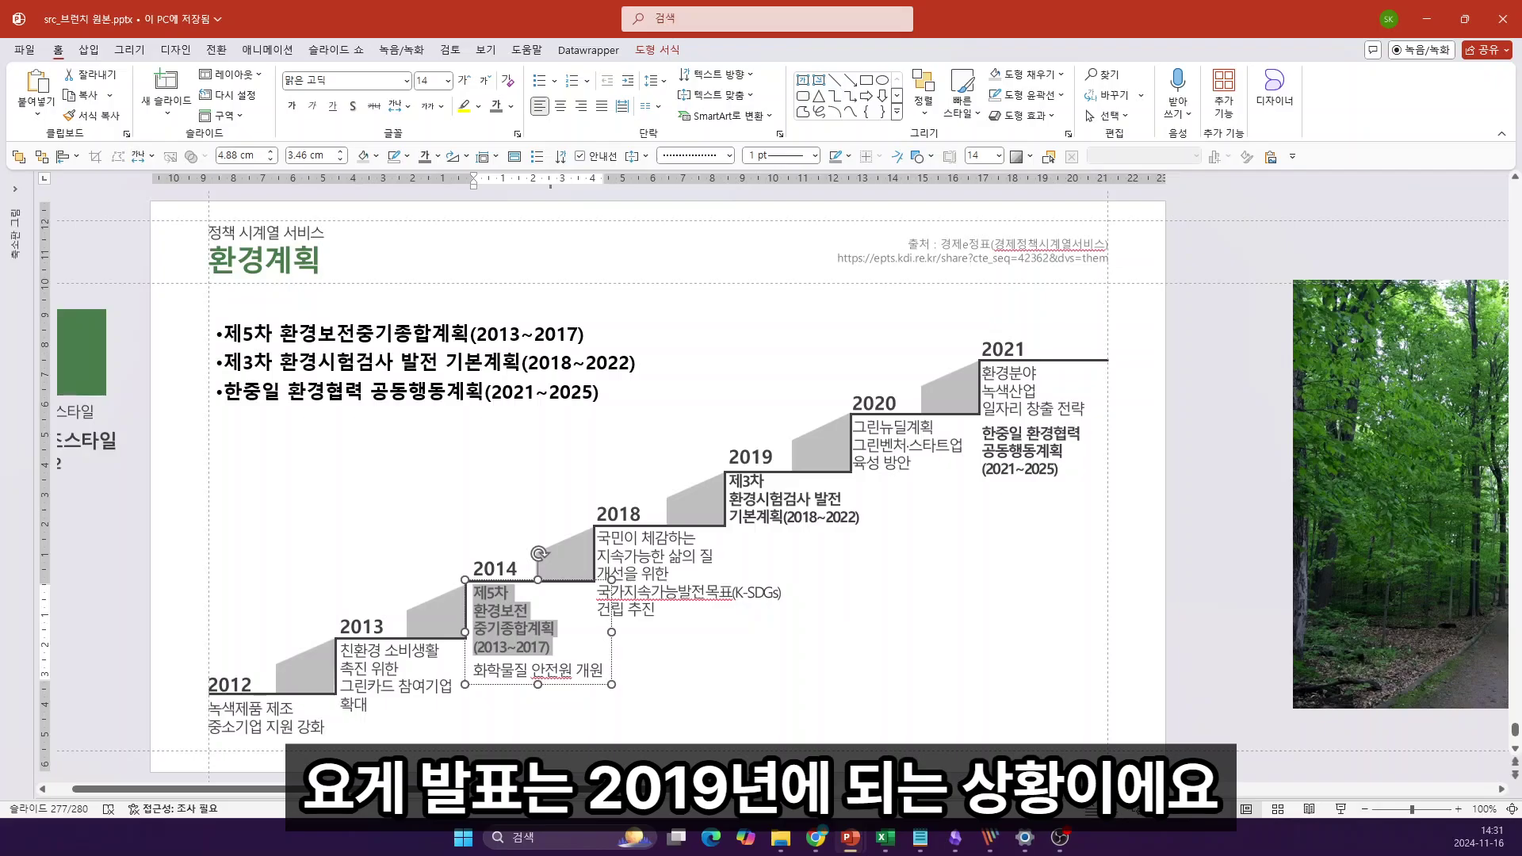
pyautogui.click(793, 500)
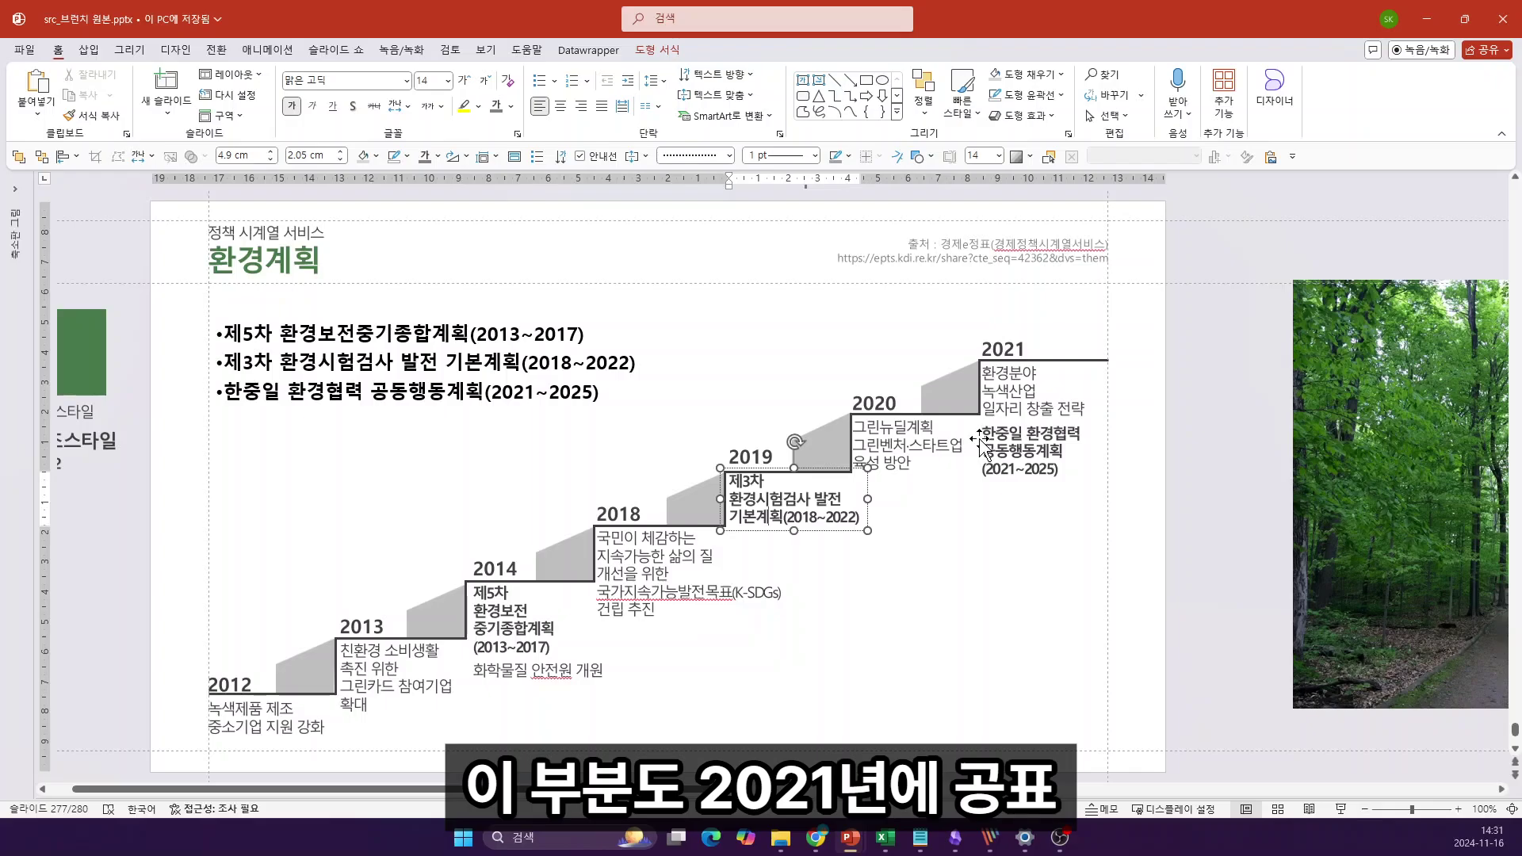
pyautogui.moveTo(983, 432); pyautogui.dragTo(1061, 470)
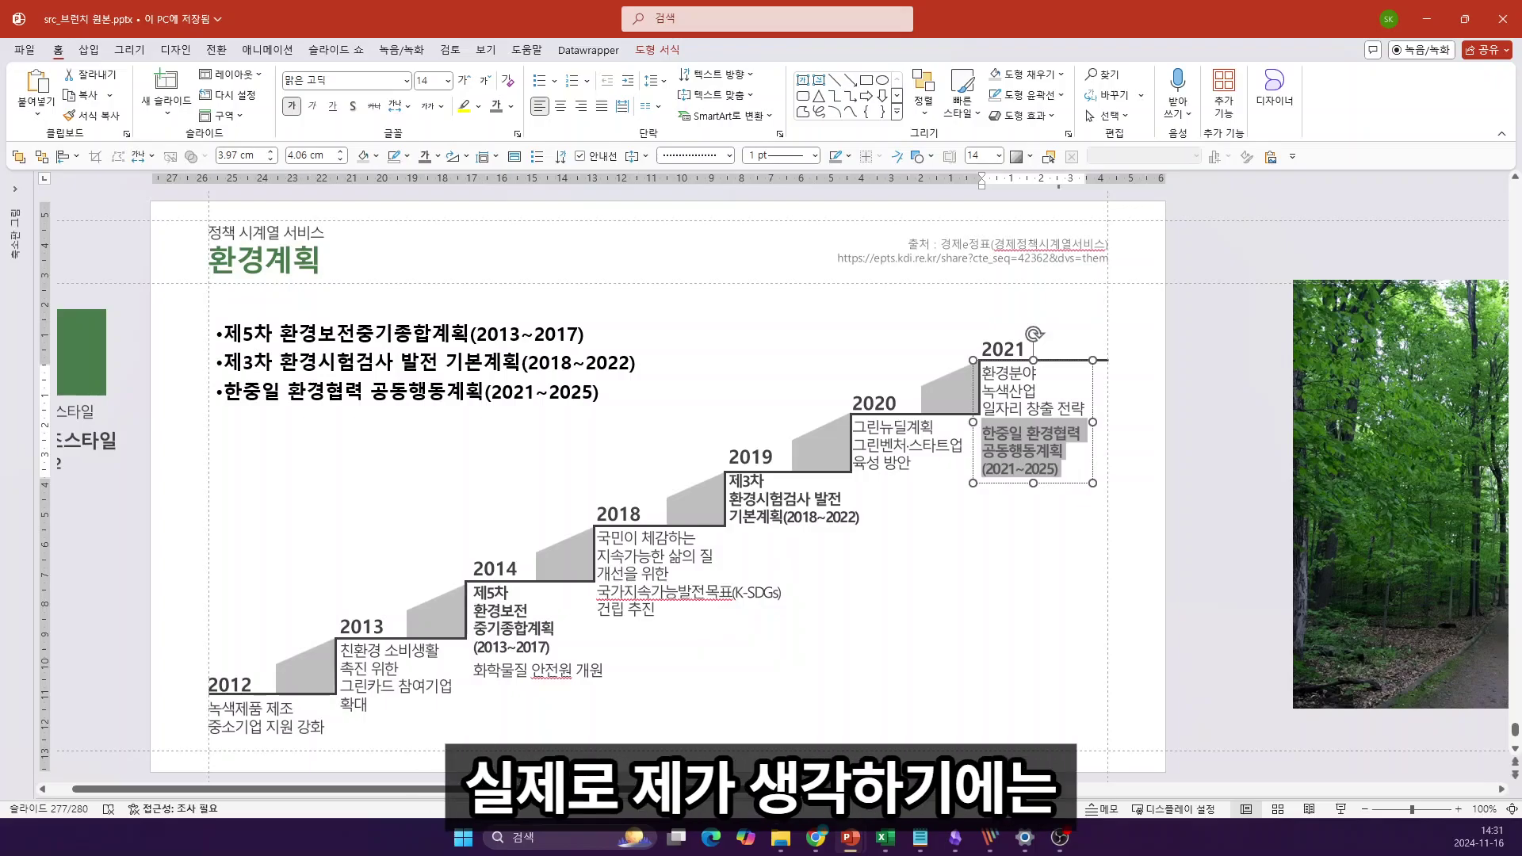
pyautogui.click(412, 334)
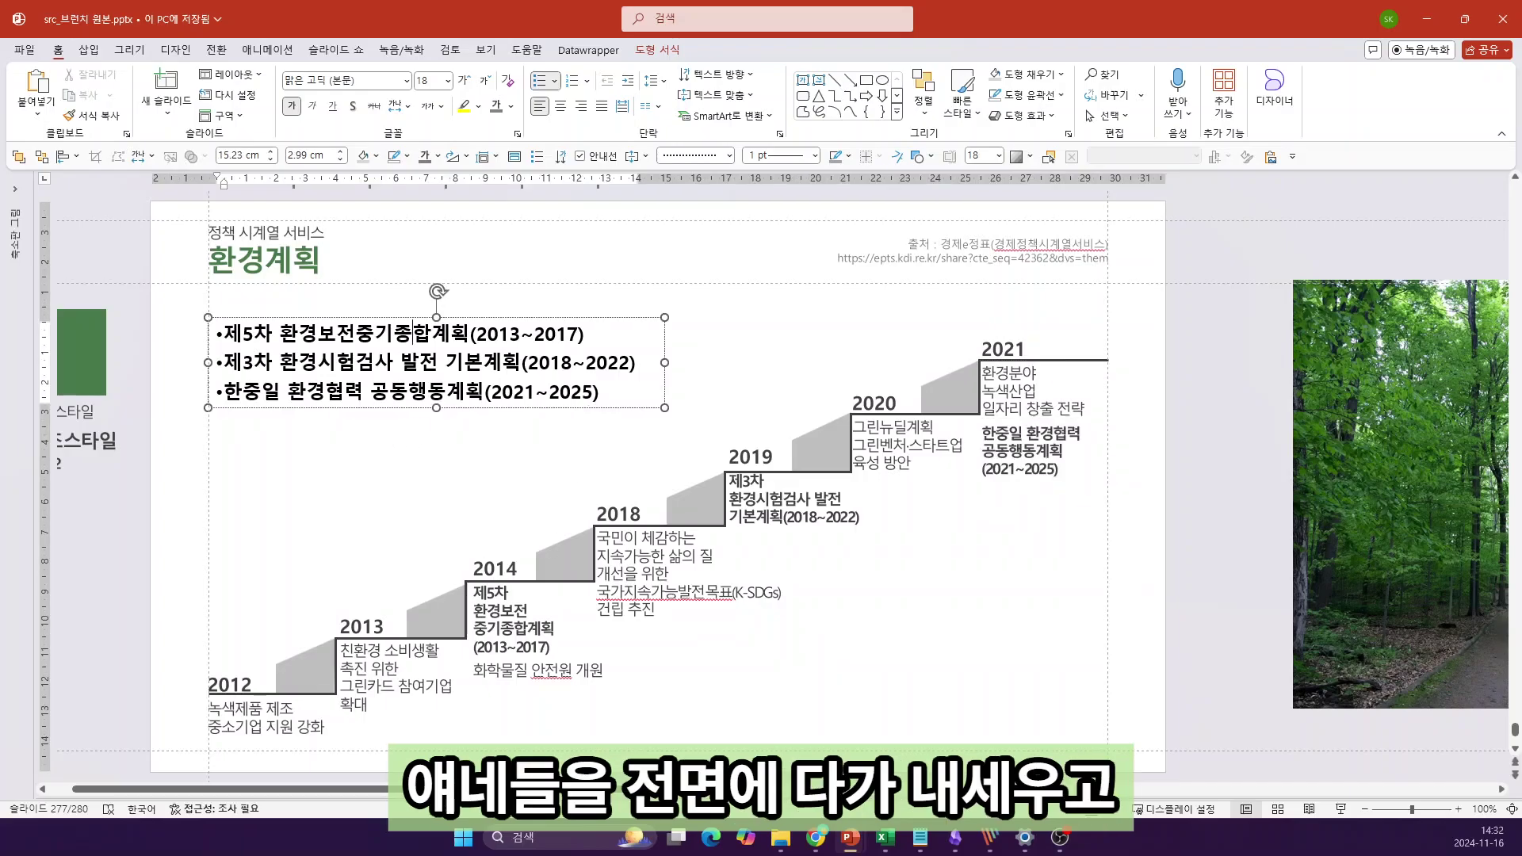
pyautogui.hotkey('alt', 'Tab')
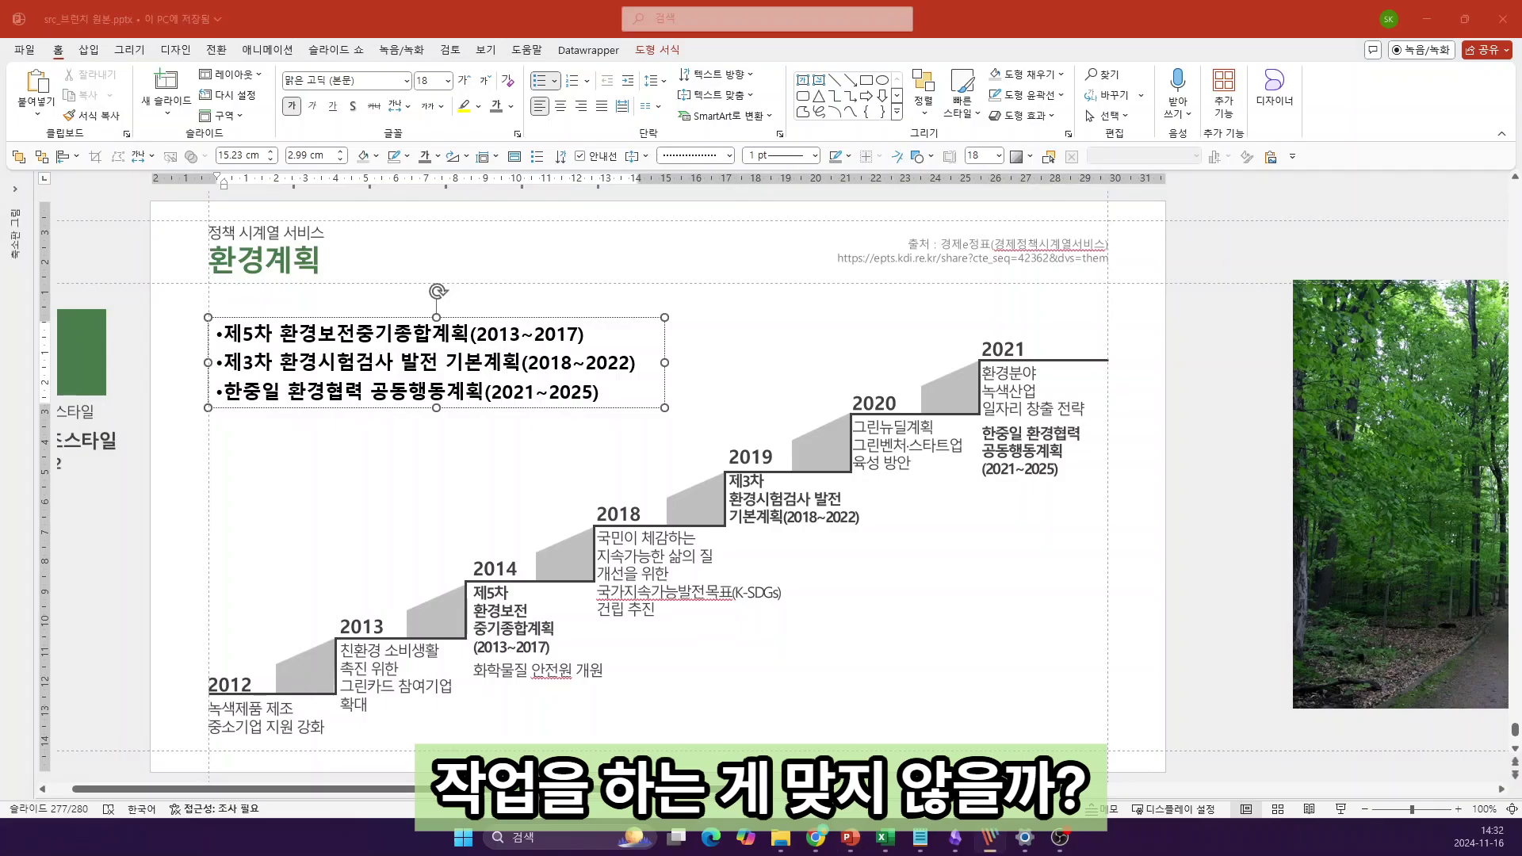
# Step: Group the bulleted list with the staircase timeline and move the group off the slide, above the forest and sky photos
pyautogui.keyDown('ctrl'); pyautogui.scroll(-3, 754, 490); pyautogui.keyUp('ctrl')
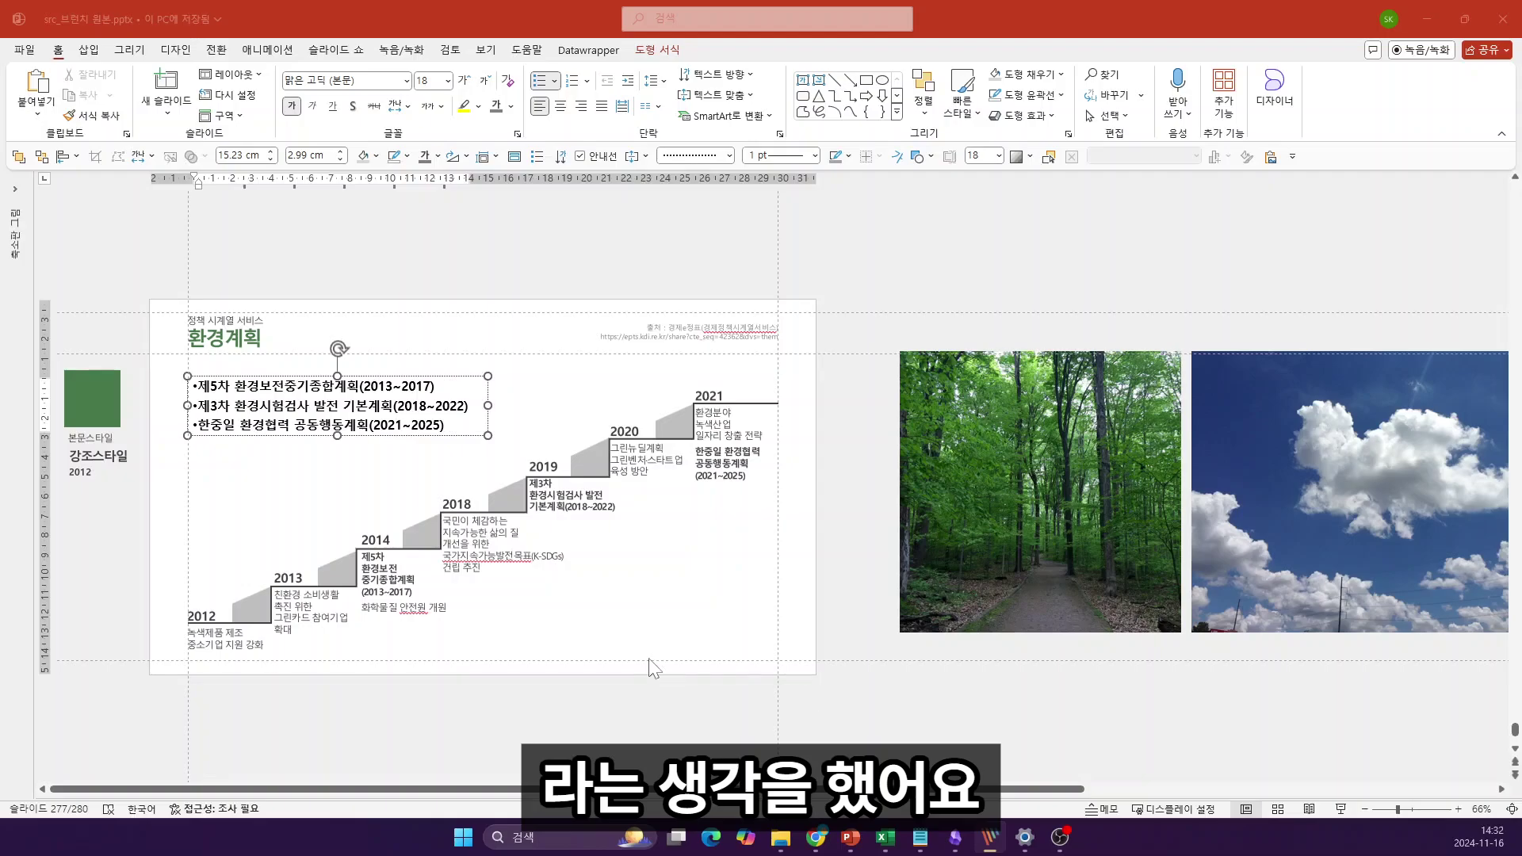
pyautogui.moveTo(173, 375); pyautogui.dragTo(830, 716)
pyautogui.hotkey('ctrl', 'g')
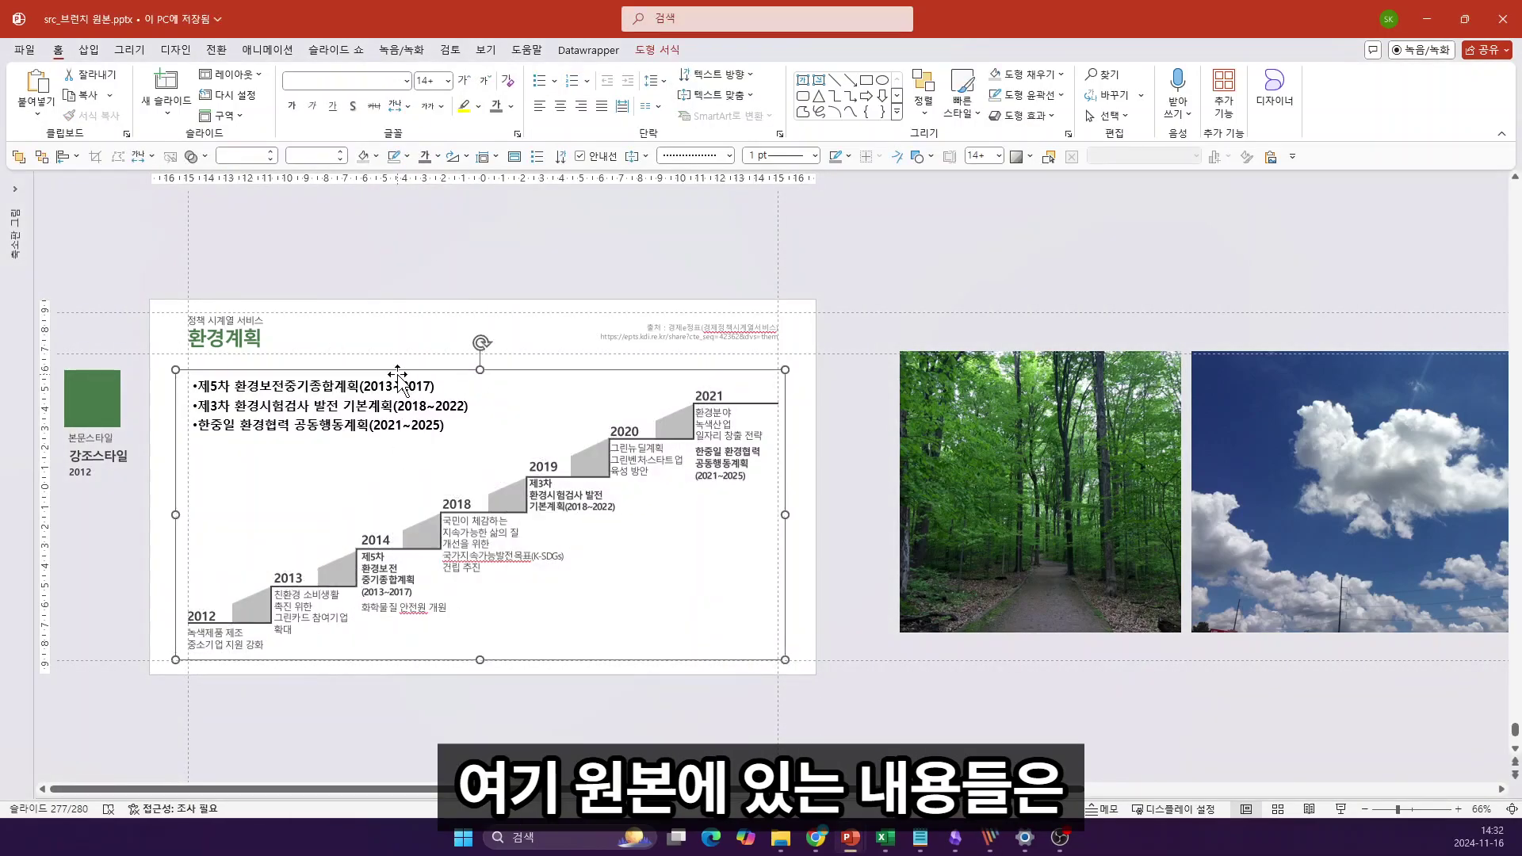
pyautogui.moveTo(398, 376); pyautogui.dragTo(1114, 202)
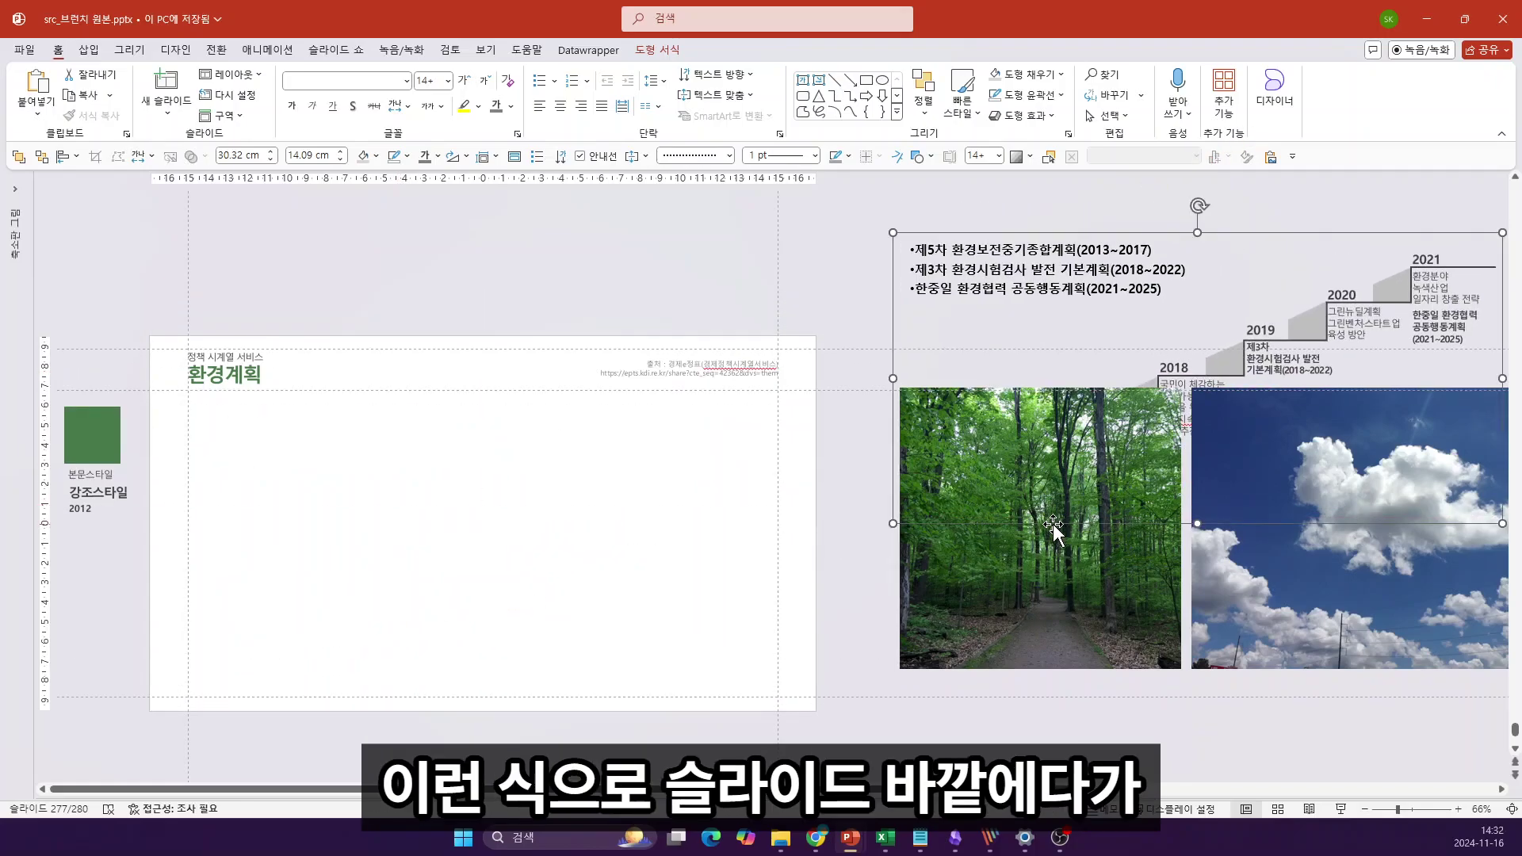
pyautogui.moveTo(1053, 523); pyautogui.dragTo(1023, 364)
pyautogui.scroll(1, 693, 571)
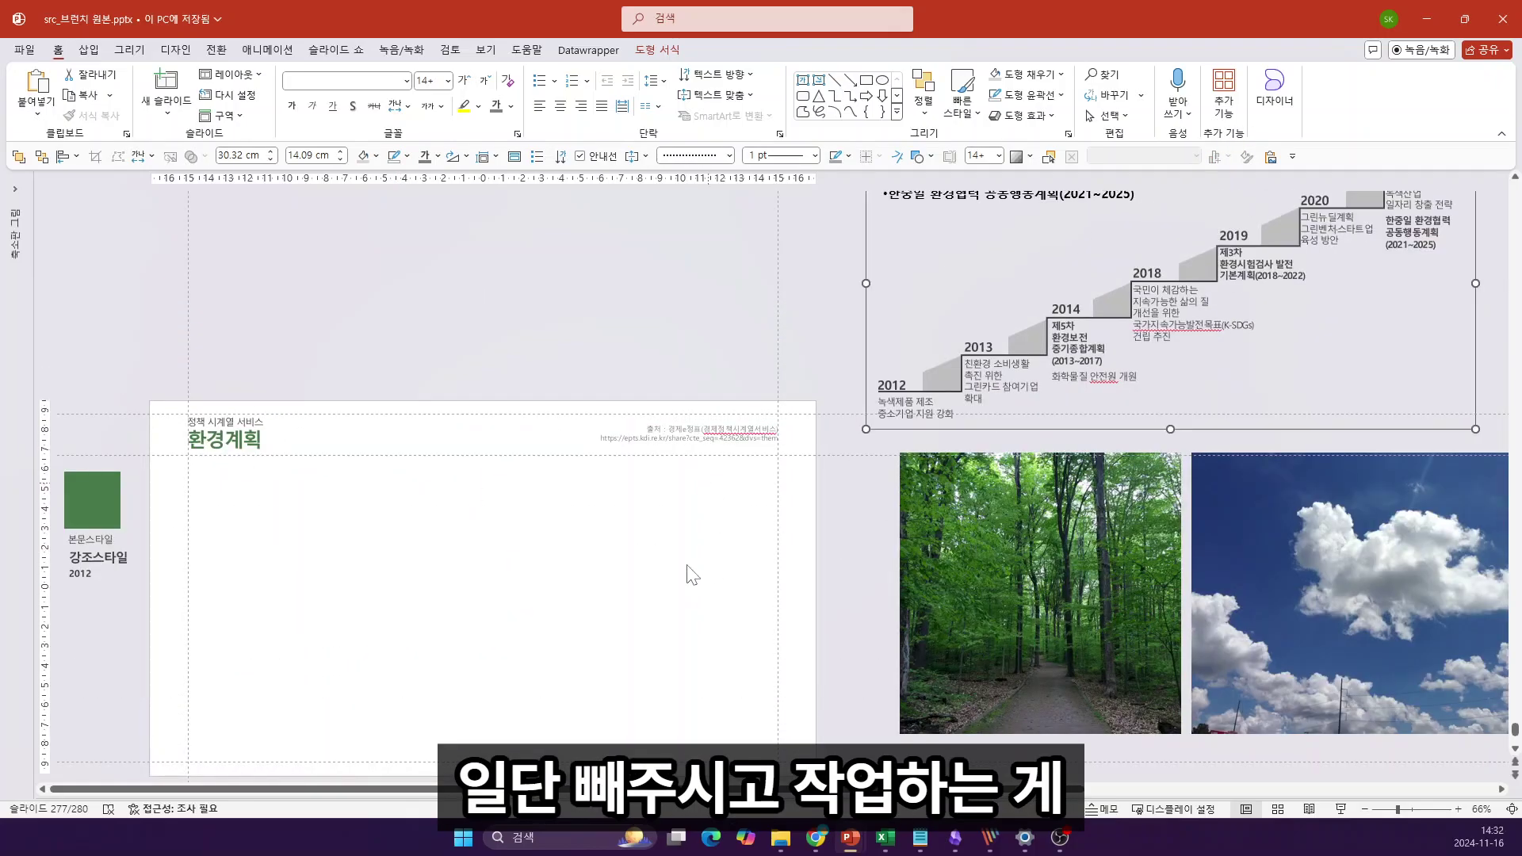
pyautogui.click(615, 619)
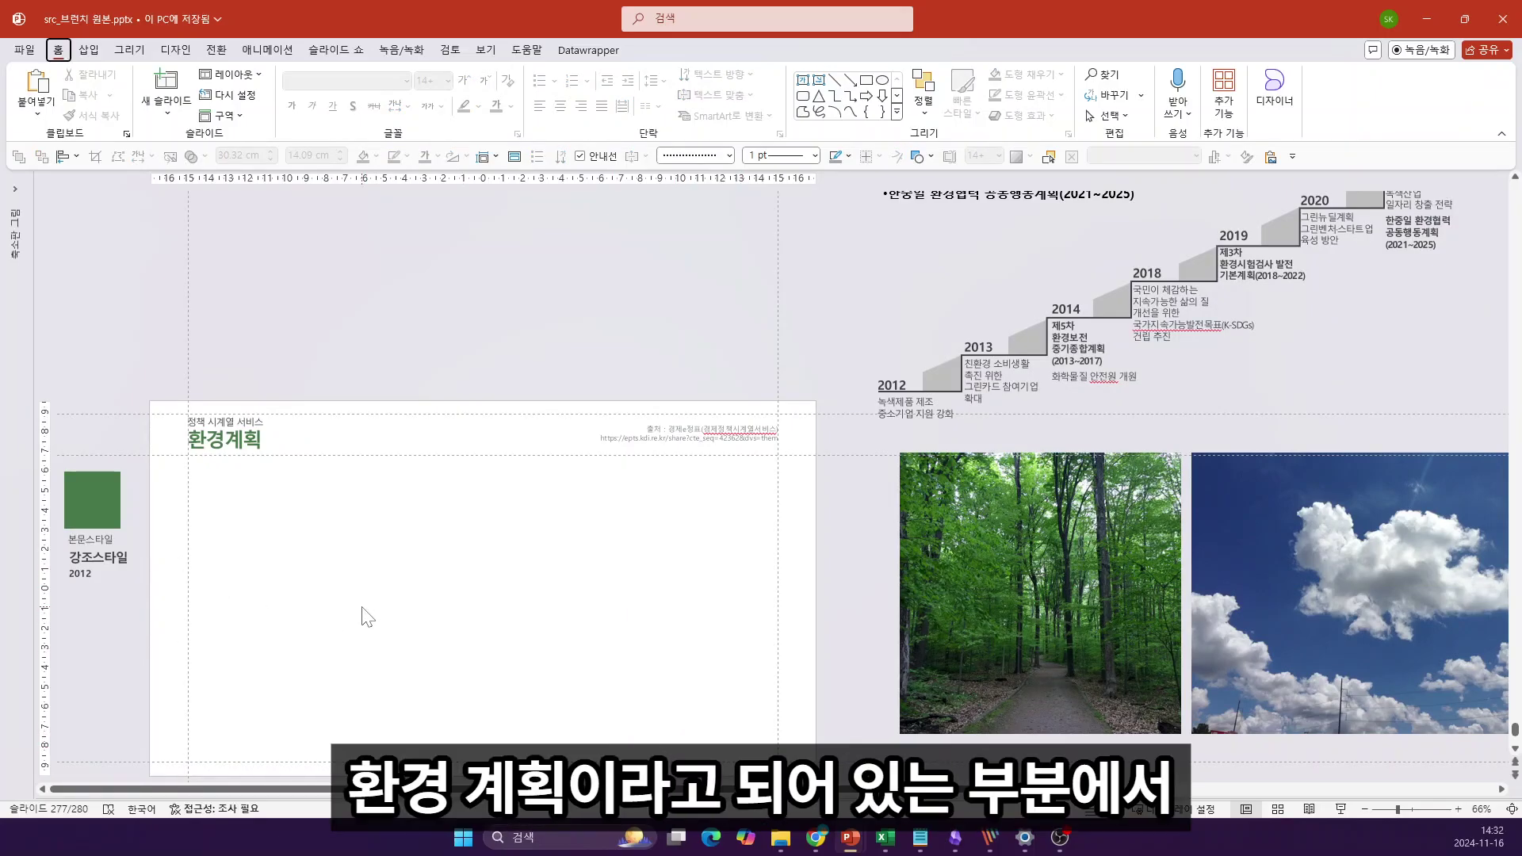
# Step: Draw a rectangle about 9.64 cm wide and 10 cm high at the slide's lower-left guides and duplicate it into a row of three
pyautogui.click(919, 156)
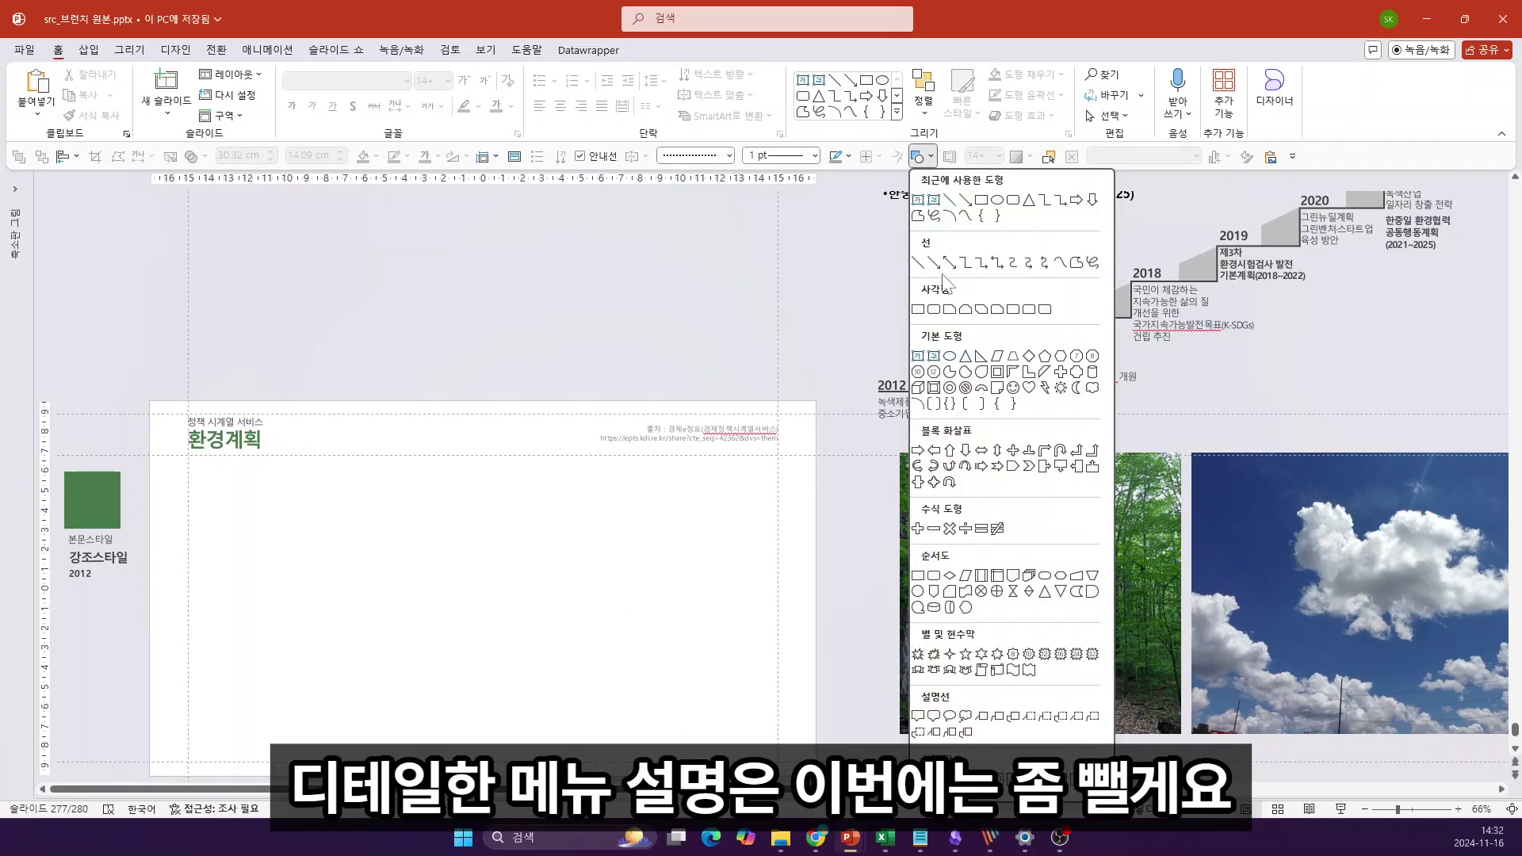
pyautogui.click(981, 199)
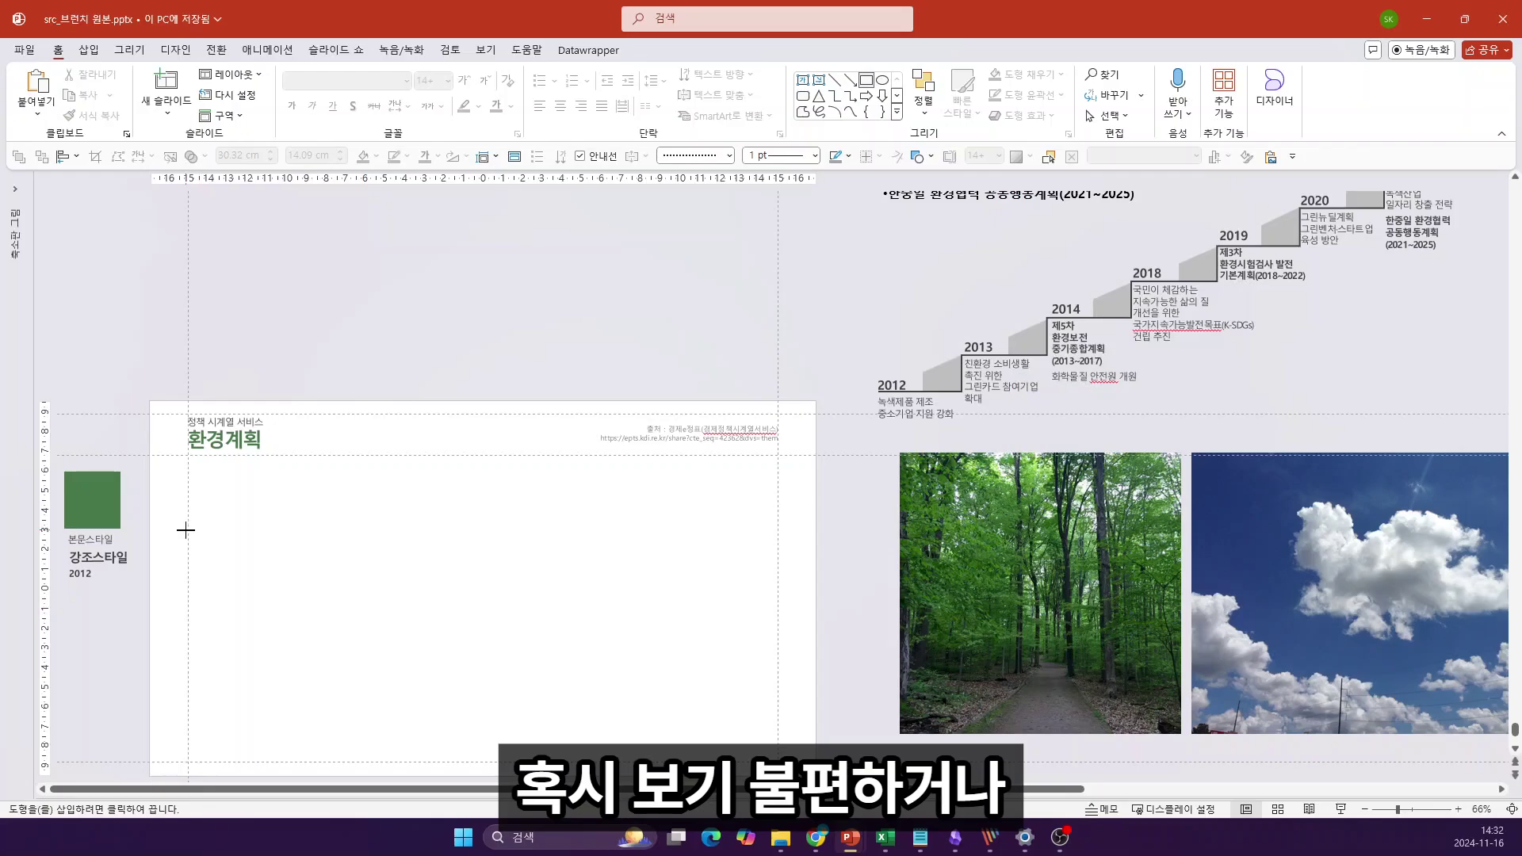
pyautogui.moveTo(190, 571); pyautogui.dragTo(378, 763)
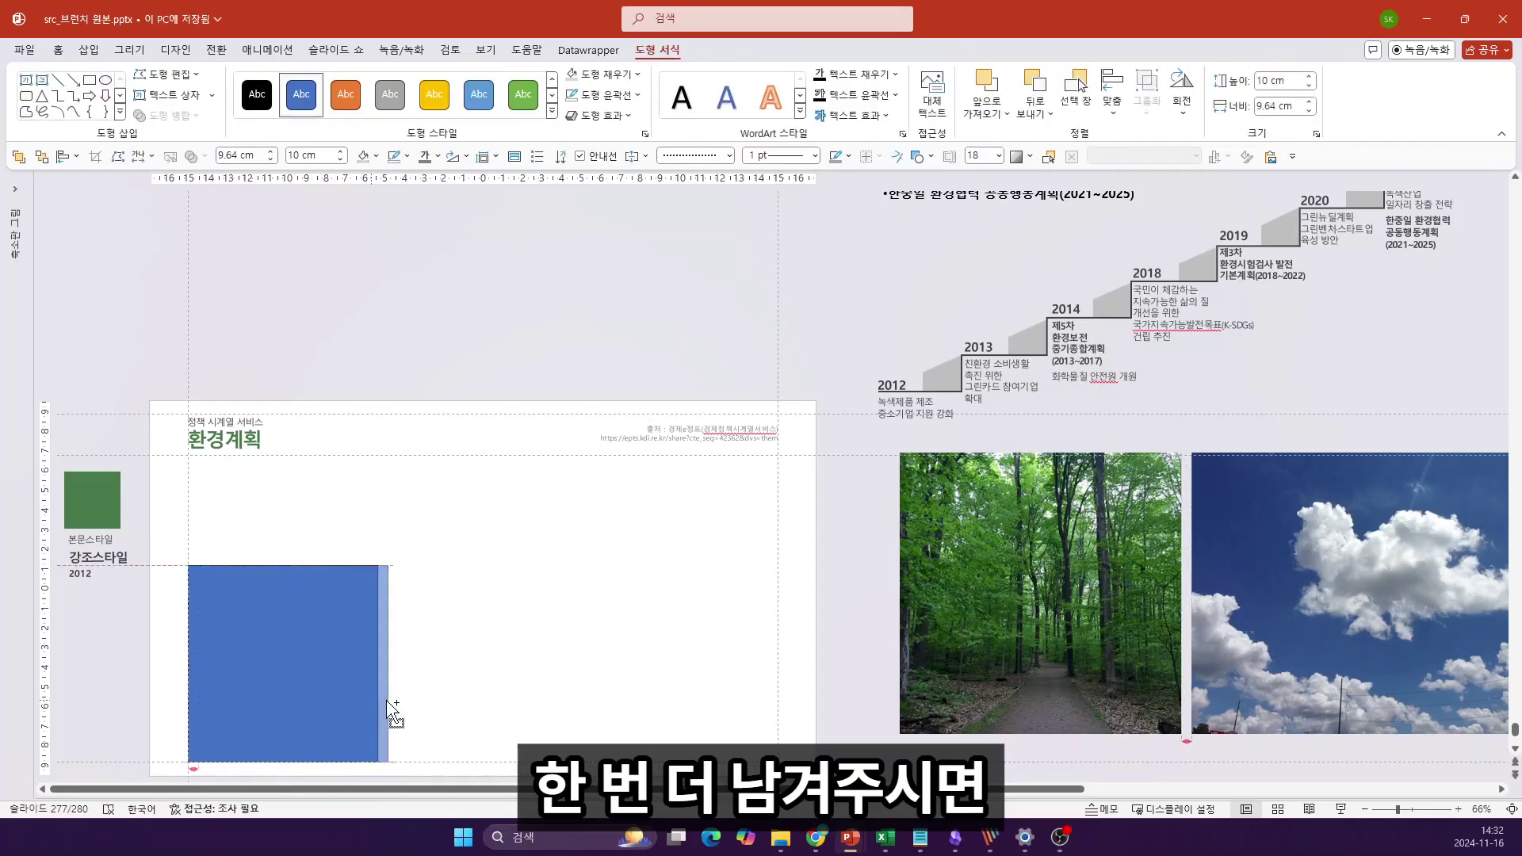
pyautogui.moveTo(262, 702); pyautogui.dragTo(630, 681)
pyautogui.keyDown('ctrl'); pyautogui.click(444, 690); pyautogui.keyUp('ctrl')
pyautogui.keyDown('ctrl'); pyautogui.click(238, 681); pyautogui.keyUp('ctrl')
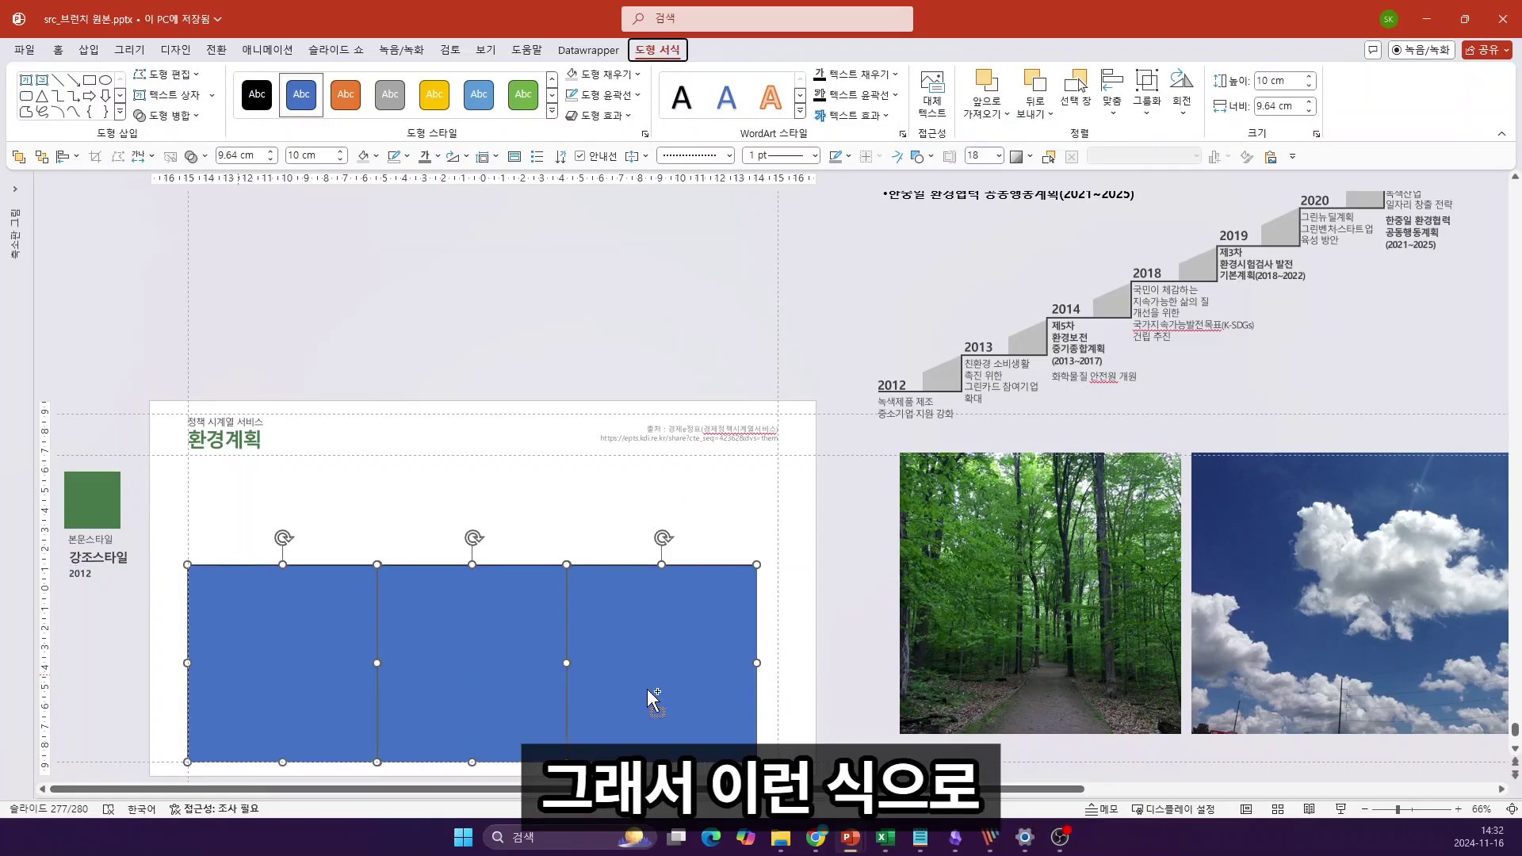
# Step: Group the three rectangles, widen the group to 30 cm to reach the right-hand guide, and ungroup them
pyautogui.hotkey('ctrl', 'g')
pyautogui.moveTo(756, 660); pyautogui.dragTo(780, 660)
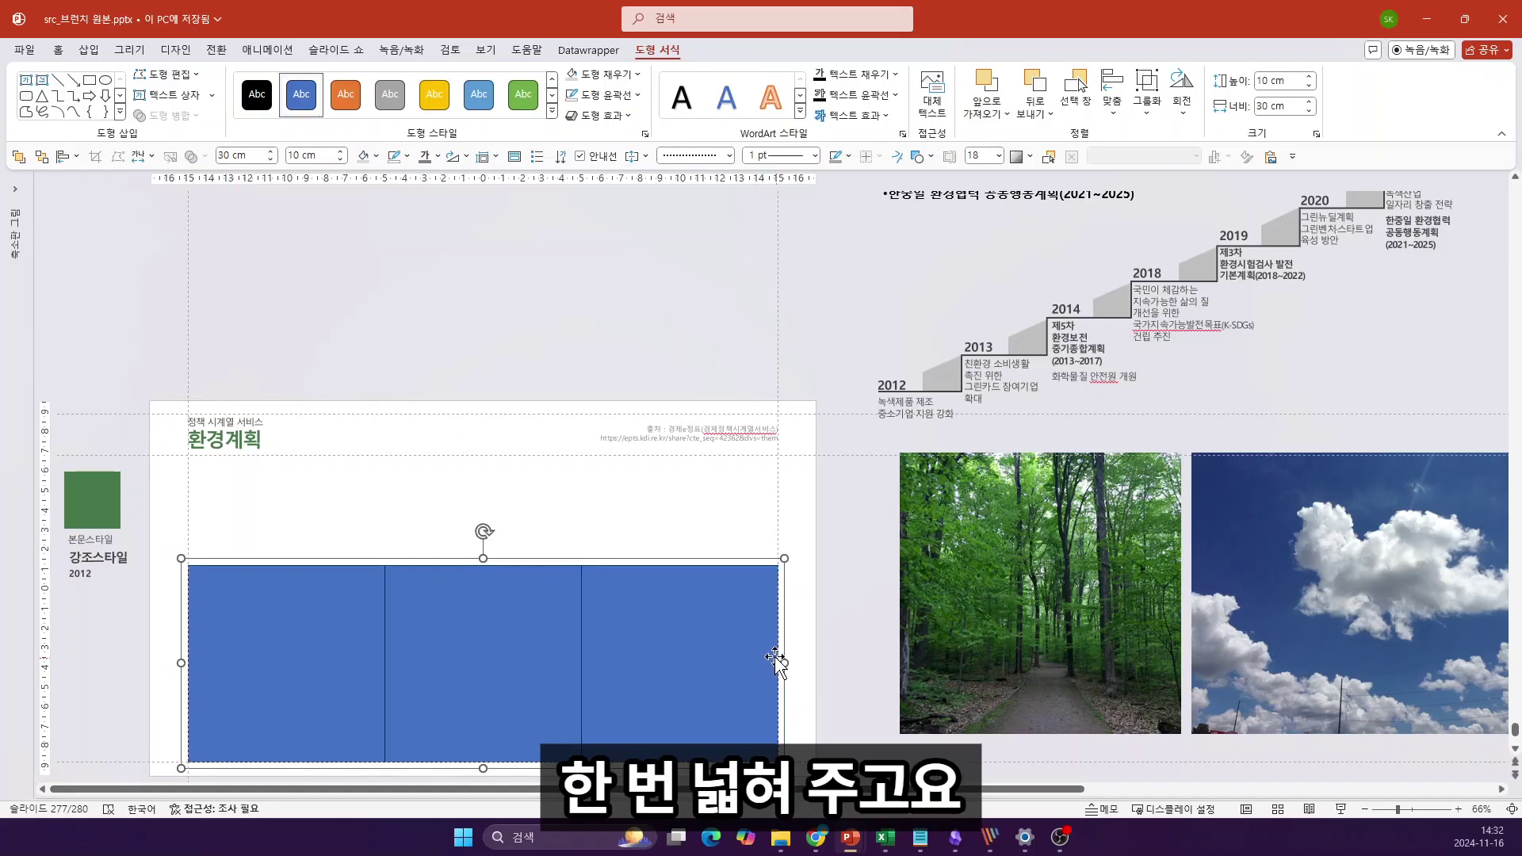
pyautogui.hotkey('ctrl', 'shift', 'g')
pyautogui.click(479, 503)
pyautogui.click(524, 587)
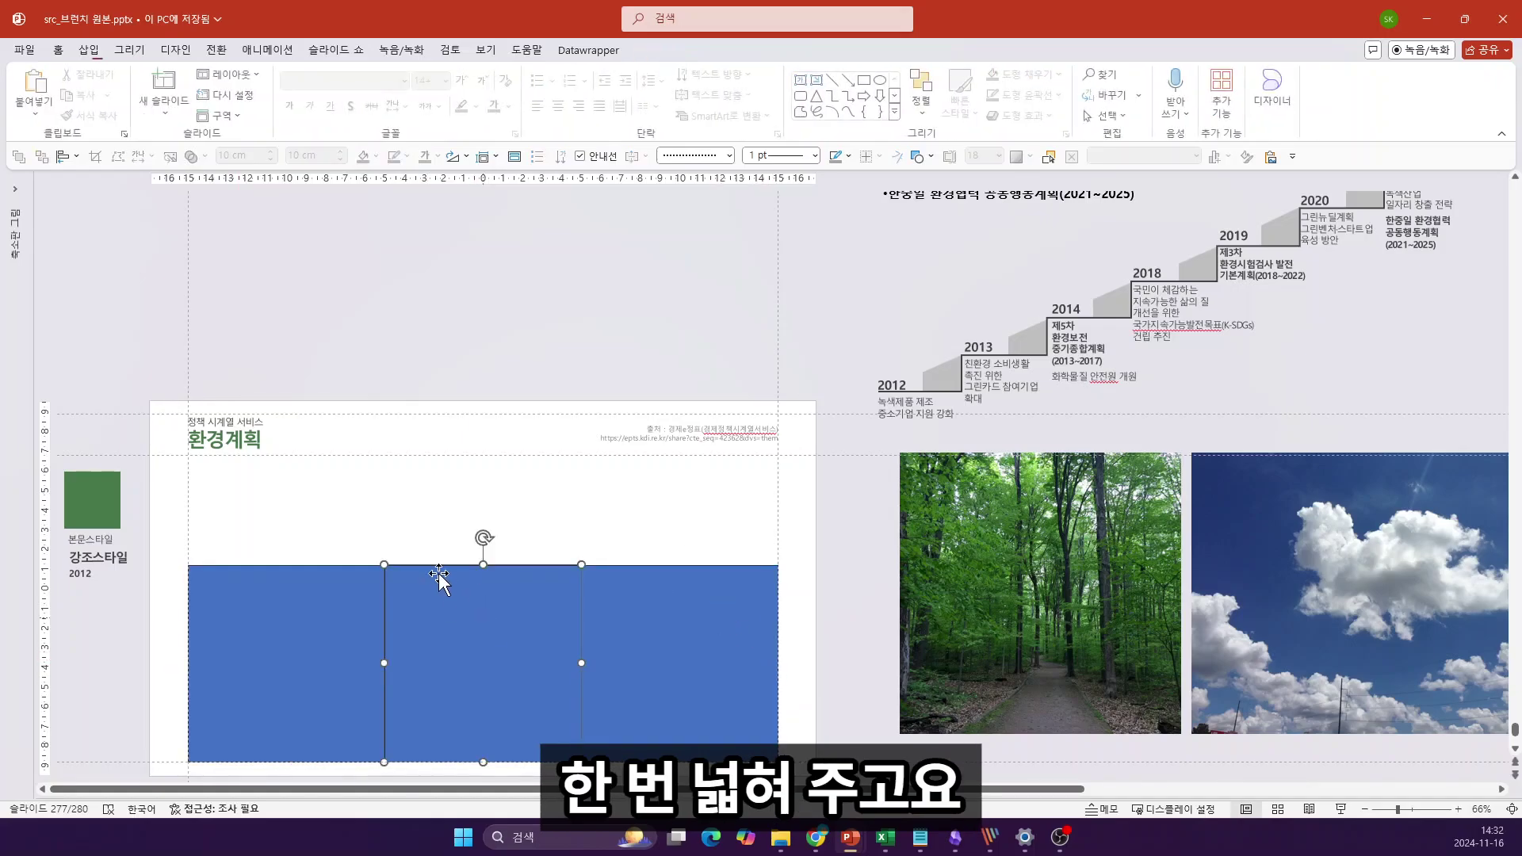
# Step: Adjust the heights of the three rectangles into ascending steps from left to right, with the last one reaching the guide below the title
pyautogui.click(299, 639)
pyautogui.keyDown('ctrl'); pyautogui.click(520, 595); pyautogui.keyUp('ctrl')
pyautogui.keyDown('ctrl'); pyautogui.click(692, 583); pyautogui.keyUp('ctrl')
pyautogui.moveTo(680, 564); pyautogui.dragTo(685, 455)
pyautogui.click(719, 631)
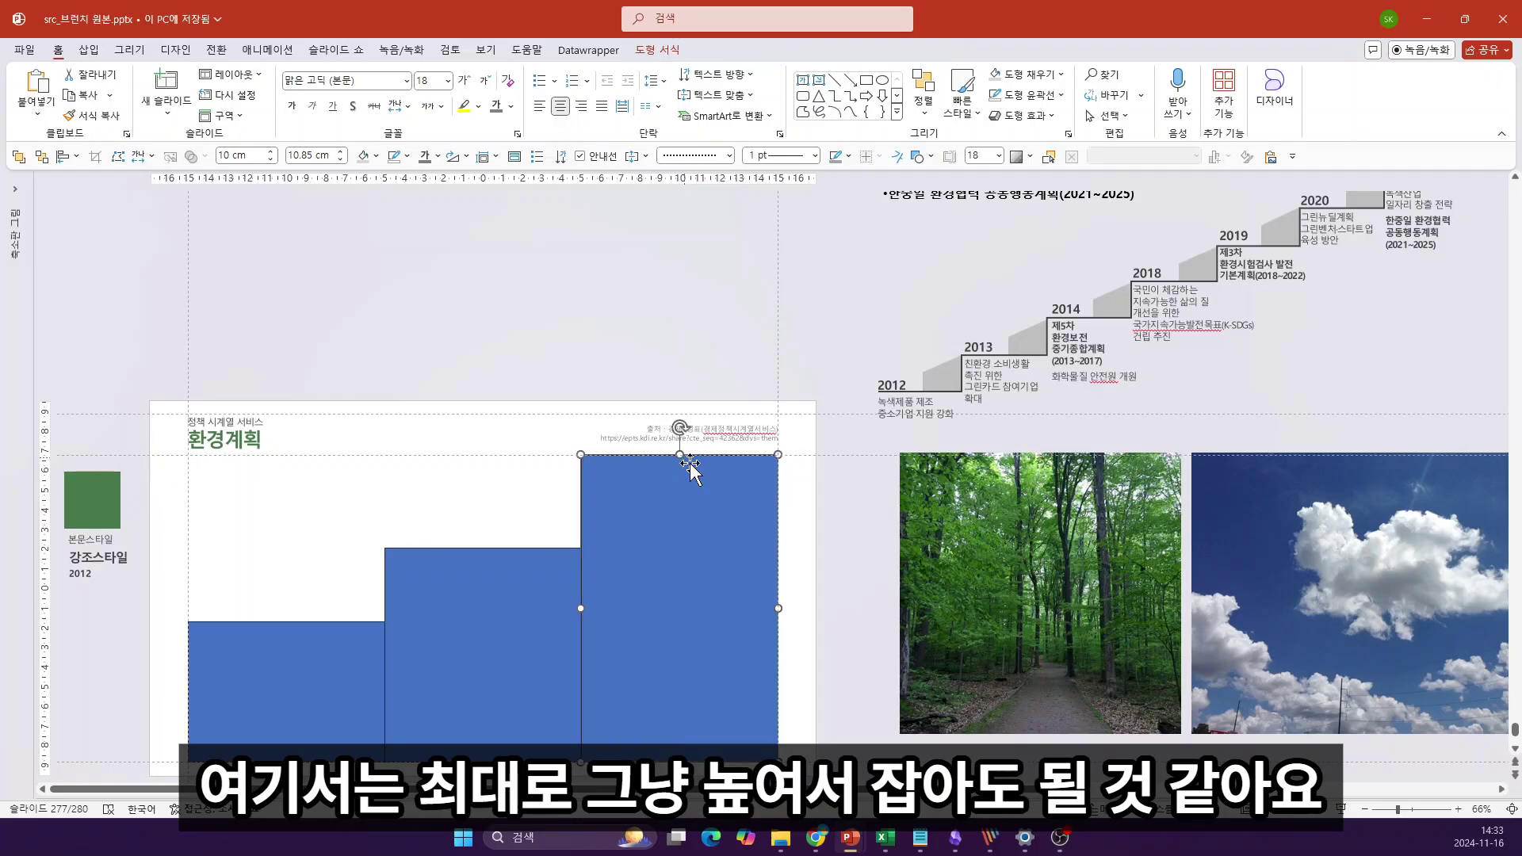
# Step: Move the bulleted plan list inside the off-slide timeline group down and to the left, above the 2012 and 2013 steps
pyautogui.click(831, 549)
pyautogui.click(978, 227)
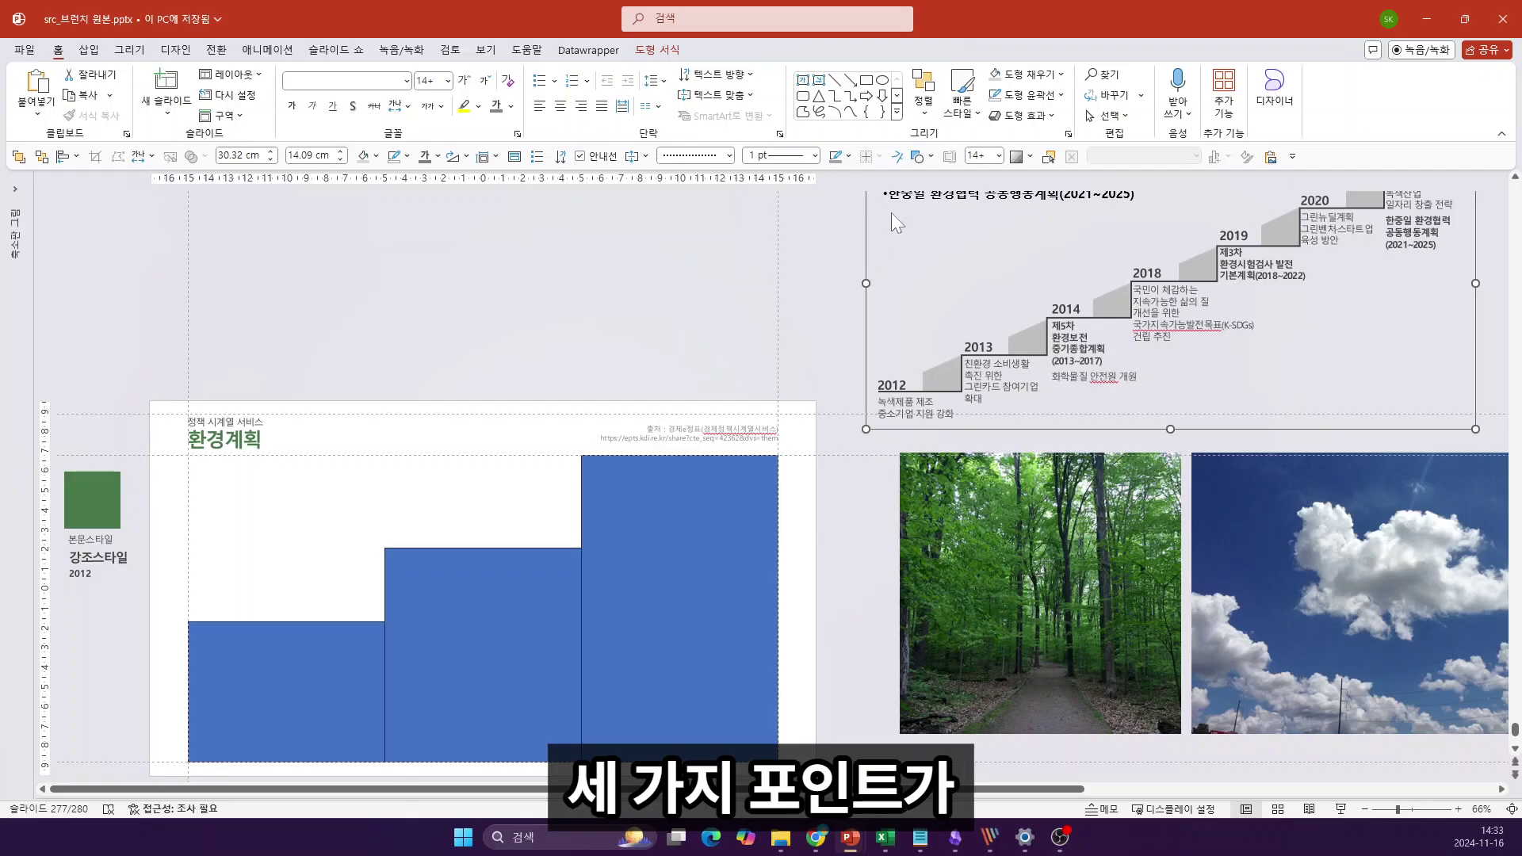
pyautogui.click(915, 195)
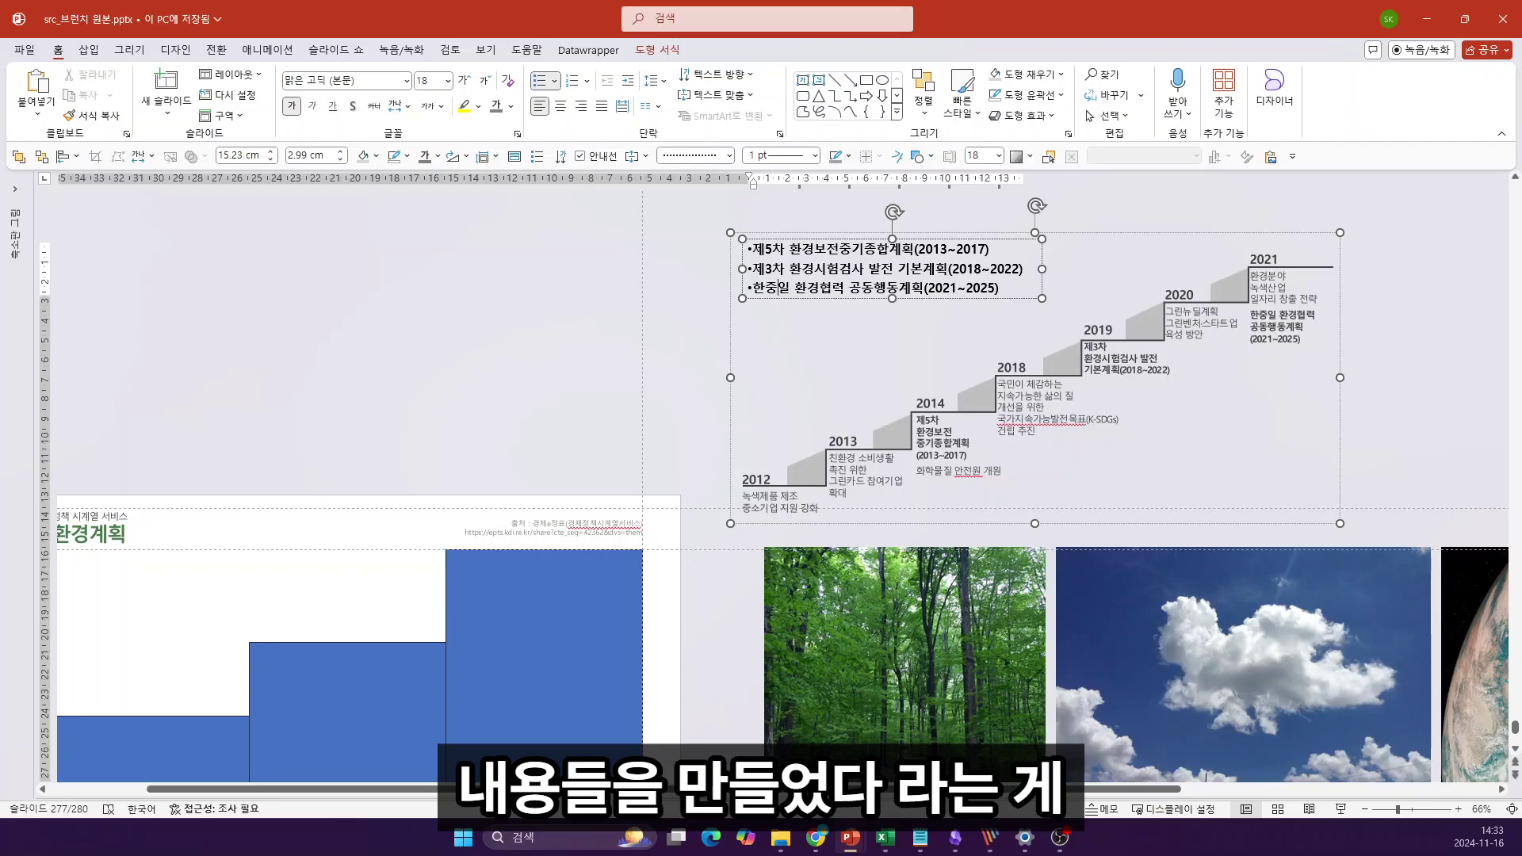
pyautogui.moveTo(837, 295); pyautogui.dragTo(747, 392)
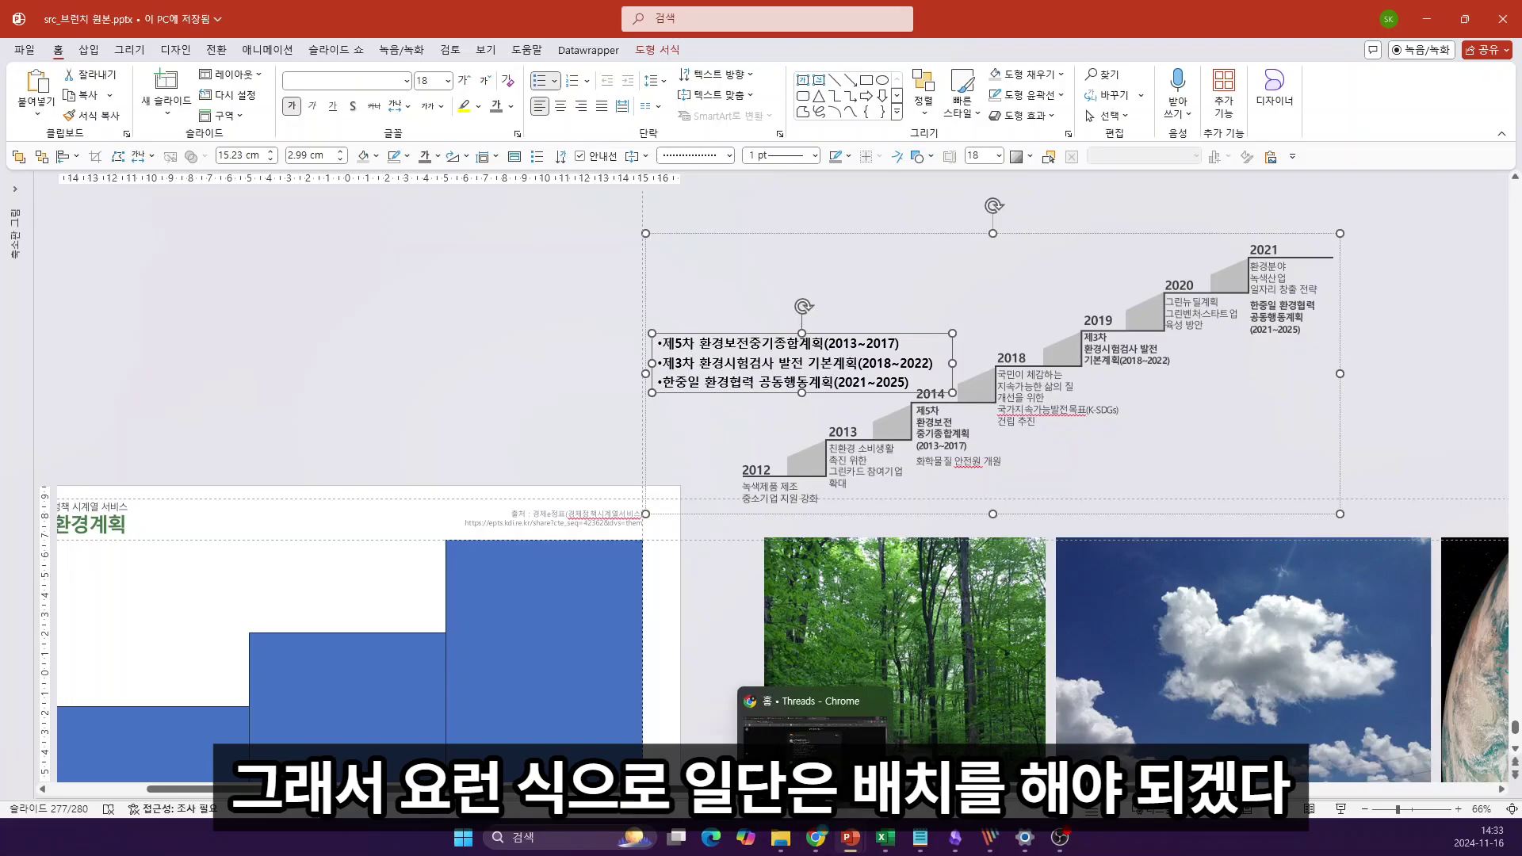
pyautogui.click(817, 838)
pyautogui.click(851, 839)
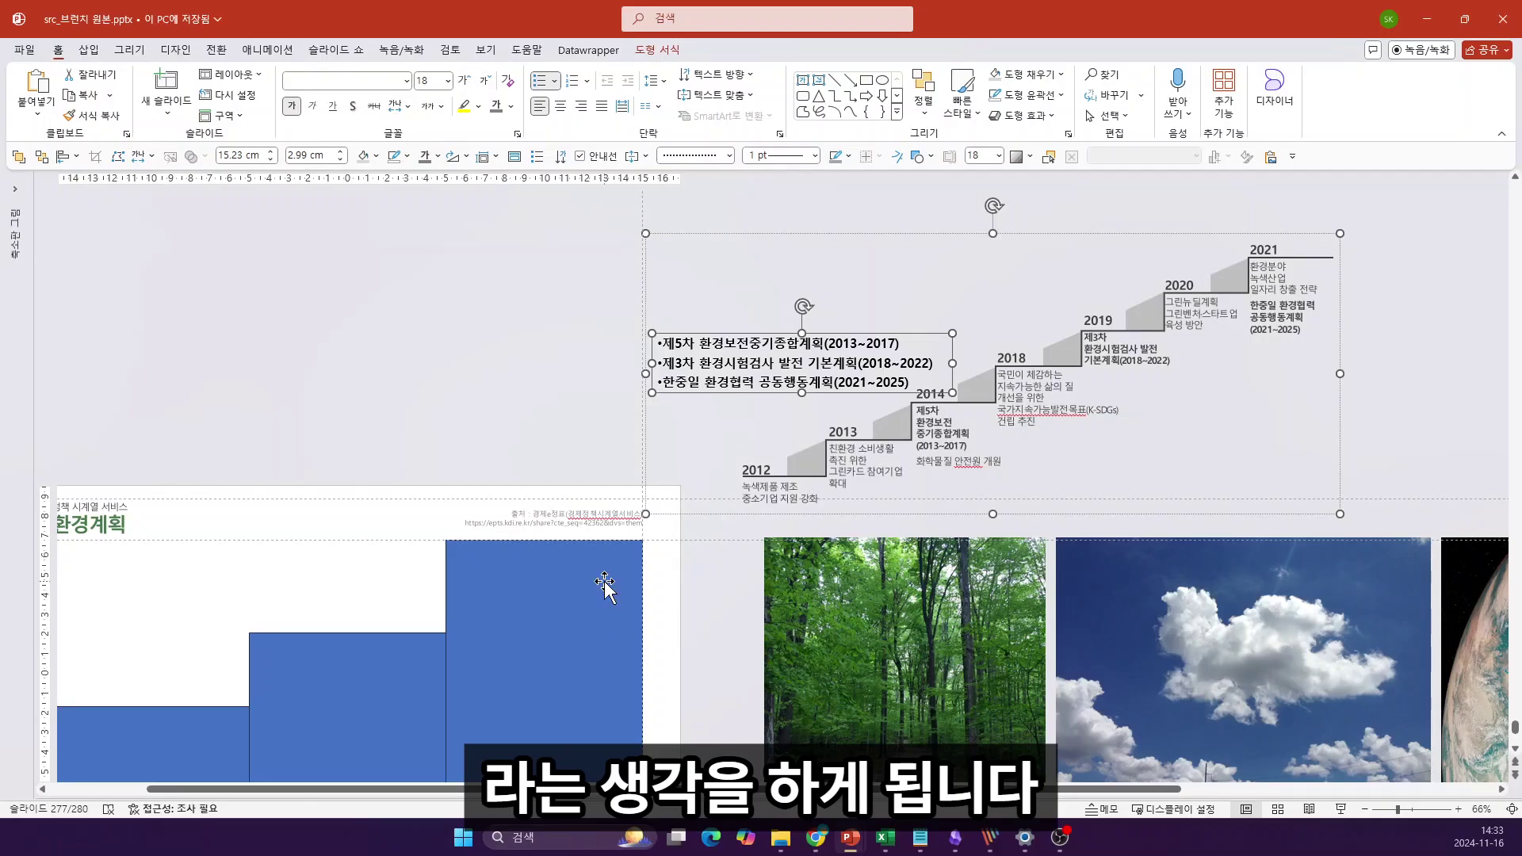
# Step: Select the three blue step rectangles on the slide and duplicate them together over the off-slide photos
pyautogui.scroll(-1, 563, 409)
pyautogui.click(564, 409)
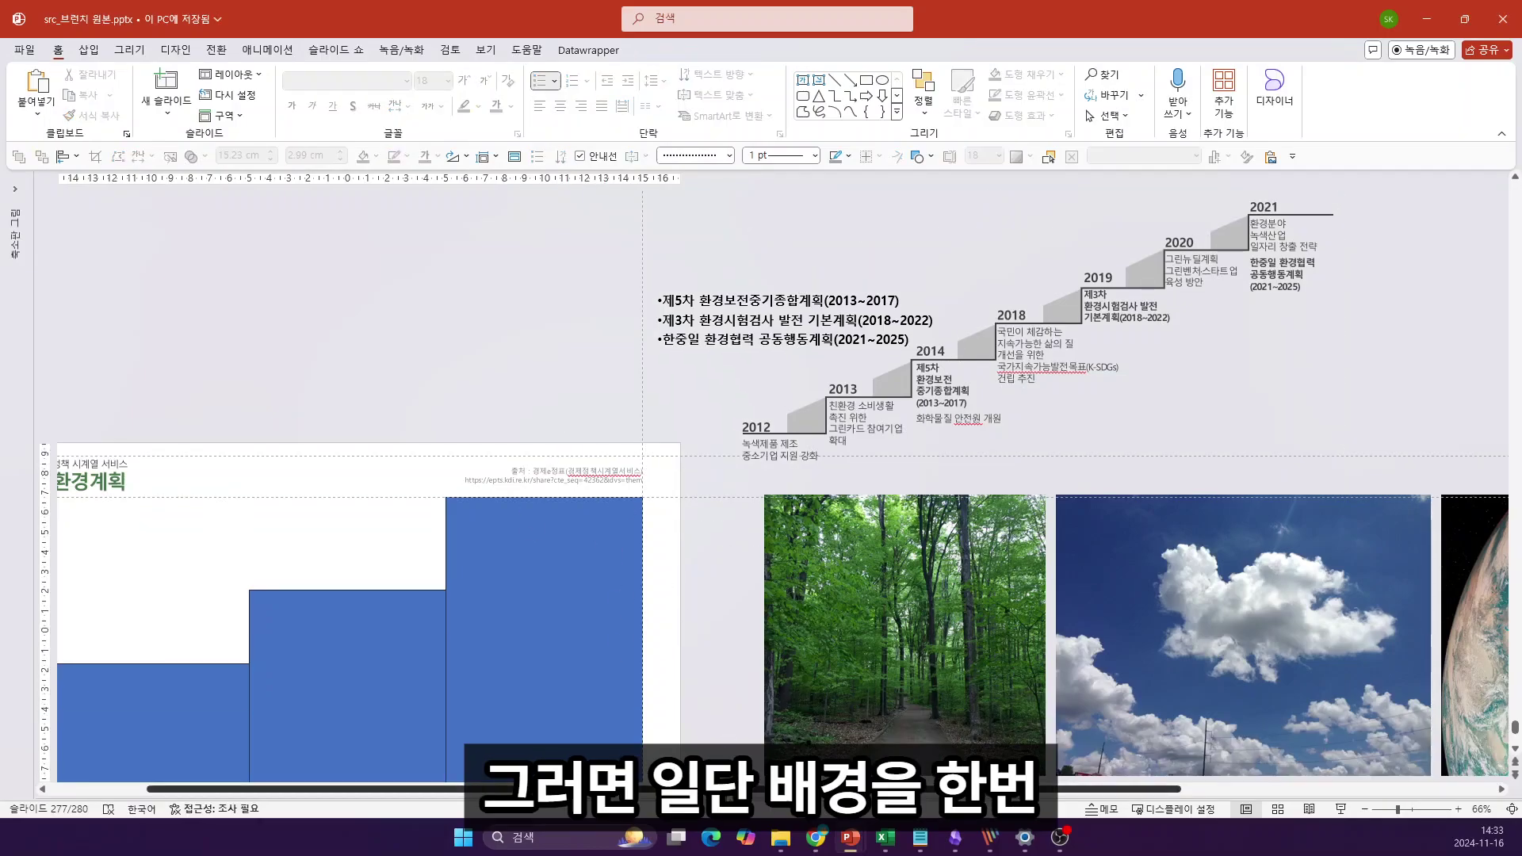
pyautogui.keyDown('ctrl'); pyautogui.scroll(-2, 730, 578); pyautogui.keyUp('ctrl')
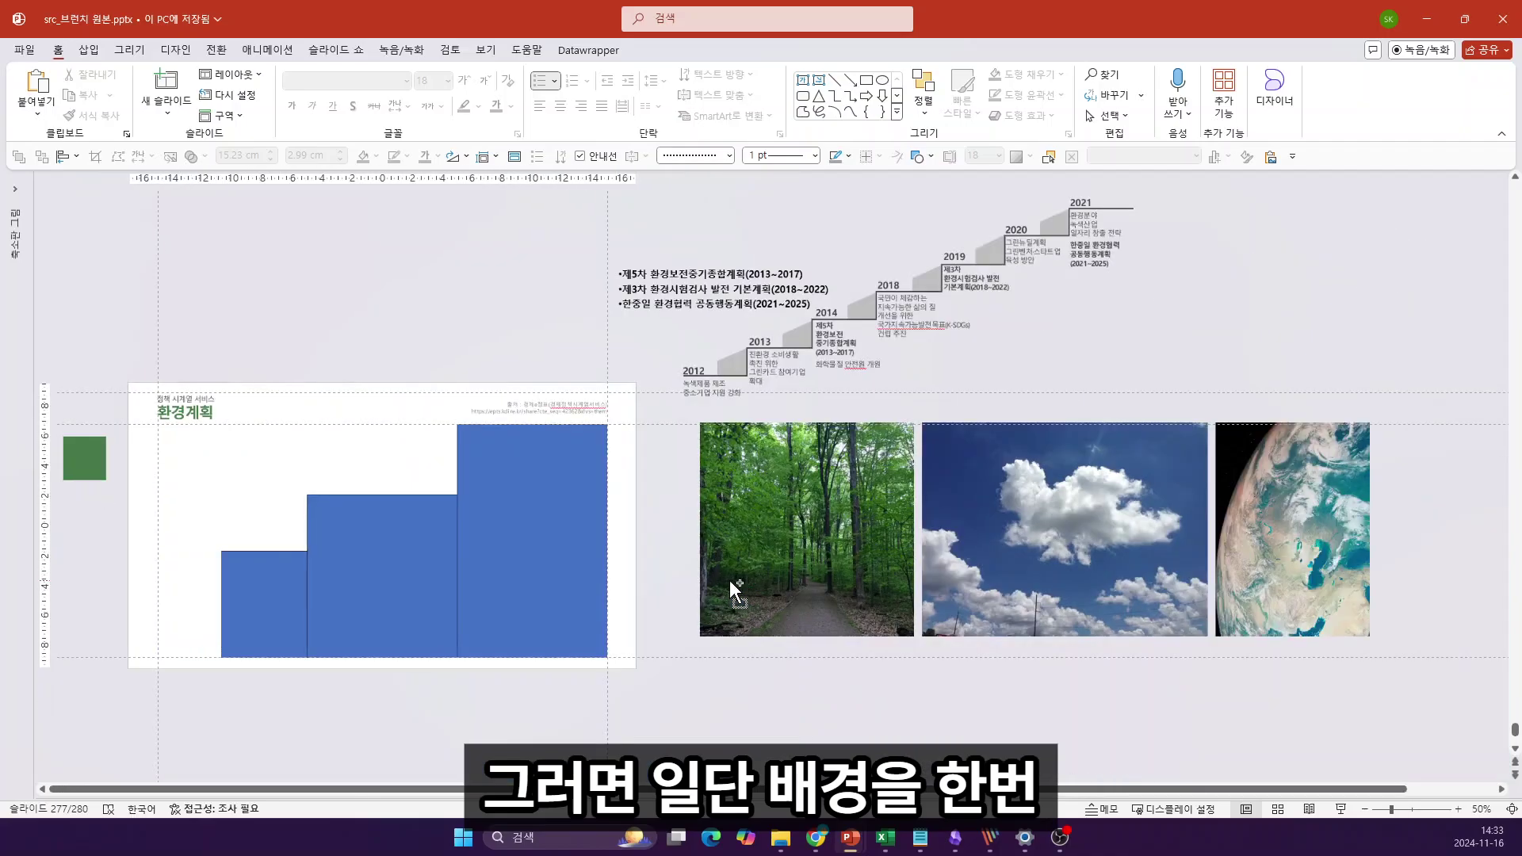
pyautogui.click(289, 622)
pyautogui.keyDown('shift'); pyautogui.click(405, 615); pyautogui.keyUp('shift')
pyautogui.keyDown('shift'); pyautogui.click(539, 646); pyautogui.keyUp('shift')
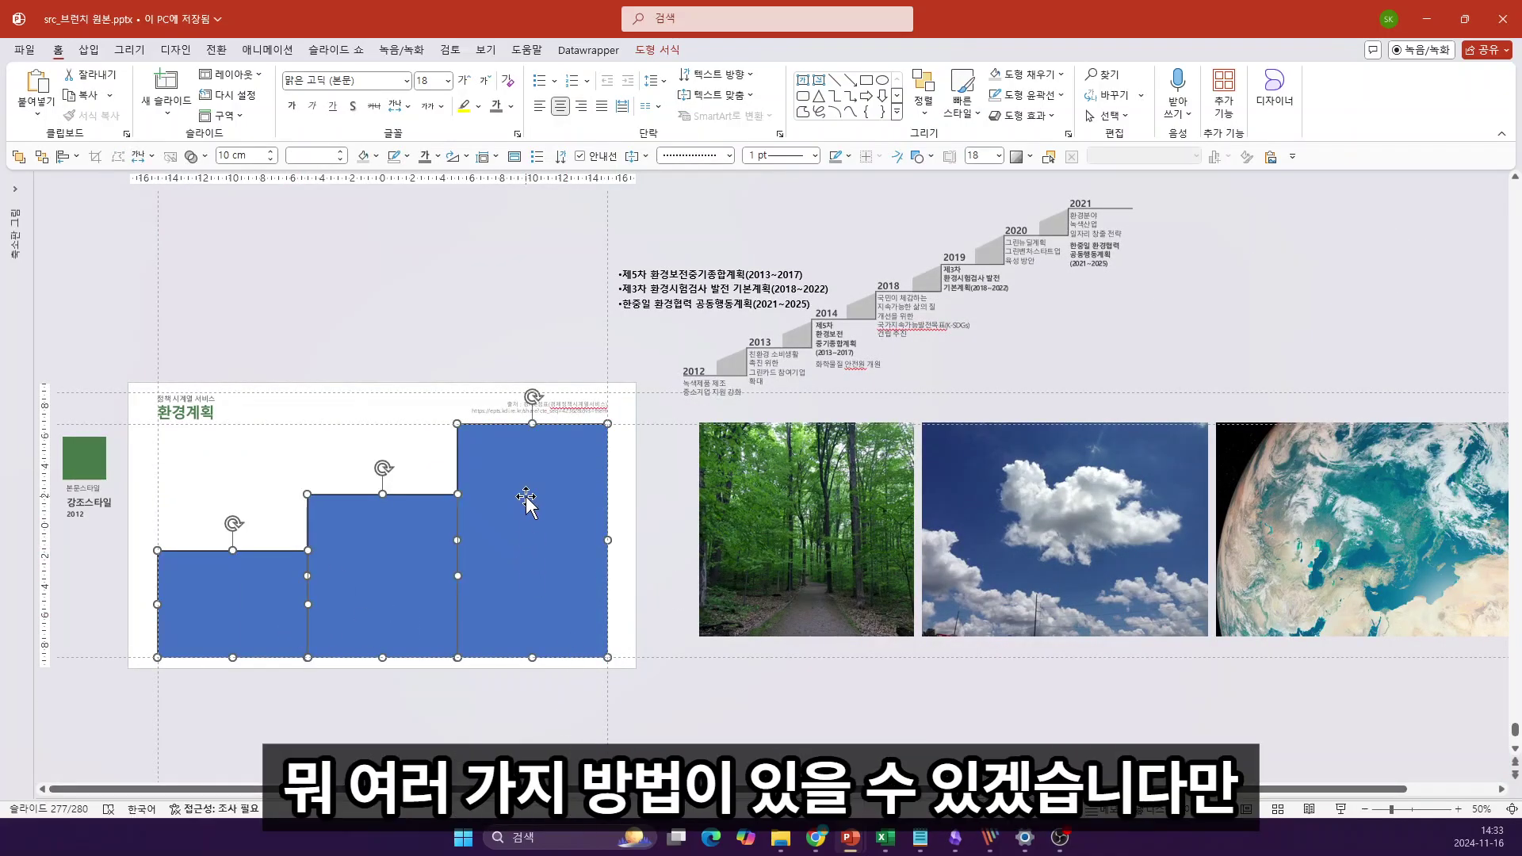
pyautogui.keyDown('ctrl'); pyautogui.moveTo(531, 498); pyautogui.dragTo(997, 553); pyautogui.keyUp('ctrl')
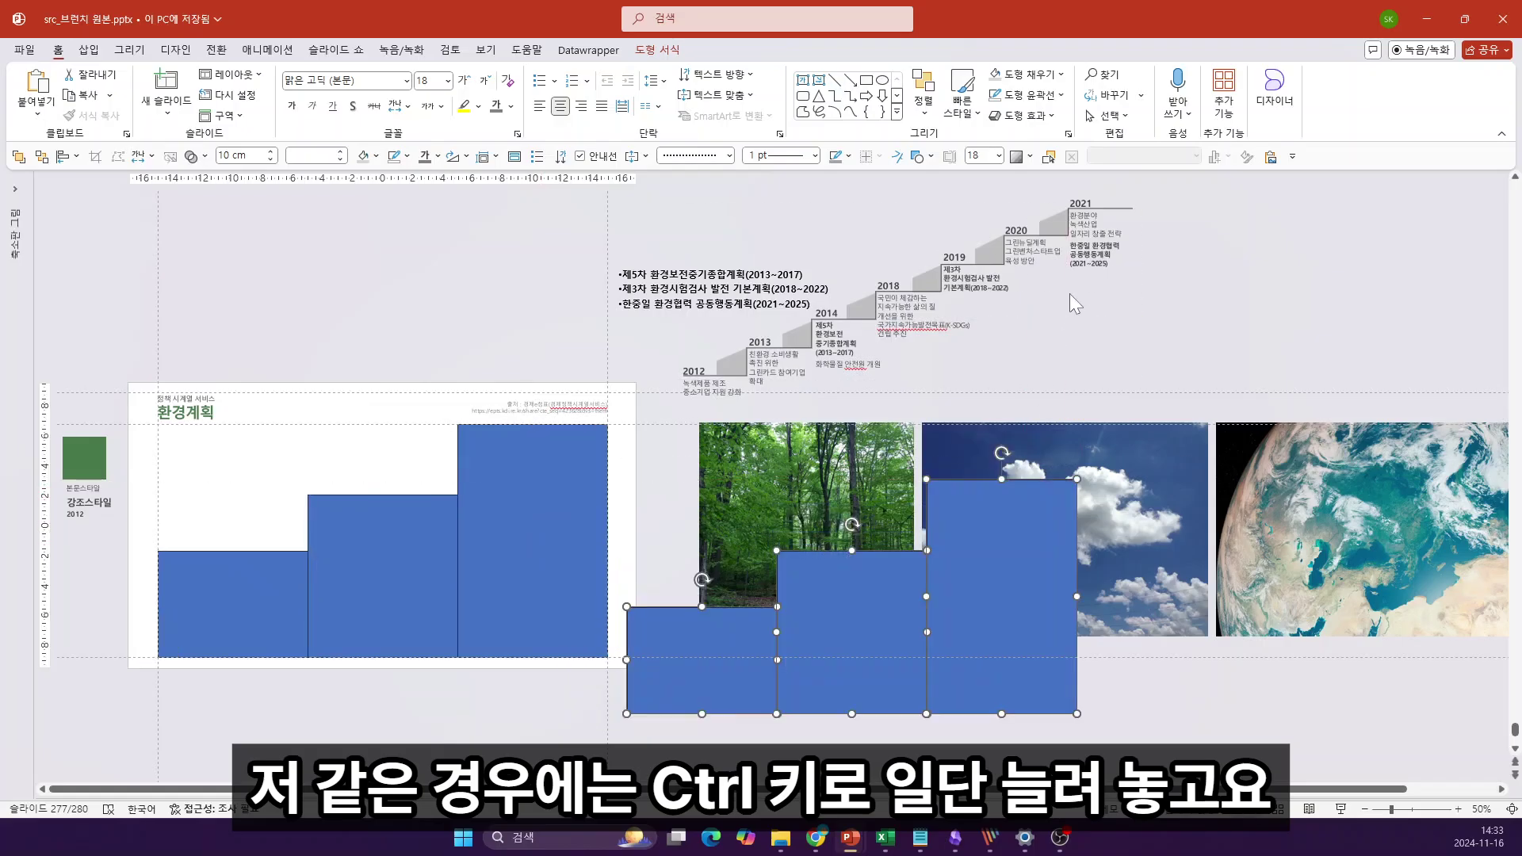
# Step: Enlarge the forest, sky and Earth photos together in proportion to a height of 17.32 cm
pyautogui.click(849, 495)
pyautogui.keyDown('shift'); pyautogui.click(1151, 470); pyautogui.keyUp('shift')
pyautogui.keyDown('shift'); pyautogui.click(1386, 450); pyautogui.keyUp('shift')
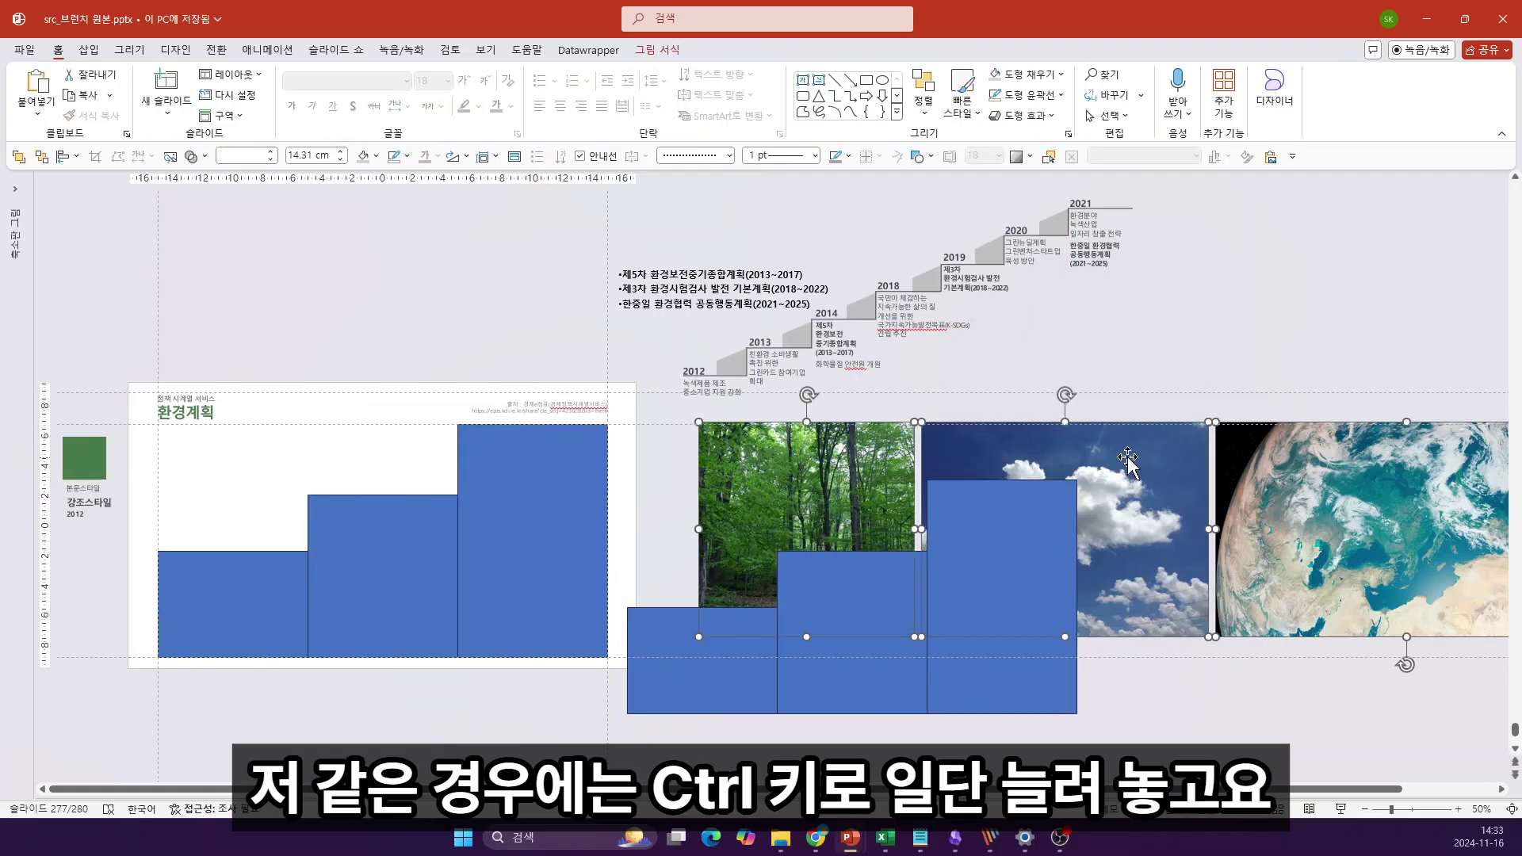
pyautogui.hotkey('shift', 'Up')
pyautogui.hotkey('shift', 'Up')
pyautogui.hotkey('shift', 'Up')
pyautogui.hotkey('shift', 'Up')
pyautogui.hotkey('shift', 'Up')
pyautogui.hotkey('shift', 'Up')
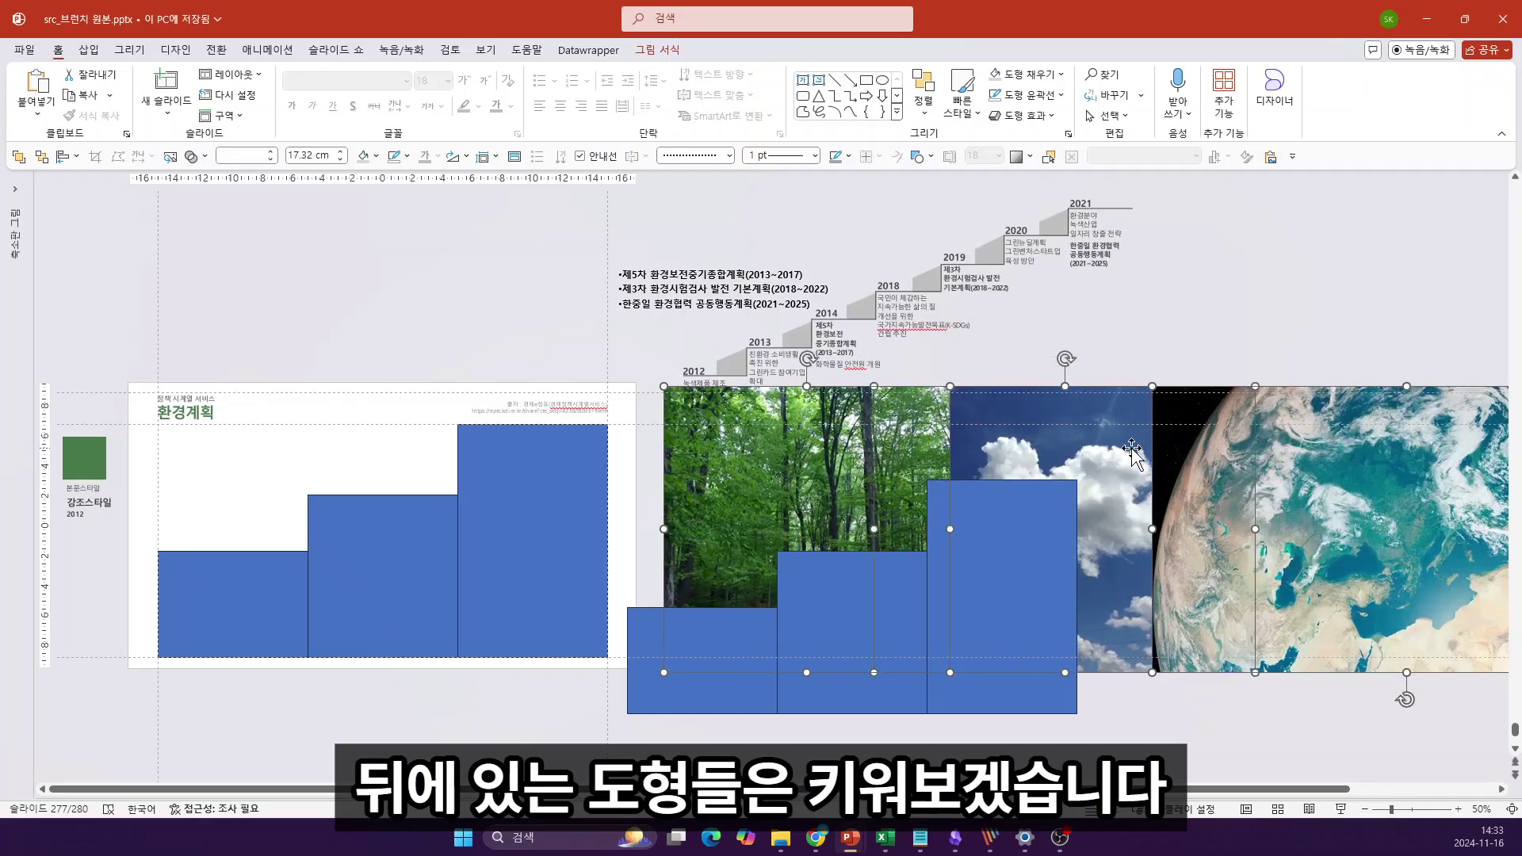
pyautogui.hotkey('shift', 'Down')
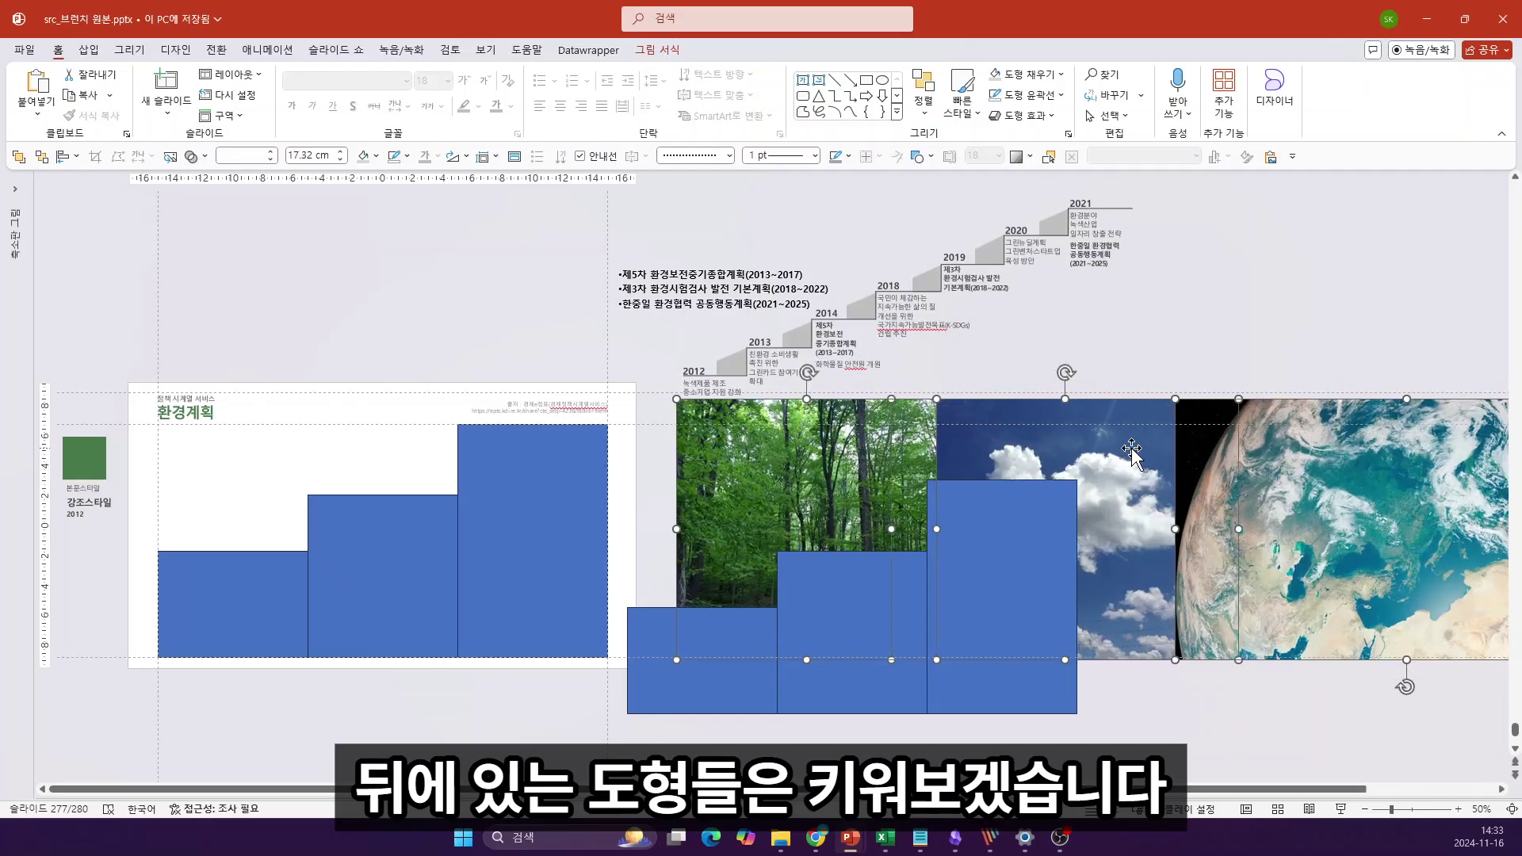
# Step: Place one duplicated rectangle on each photo, the lowest on the forest, the middle on the sky and the tallest on the Earth
pyautogui.click(1184, 306)
pyautogui.moveTo(974, 589); pyautogui.dragTo(1235, 519)
pyautogui.moveTo(872, 617); pyautogui.dragTo(1056, 505)
pyautogui.moveTo(707, 706); pyautogui.dragTo(788, 601)
# Step: Set the fill transparency of the three rectangles over the photos to 50%
pyautogui.keyDown('shift'); pyautogui.click(1035, 519); pyautogui.keyUp('shift')
pyautogui.keyDown('shift'); pyautogui.click(1307, 497); pyautogui.keyUp('shift')
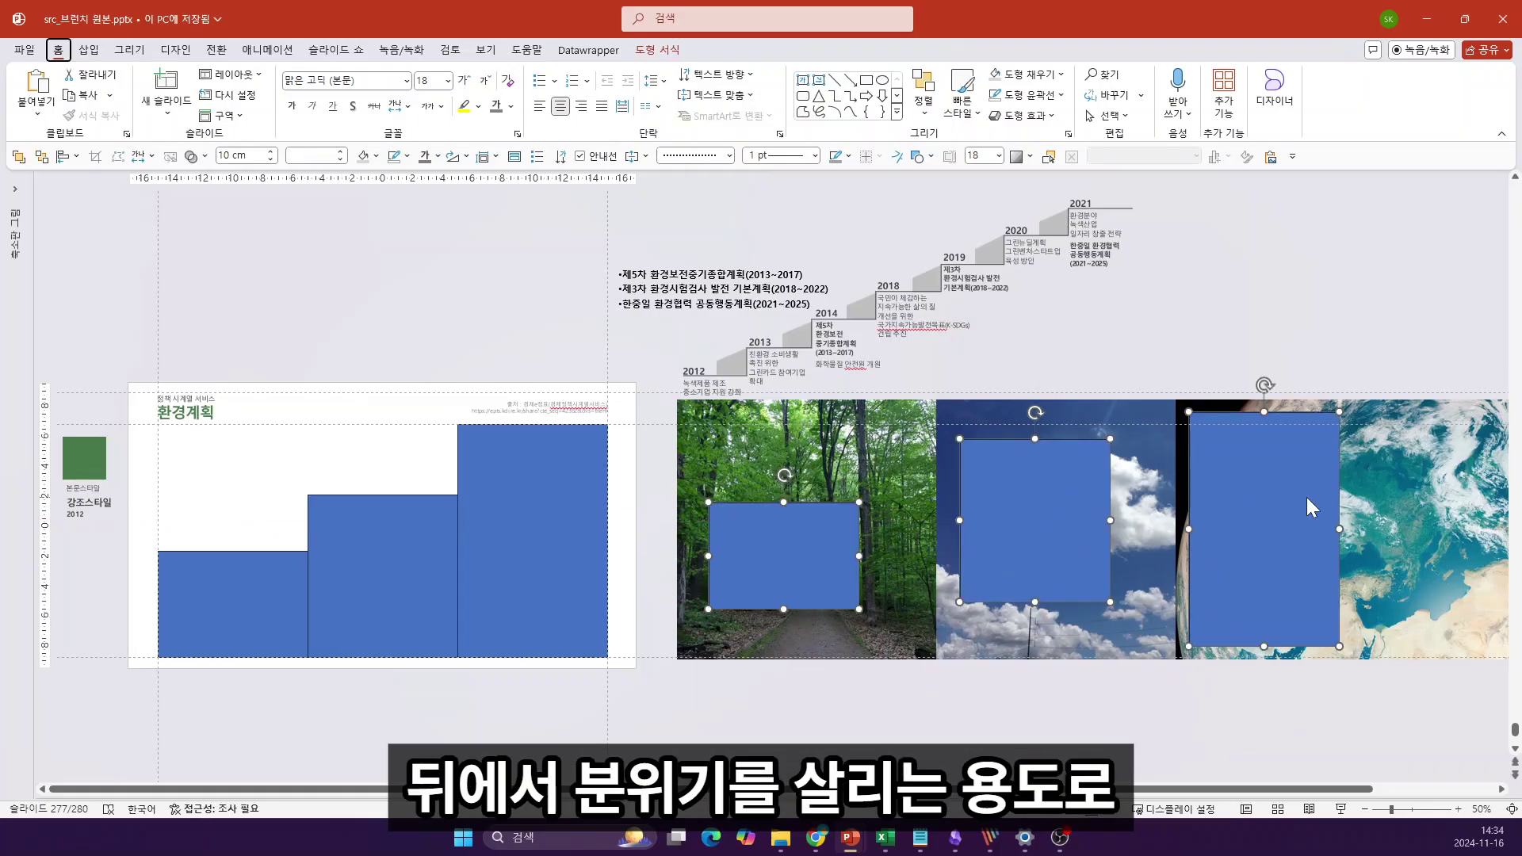
pyautogui.click(371, 155)
pyautogui.click(429, 446)
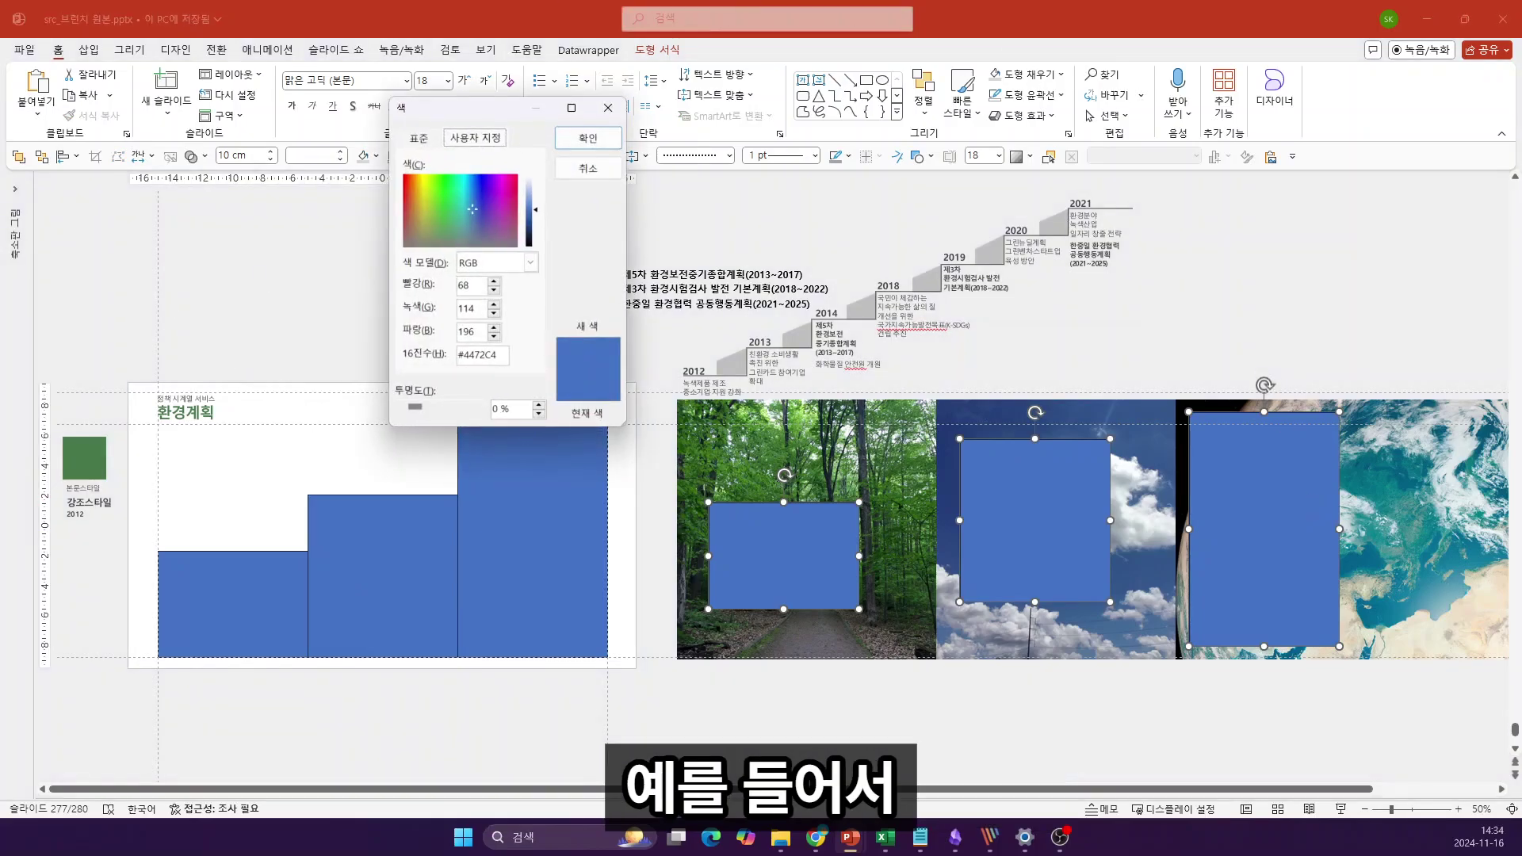
pyautogui.click(508, 408)
pyautogui.write('50')
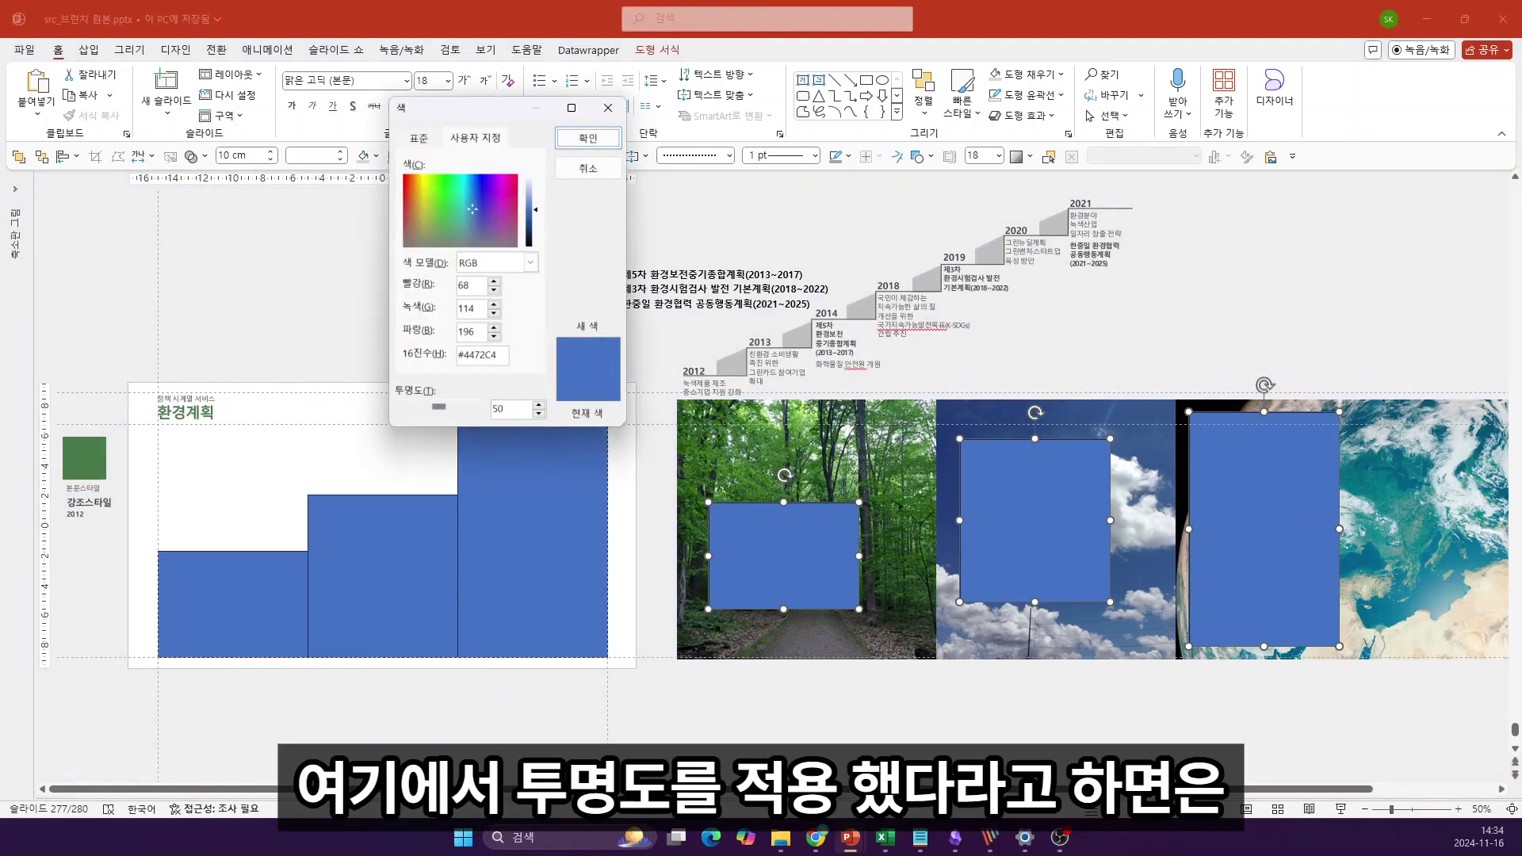
pyautogui.press('Return')
pyautogui.click(1169, 302)
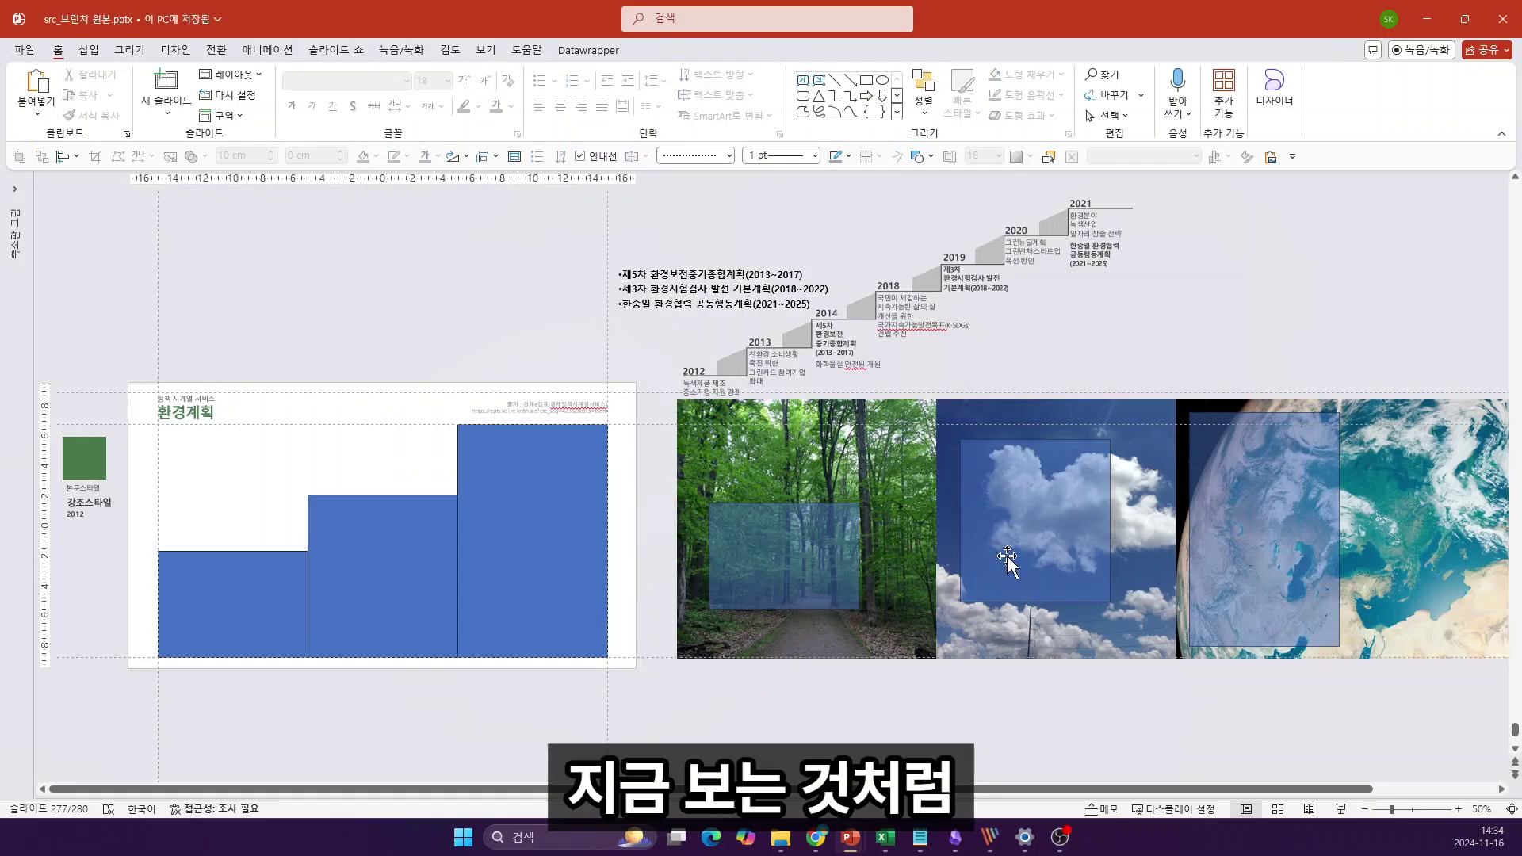
# Step: Crop the forest photo to its overlapping rectangle with the Intersect shape merge
pyautogui.click(843, 460)
pyautogui.click(805, 603)
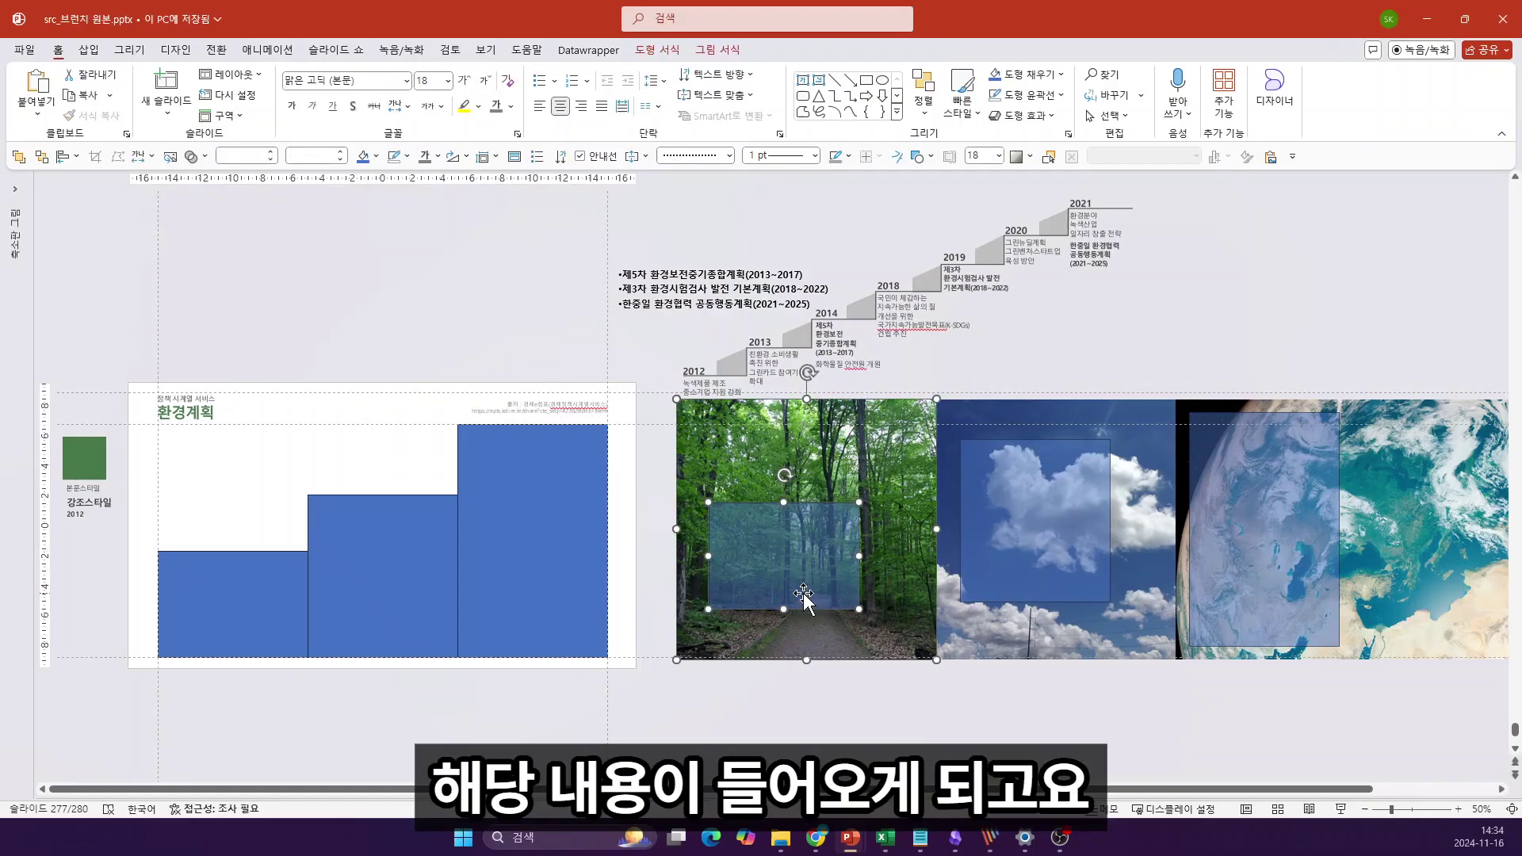
pyautogui.hotkey('alt', '8')
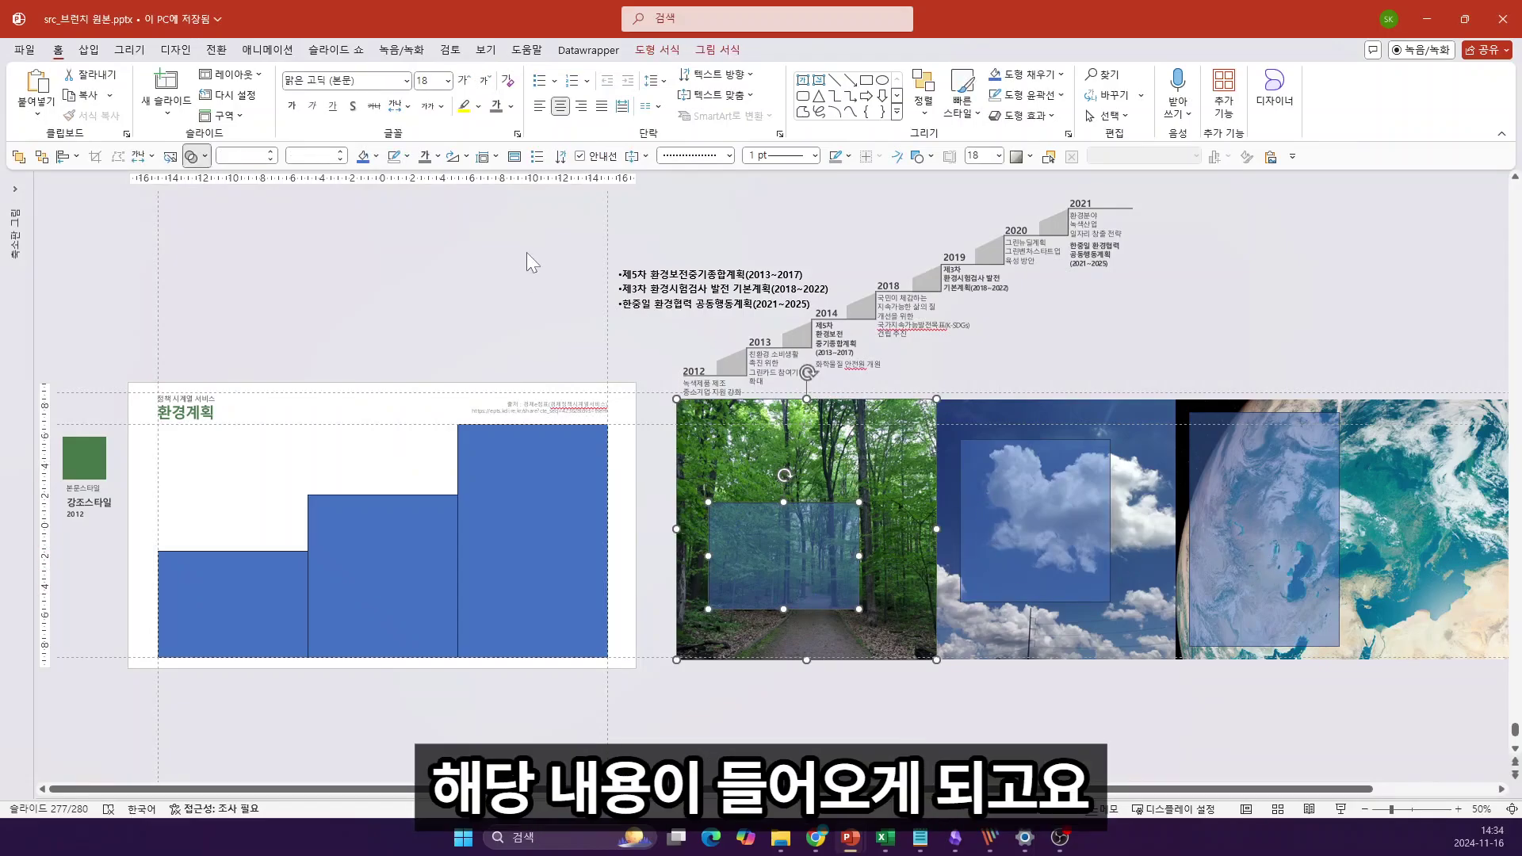
pyautogui.press('i')
pyautogui.click(1129, 295)
# Step: Crop the sky photo to its overlapping rectangle with the Intersect shape merge
pyautogui.click(1072, 541)
pyautogui.click(1072, 542)
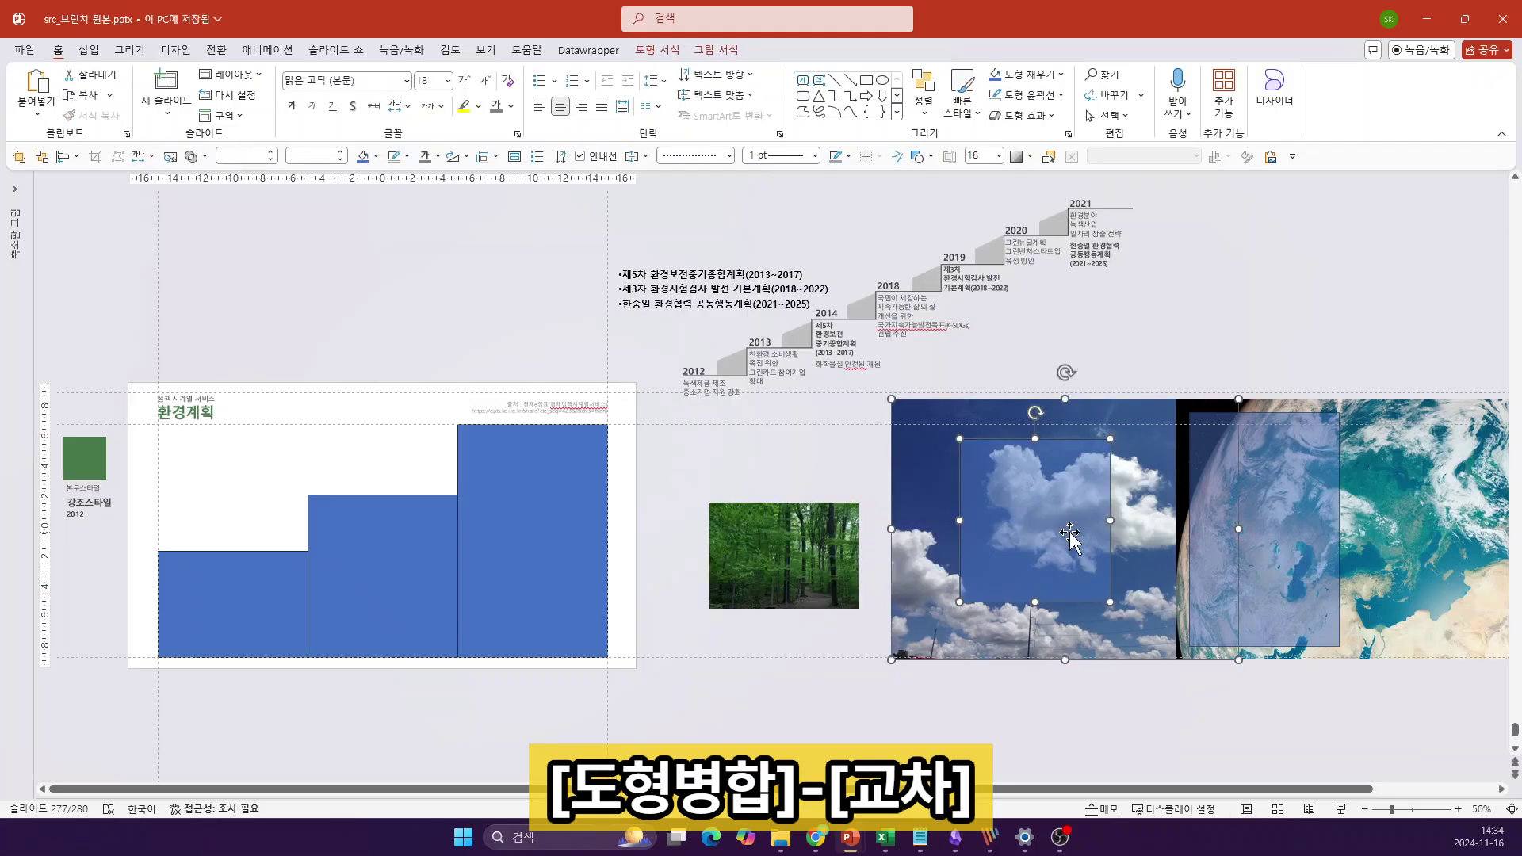
pyautogui.hotkey('alt', '8')
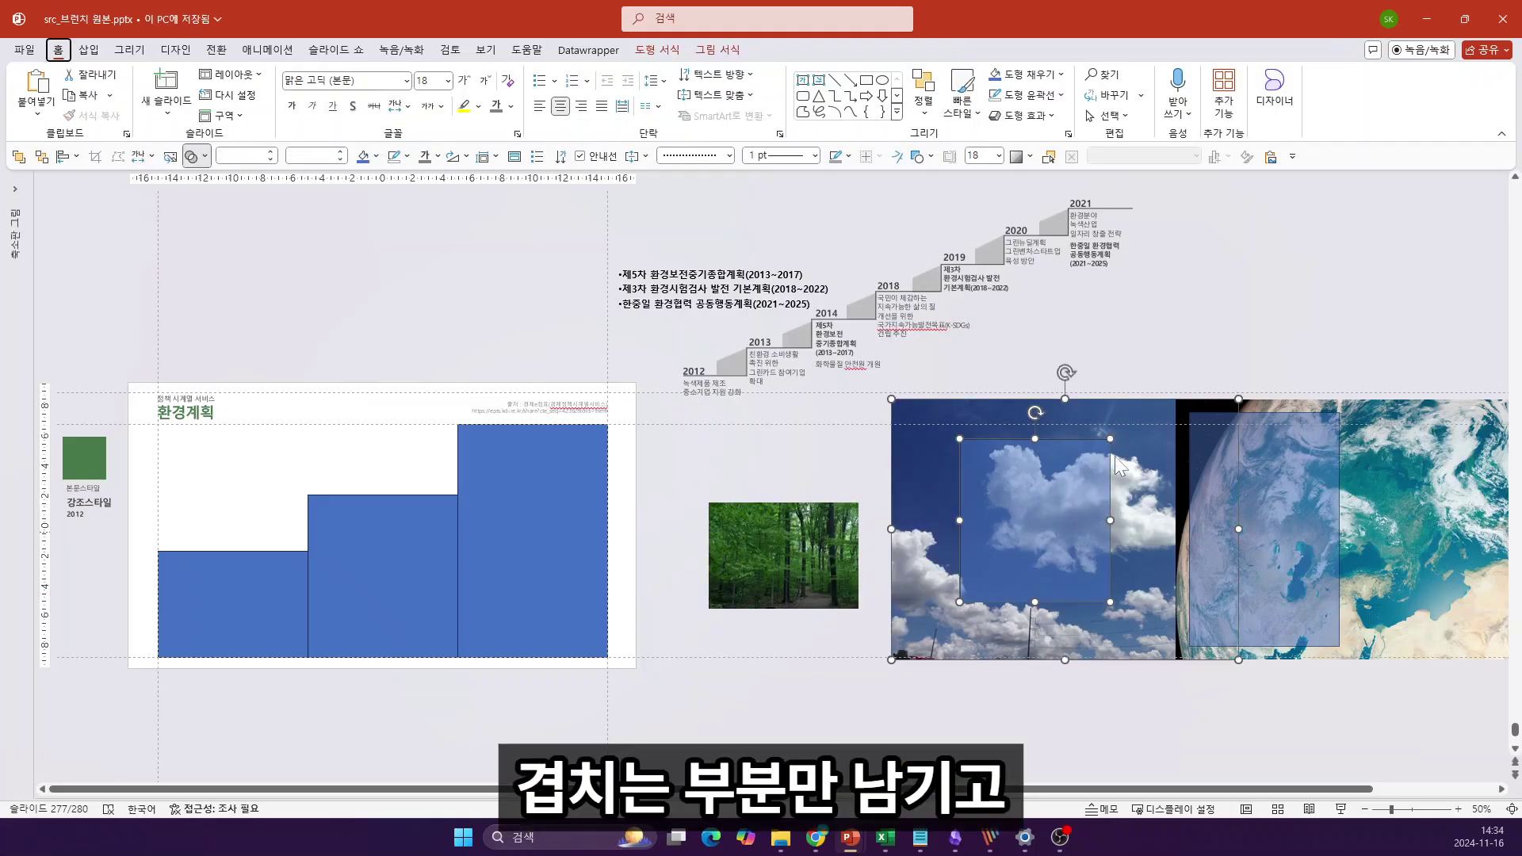
pyautogui.press('i')
# Step: Intersect the Earth photo with its rectangle and fit the cropped piece behind the slide's tallest step
pyautogui.click(1233, 600)
pyautogui.click(1233, 600)
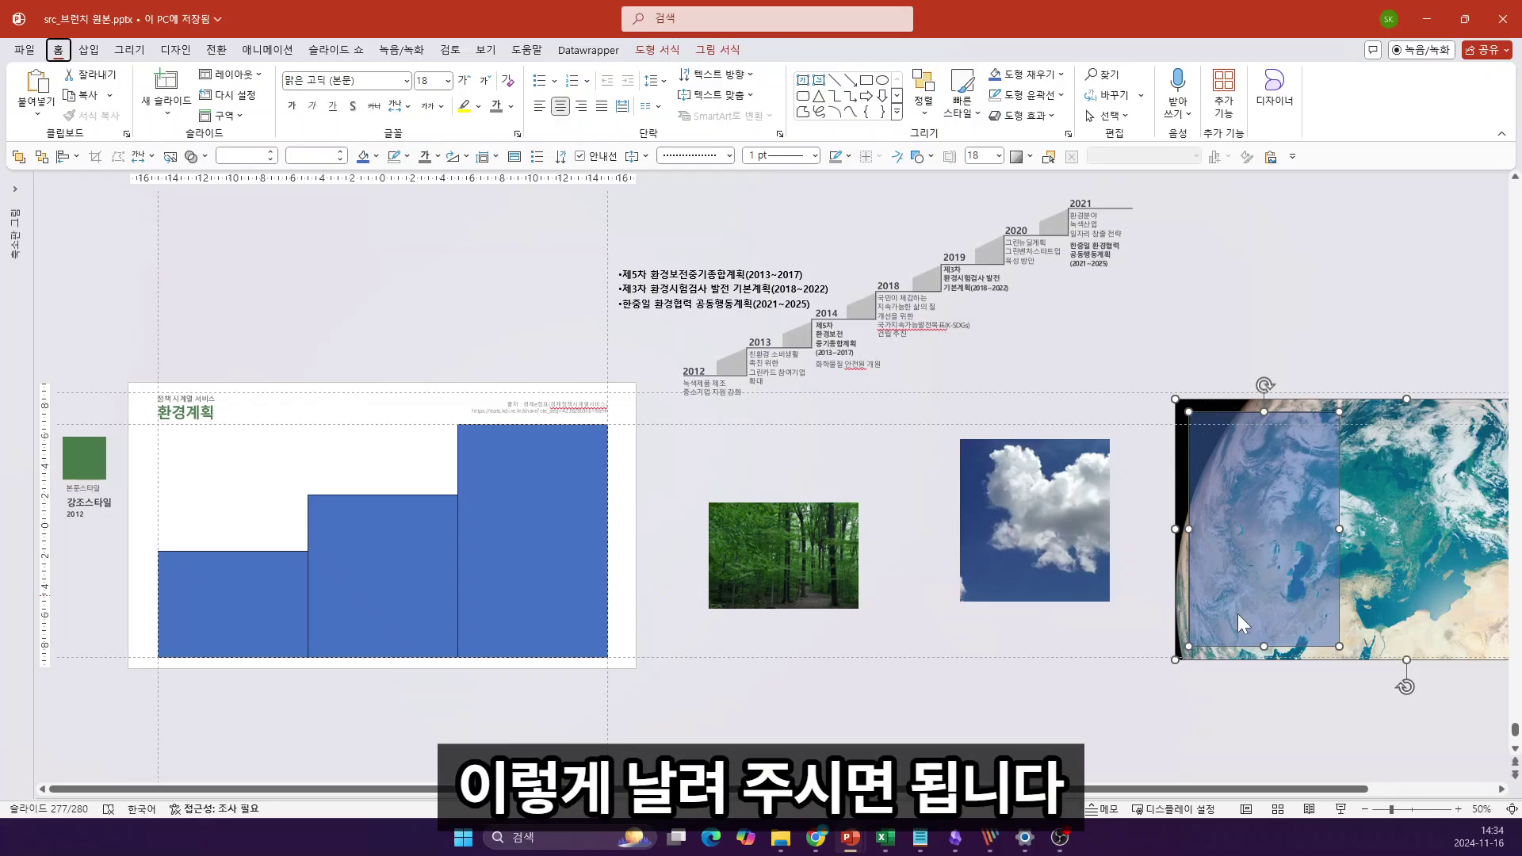
pyautogui.hotkey('alt', '8')
pyautogui.press('i')
pyautogui.moveTo(1471, 511); pyautogui.dragTo(890, 524)
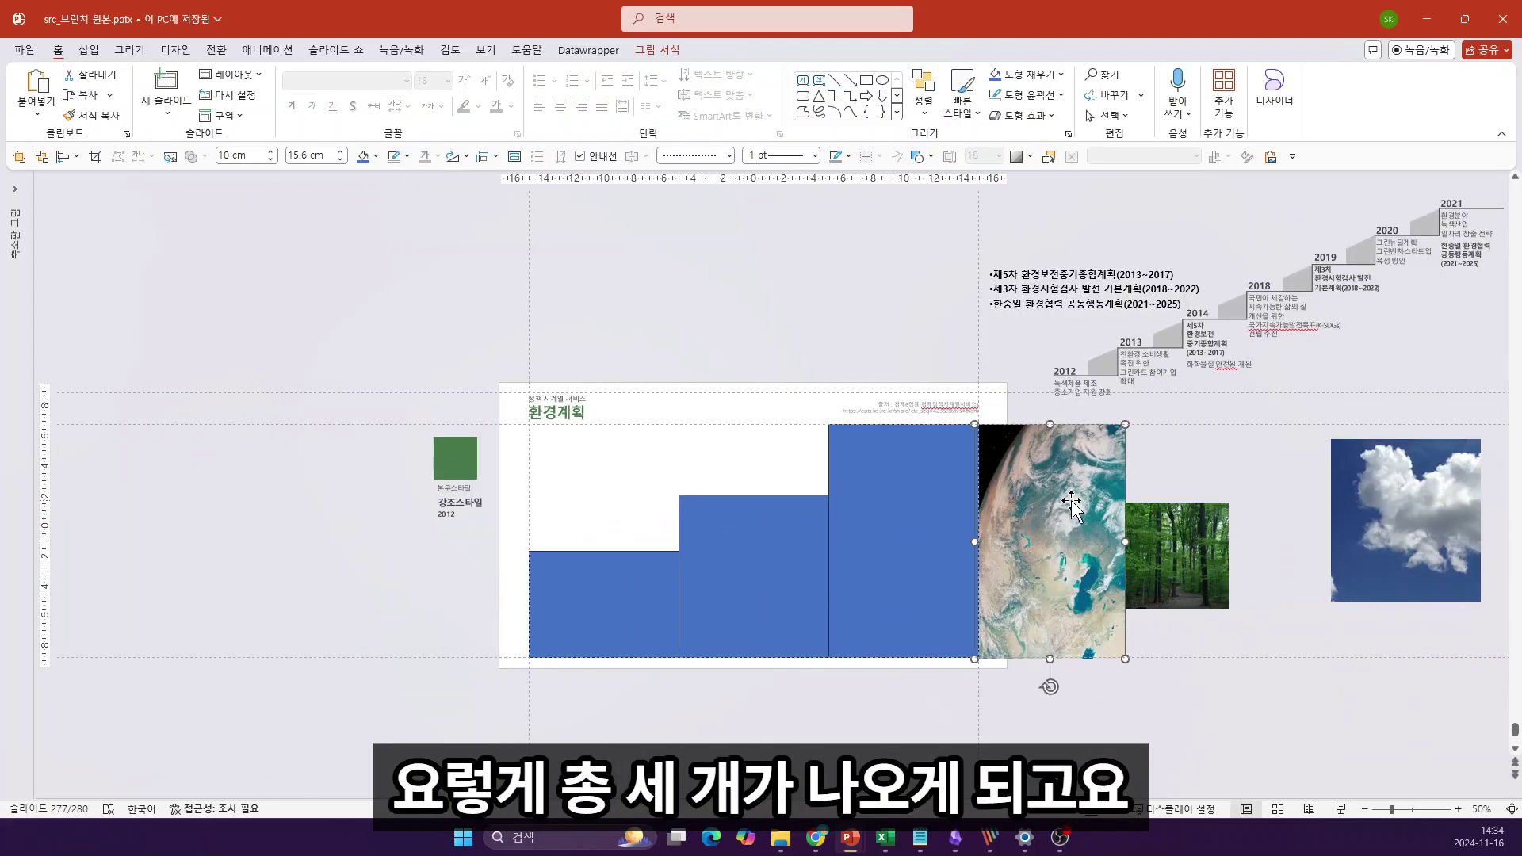
# Step: Set the fill transparency of the slide's three blue steps to 30%
pyautogui.click(936, 483)
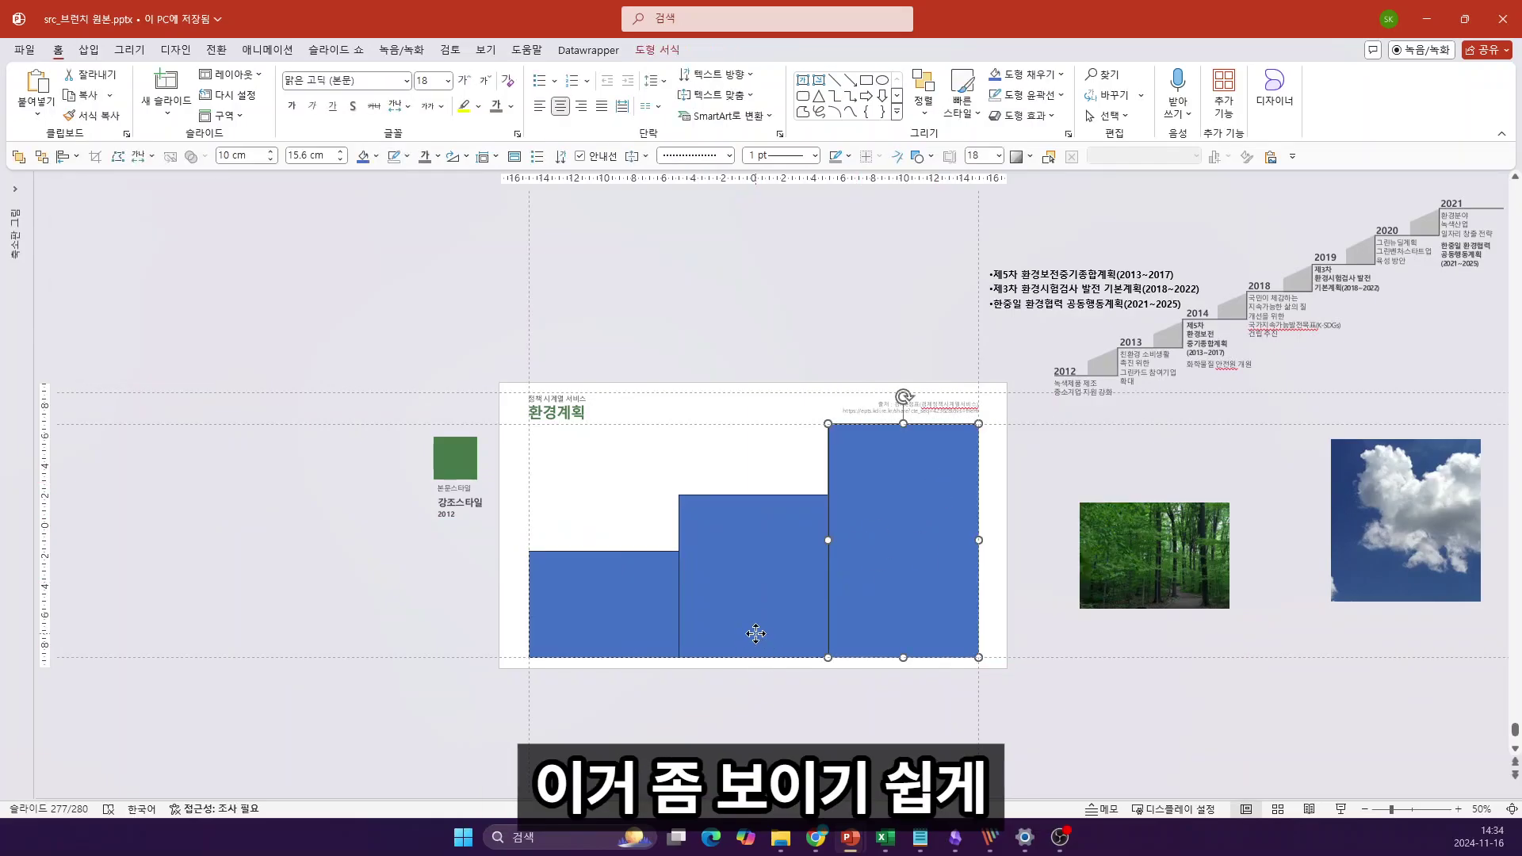
pyautogui.keyDown('shift'); pyautogui.click(754, 632); pyautogui.keyUp('shift')
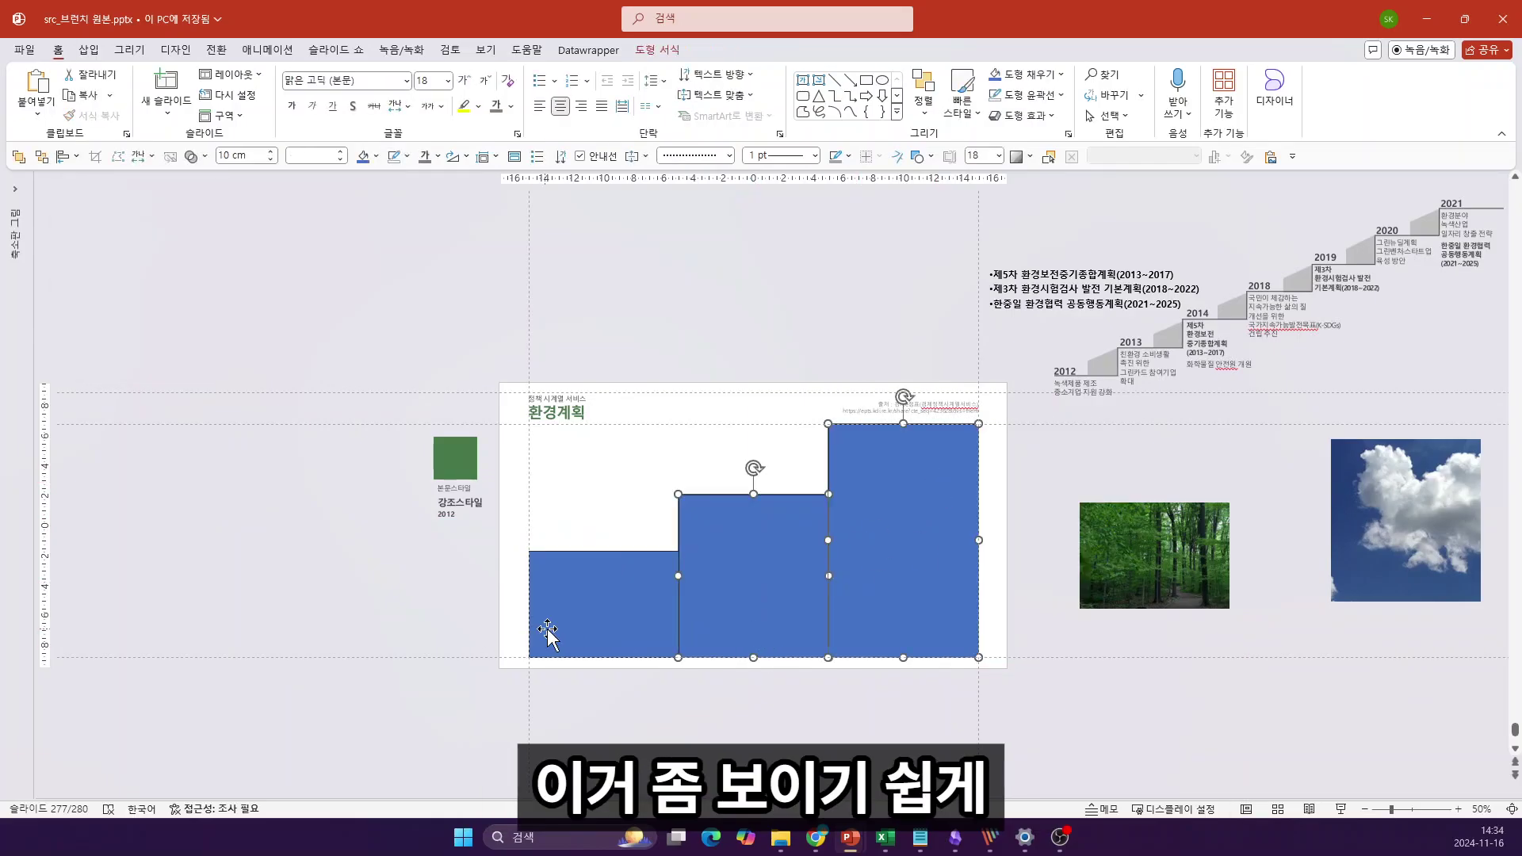
pyautogui.keyDown('shift'); pyautogui.click(547, 629); pyautogui.keyUp('shift')
pyautogui.press('alt')
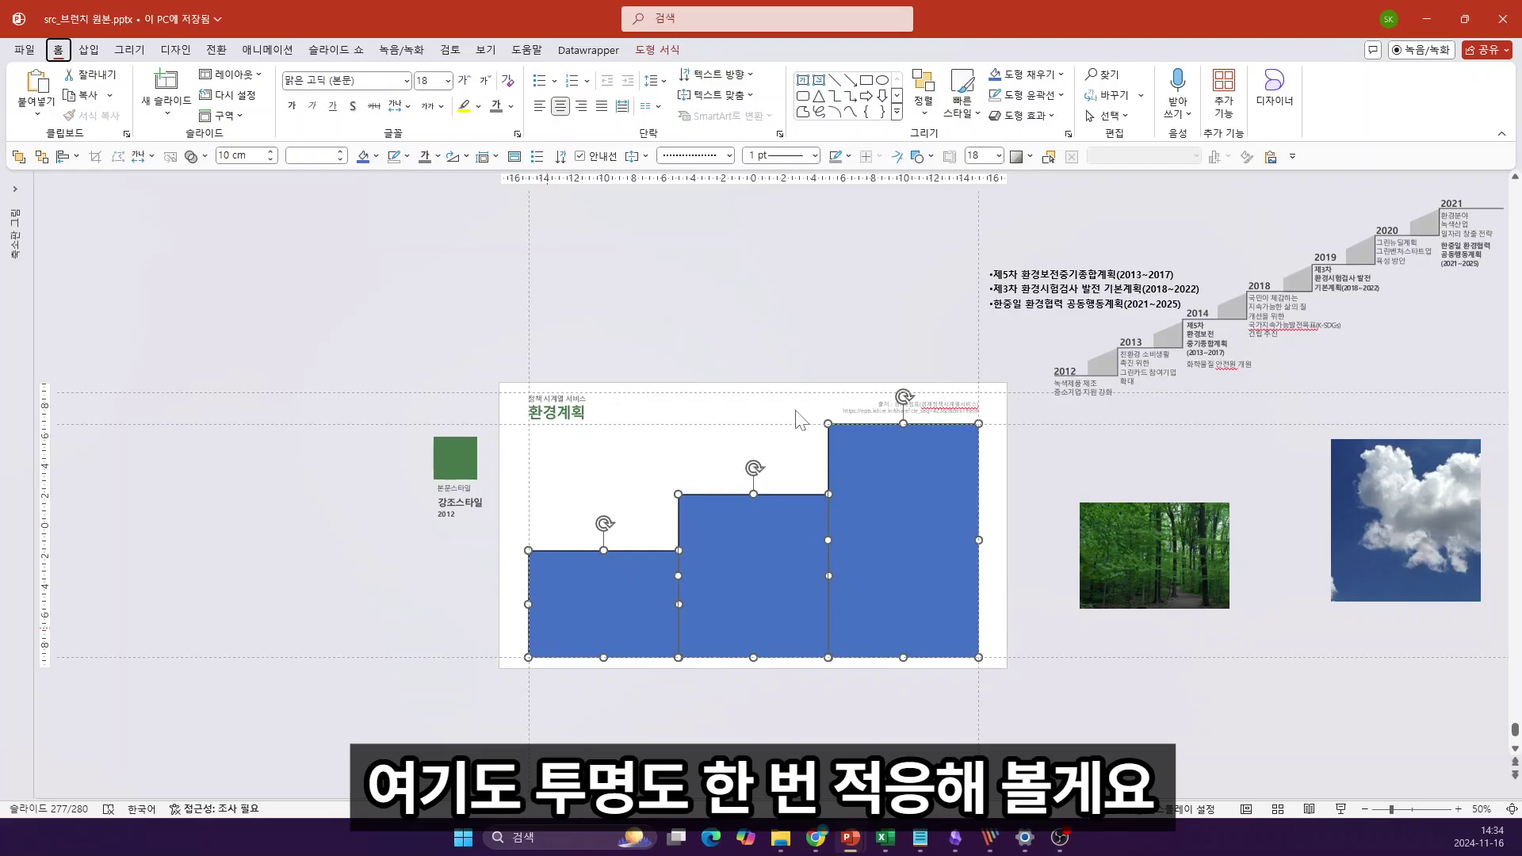
pyautogui.press('0')
pyautogui.press('8')
pyautogui.press('m')
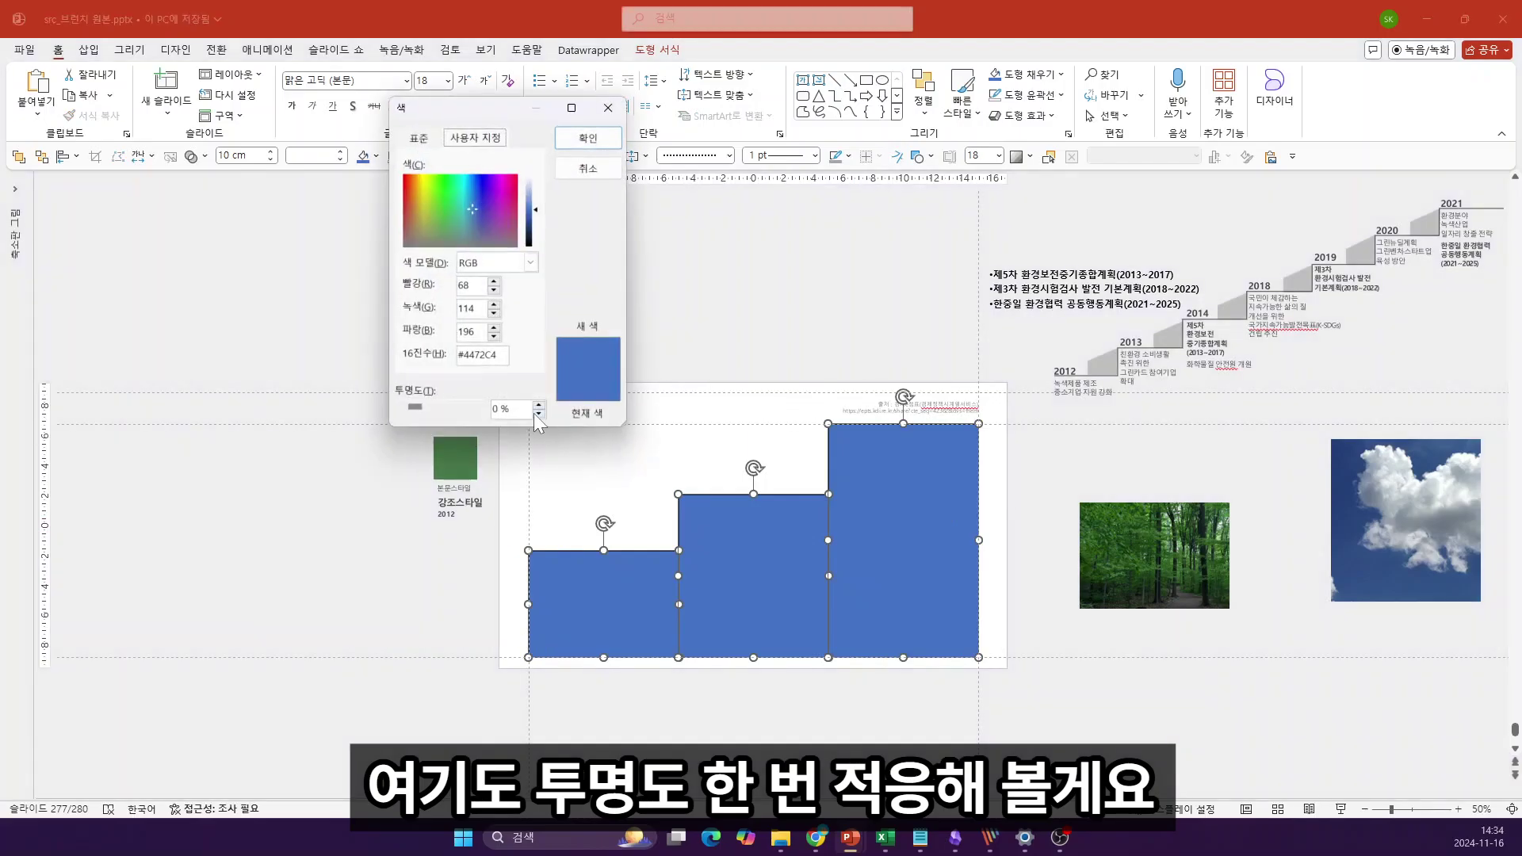
pyautogui.write('30')
pyautogui.press('Return')
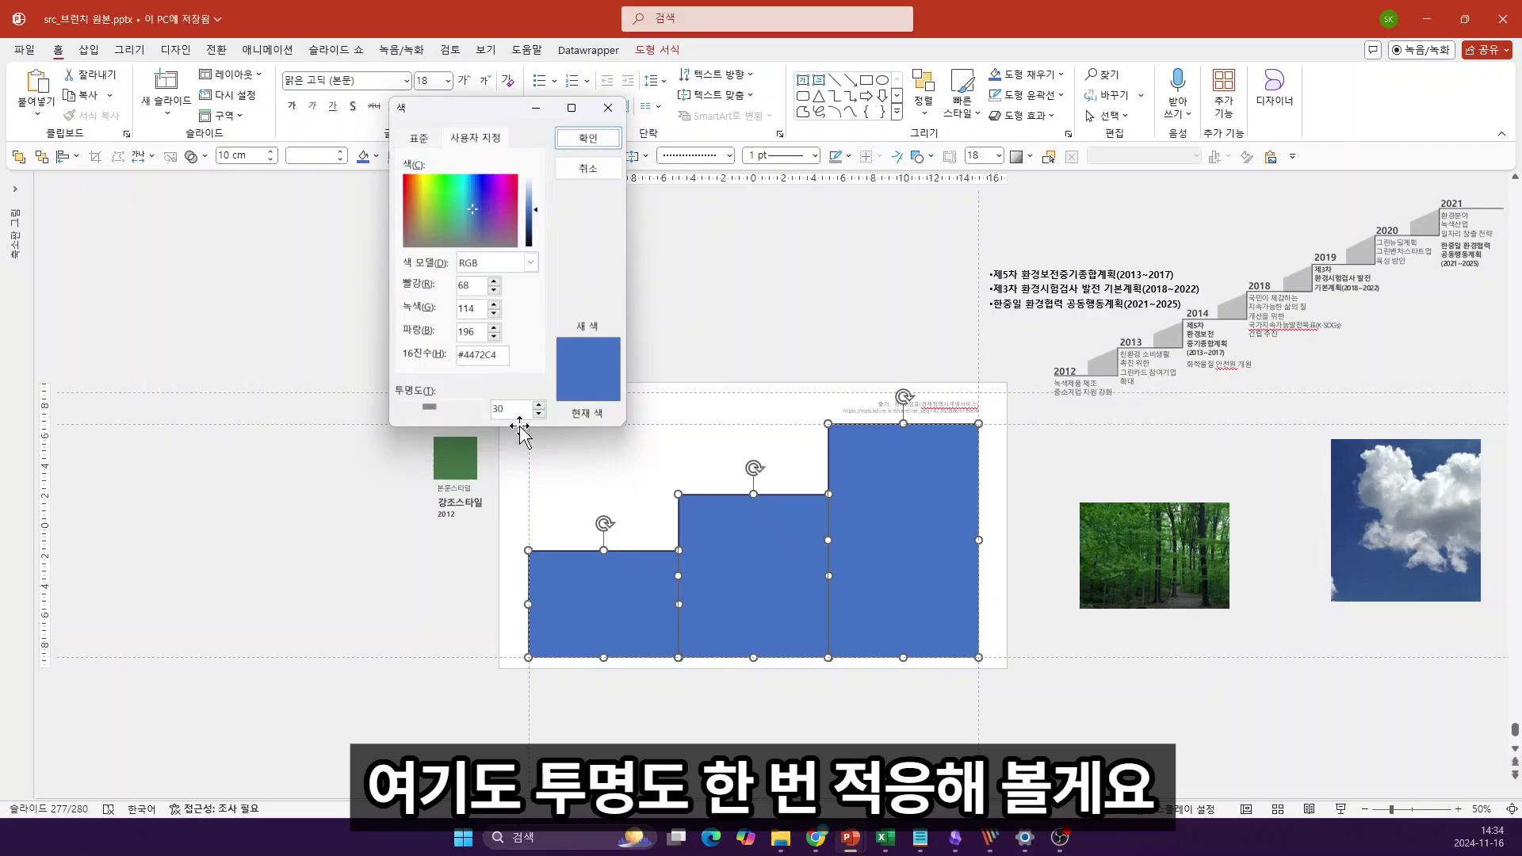
pyautogui.click(1015, 525)
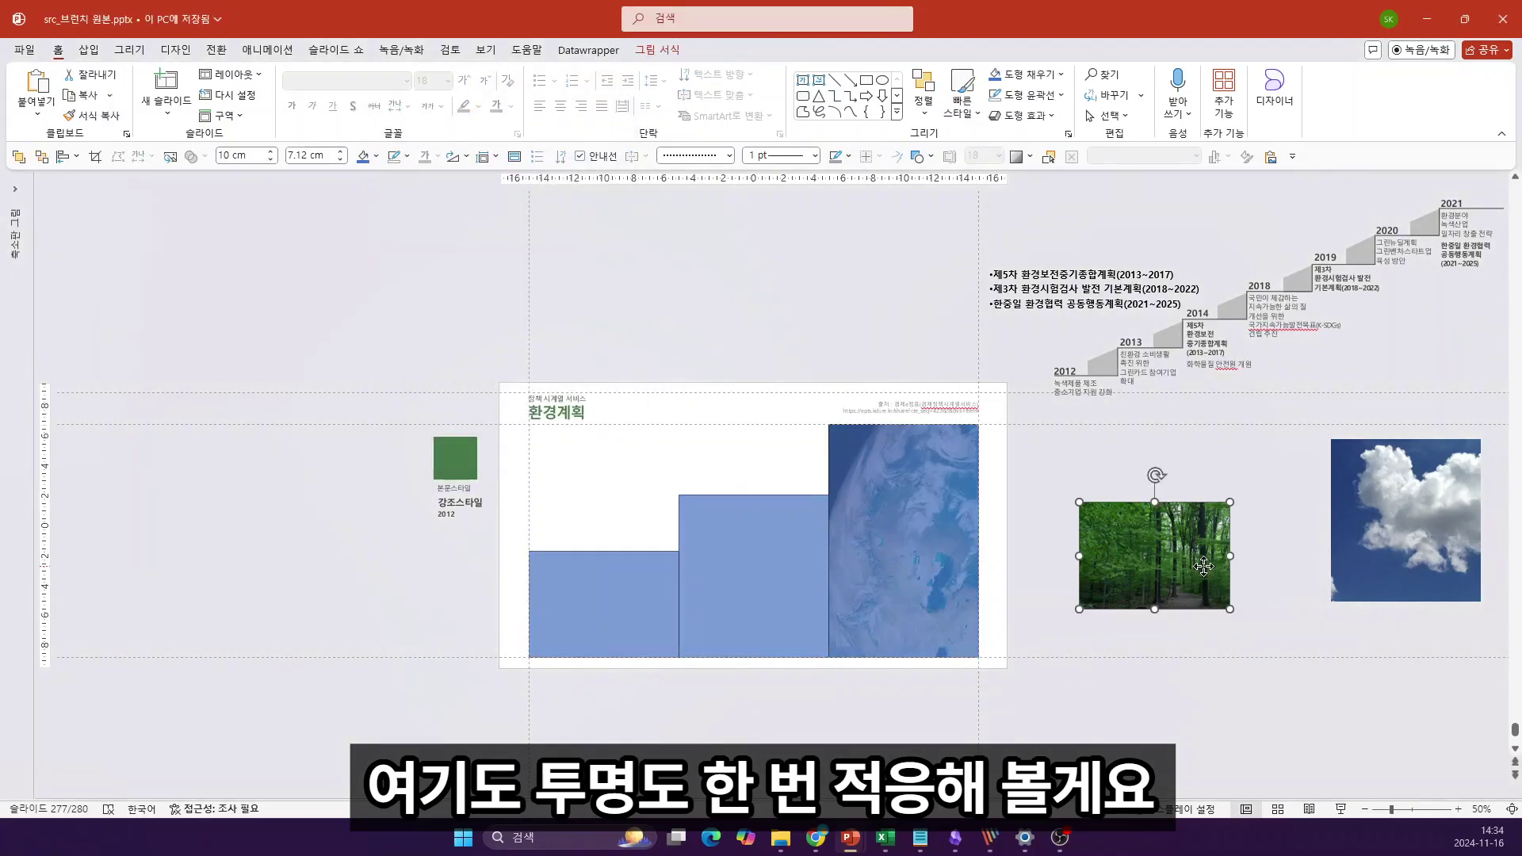
# Step: Move the cropped forest photo onto the slide and align it exactly behind the lowest step
pyautogui.moveTo(1126, 558); pyautogui.dragTo(662, 631)
pyautogui.keyDown('shift'); pyautogui.click(599, 575); pyautogui.keyUp('shift')
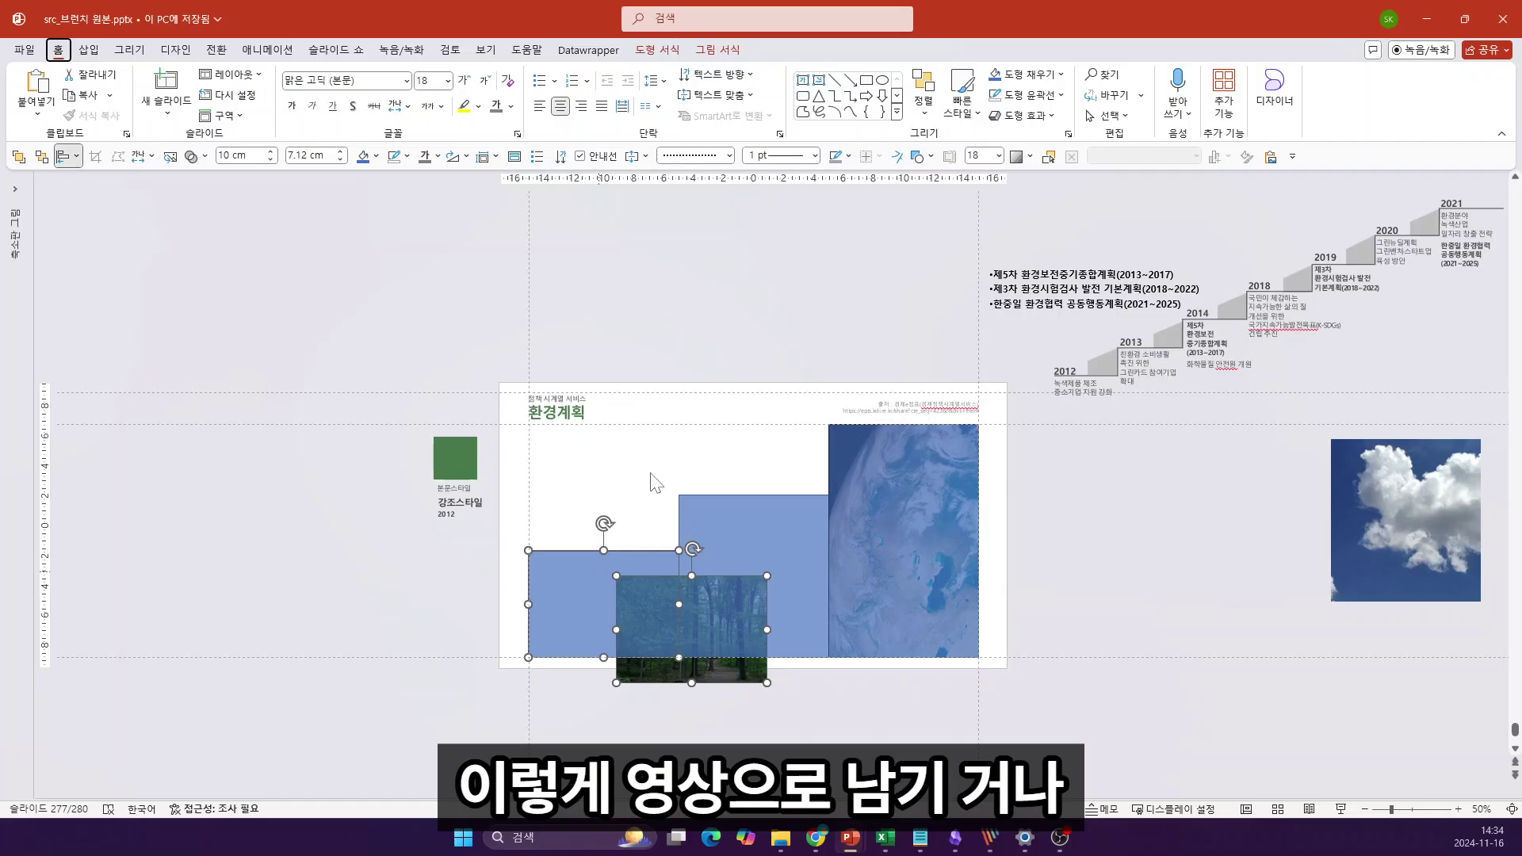
pyautogui.click(75, 157)
pyautogui.click(111, 252)
pyautogui.click(75, 157)
pyautogui.click(111, 181)
pyautogui.press('Escape')
# Step: Move the cropped cloud photo onto the slide and align it exactly behind the middle step
pyautogui.moveTo(1367, 528); pyautogui.dragTo(747, 671)
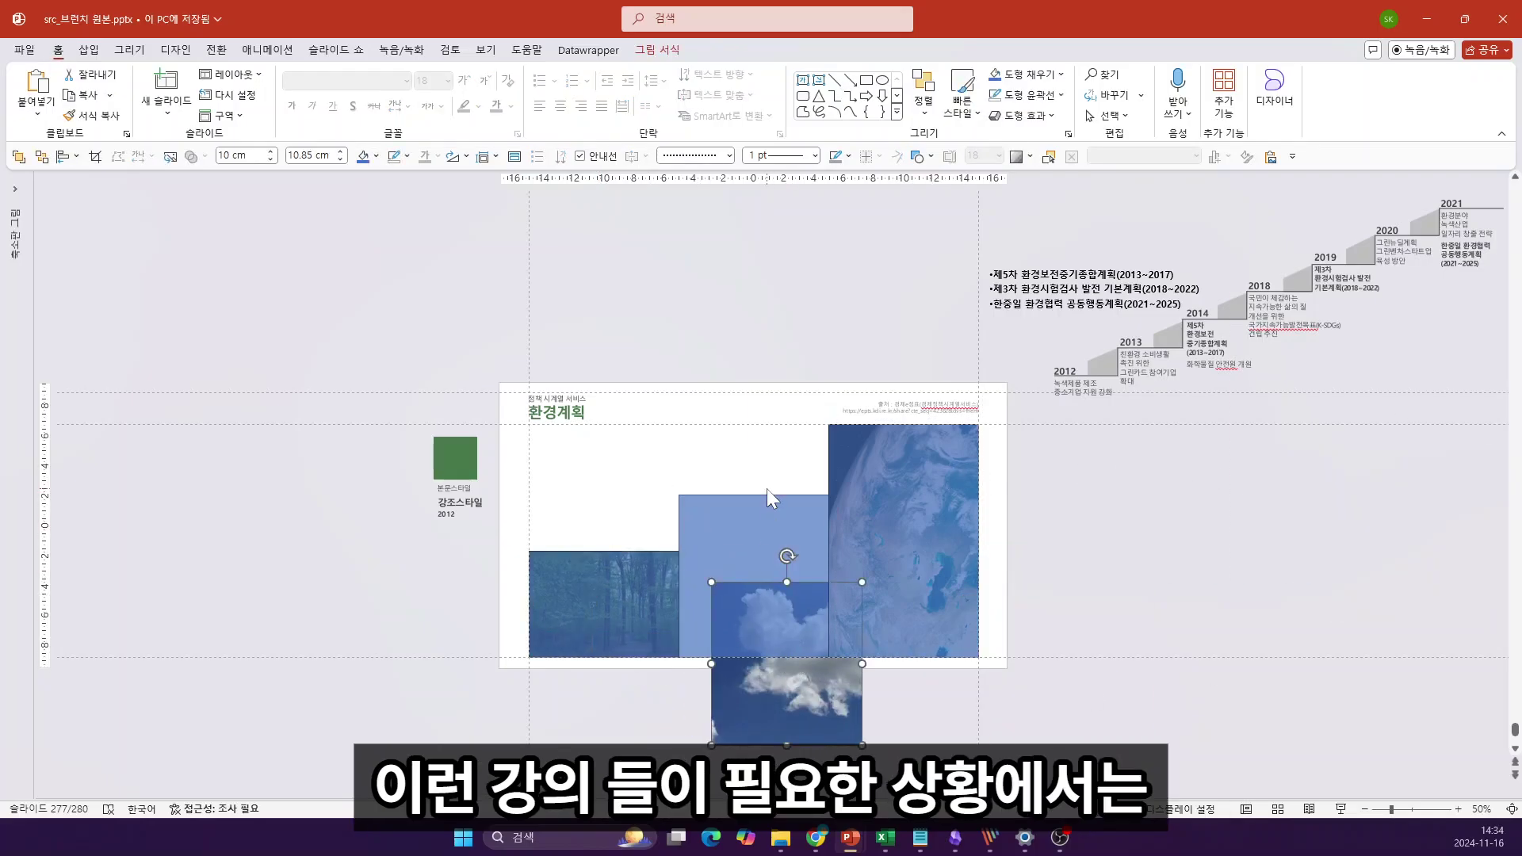
pyautogui.keyDown('shift'); pyautogui.click(767, 498); pyautogui.keyUp('shift')
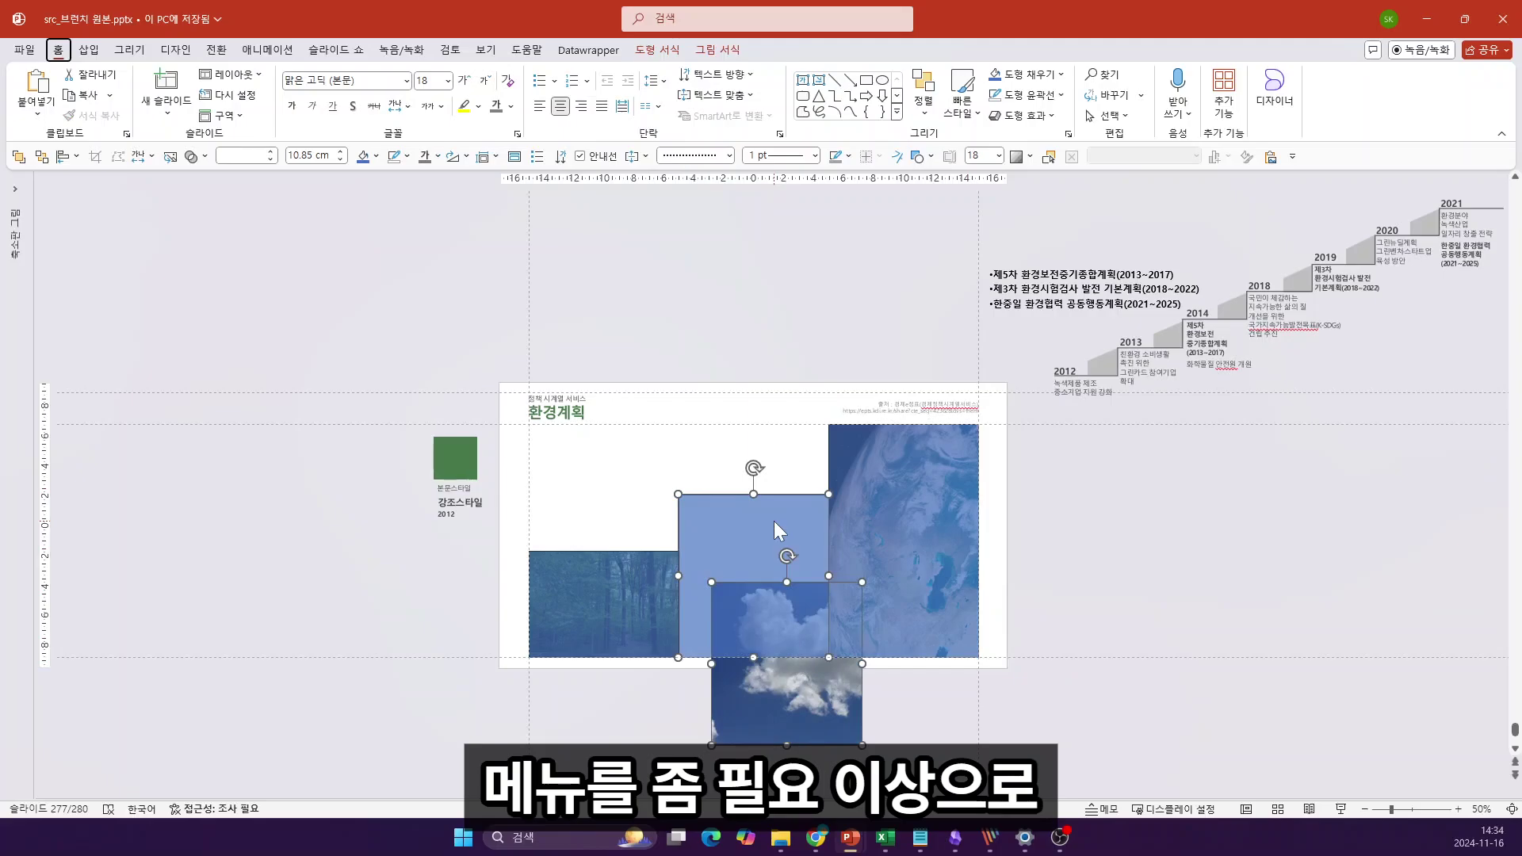
pyautogui.click(63, 157)
pyautogui.click(983, 715)
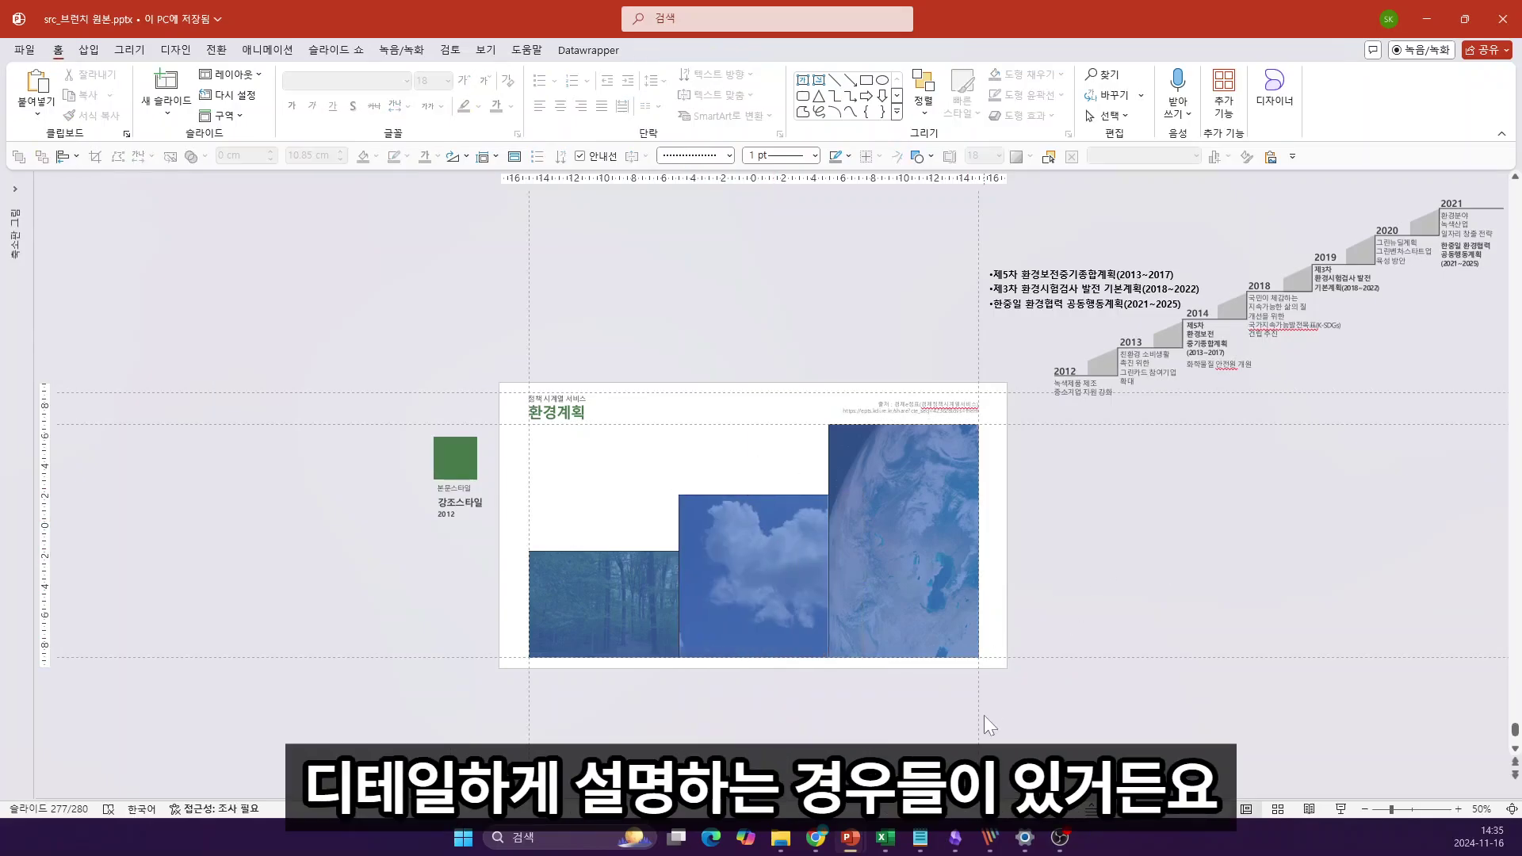
# Step: Match the outline color of the three steps to the green swatch beside the slide using the eyedropper
pyautogui.click(590, 632)
pyautogui.keyDown('shift'); pyautogui.click(738, 603); pyautogui.keyUp('shift')
pyautogui.keyDown('shift'); pyautogui.click(945, 564); pyautogui.keyUp('shift')
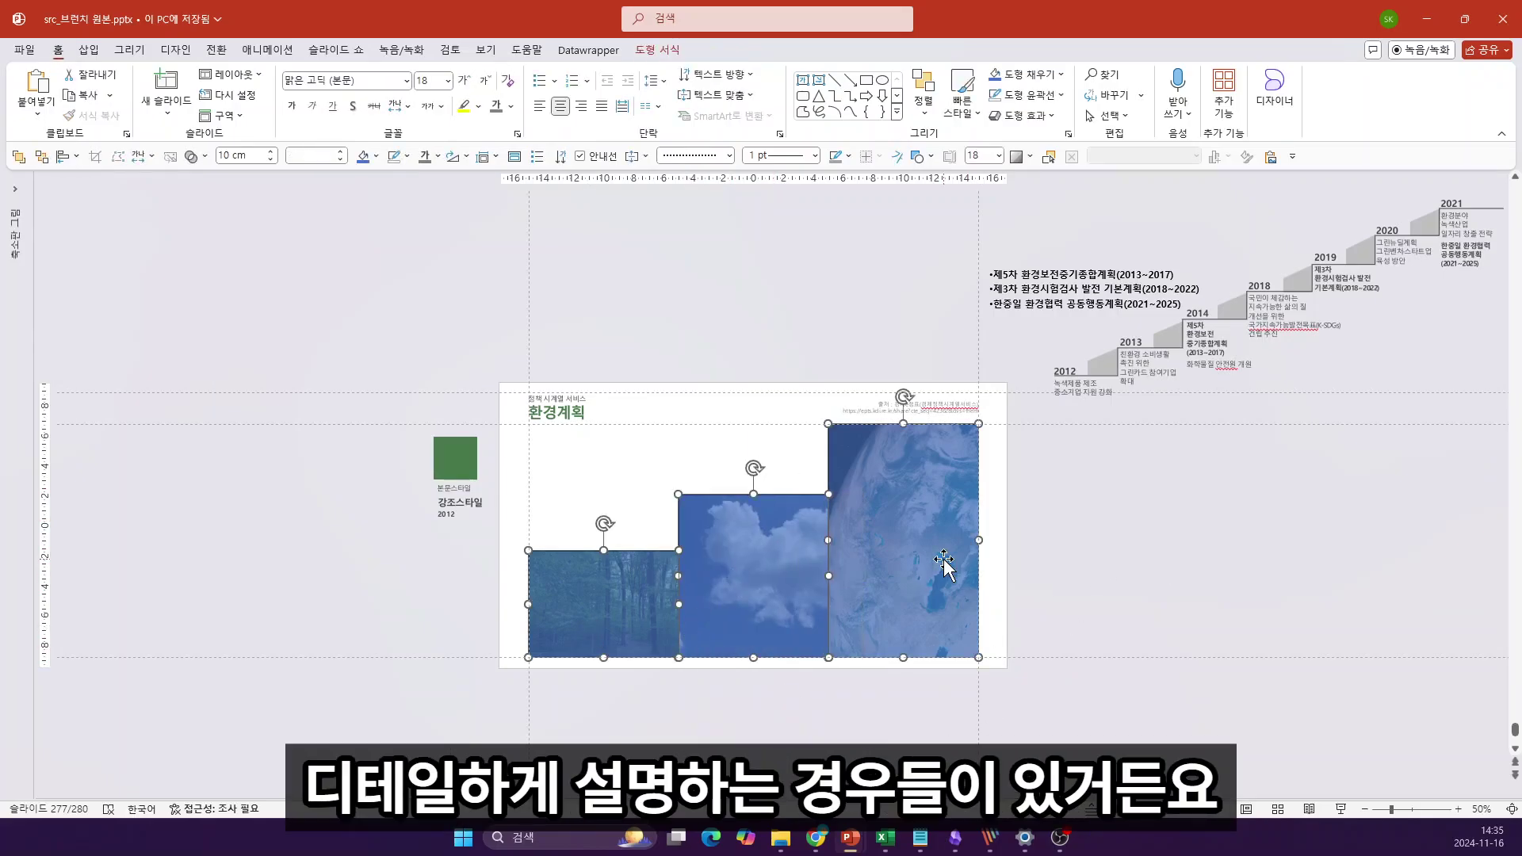
pyautogui.scroll(2, 944, 568)
pyautogui.scroll(-2, 757, 519)
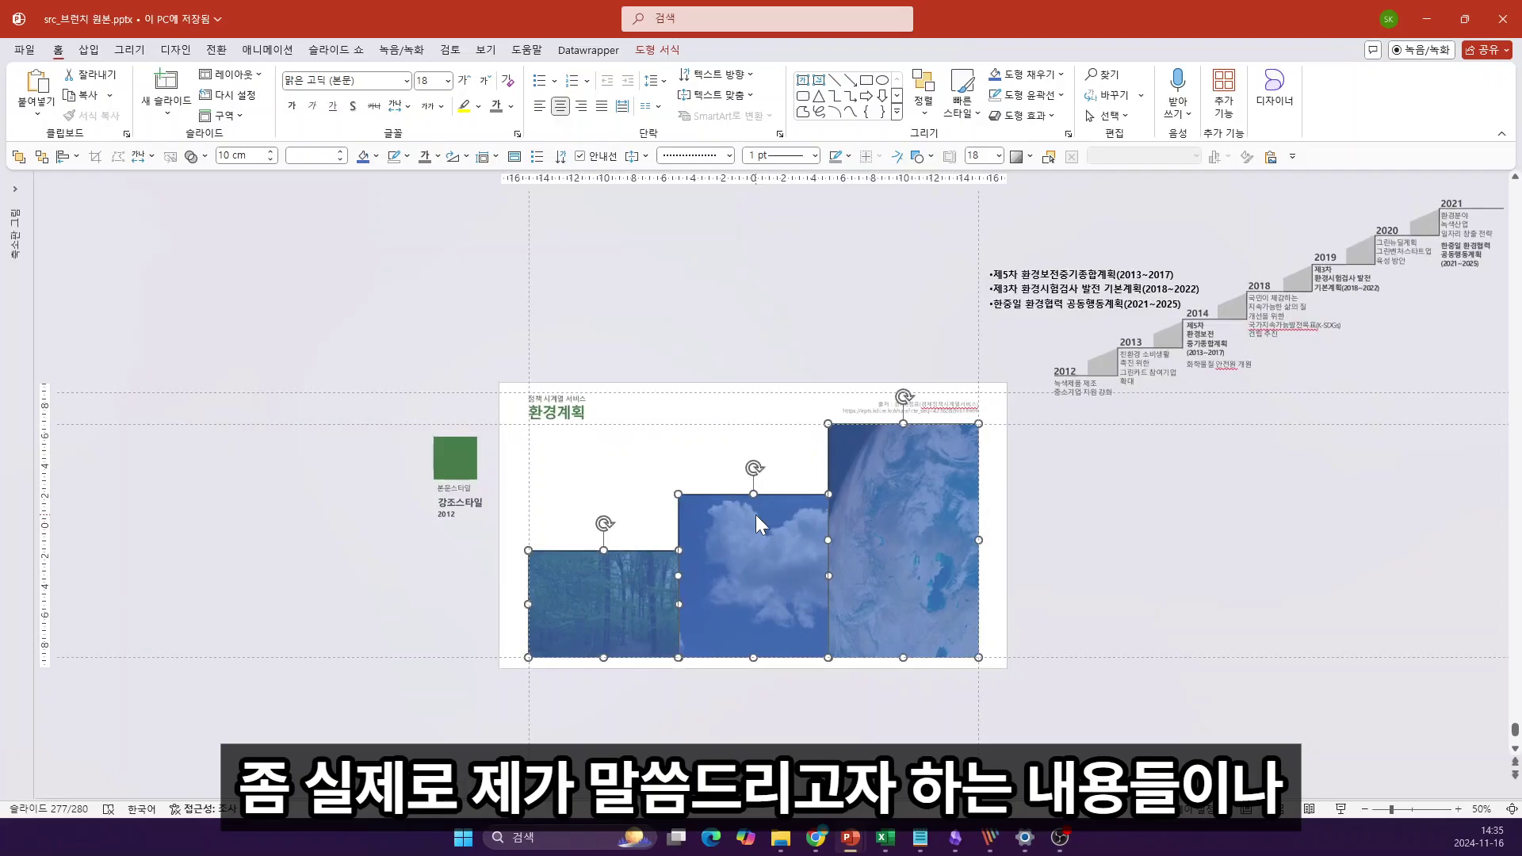
pyautogui.click(454, 450)
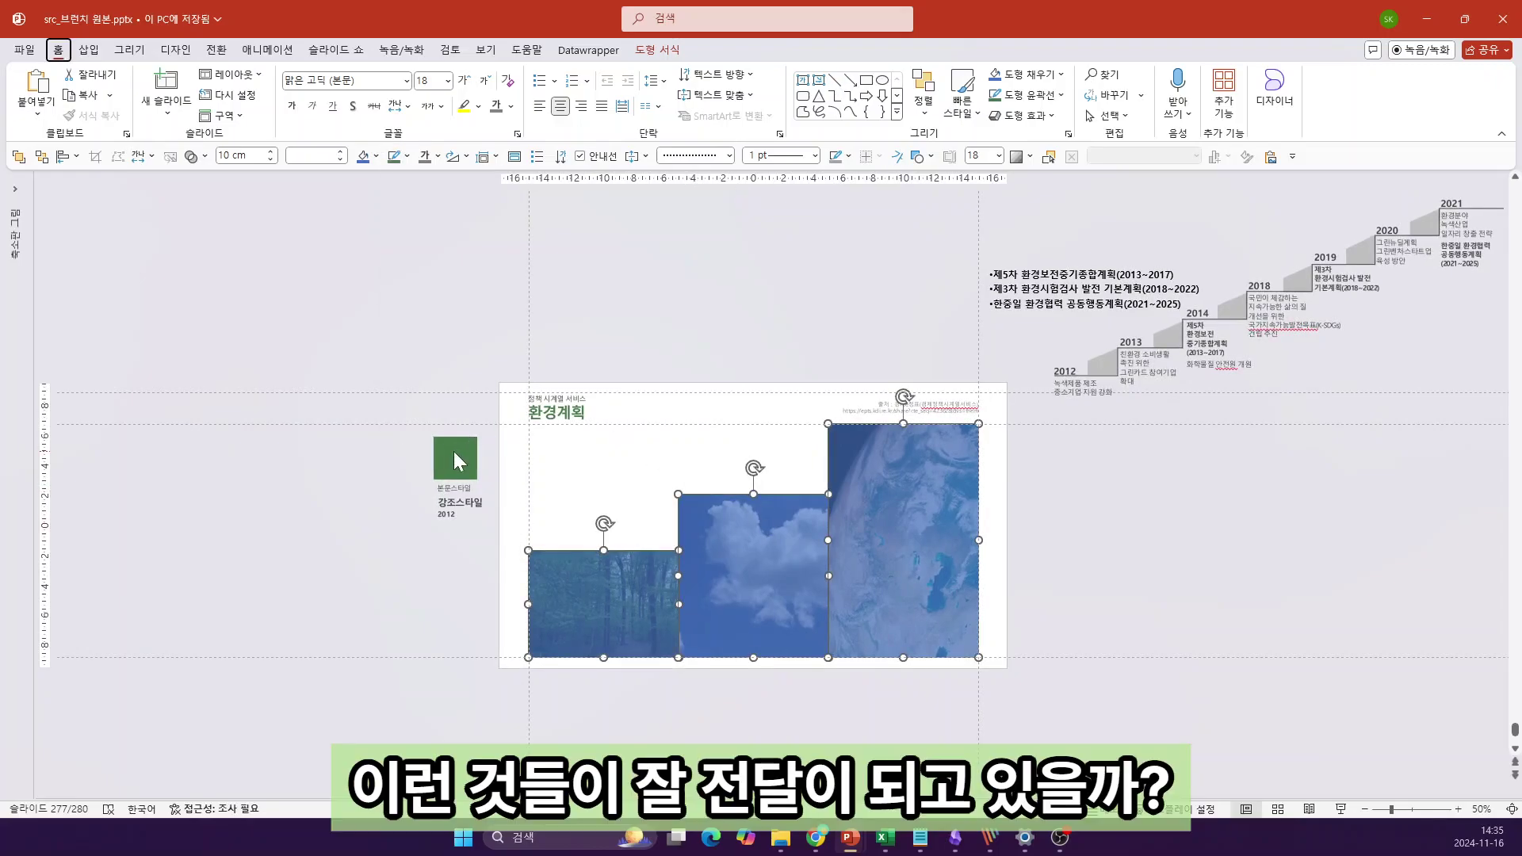
pyautogui.press('0')
pyautogui.press('8')
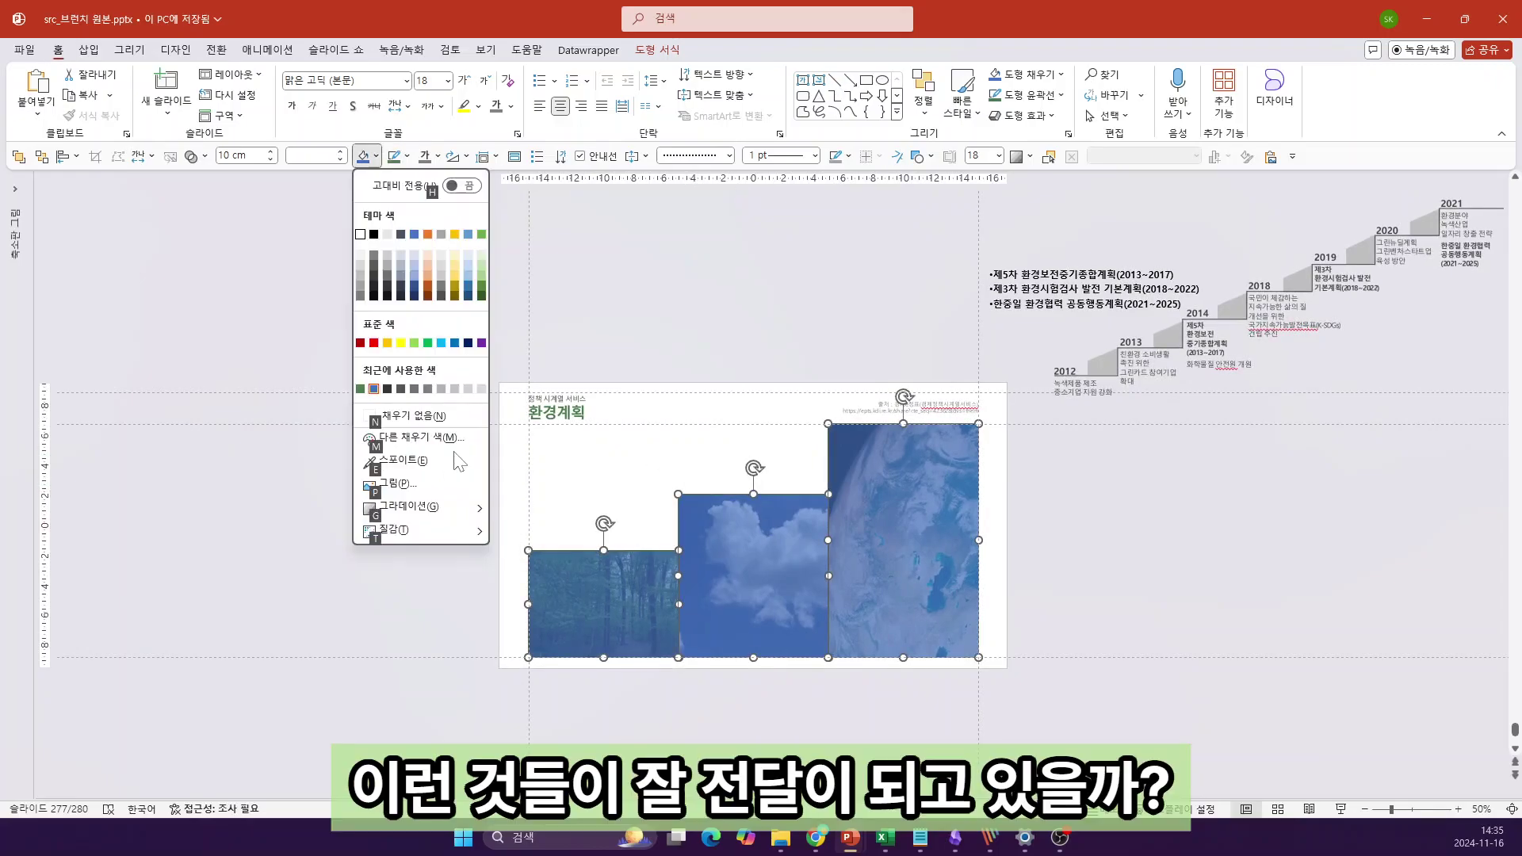
pyautogui.press('e')
pyautogui.press('Escape')
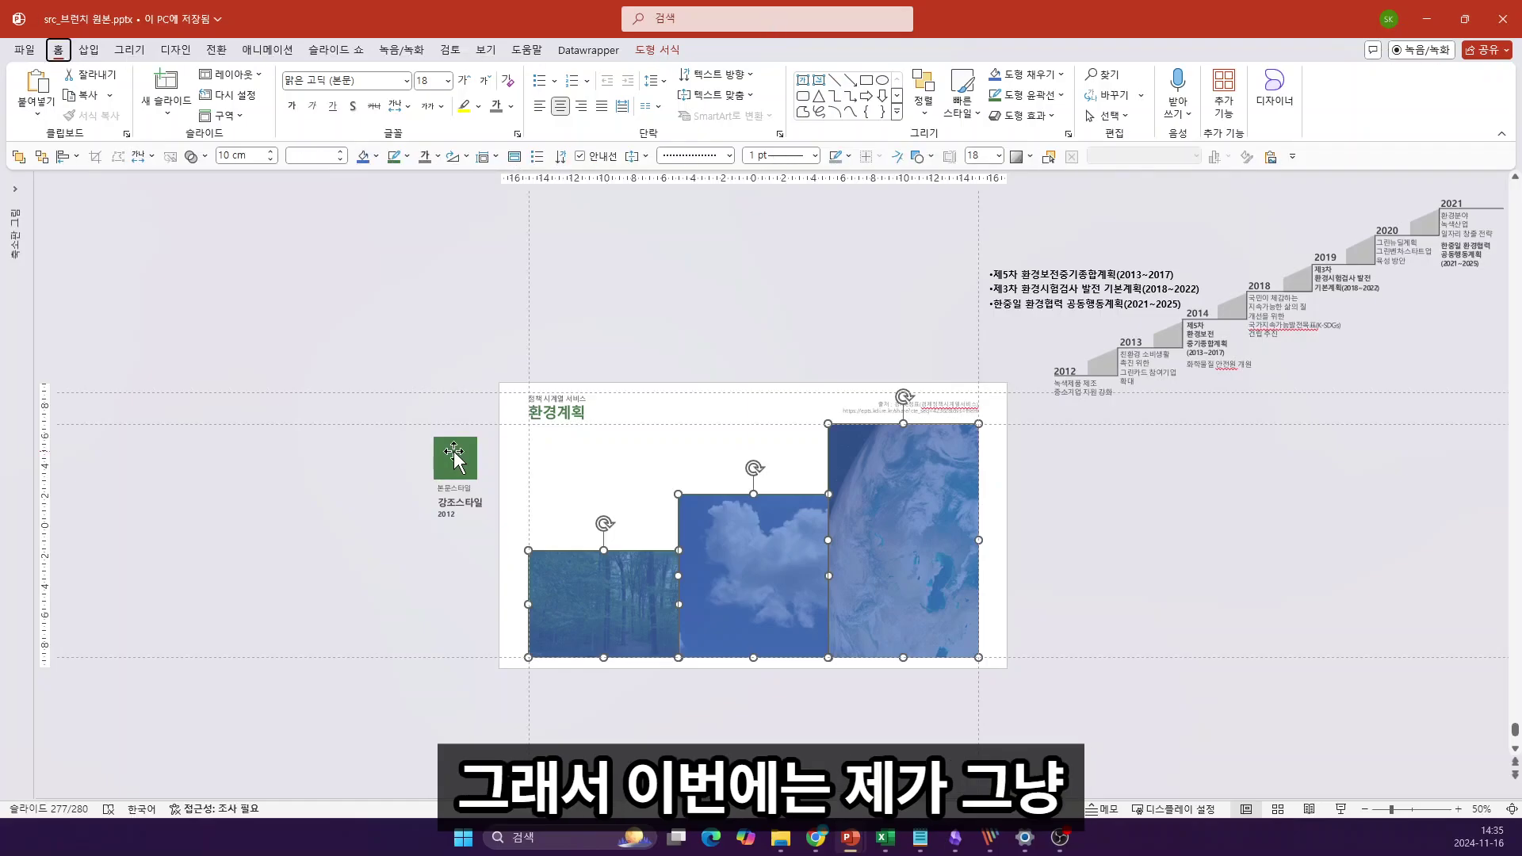
# Step: Apply a new preset outline weight to the three selected steps
pyautogui.press('0')
pyautogui.press('9')
pyautogui.press('w')
pyautogui.press('Down')
pyautogui.press('Down')
pyautogui.press('Down')
pyautogui.press('Down')
pyautogui.press('Down')
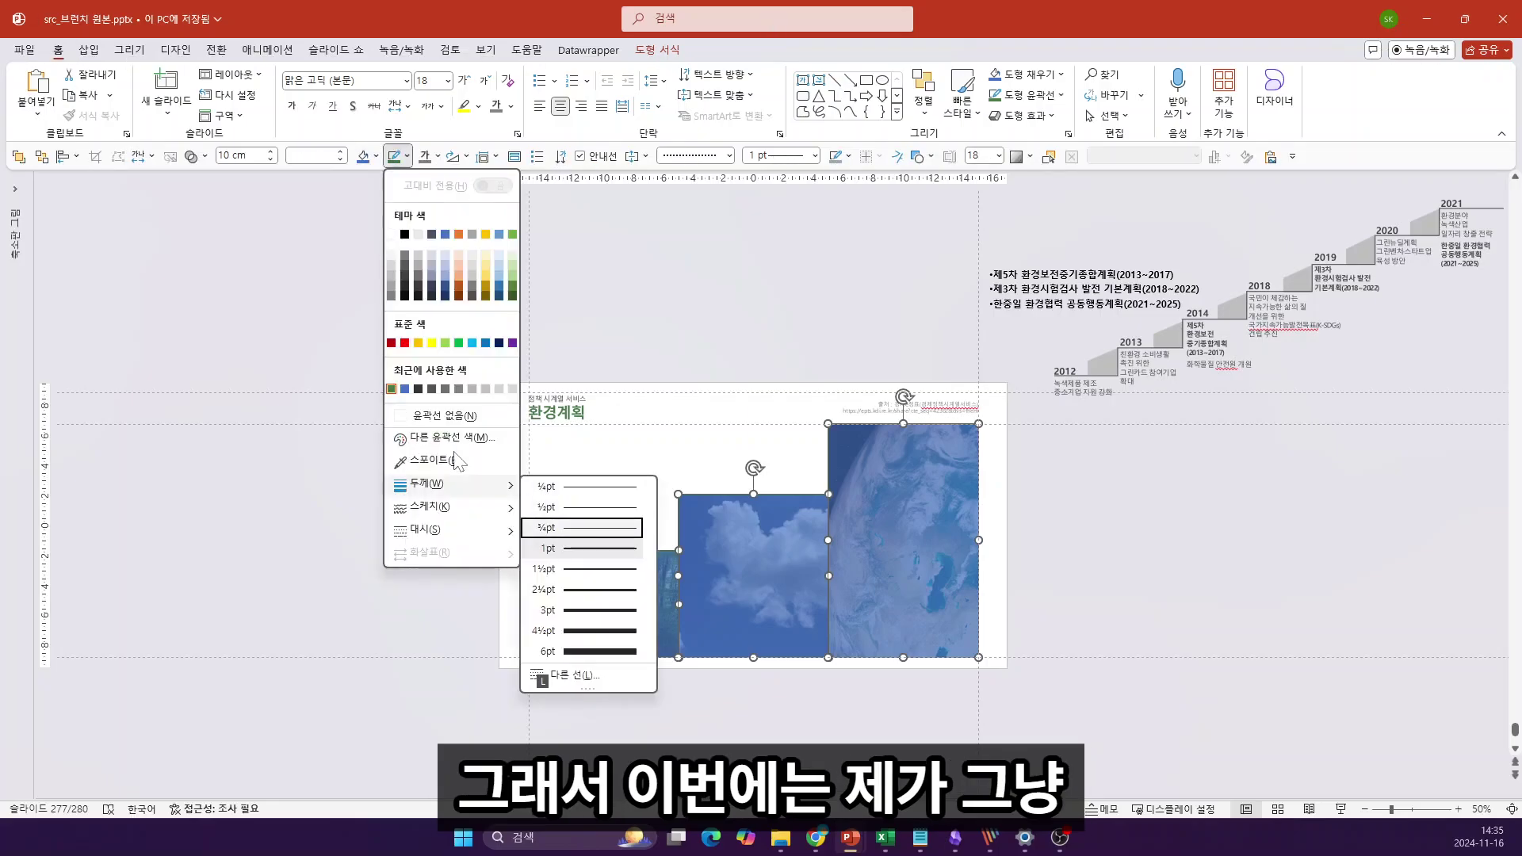
pyautogui.press('Return')
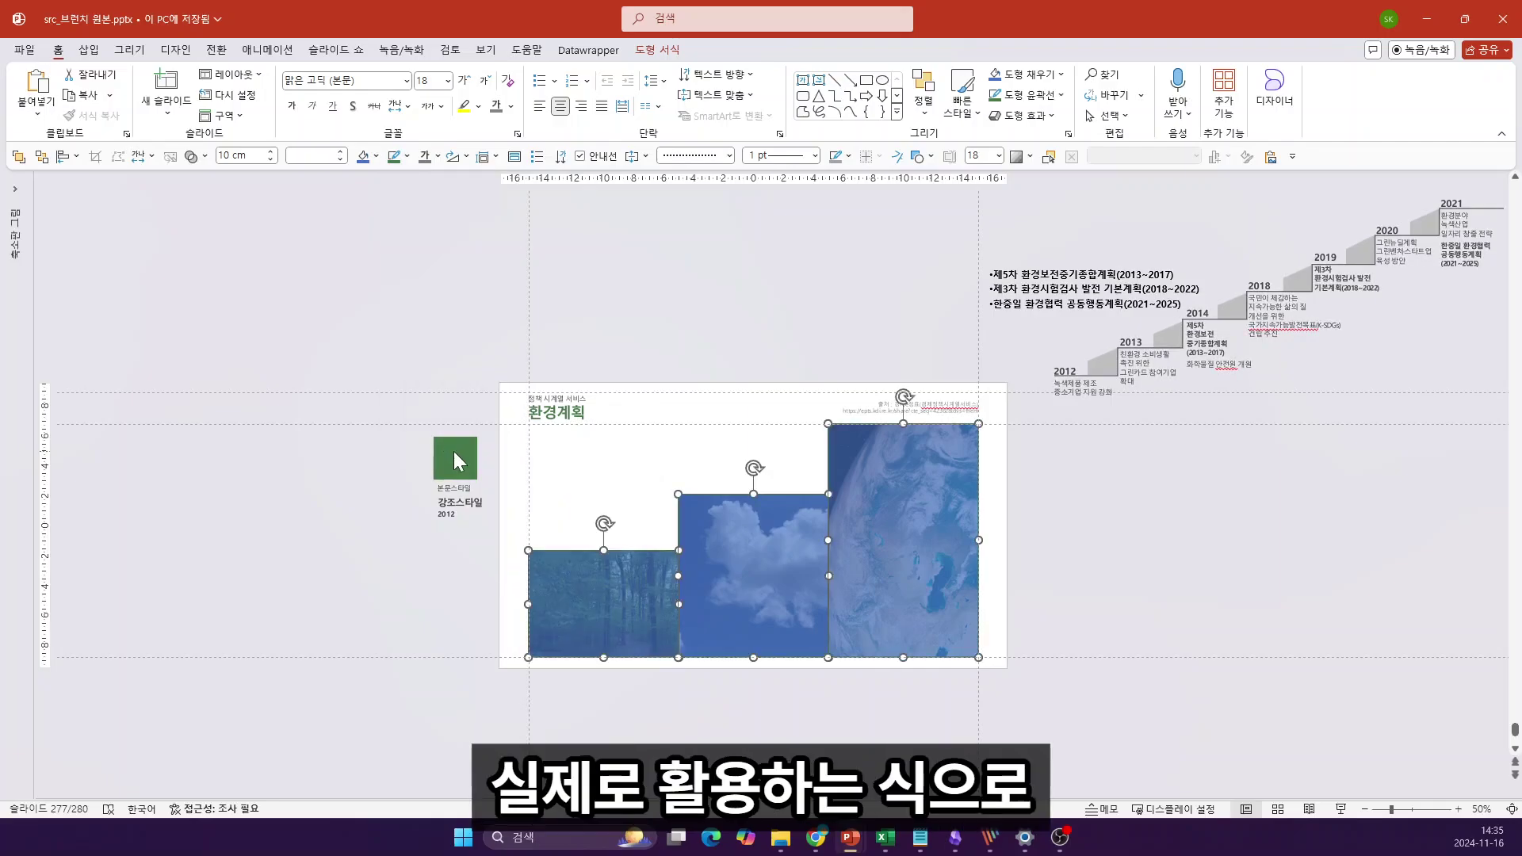
# Step: Set the outline weight of the three photo steps to 4½ pt
pyautogui.scroll(2, 775, 502)
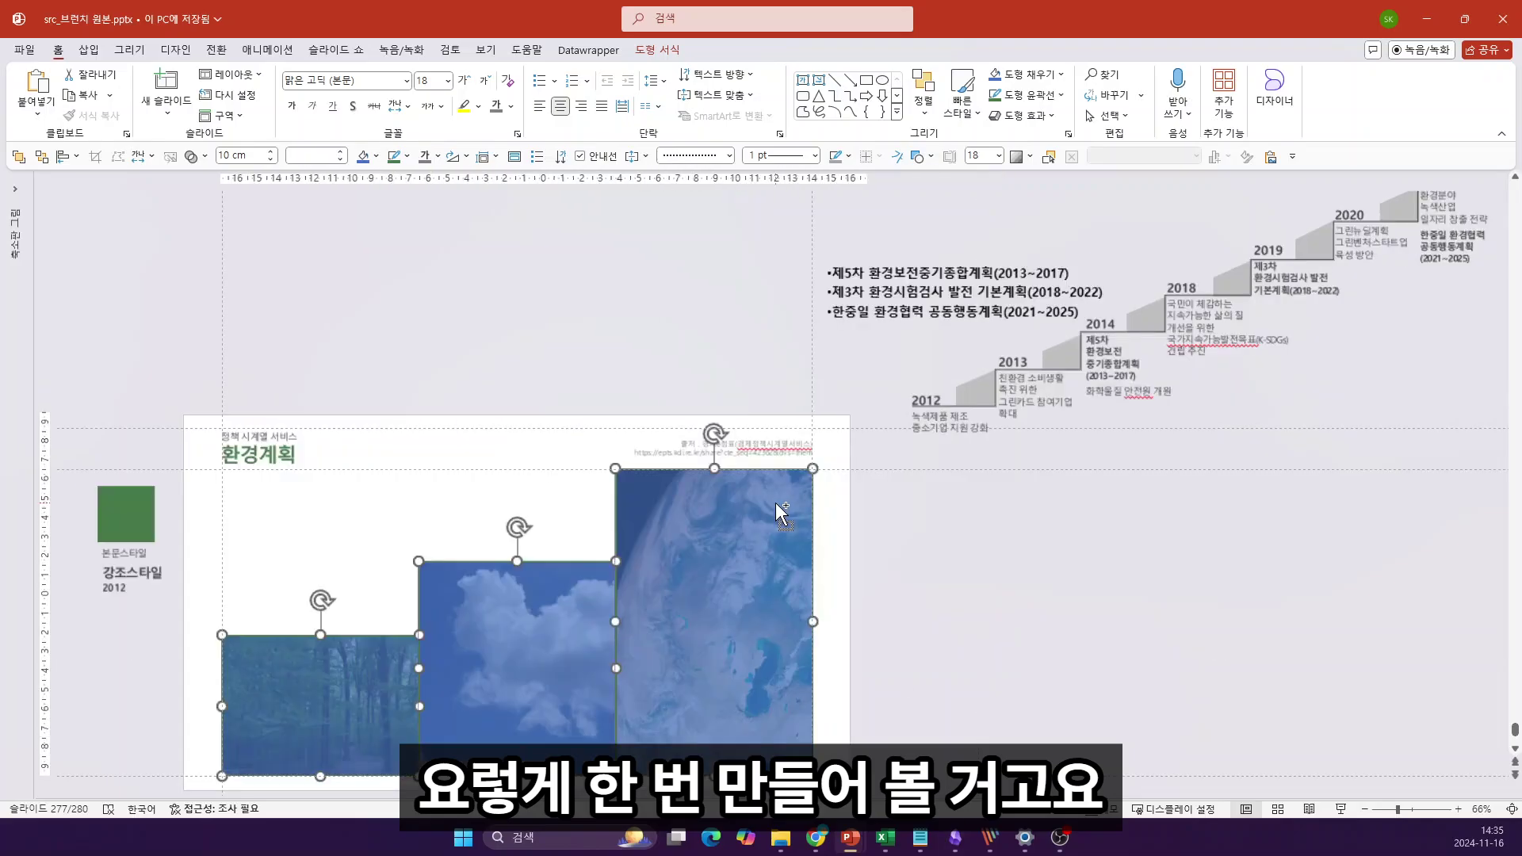
pyautogui.click(333, 577)
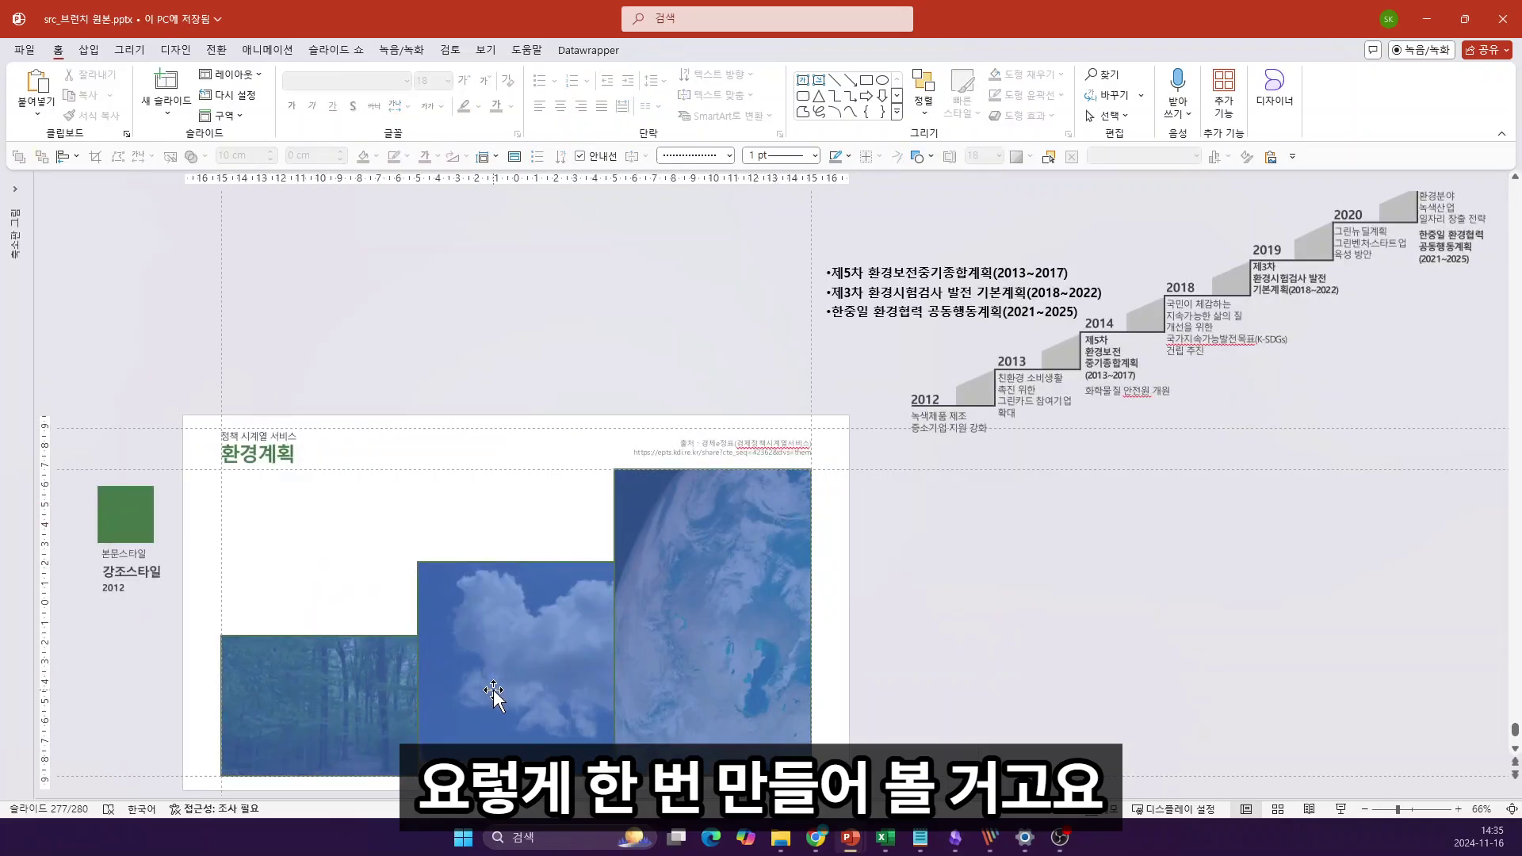
pyautogui.click(386, 718)
pyautogui.keyDown('shift'); pyautogui.click(663, 626); pyautogui.keyUp('shift')
pyautogui.keyDown('shift'); pyautogui.click(550, 643); pyautogui.keyUp('shift')
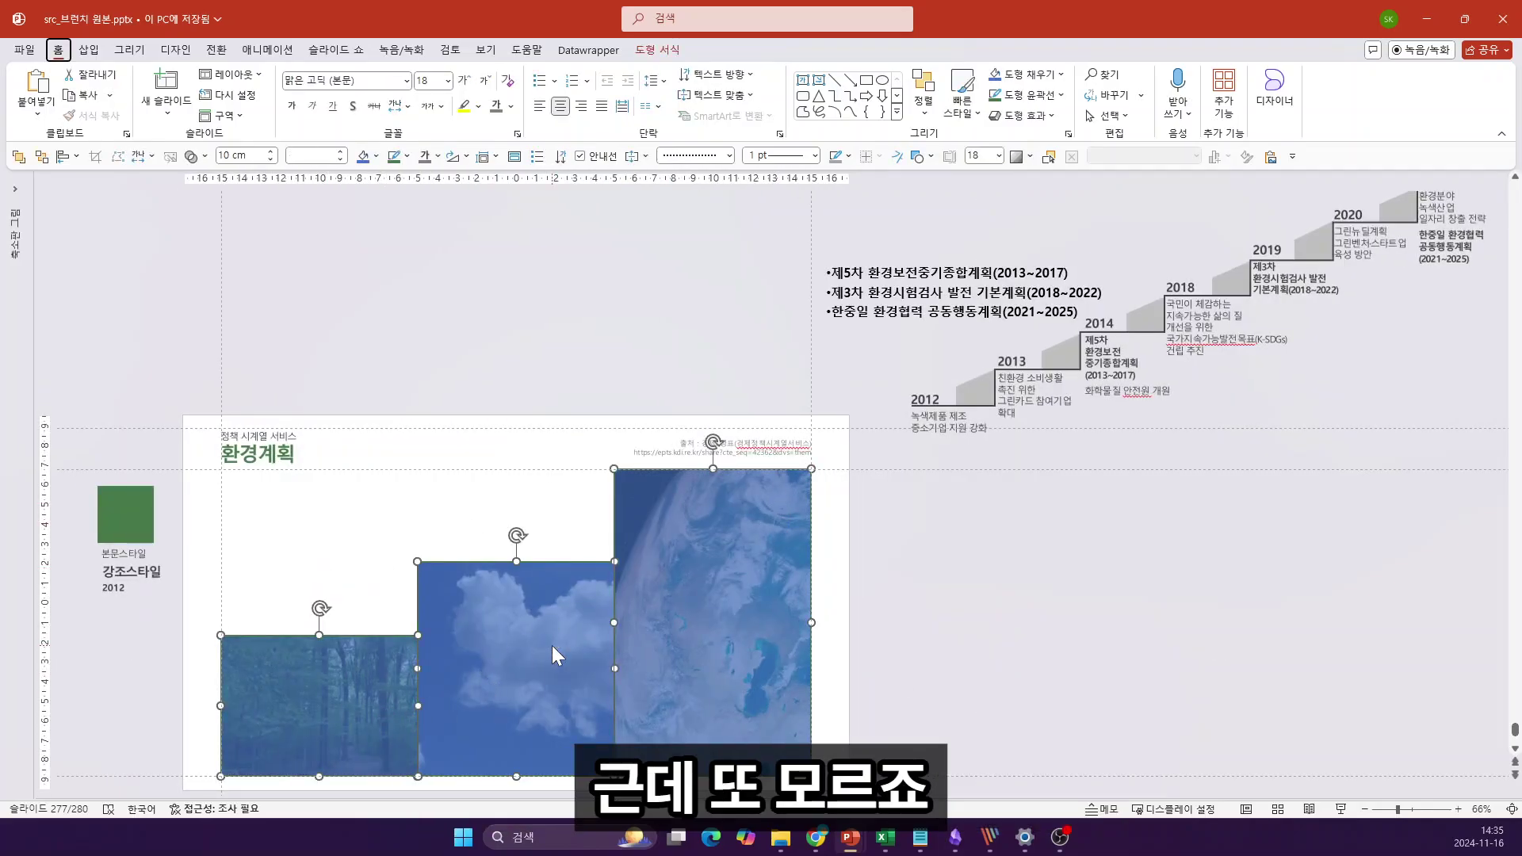
pyautogui.hotkey('alt', '0')
pyautogui.press('8')
pyautogui.press('w')
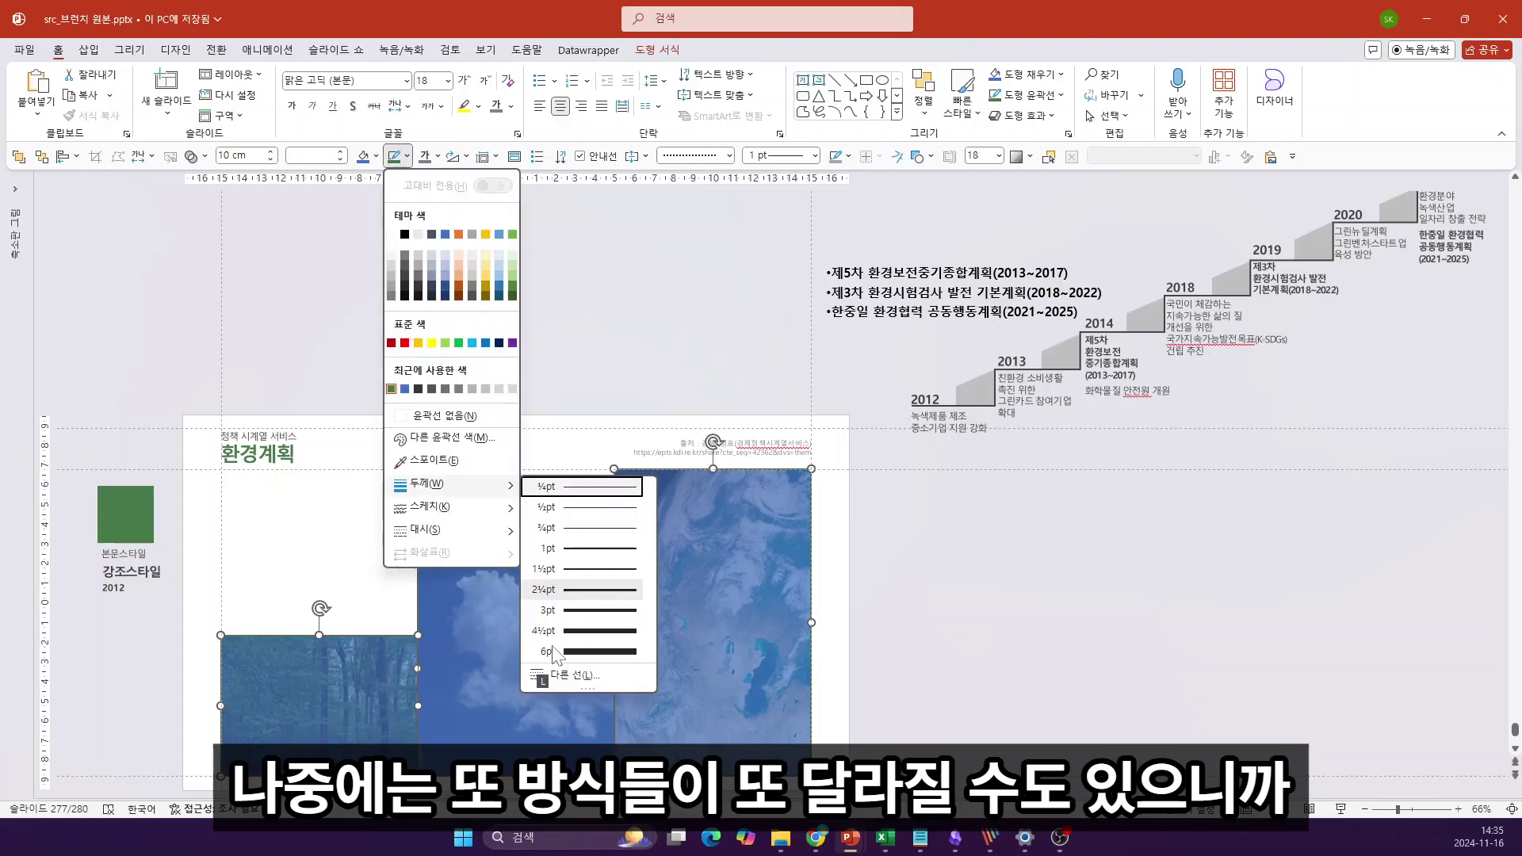
pyautogui.press('Down')
pyautogui.press('Down')
pyautogui.press('Down')
pyautogui.press('Down')
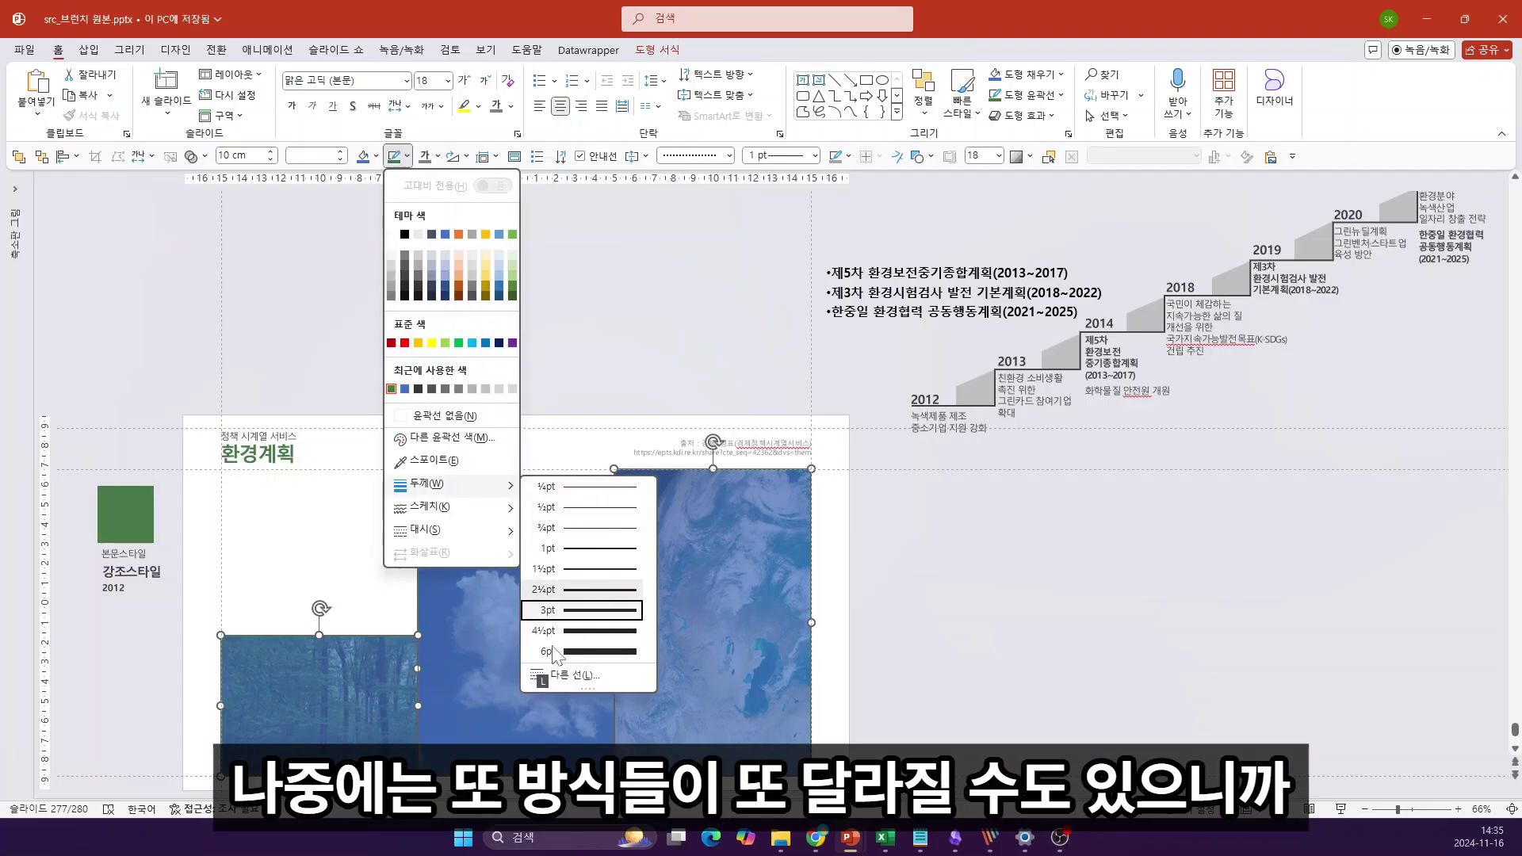
pyautogui.press('Down')
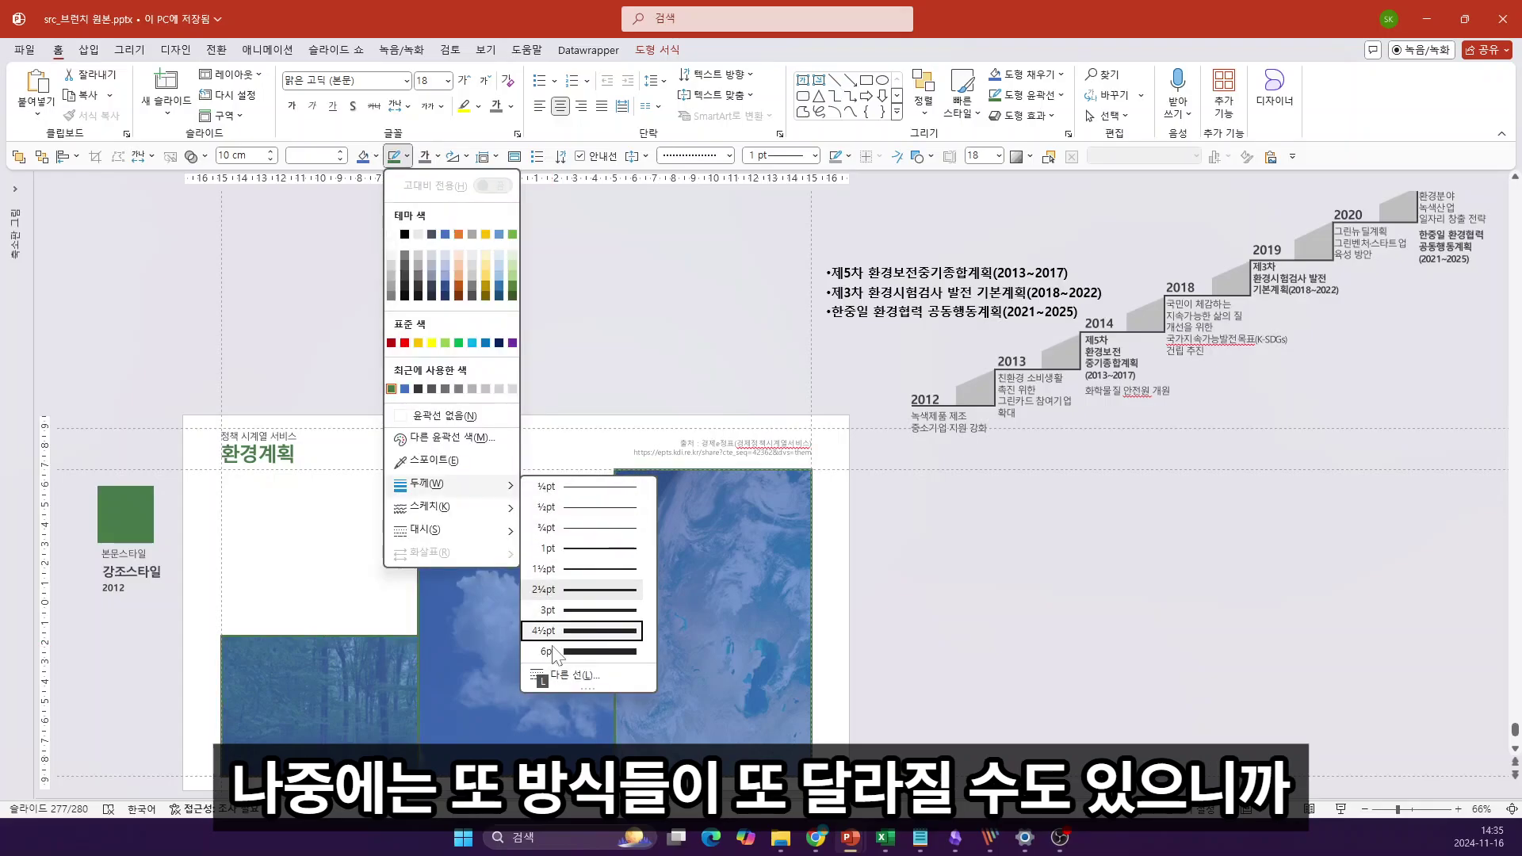
pyautogui.press('Return')
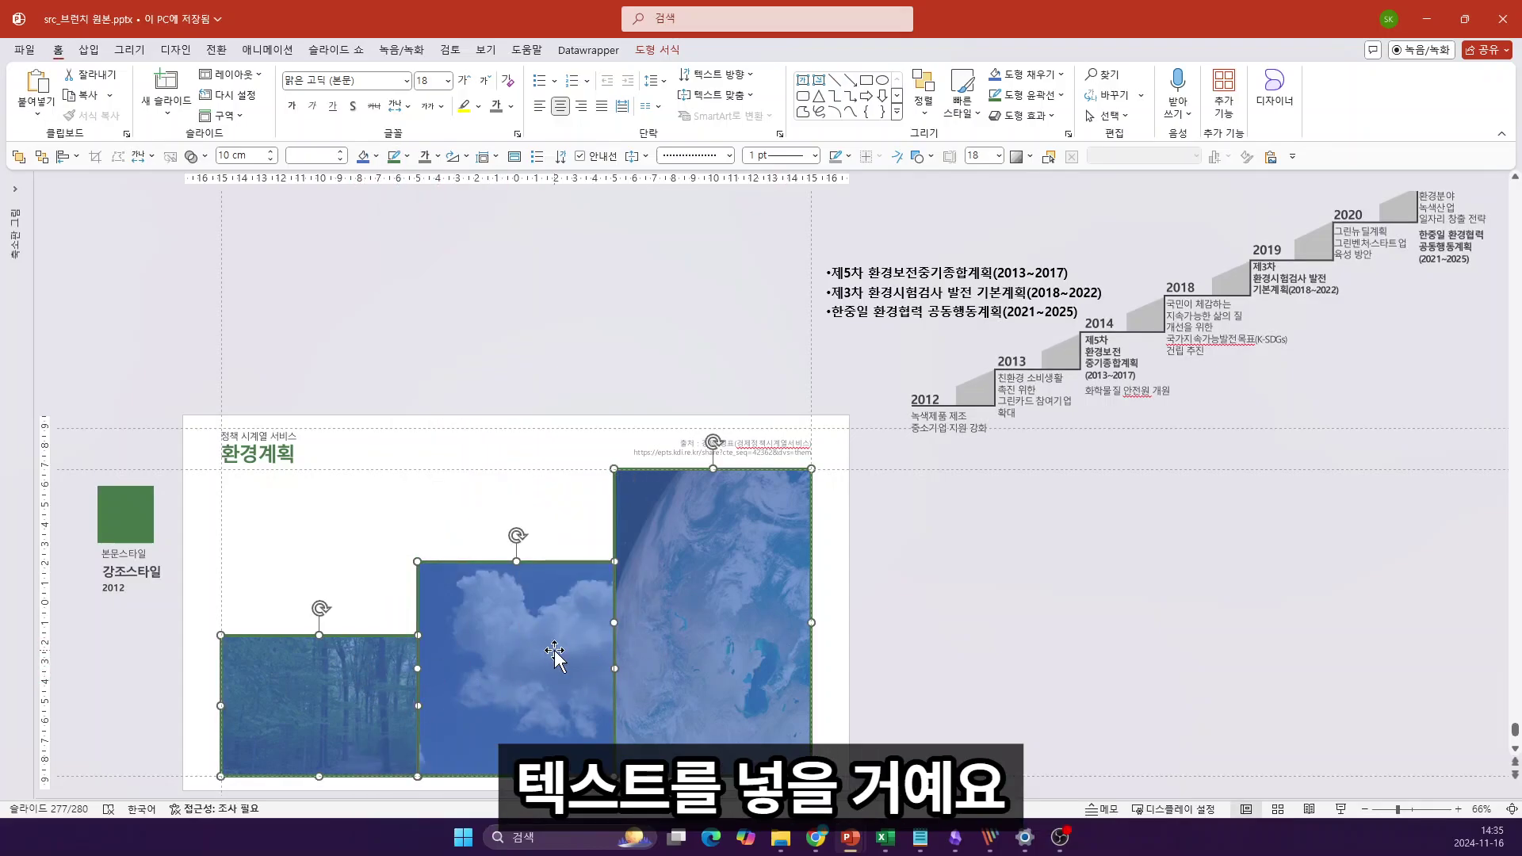
# Step: Change the fill color of the three step shapes over the photos to black
pyautogui.click(323, 587)
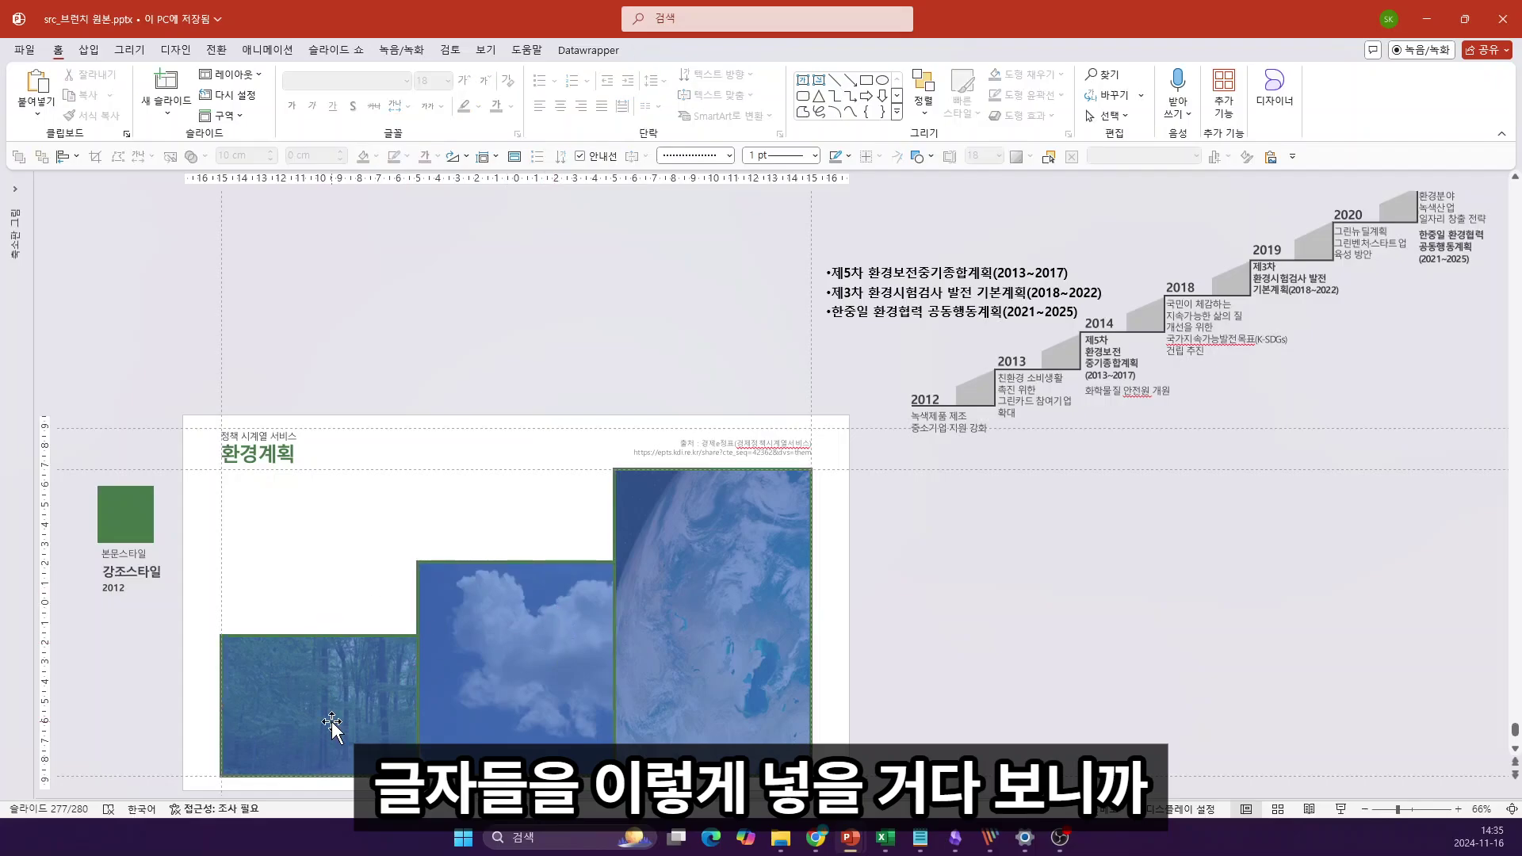
pyautogui.click(362, 666)
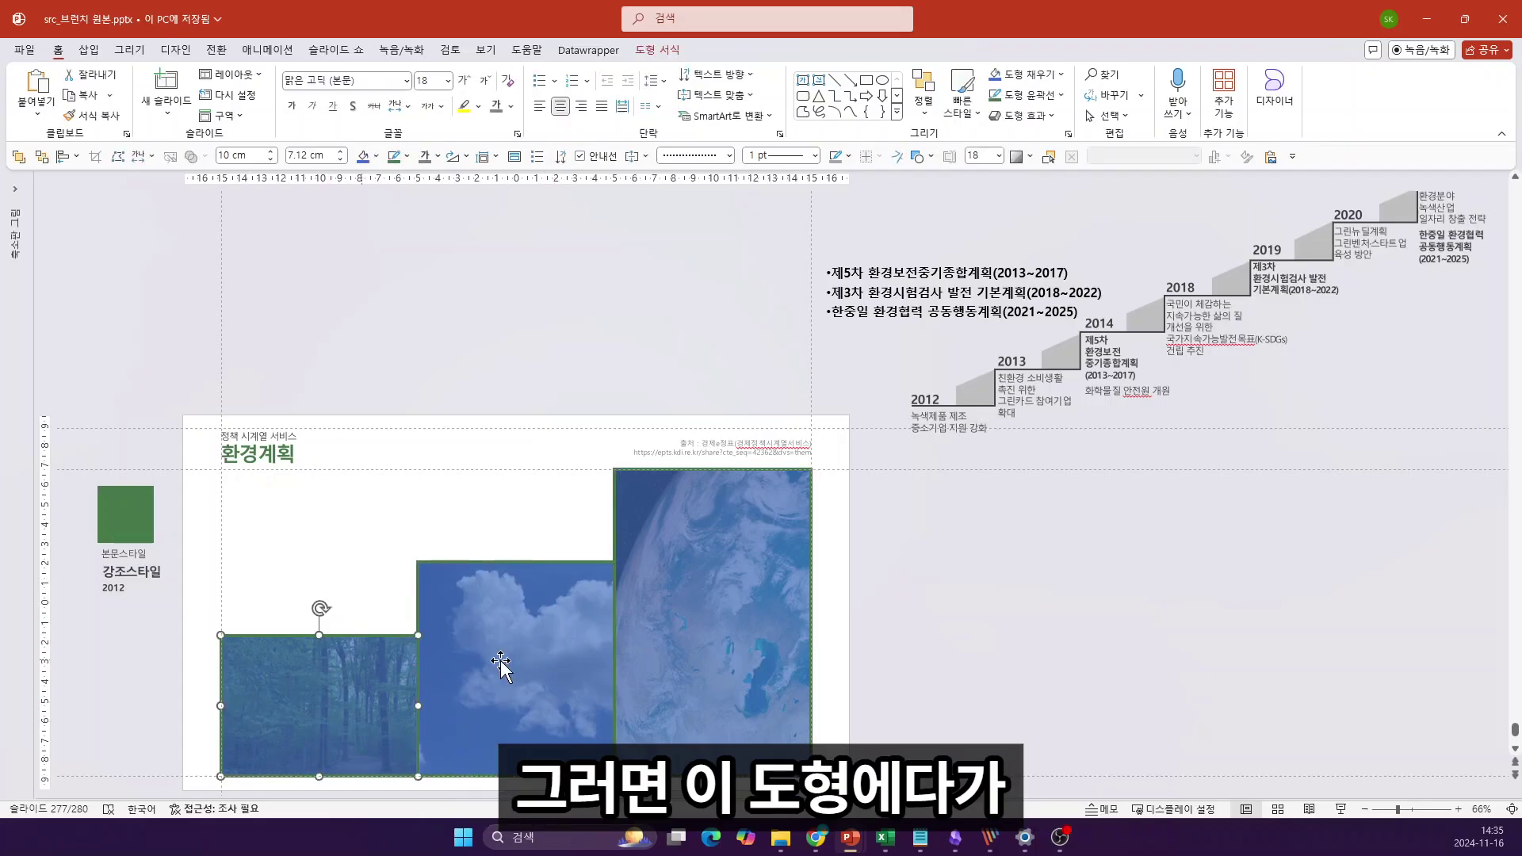
pyautogui.keyDown('shift'); pyautogui.click(506, 666); pyautogui.keyUp('shift')
pyautogui.keyDown('shift'); pyautogui.click(745, 627); pyautogui.keyUp('shift')
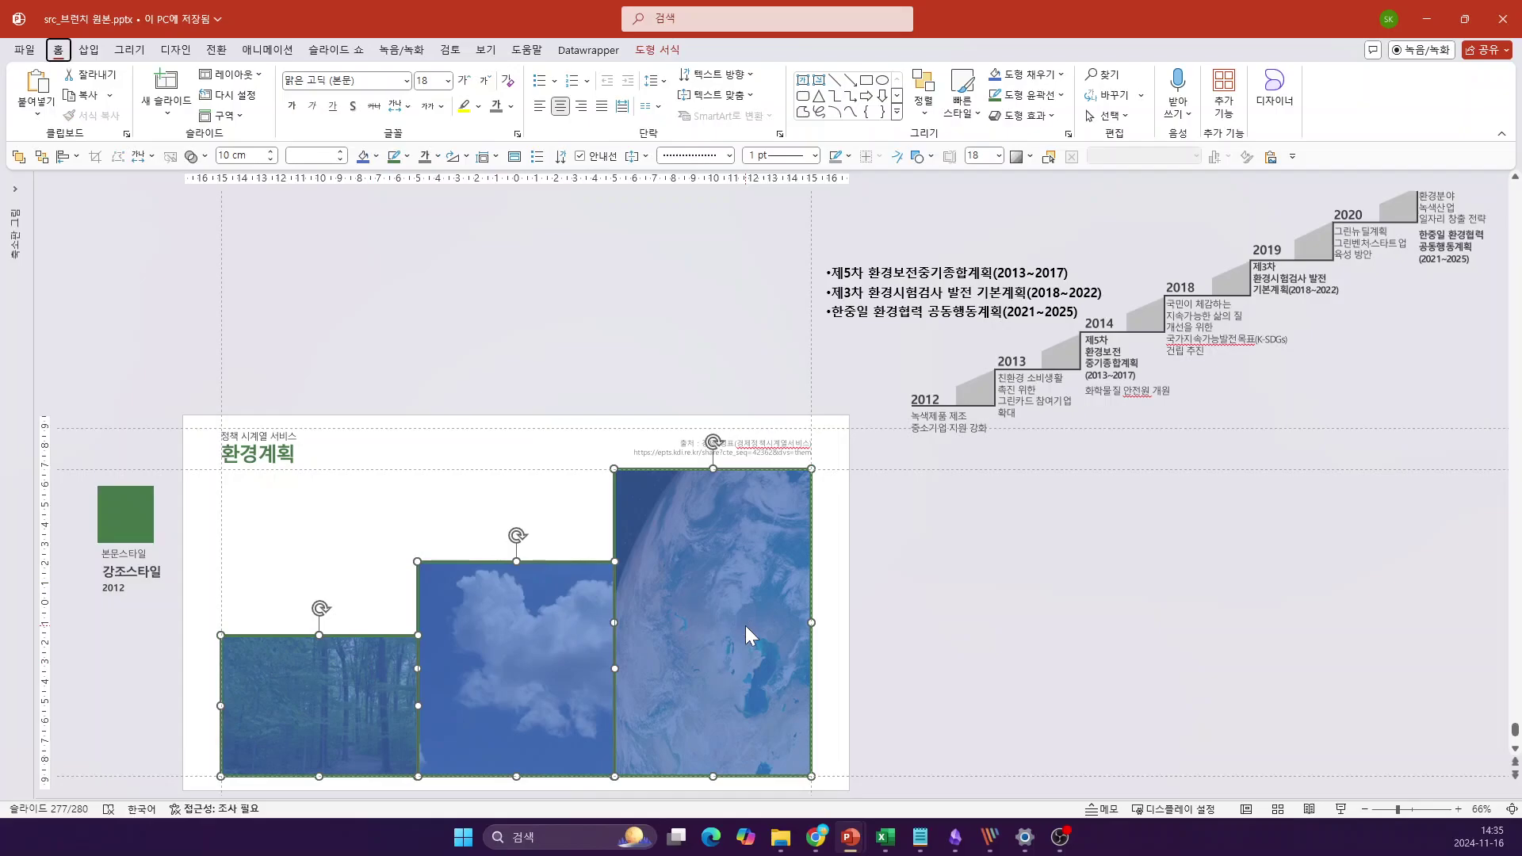
pyautogui.press('0')
pyautogui.press('8')
pyautogui.press('m')
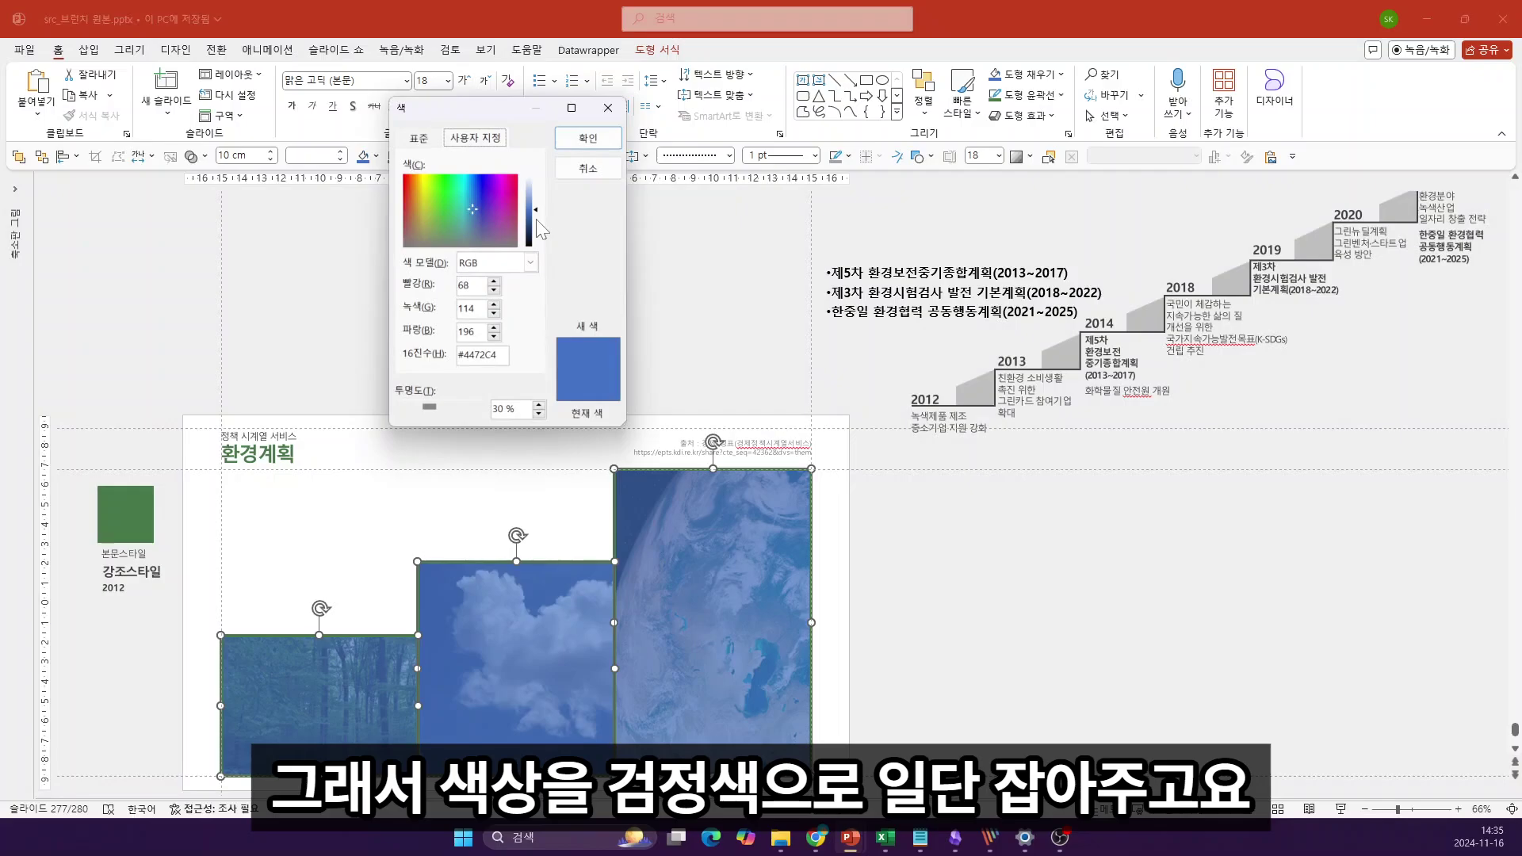
pyautogui.click(429, 139)
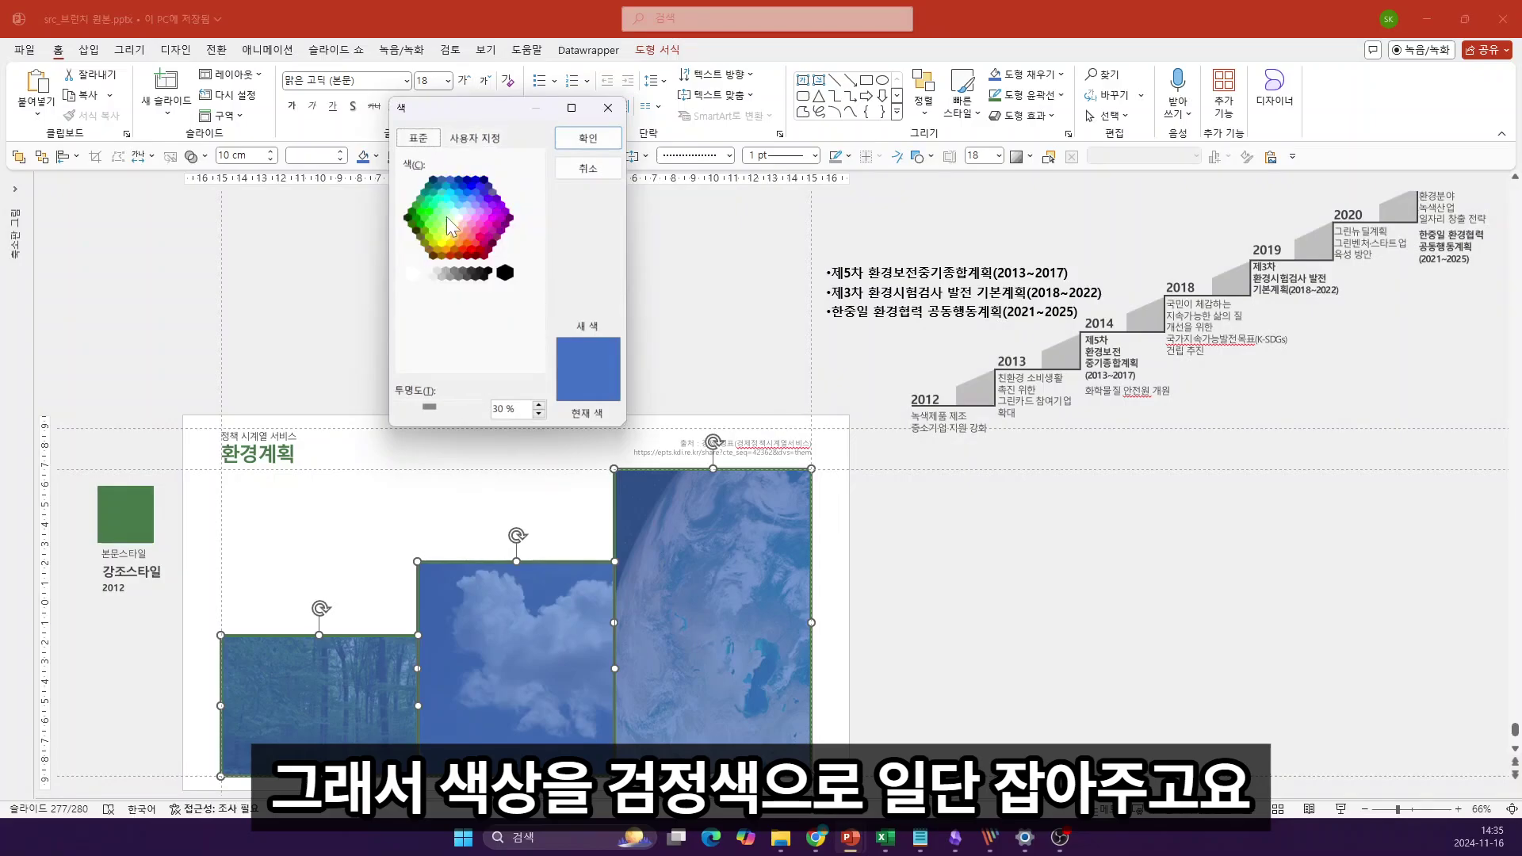
pyautogui.click(505, 273)
pyautogui.click(587, 140)
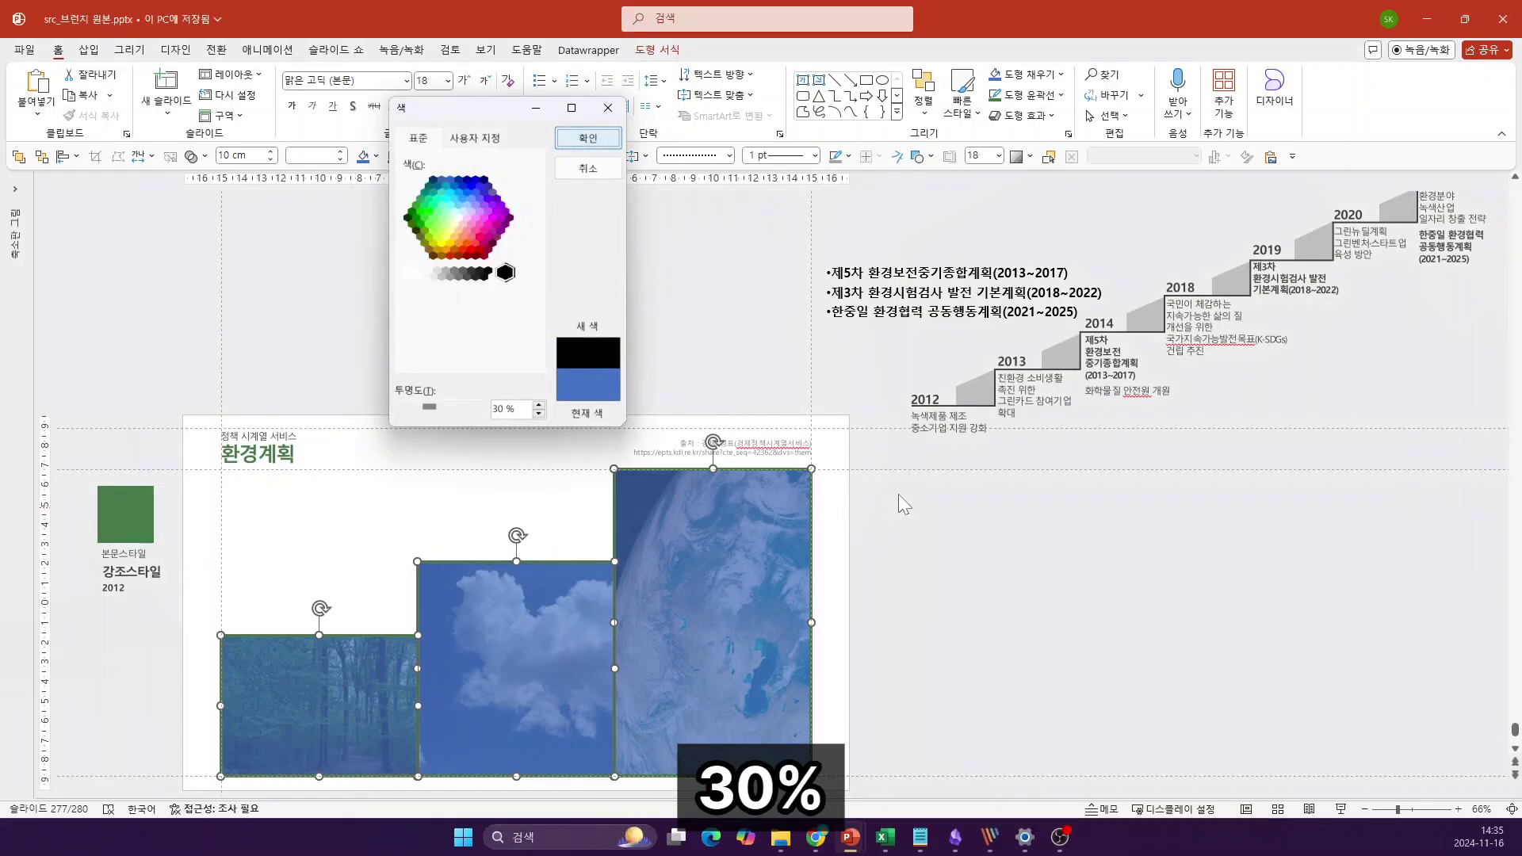
pyautogui.click(911, 542)
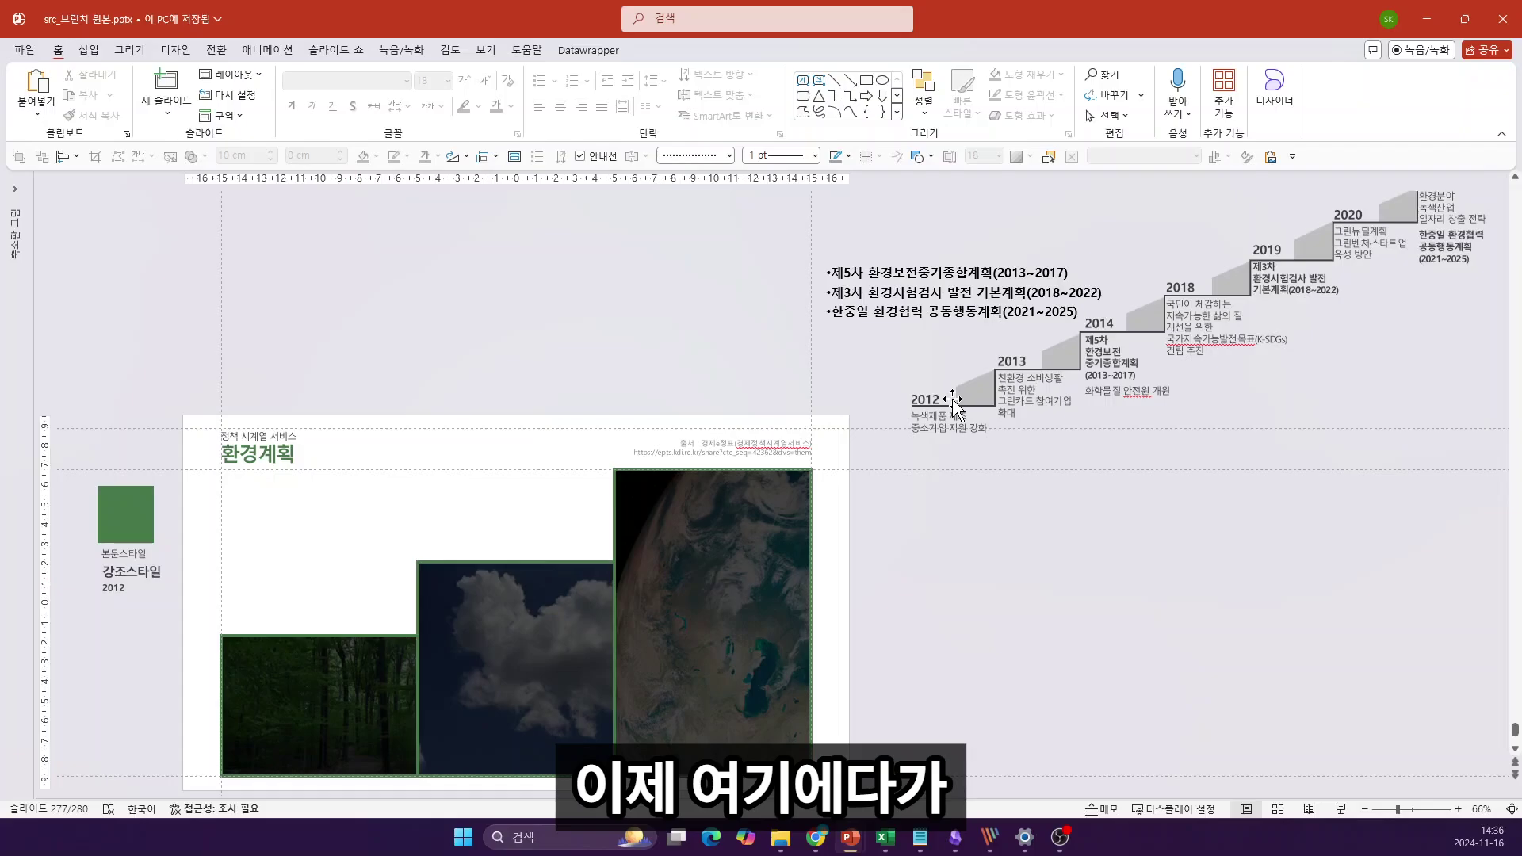
# Step: Place a copy of the 강조스타일 sample text at the upper-left corner of the lowest step and color it white
pyautogui.click(153, 585)
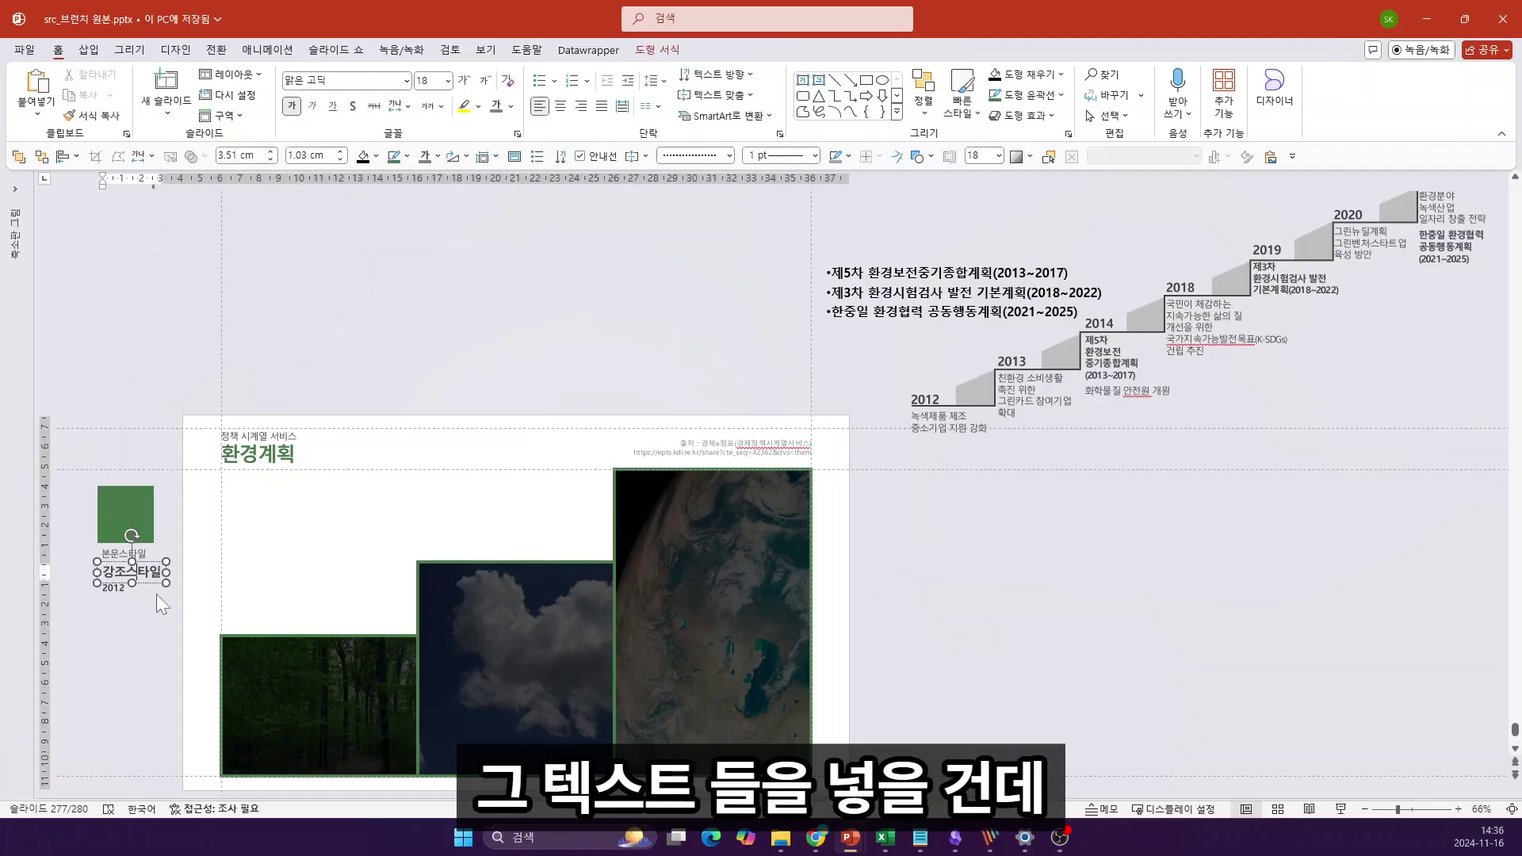
pyautogui.moveTo(153, 586); pyautogui.dragTo(279, 658)
pyautogui.press('Down')
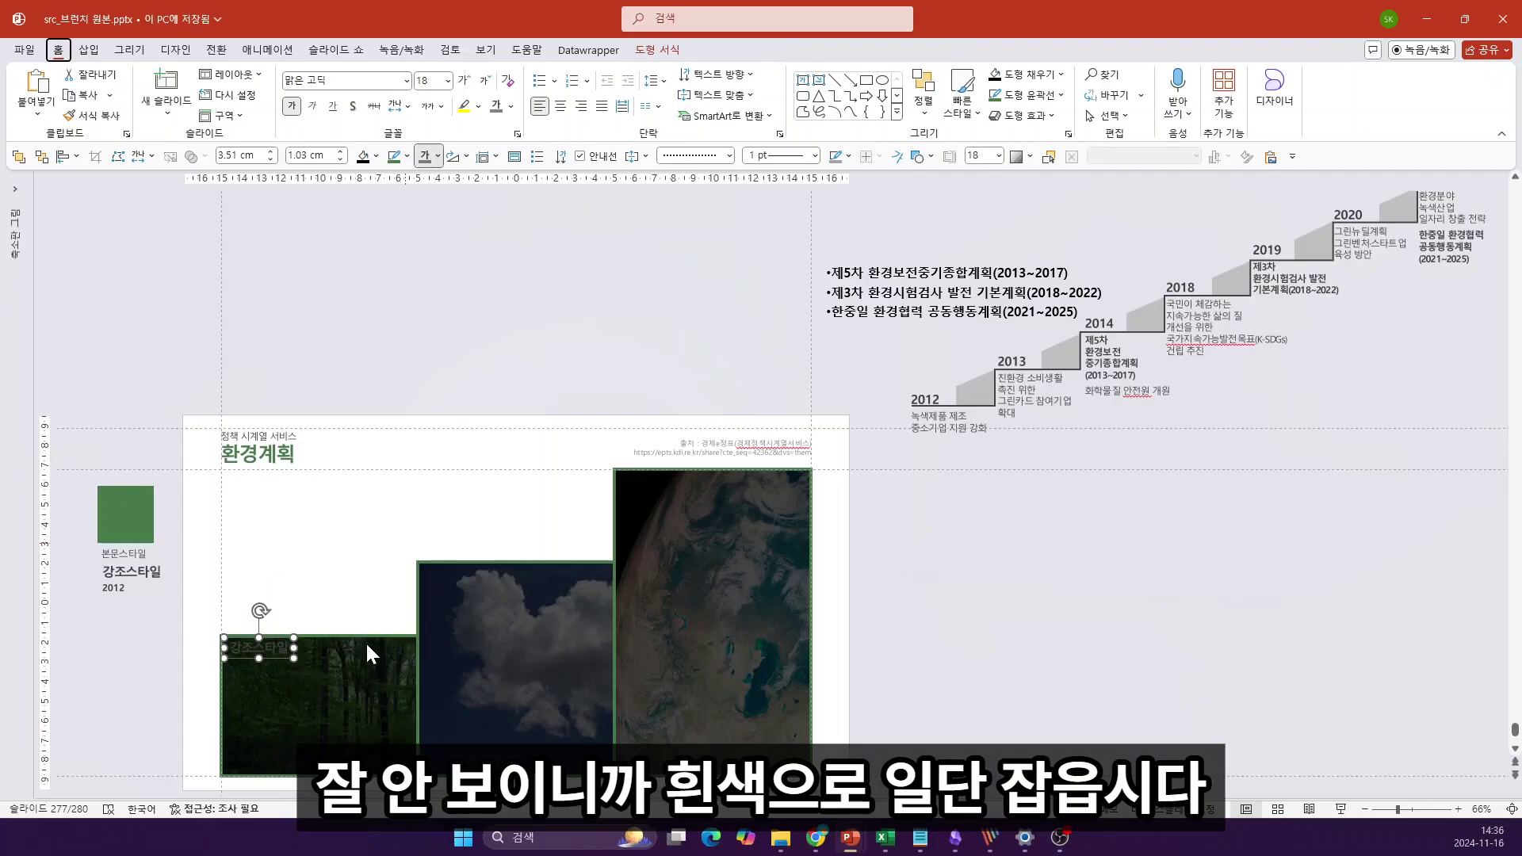
pyautogui.click(425, 156)
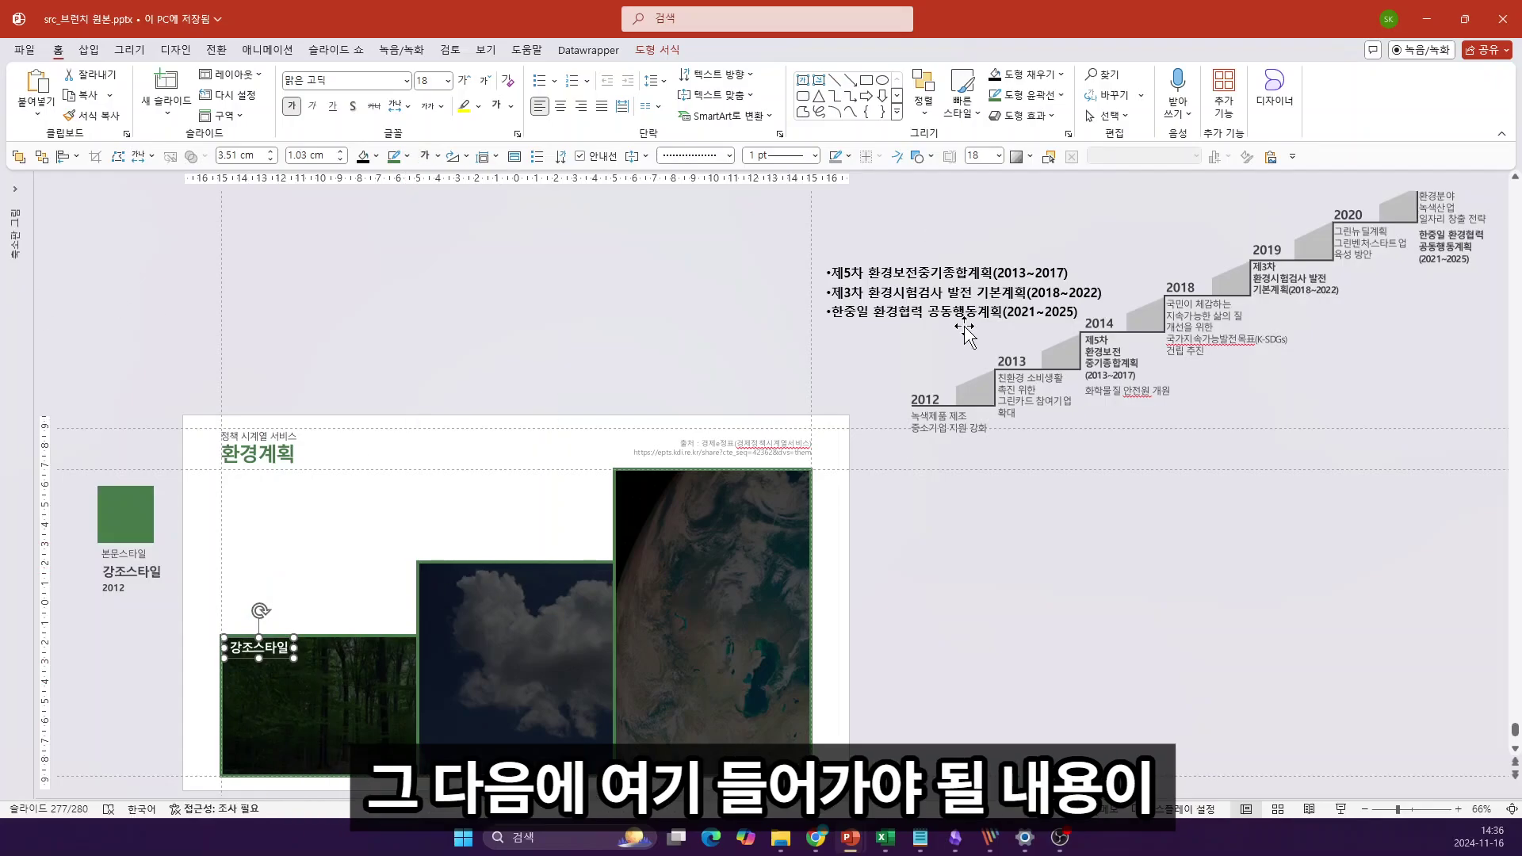
# Step: Replace the lowest step's label with the original 제5차 환경보전 중기종합계획(2013~2017) text as text only, and widen its box to about 7.5 cm
pyautogui.moveTo(1086, 341); pyautogui.dragTo(1136, 376)
pyautogui.hotkey('ctrl', 'c')
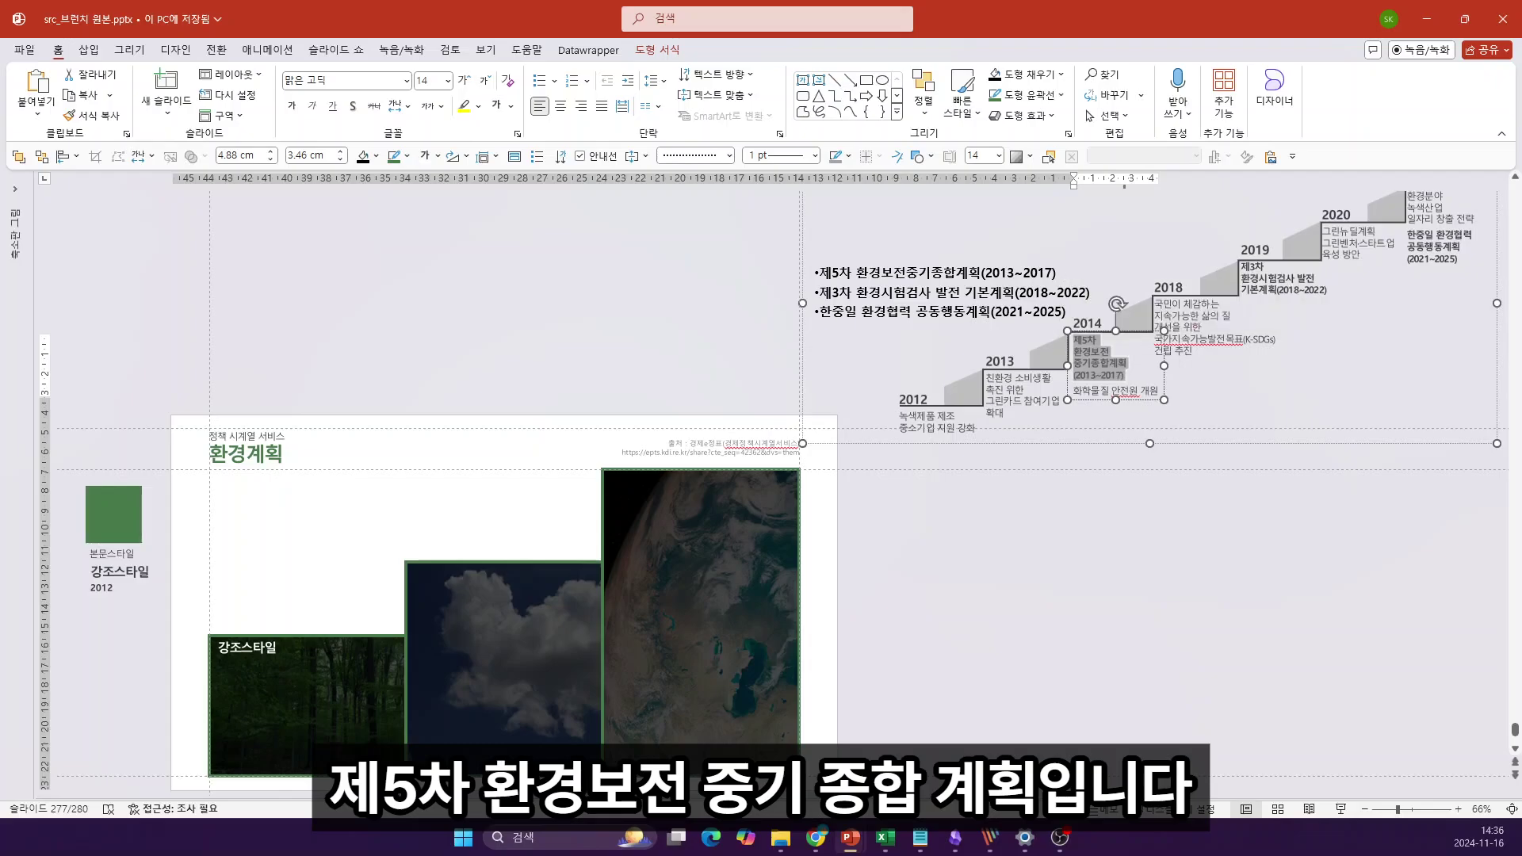
pyautogui.click(264, 648)
pyautogui.hotkey('ctrl', 'a')
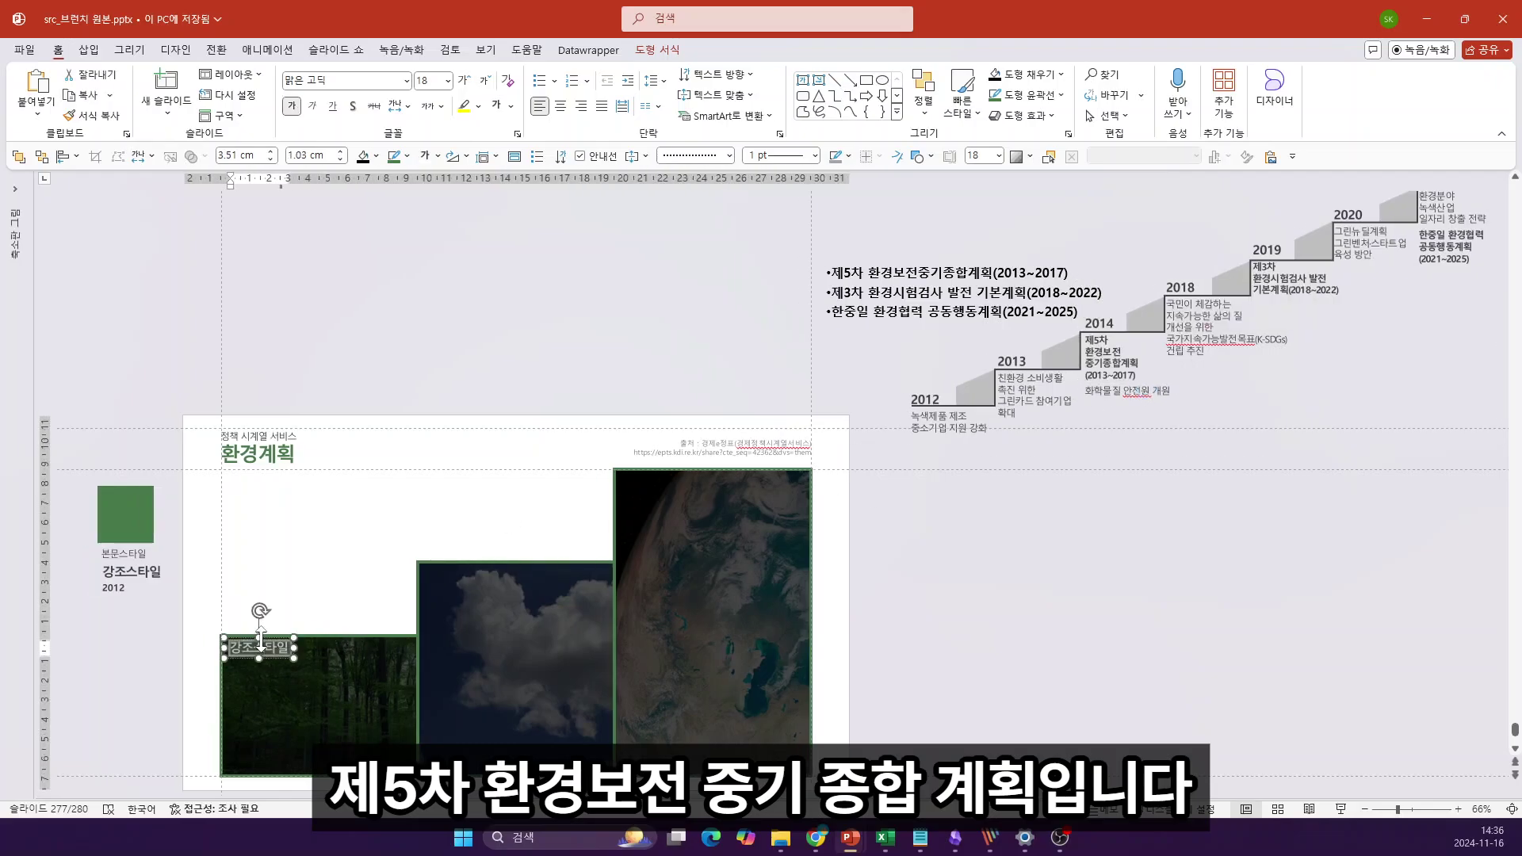
pyautogui.hotkey('ctrl', 'v')
pyautogui.click(325, 712)
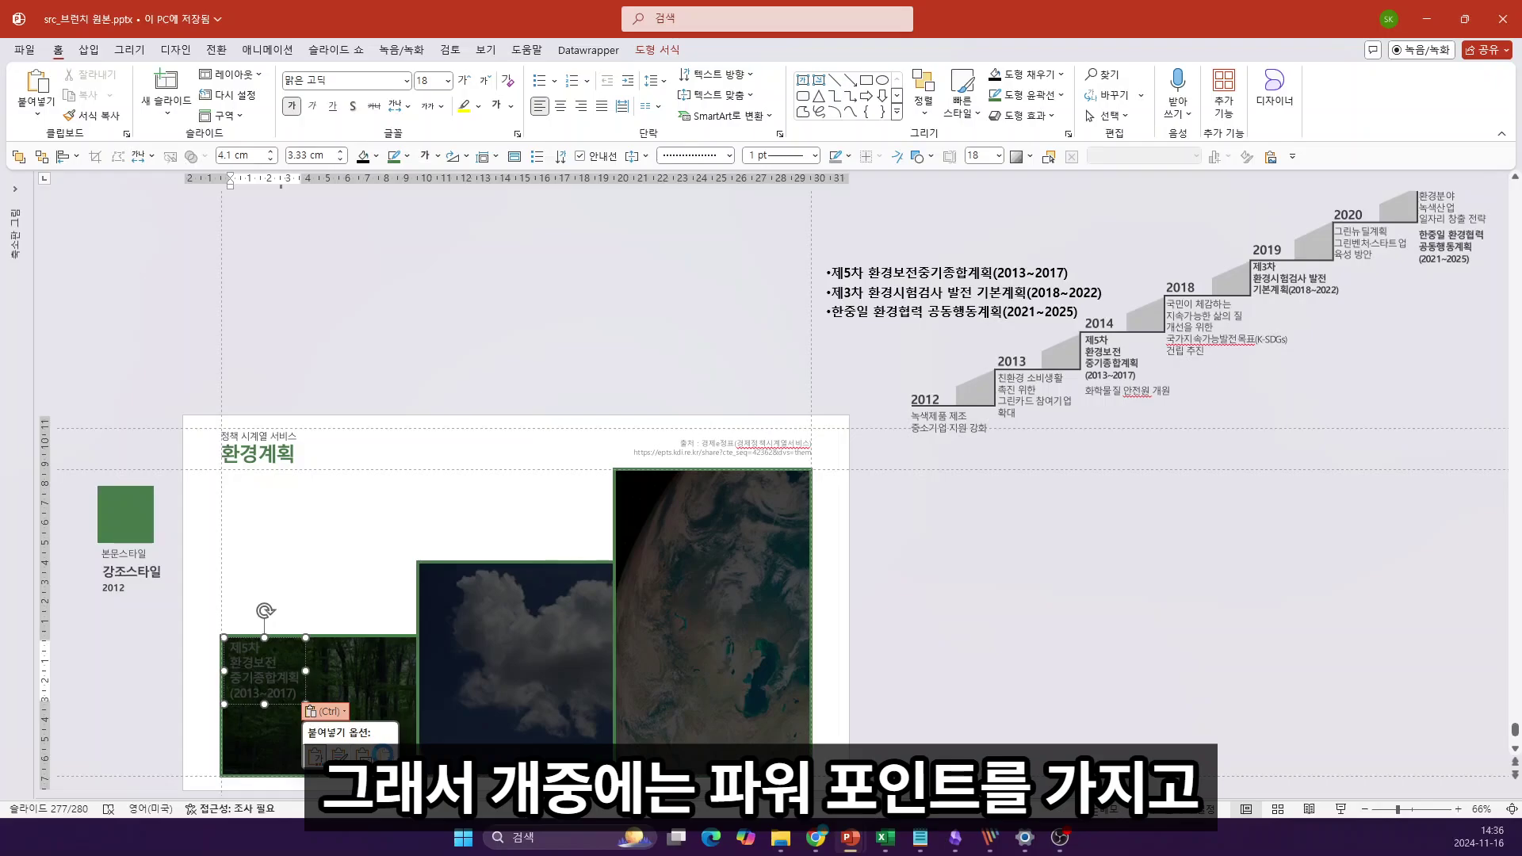
pyautogui.click(367, 753)
pyautogui.moveTo(306, 671); pyautogui.dragTo(339, 669)
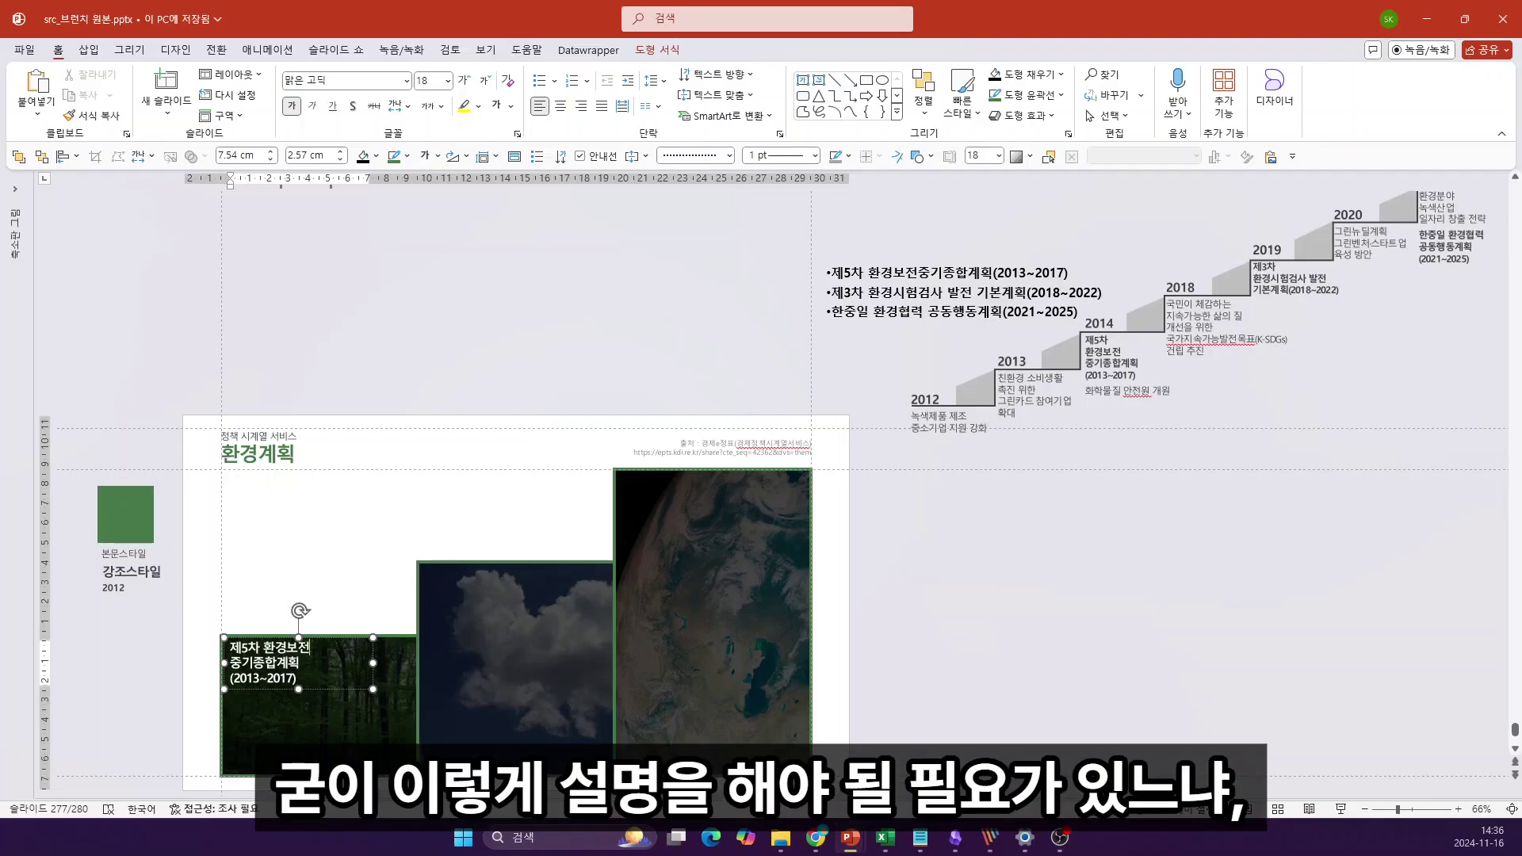
# Step: Remove the parentheses around 2013~2017 in the lowest step's label and take that line out of bold
pyautogui.press('Delete')
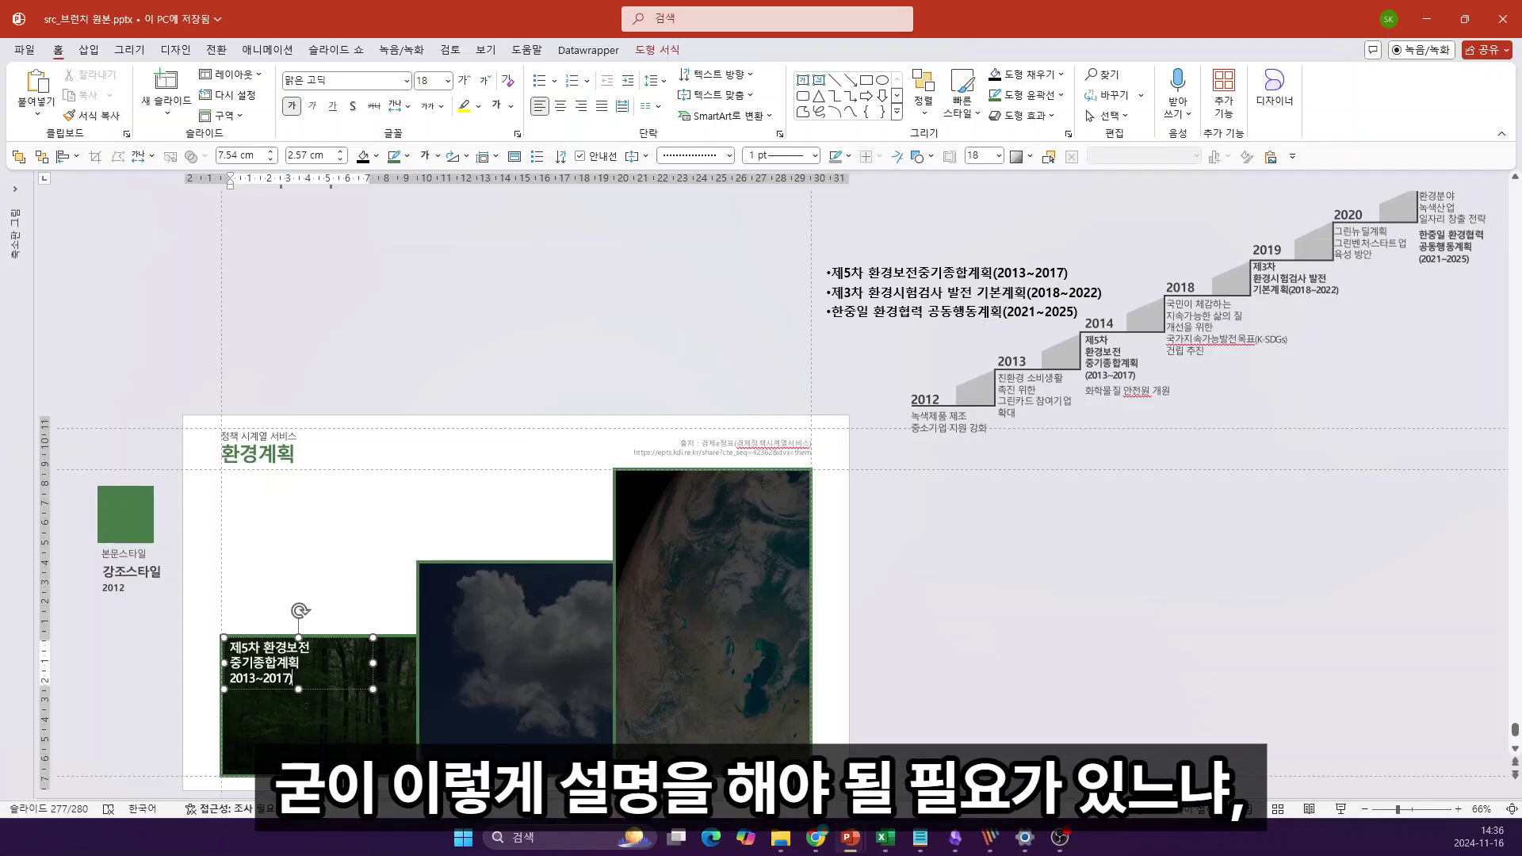
pyautogui.press('BackSpace')
pyautogui.hotkey('shift', 'Home')
pyautogui.hotkey('ctrl', 'b')
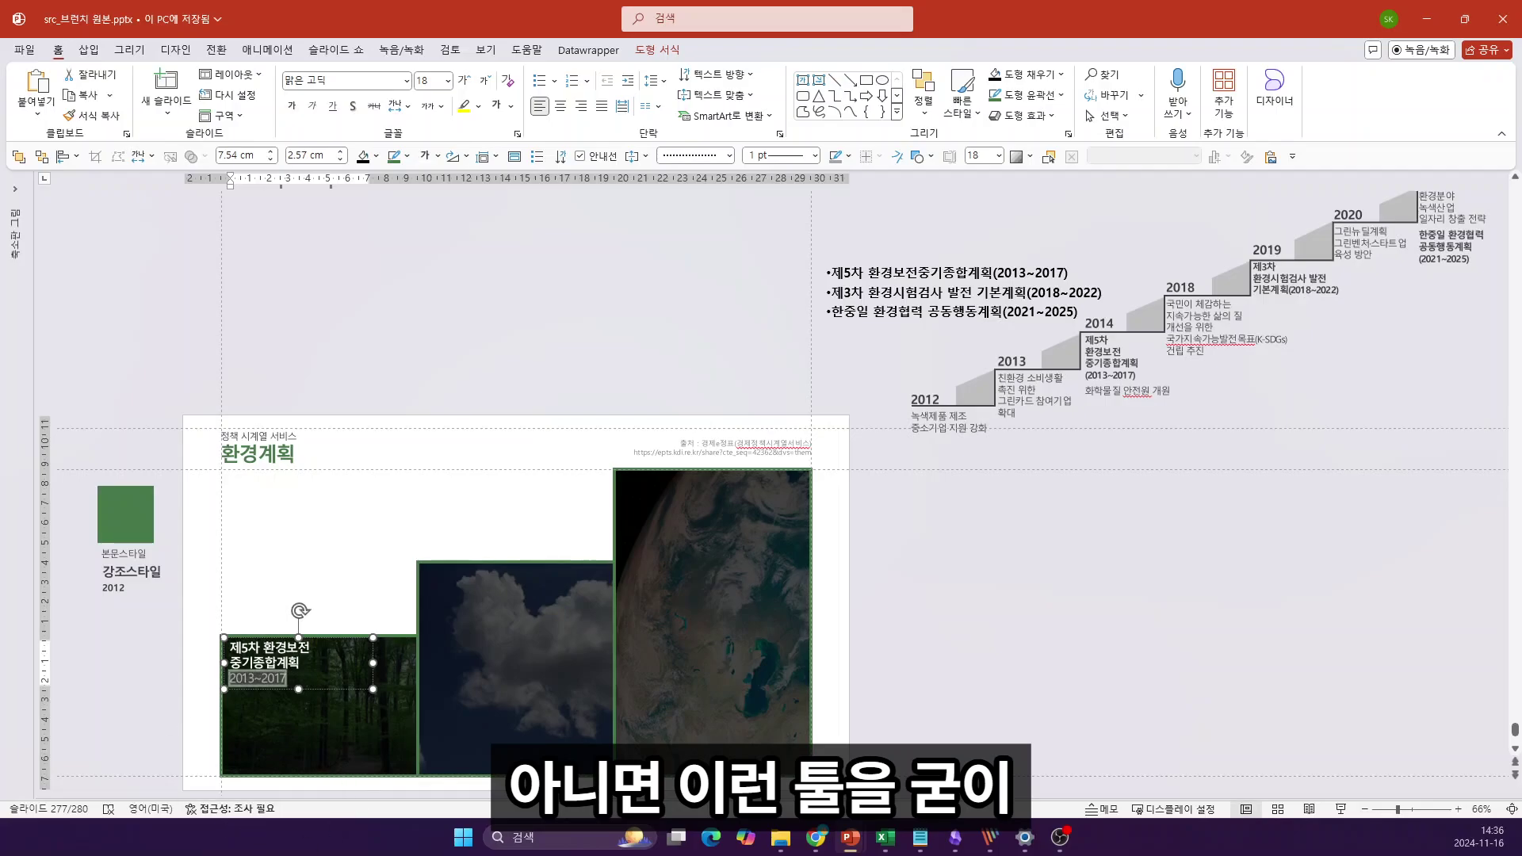
# Step: Widen the lowest step's label to about 9.3 cm and join its title into the single line 제5차 환경보전 중기종합계획
pyautogui.moveTo(372, 663); pyautogui.dragTo(408, 664)
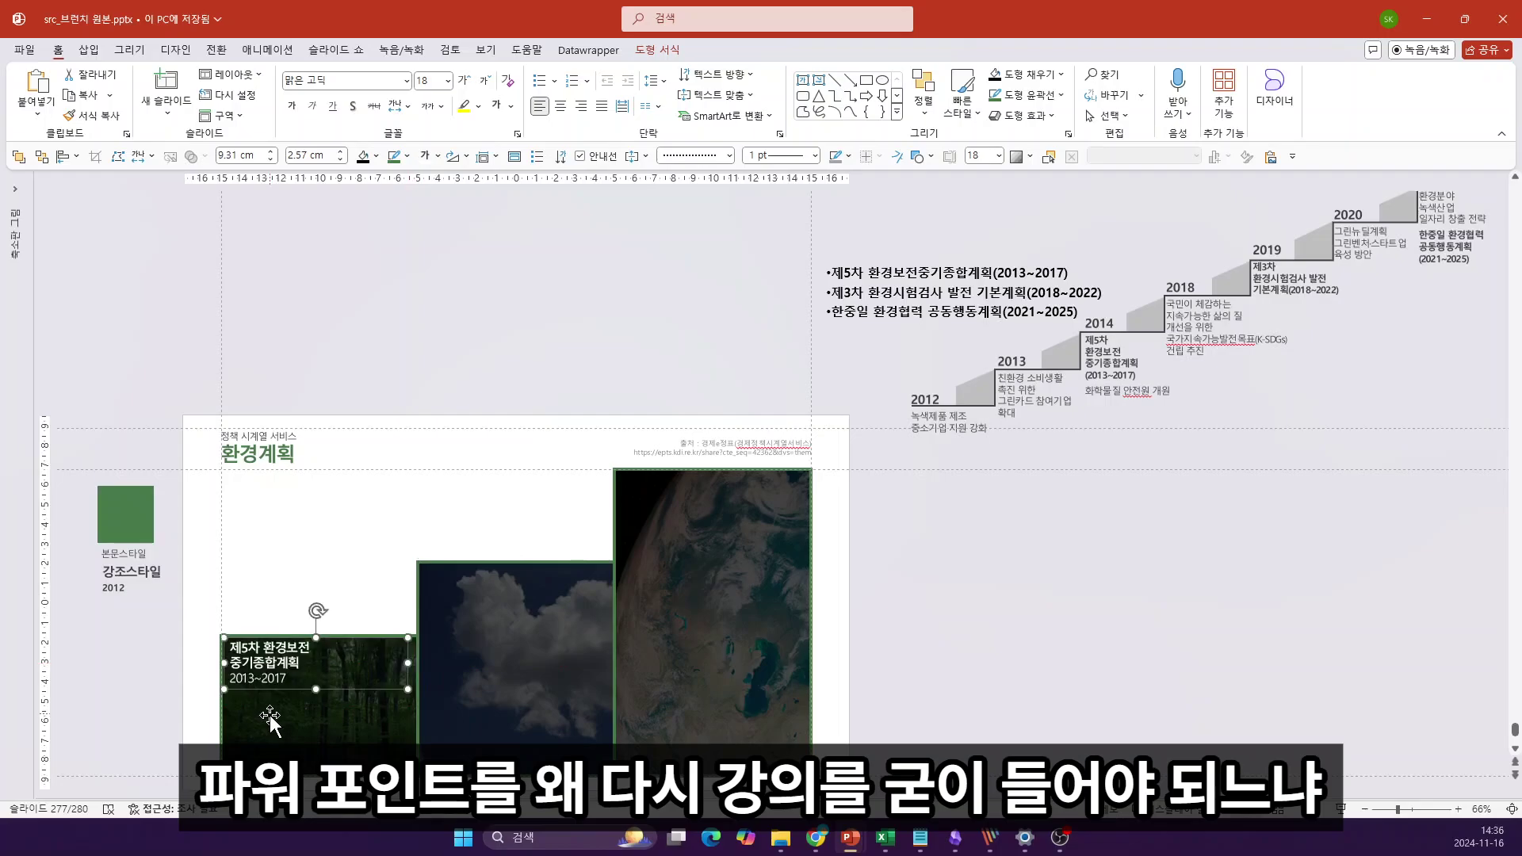
pyautogui.click(317, 656)
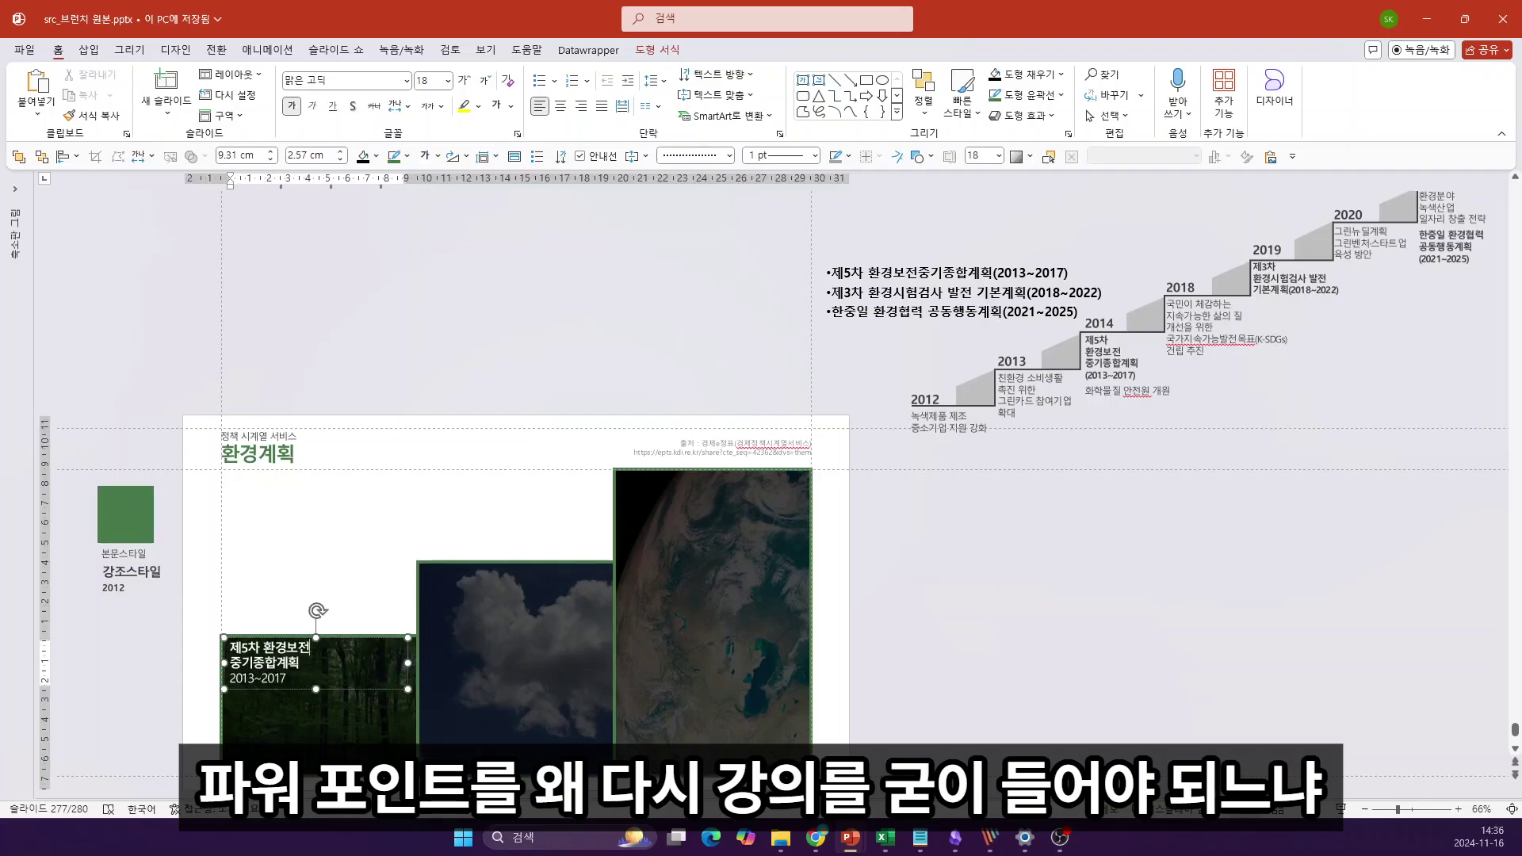
pyautogui.press('Delete')
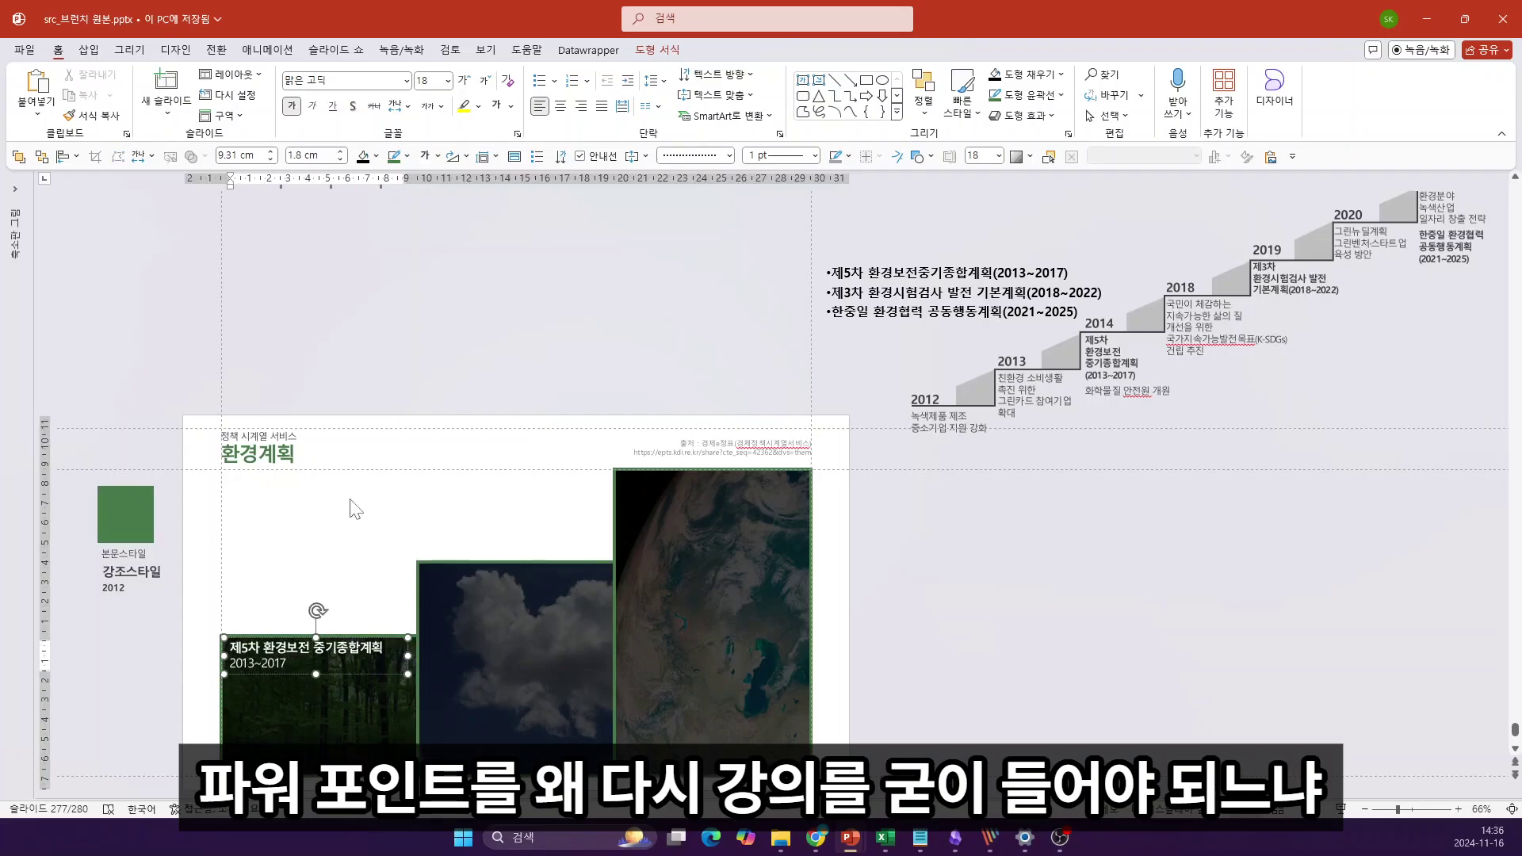
# Step: Copy the lowest step's label to the middle step and align it with that step's top and left edges
pyautogui.click(302, 674)
pyautogui.moveTo(304, 674); pyautogui.dragTo(493, 601)
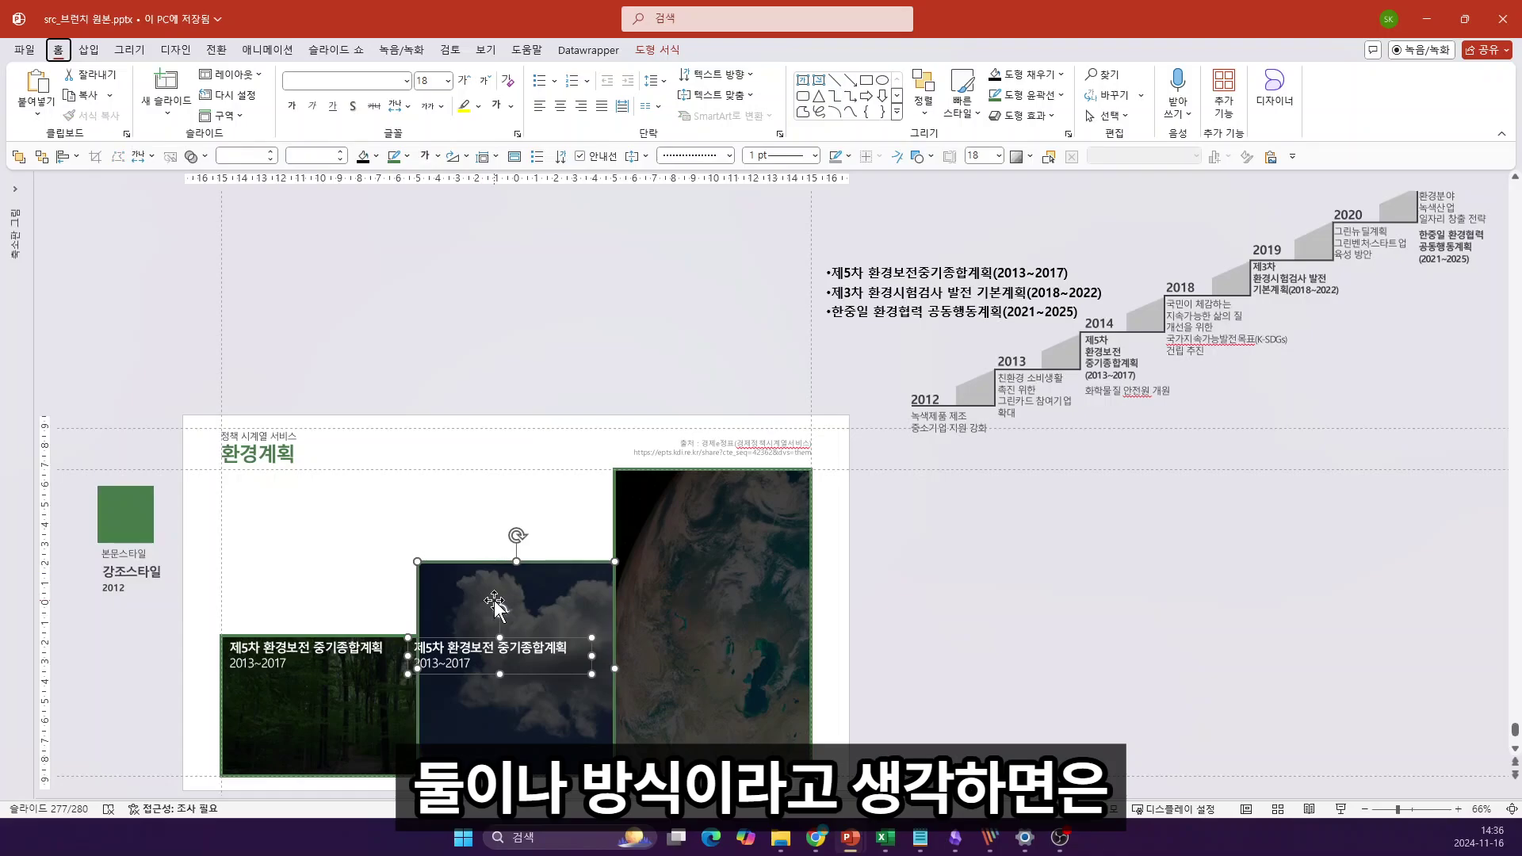
pyautogui.hotkey('alt', '3')
pyautogui.press('t')
pyautogui.hotkey('alt', '3')
pyautogui.press('r')
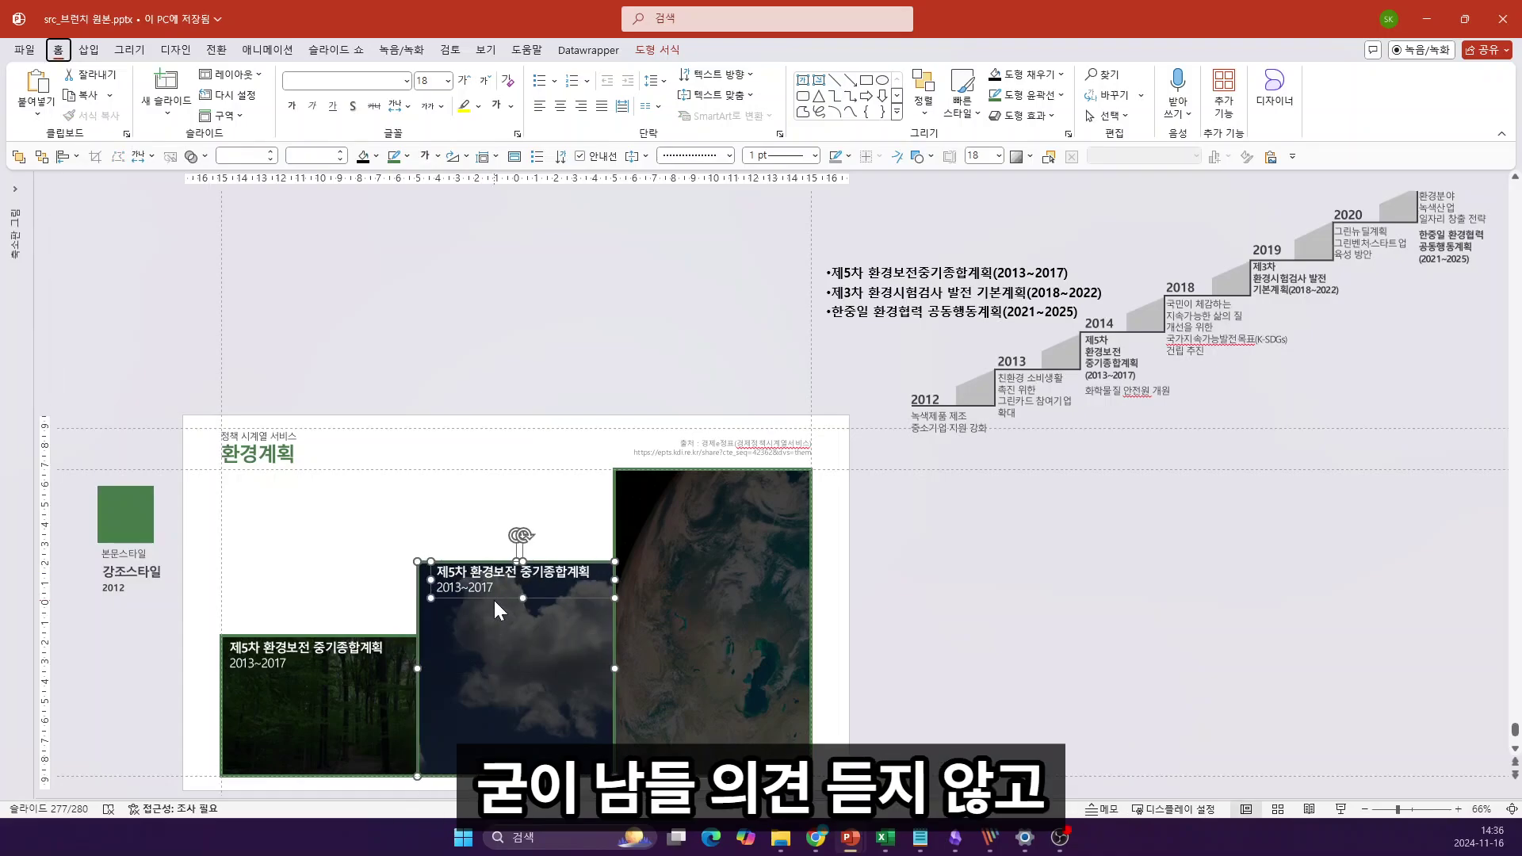
pyautogui.hotkey('alt', '3')
pyautogui.press('l')
pyautogui.click(948, 639)
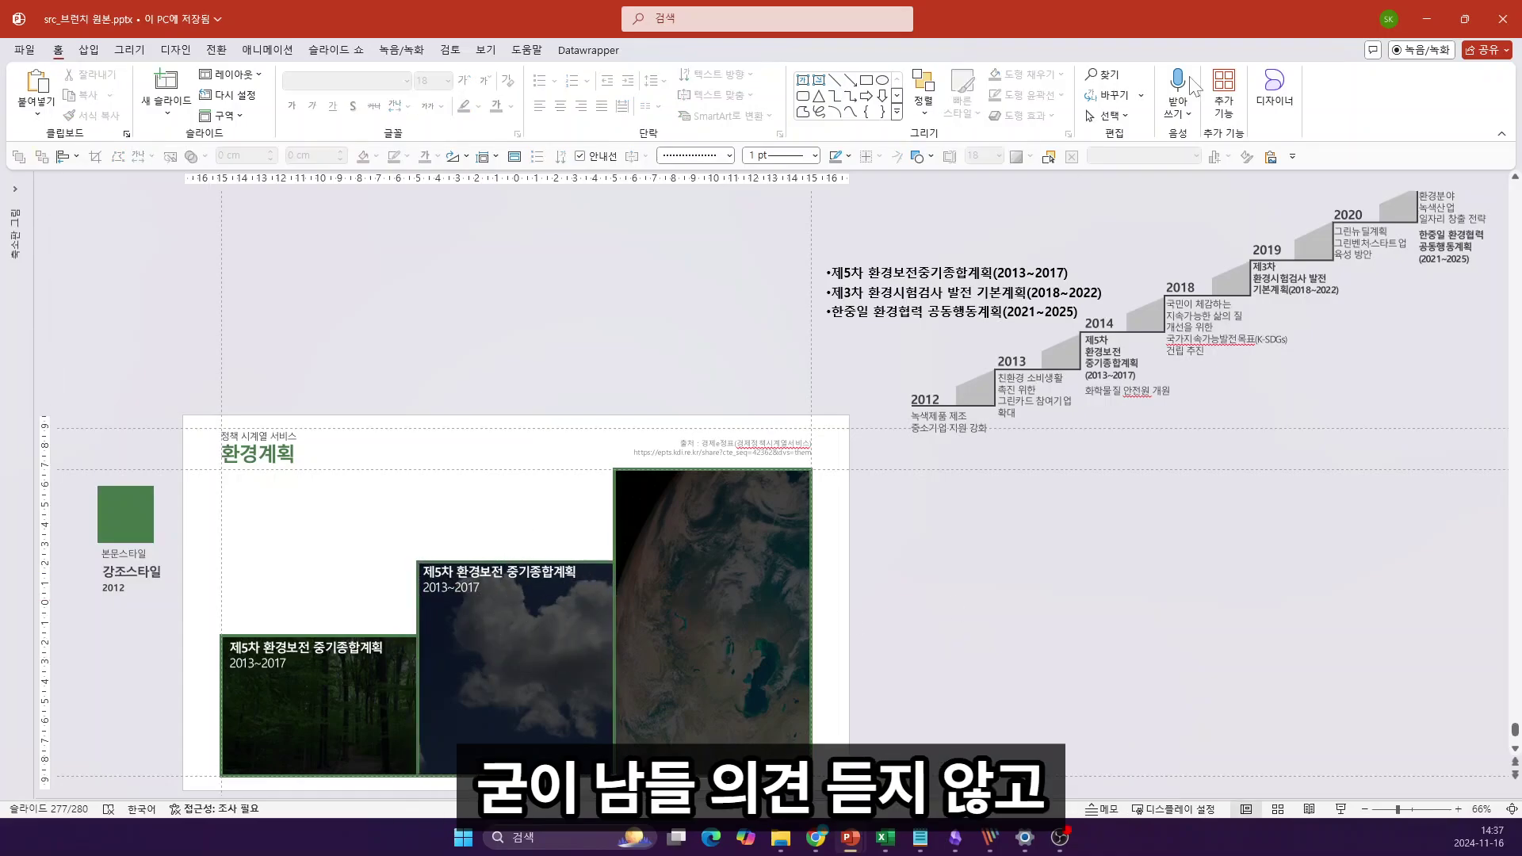
# Step: Replace the middle step's label with the original 제3차 환경시험검사 발전 기본계획(2018~2022) text, pasted as text only
pyautogui.click(1330, 290)
pyautogui.hotkey('ctrl', 'a')
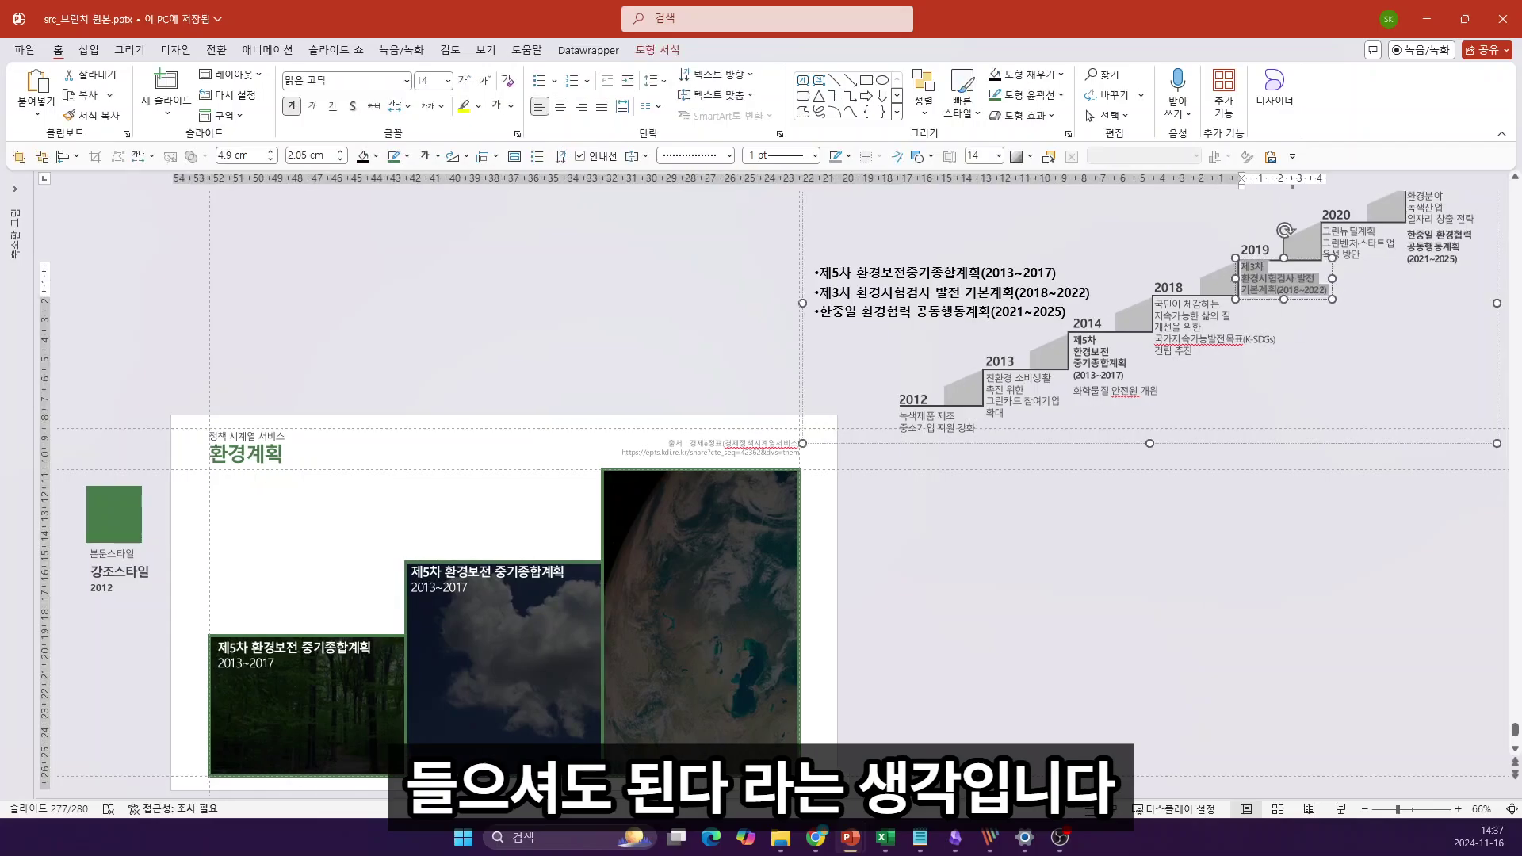
pyautogui.hotkey('ctrl', 'c')
pyautogui.click(487, 612)
pyautogui.hotkey('ctrl', 'a')
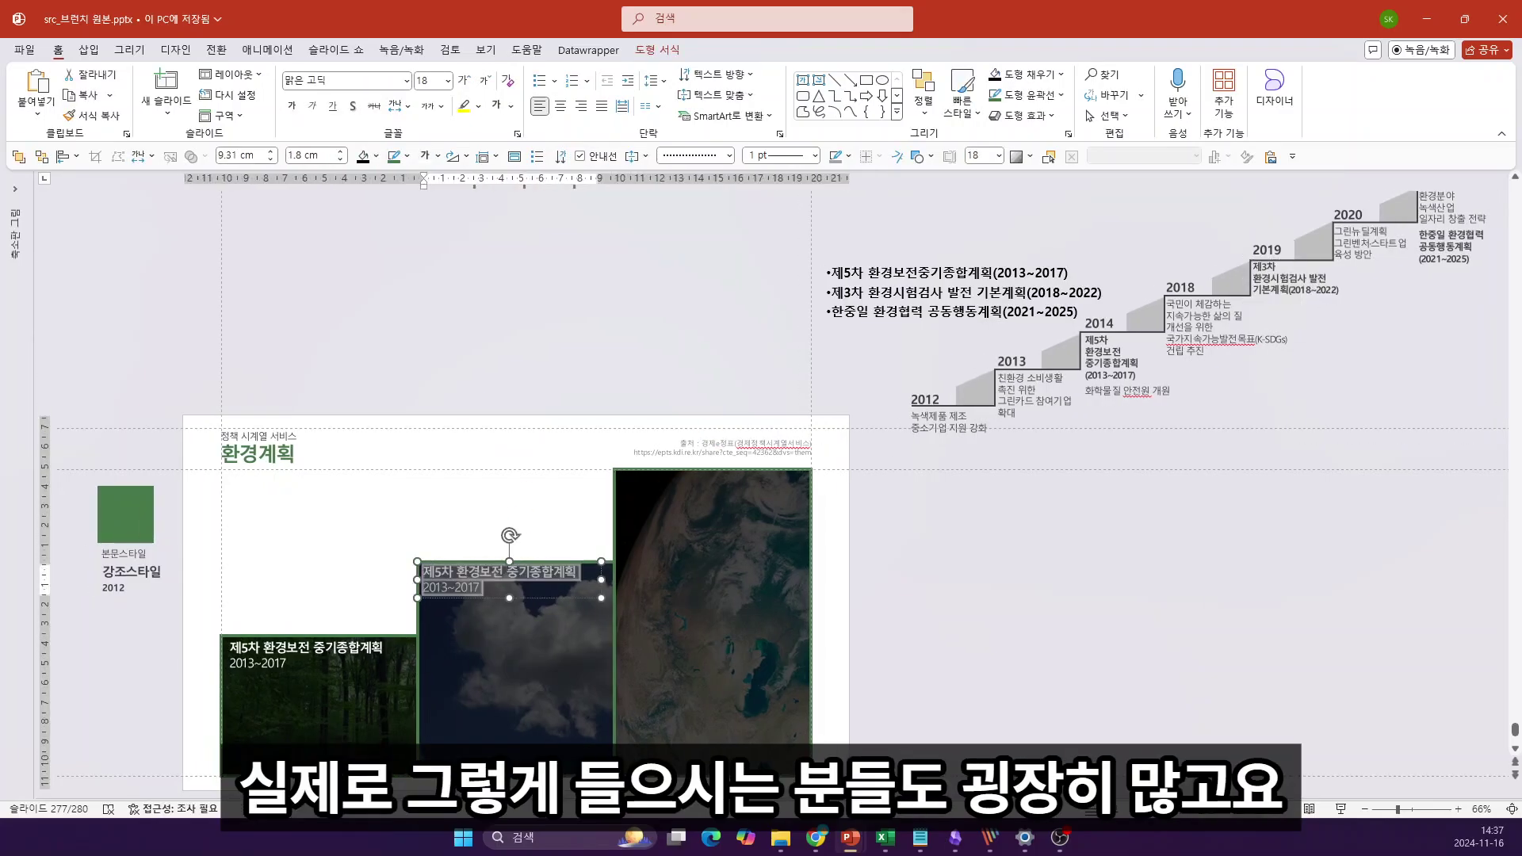
pyautogui.hotkey('ctrl', 'v')
pyautogui.click(565, 621)
pyautogui.click(624, 669)
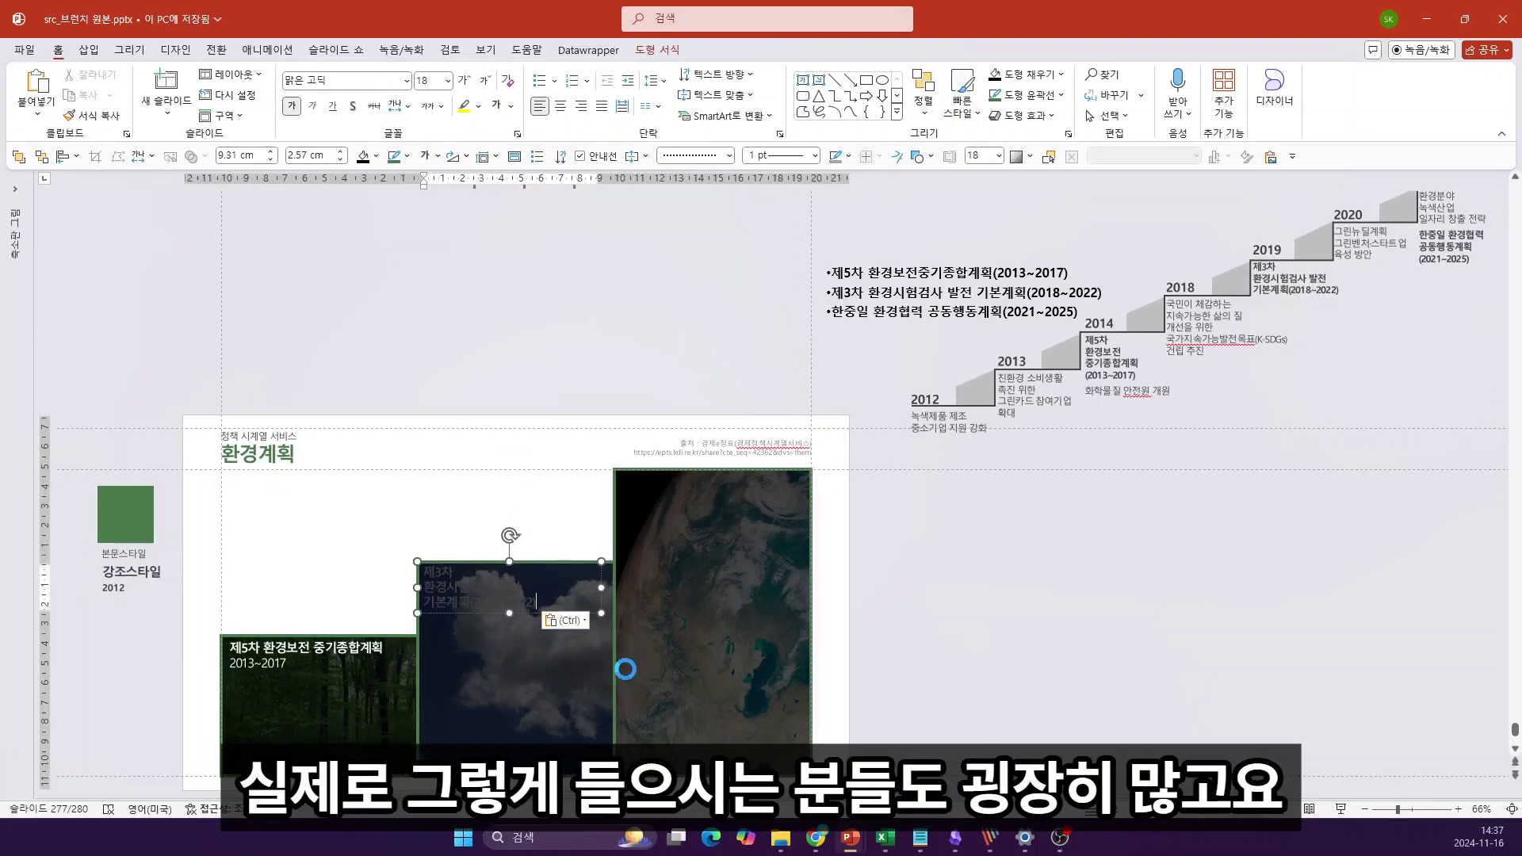
# Step: Rearrange the middle step's label into 제3차 환경시험검사 발전 기본계획 with a separate non-bold line 2018~2022 without parentheses
pyautogui.click(473, 572)
pyautogui.press('Delete')
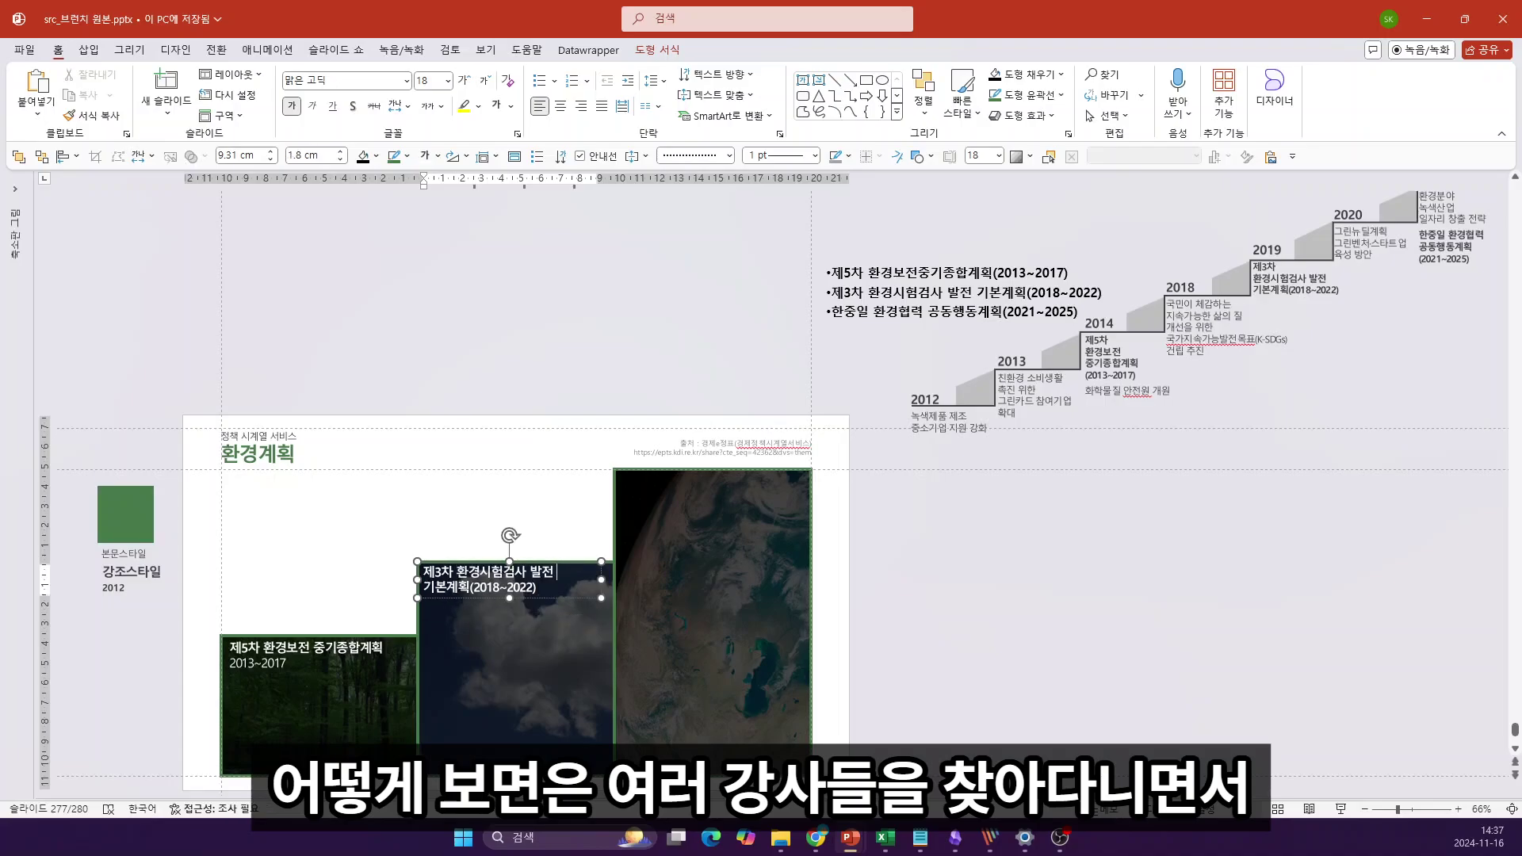
pyautogui.press('Down')
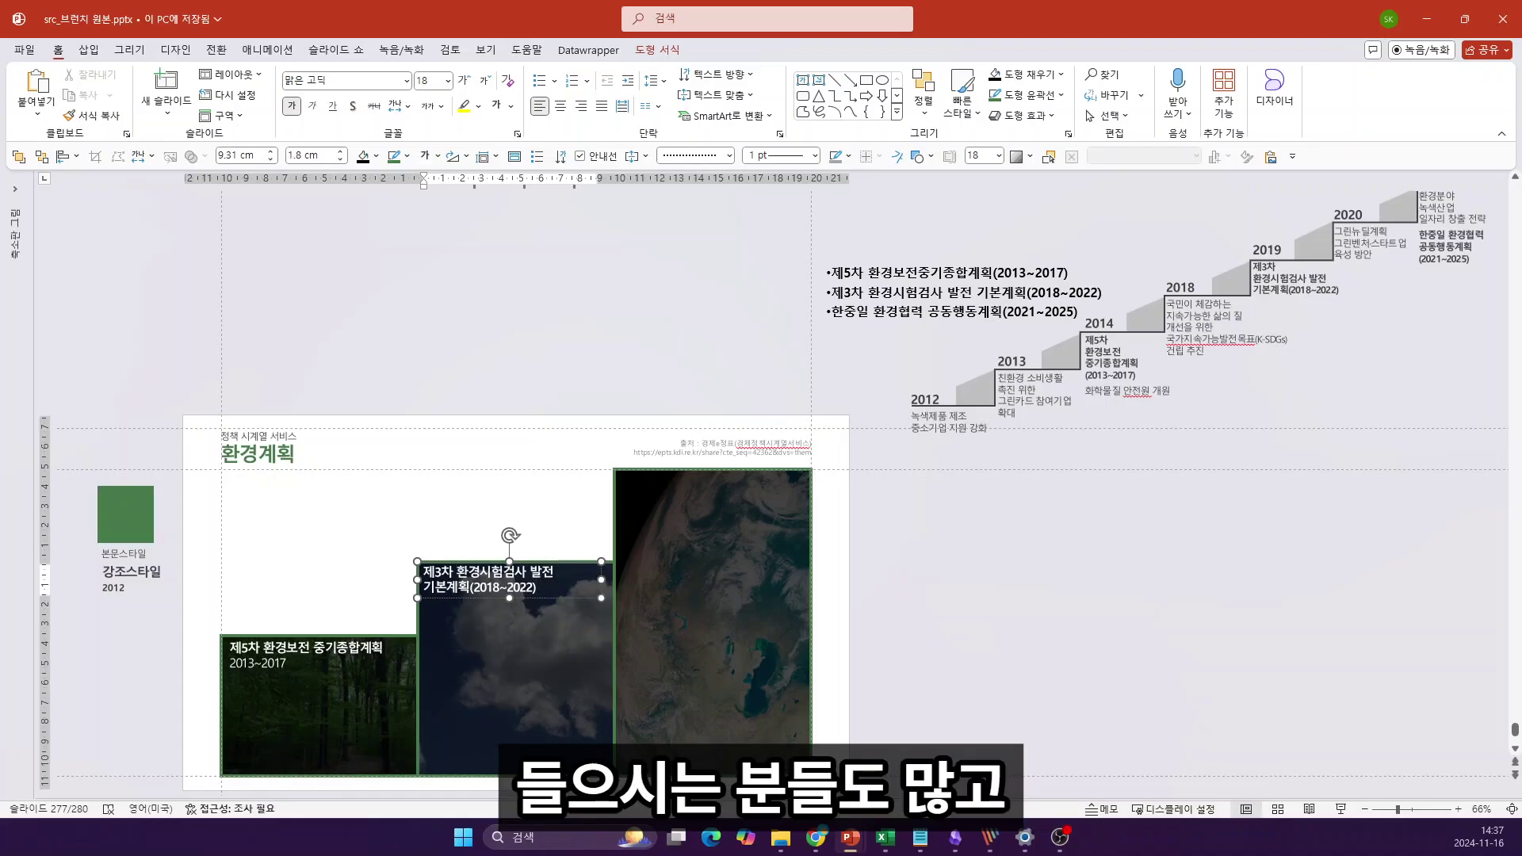
pyautogui.hotkey('shift', 'Home')
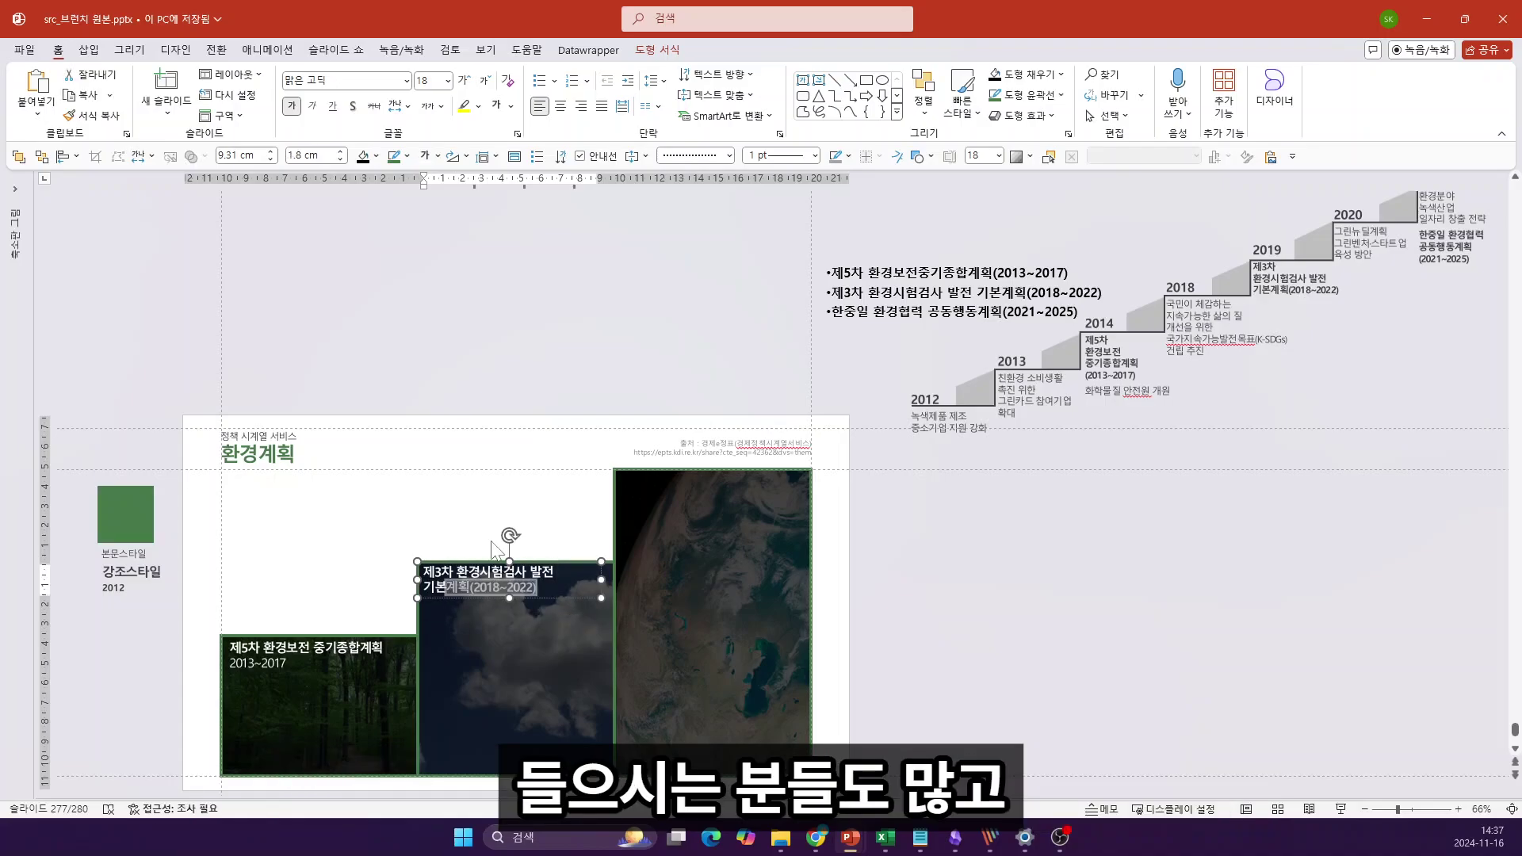
pyautogui.hotkey('shift', 'Right')
pyautogui.hotkey('shift', 'Right')
pyautogui.press('BackSpace')
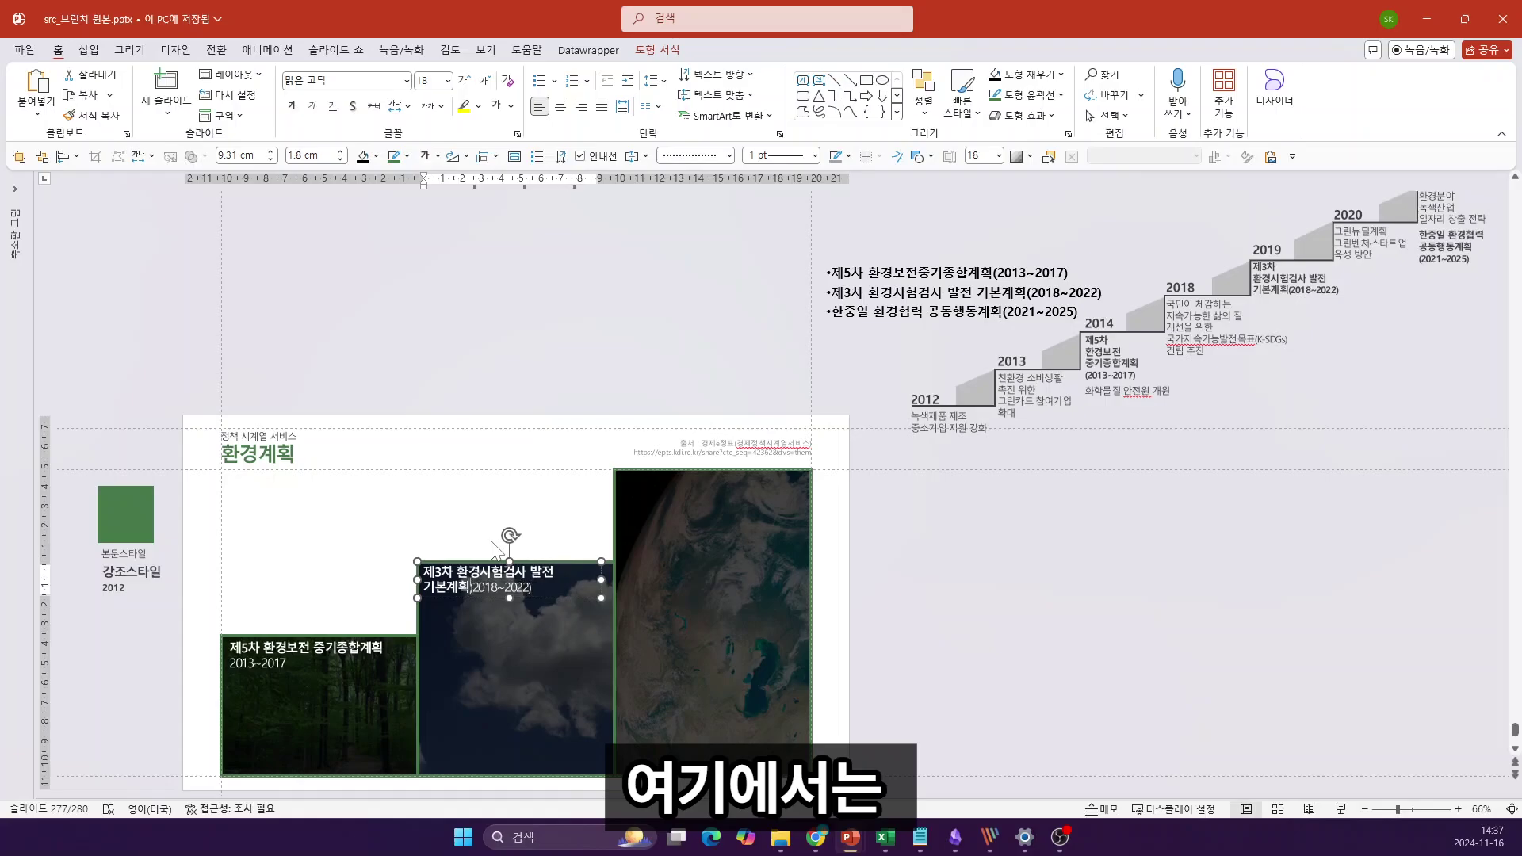
pyautogui.press('Return')
pyautogui.write('2018~2022')
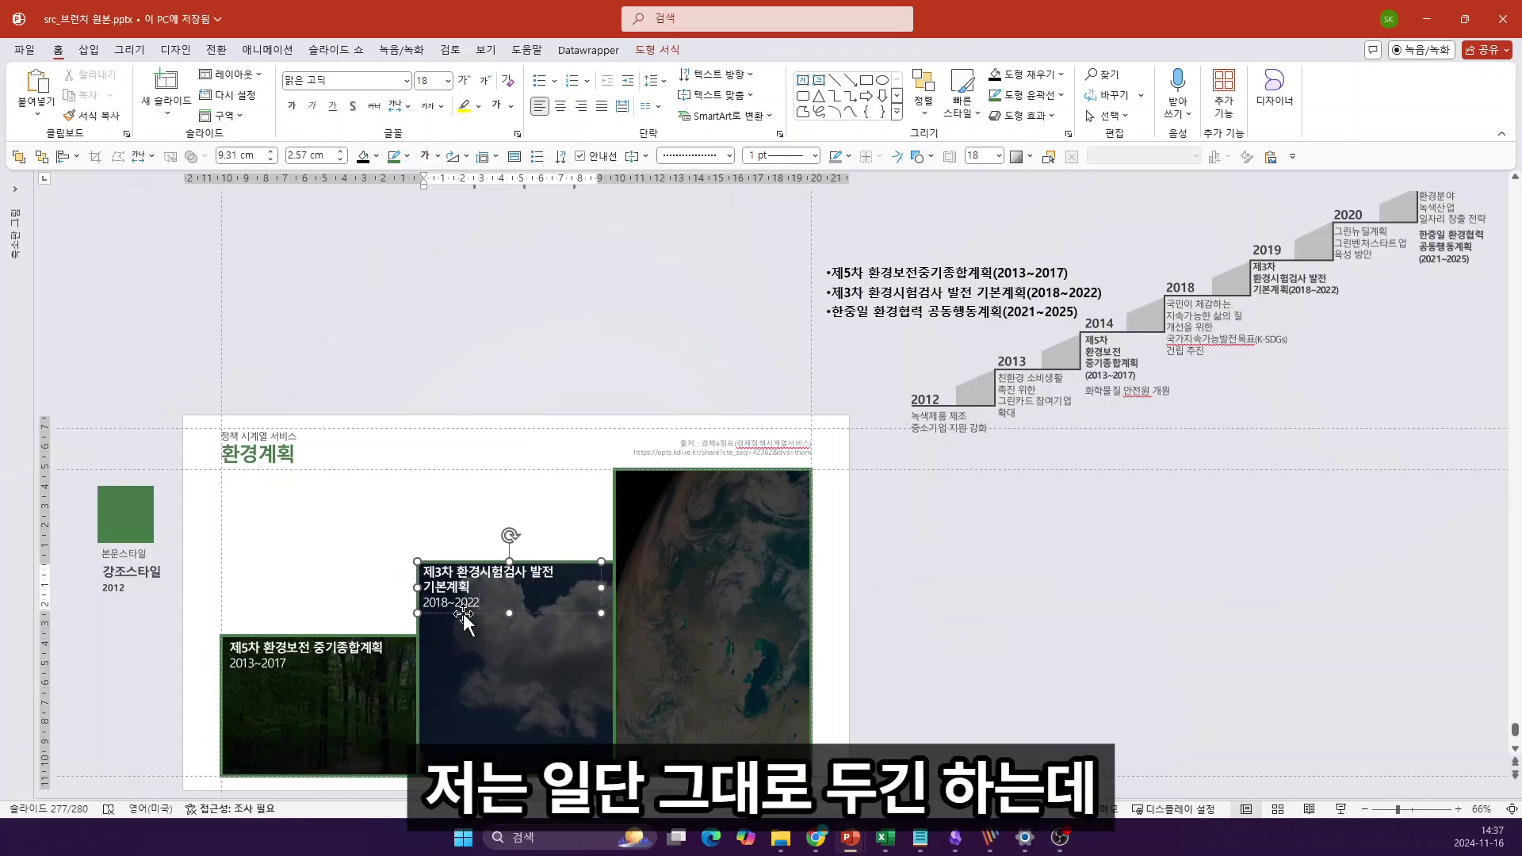
# Step: Copy the middle step's label to the tallest step and align it with that step's top and left edges
pyautogui.moveTo(463, 612); pyautogui.dragTo(667, 550)
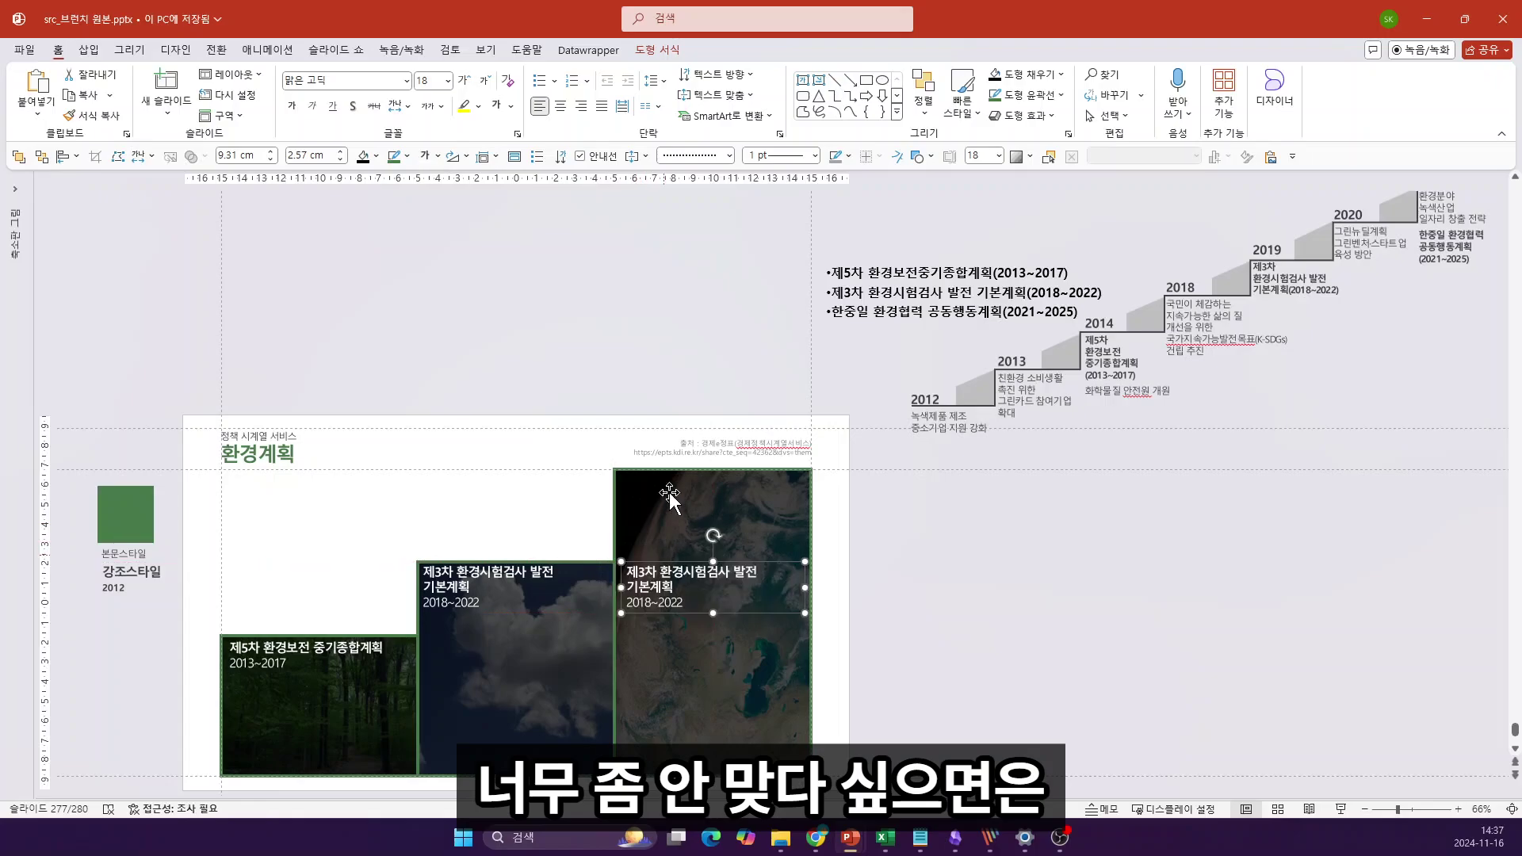
pyautogui.keyDown('shift'); pyautogui.click(669, 492); pyautogui.keyUp('shift')
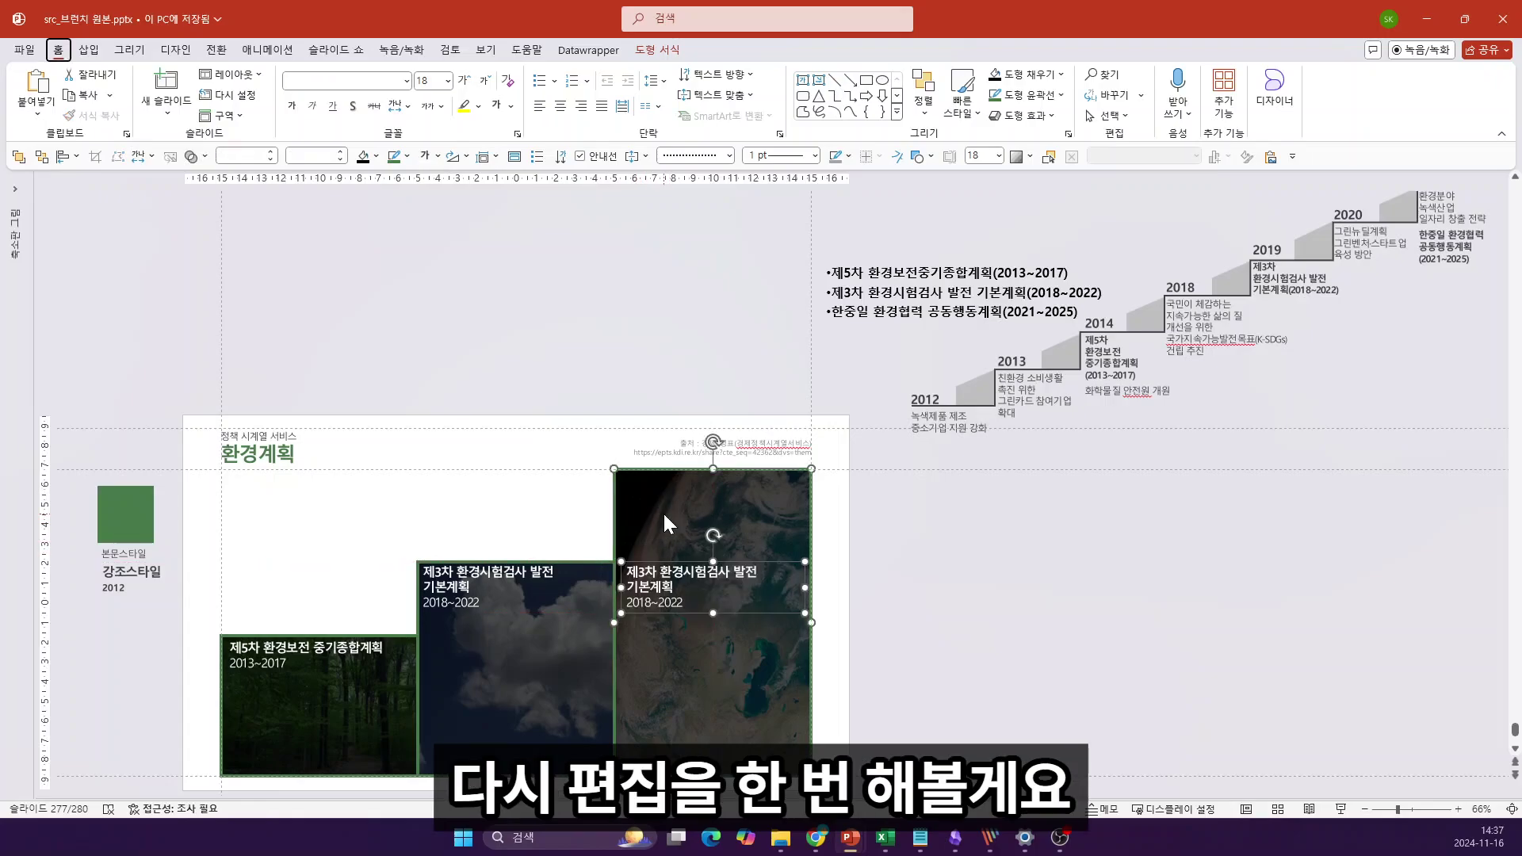
pyautogui.hotkey('alt', '3')
pyautogui.press('l')
pyautogui.hotkey('alt', '3')
pyautogui.press('t')
pyautogui.click(924, 582)
pyautogui.click(708, 514)
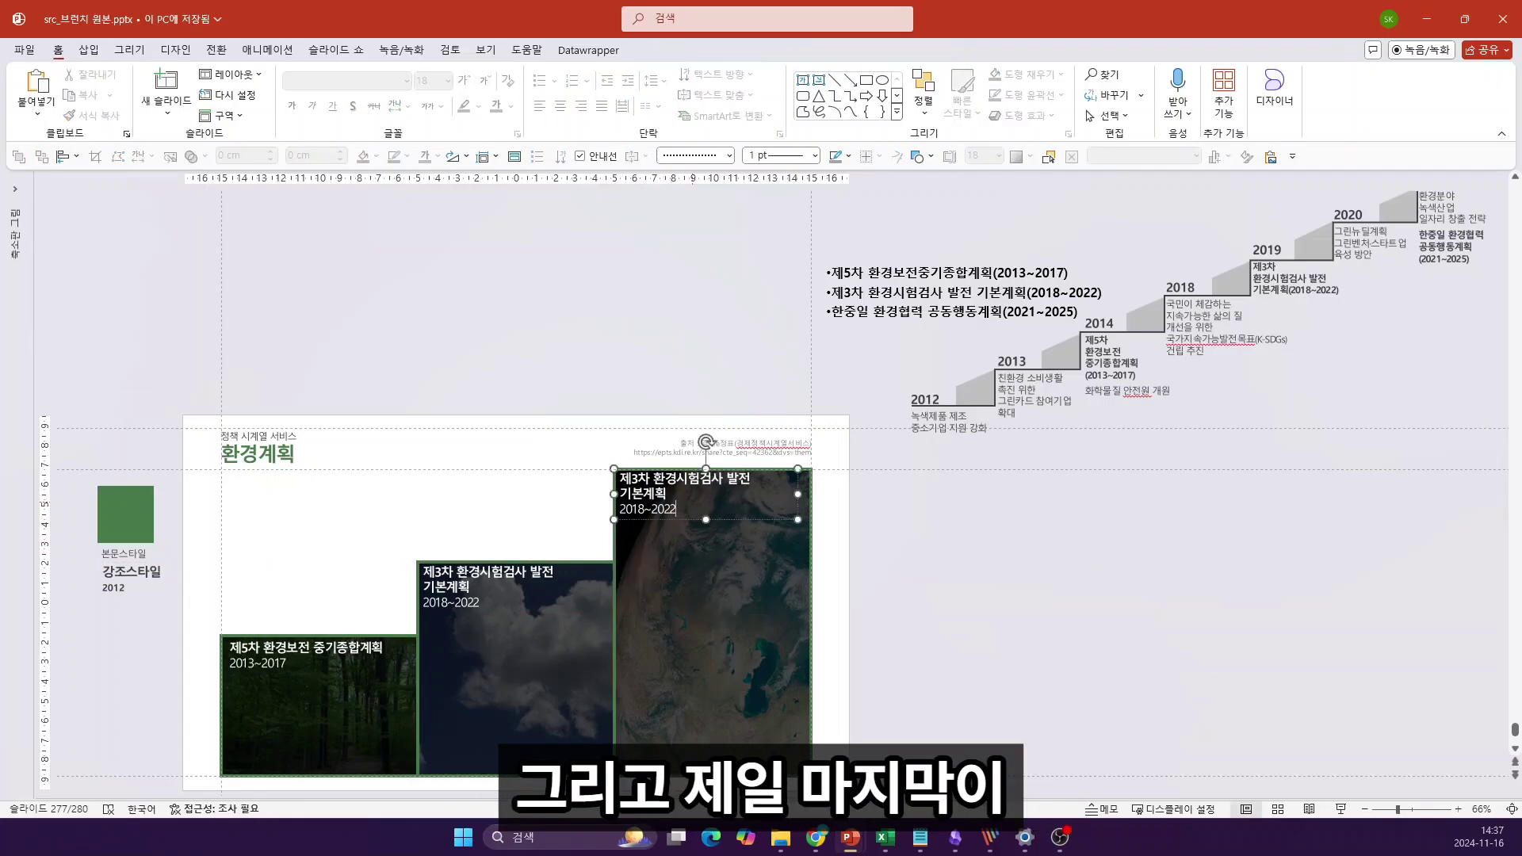
# Step: Replace the tallest step's label with the original 한중일 환경협력 공동행동계획(2021~2025) text, pasted as text only, with its title joined into one line
pyautogui.click(1421, 259)
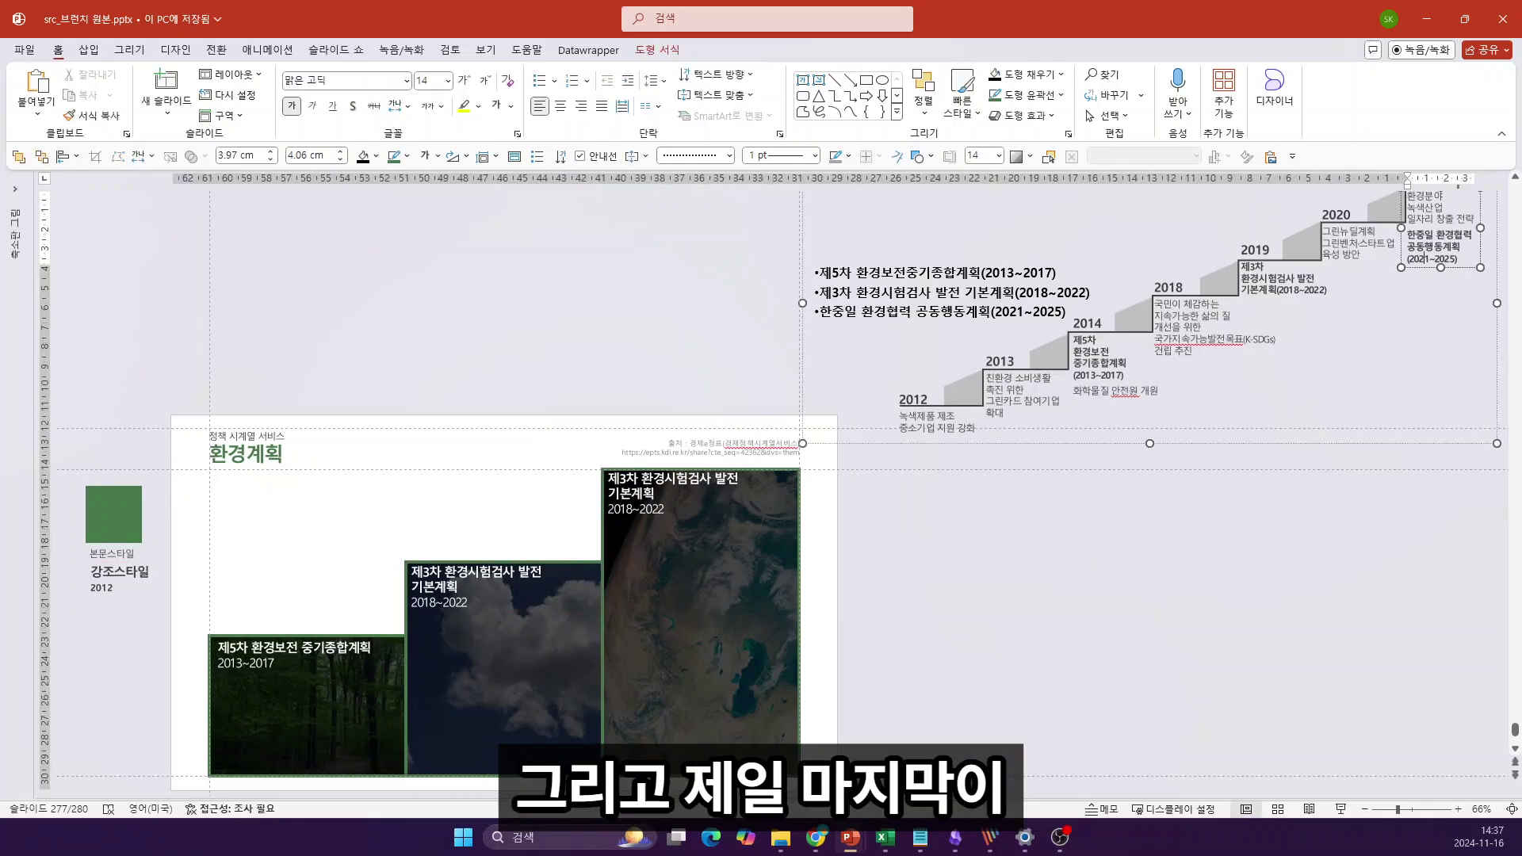
pyautogui.moveTo(1408, 234); pyautogui.dragTo(1461, 260)
pyautogui.hotkey('ctrl', 'c')
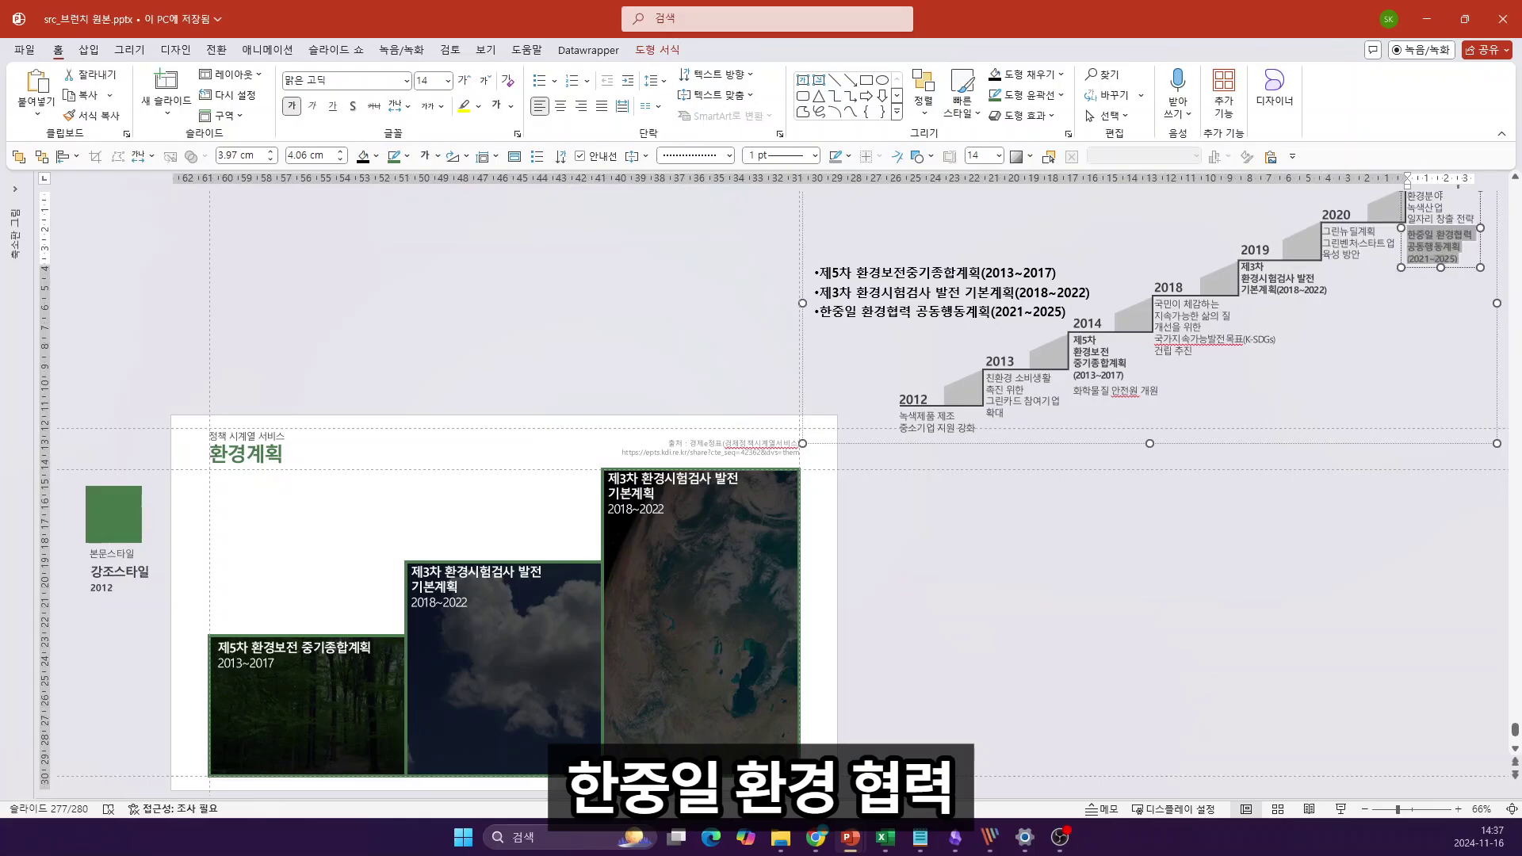
pyautogui.click(728, 499)
pyautogui.hotkey('ctrl', 'a')
pyautogui.hotkey('ctrl', 'v')
pyautogui.click(720, 529)
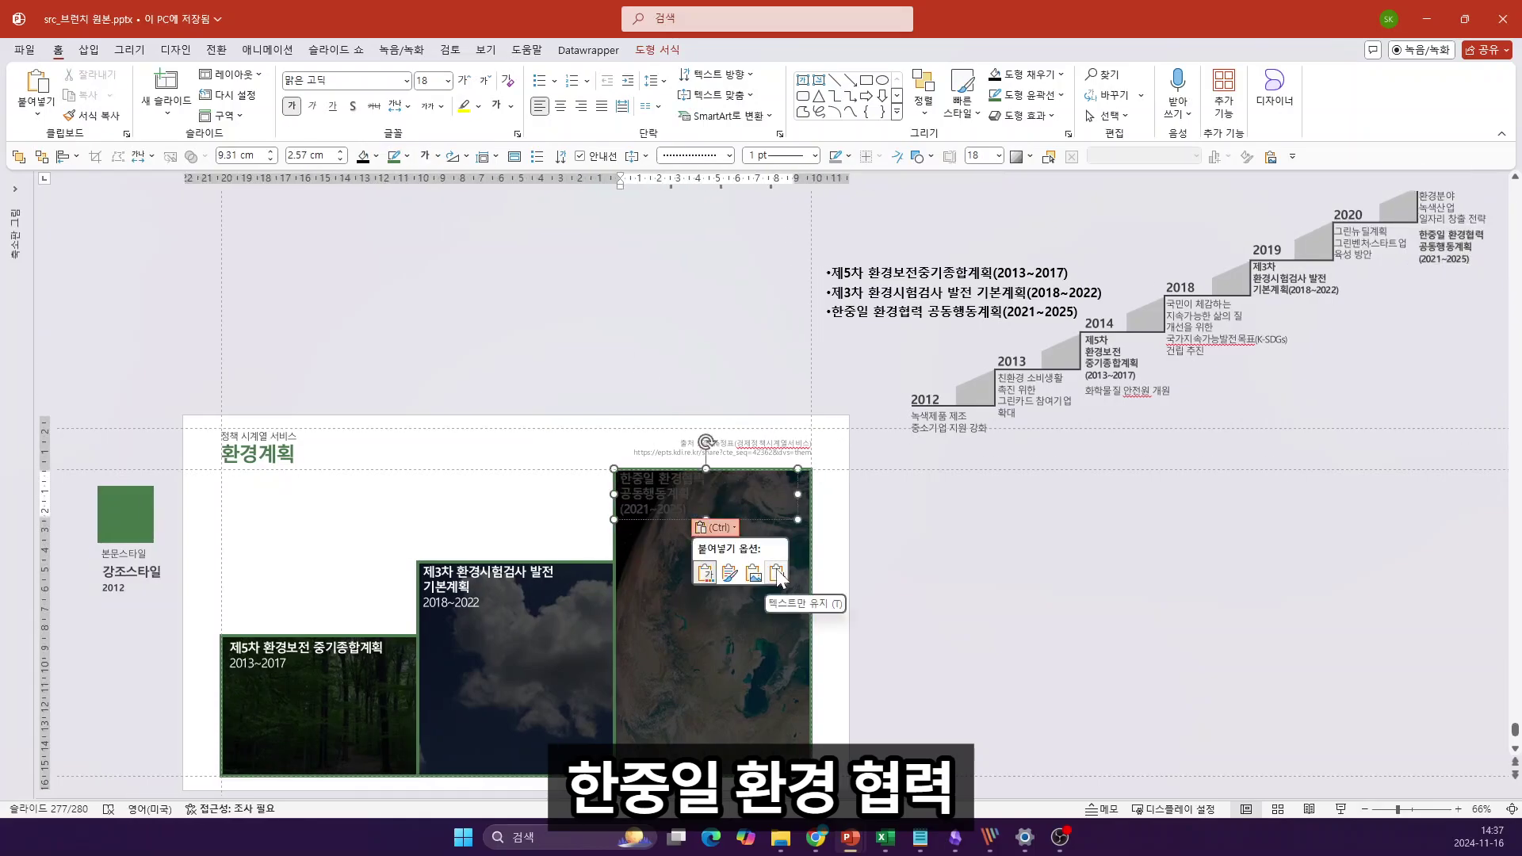
pyautogui.click(776, 572)
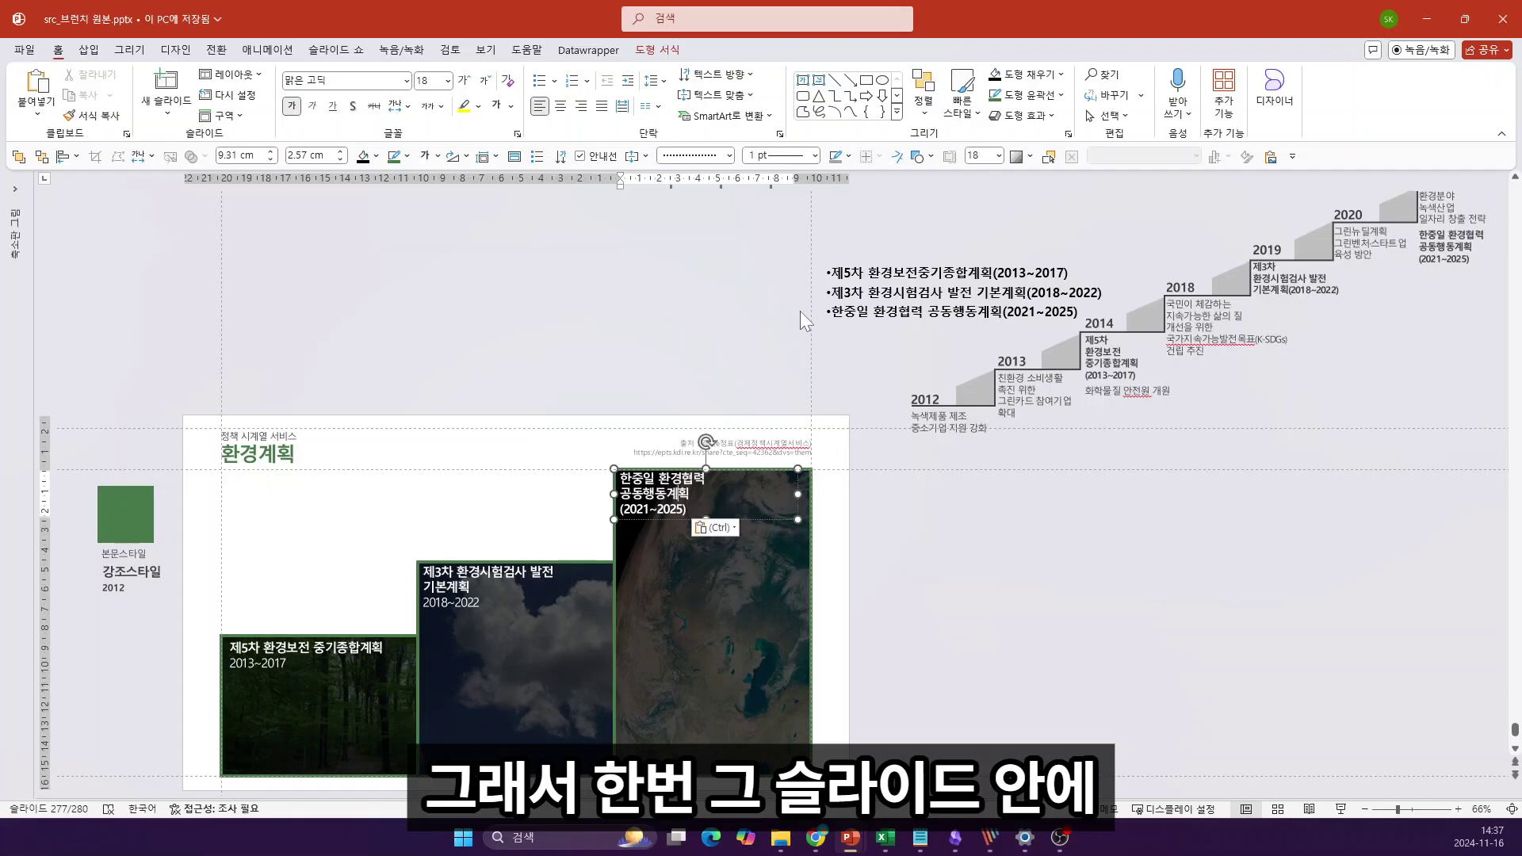
pyautogui.press('BackSpace')
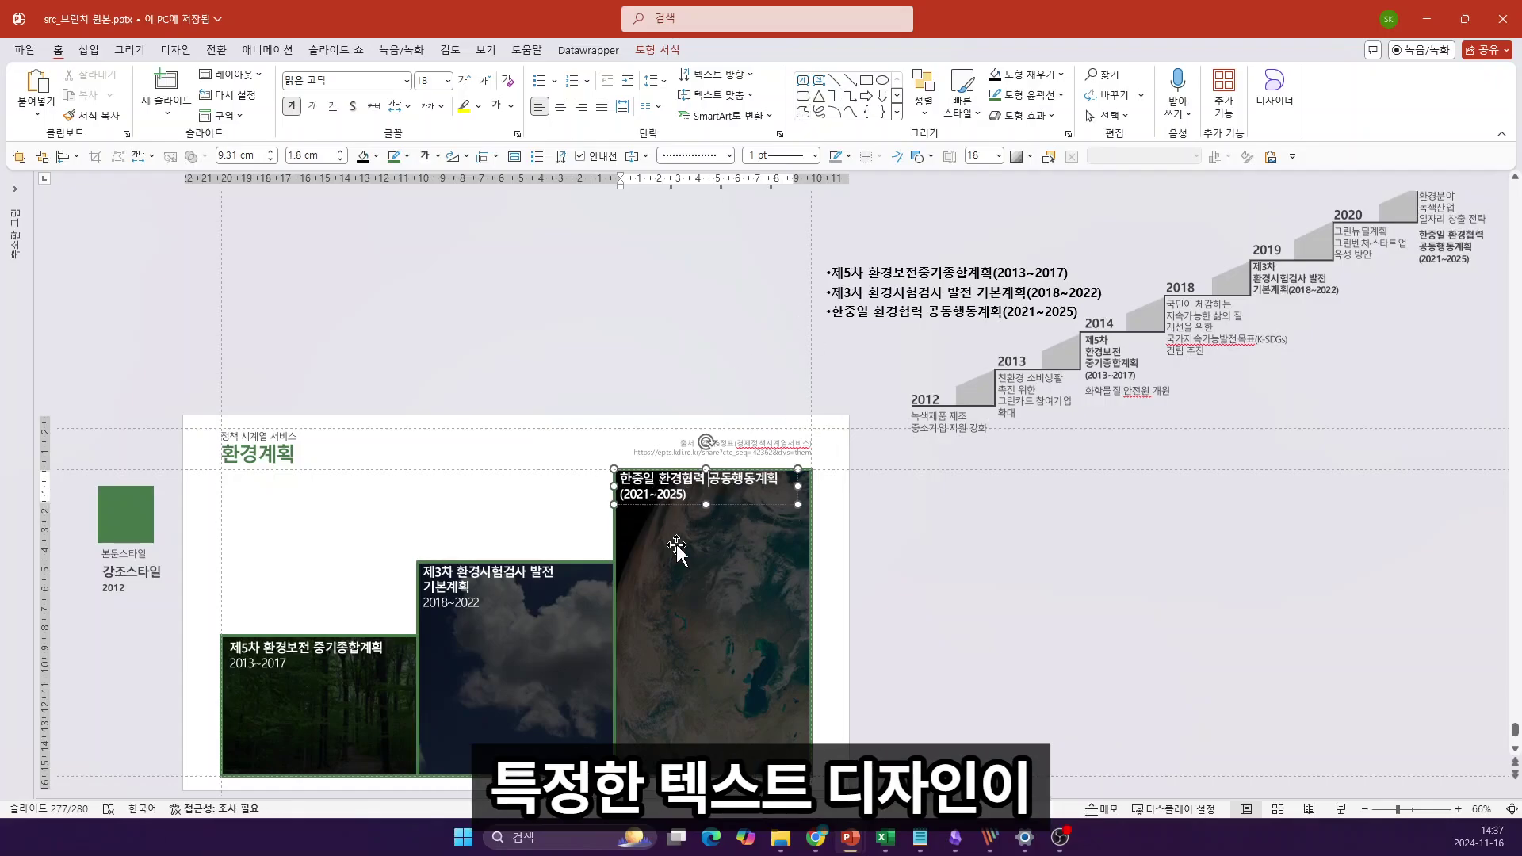
pyautogui.click(820, 557)
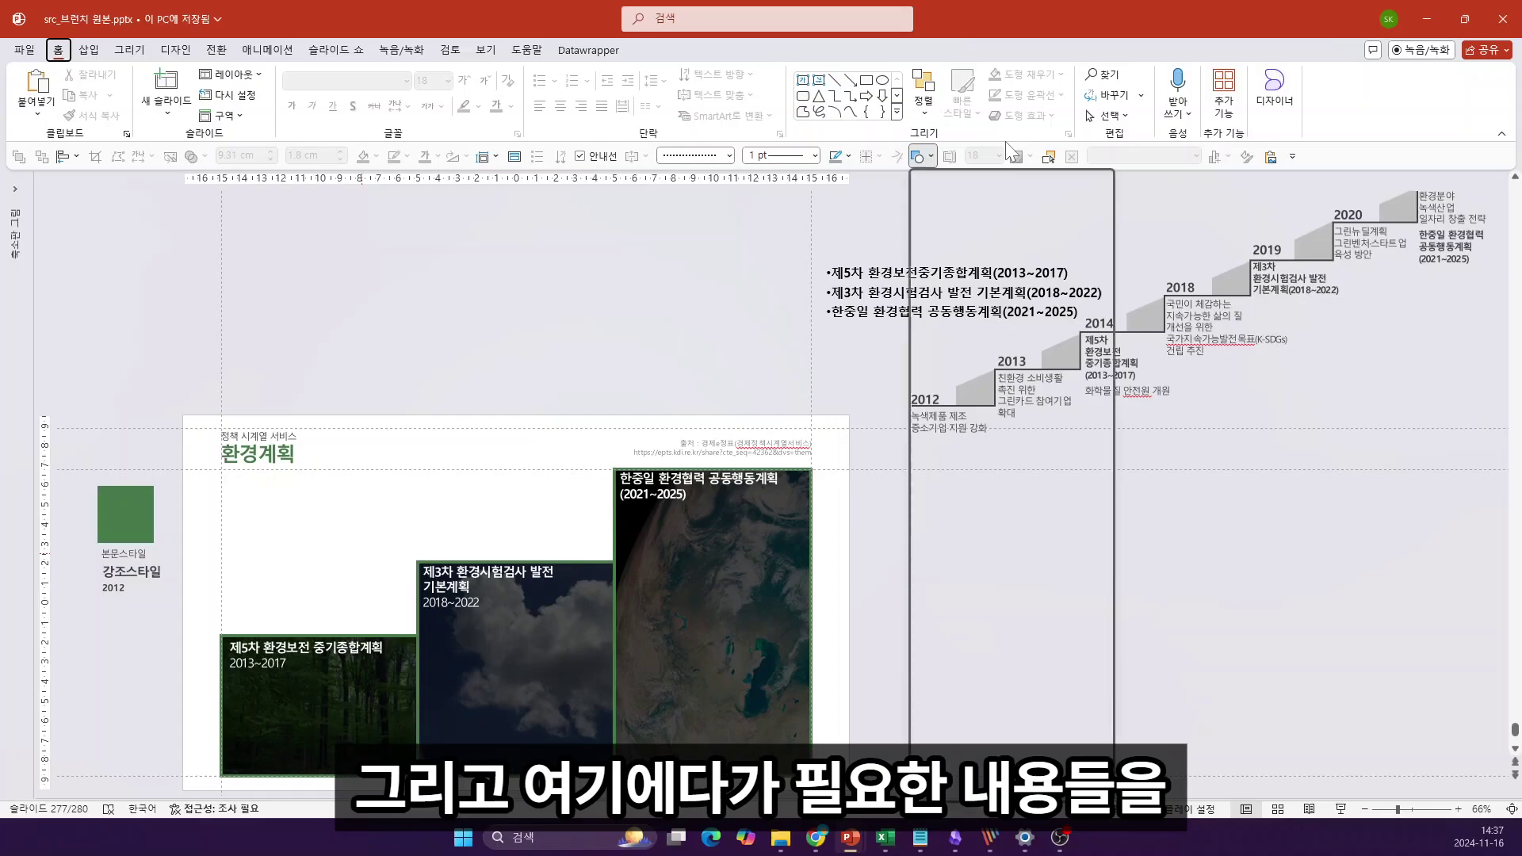
pyautogui.click(922, 156)
pyautogui.click(1018, 198)
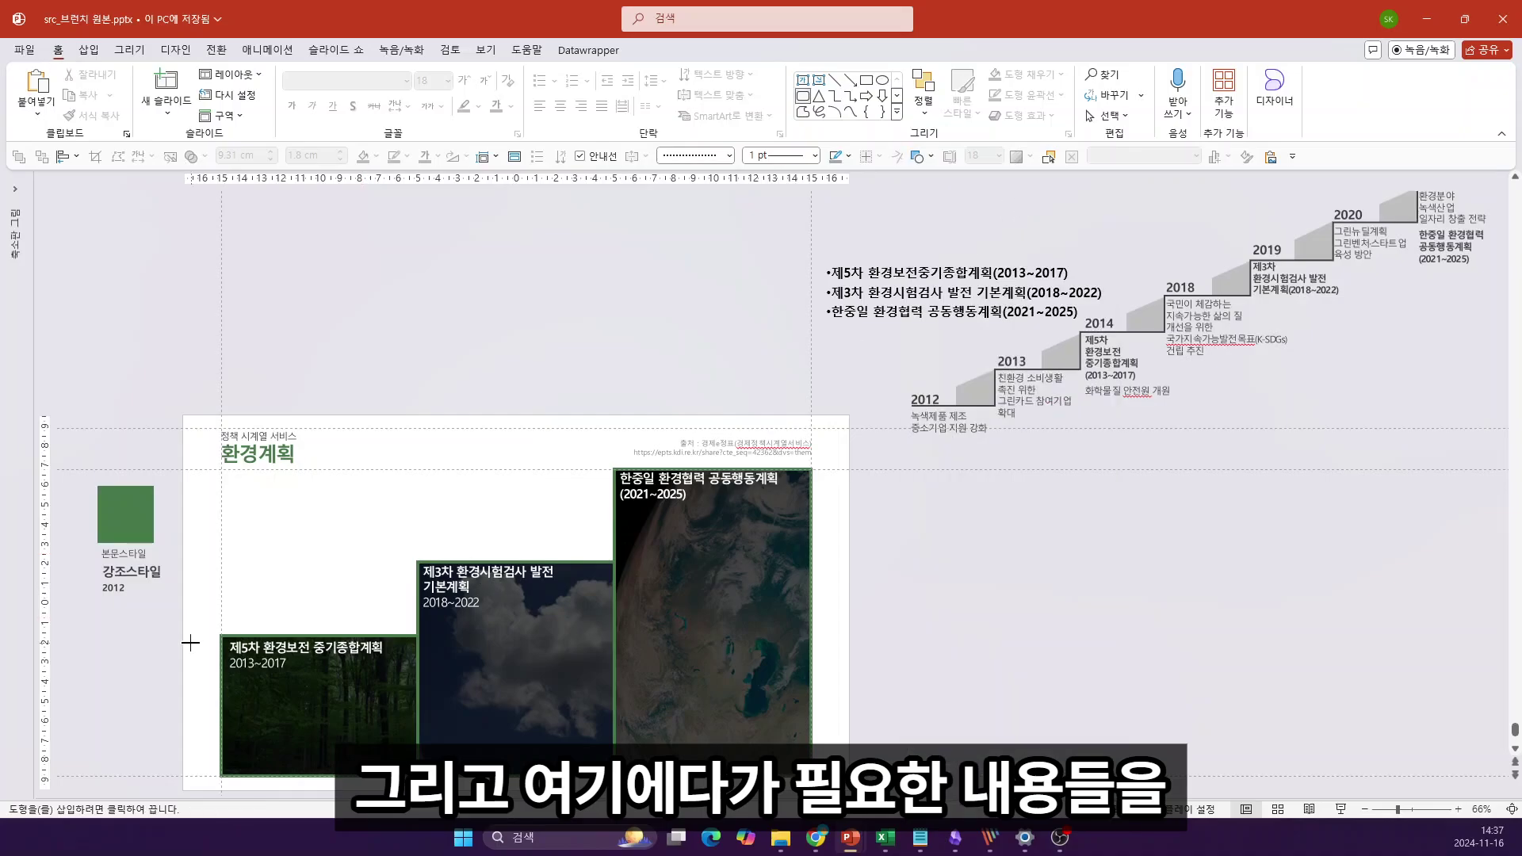
pyautogui.press('Escape')
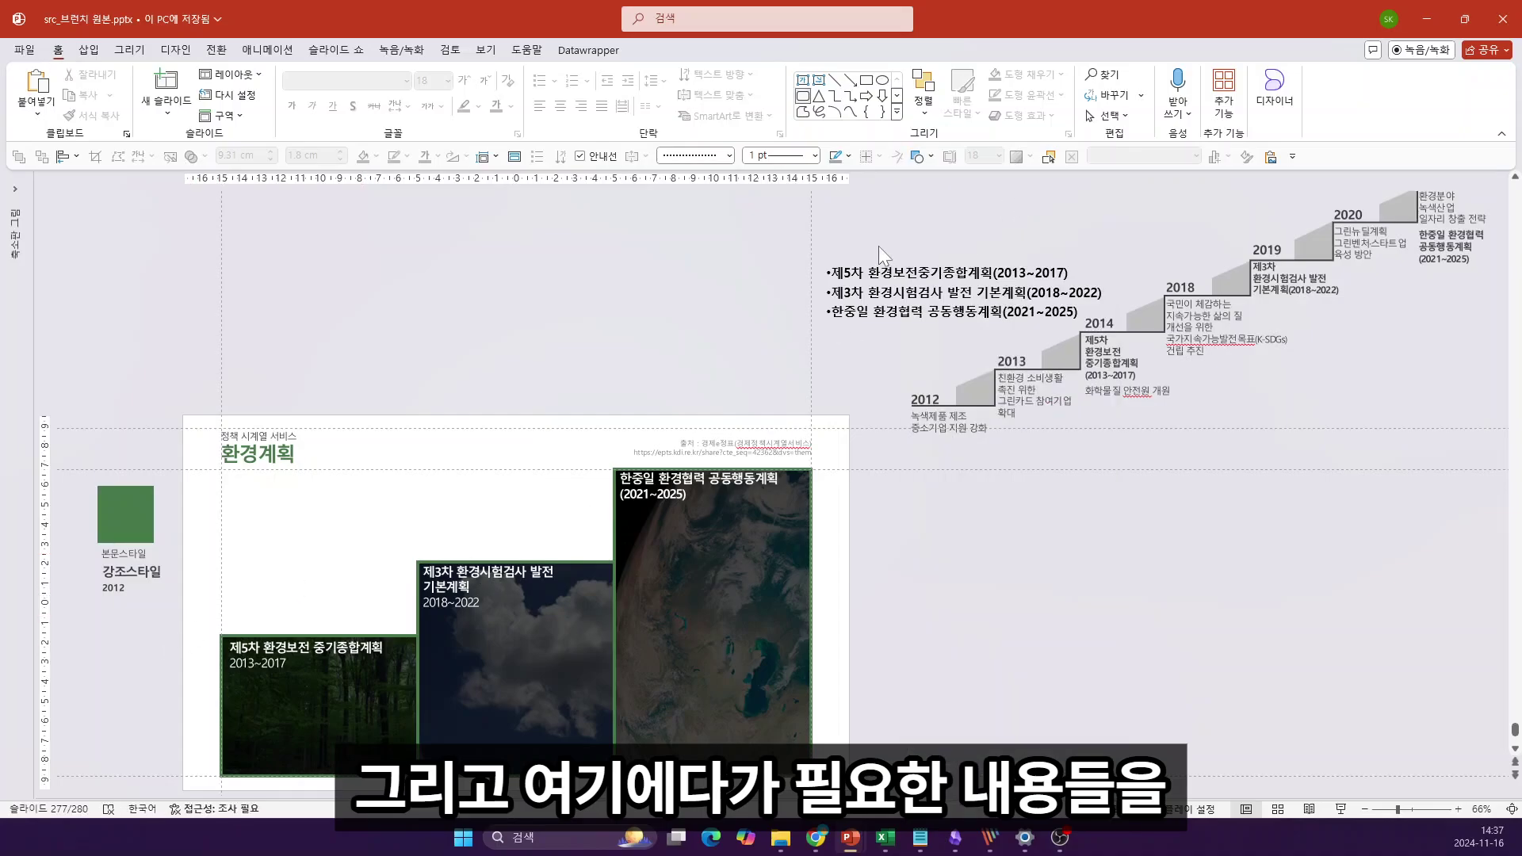
# Step: Draw a rectangle with rounded top corners, about 3.5 × 1.3 cm, as a tab on the lowest step's top edge, aligned with the label's left side
pyautogui.click(922, 158)
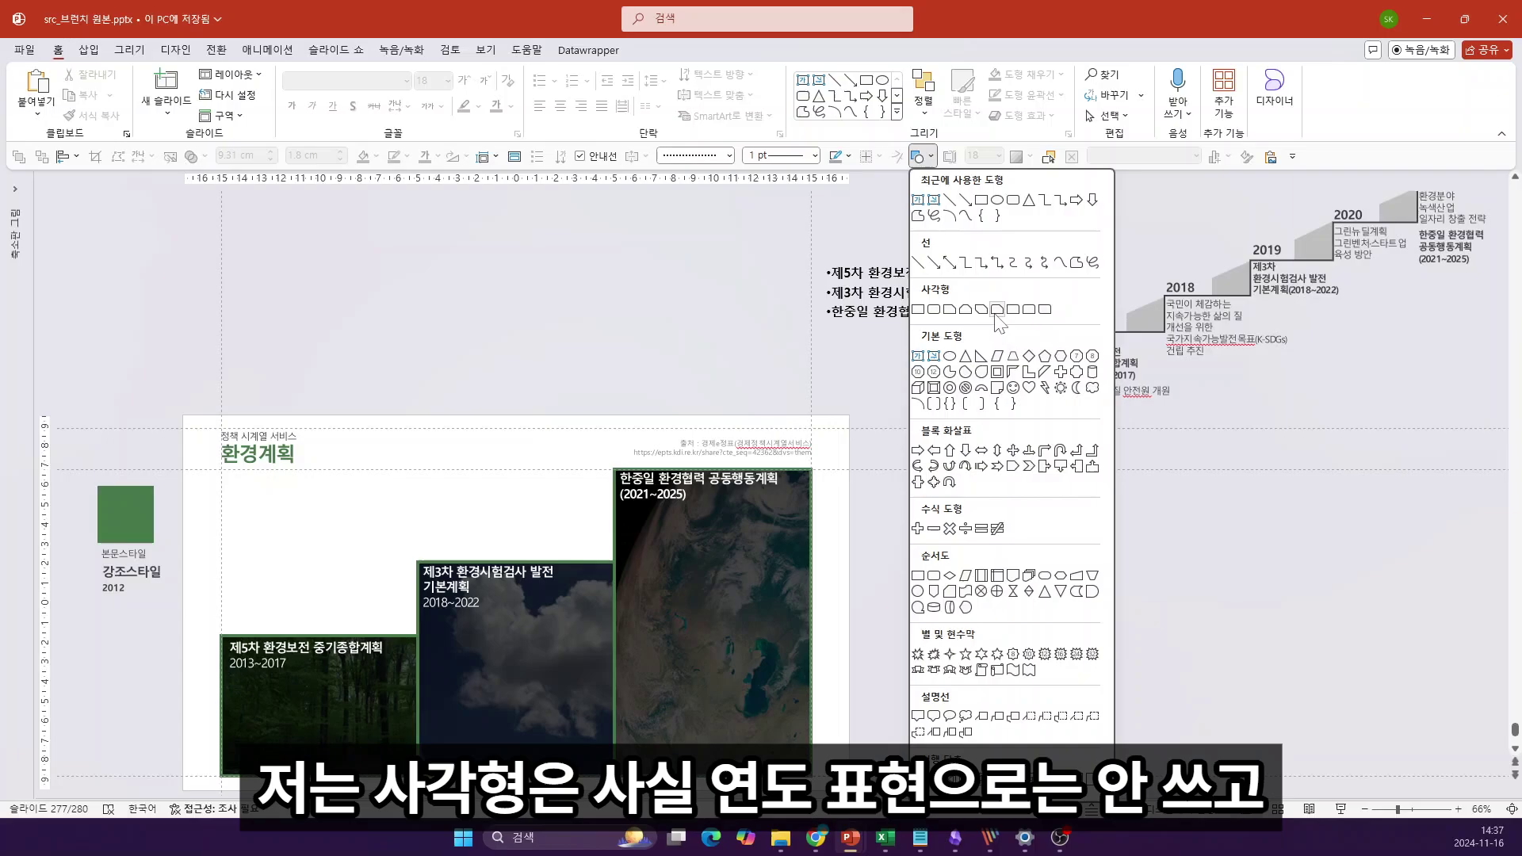
pyautogui.click(1029, 309)
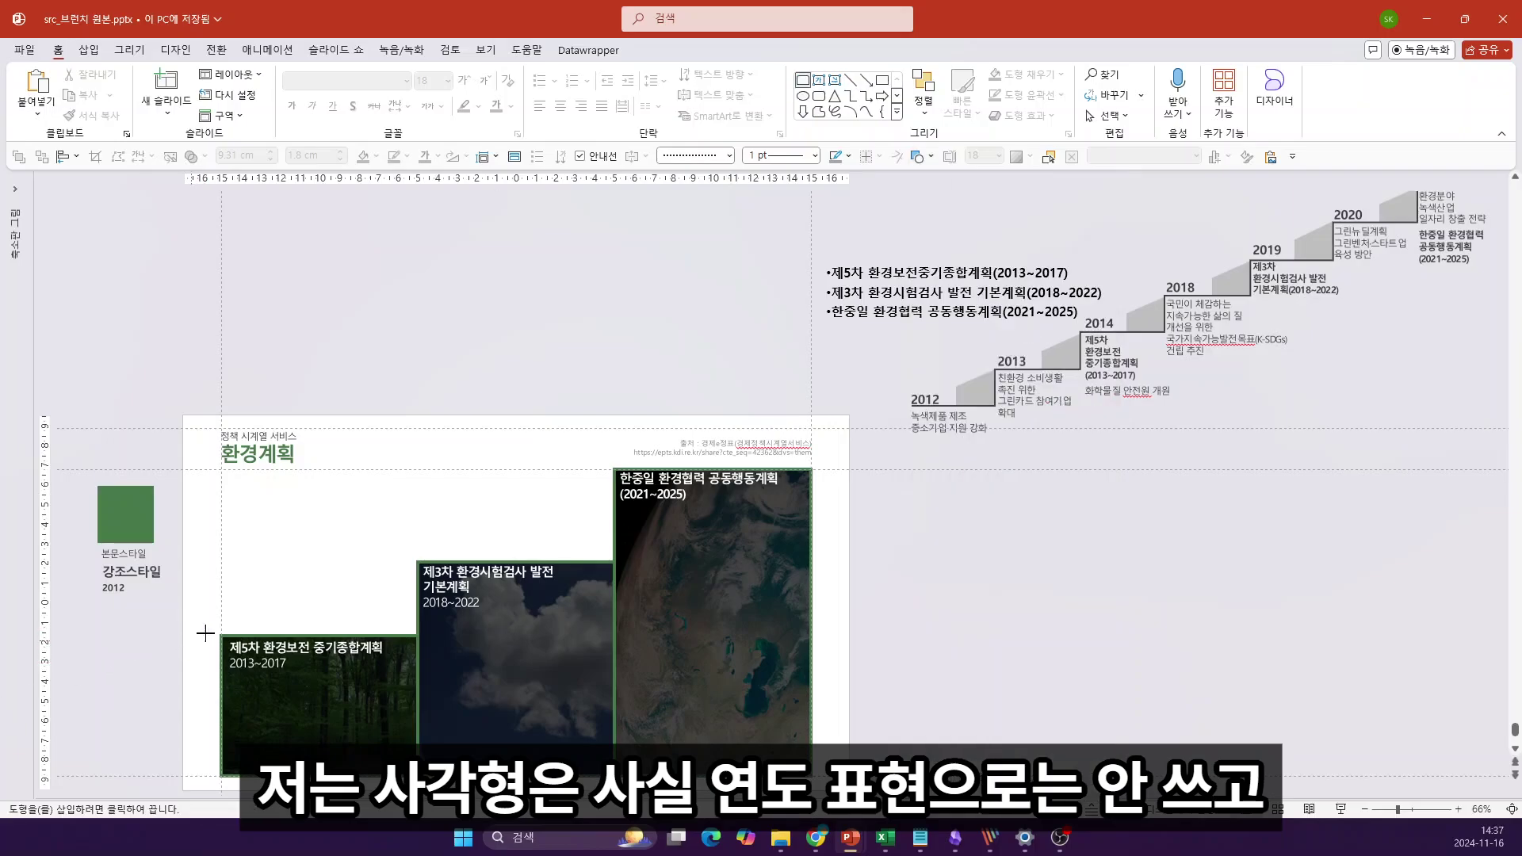
pyautogui.moveTo(234, 613); pyautogui.dragTo(305, 639)
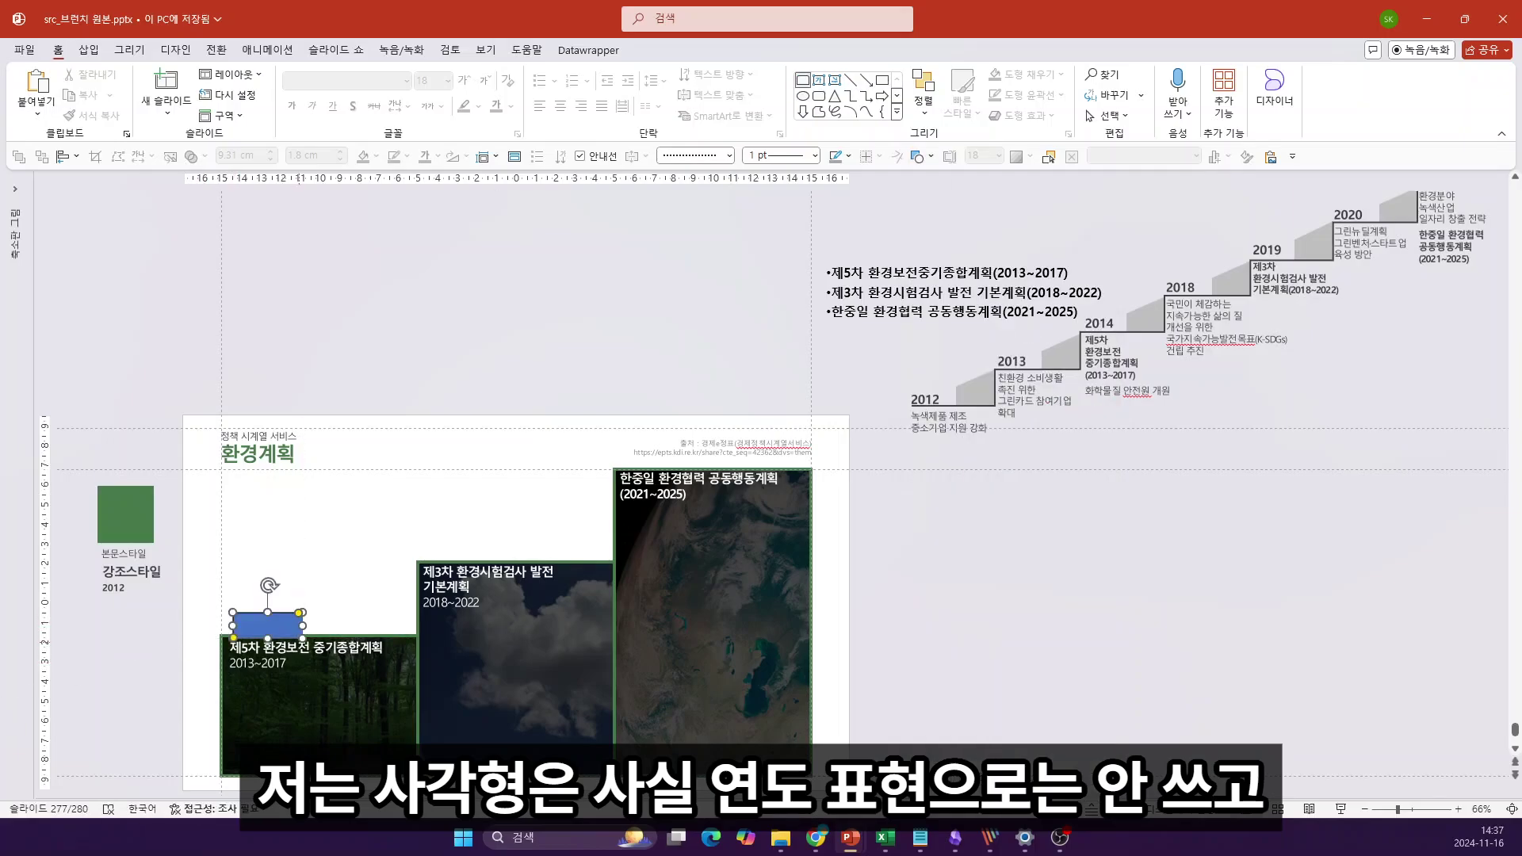
pyautogui.scroll(6, 305, 639)
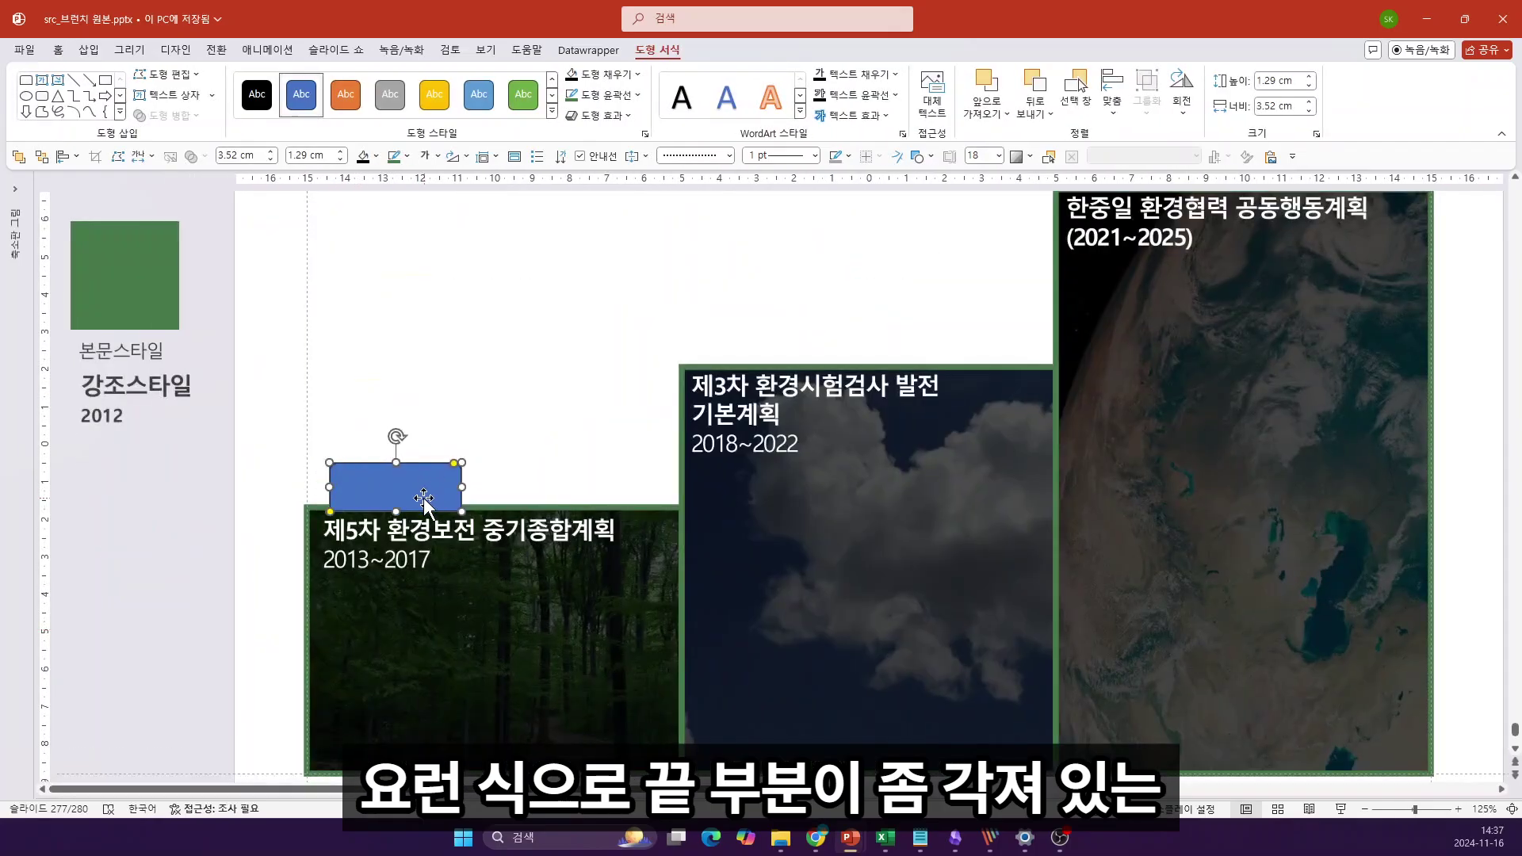
pyautogui.moveTo(425, 493); pyautogui.dragTo(419, 492)
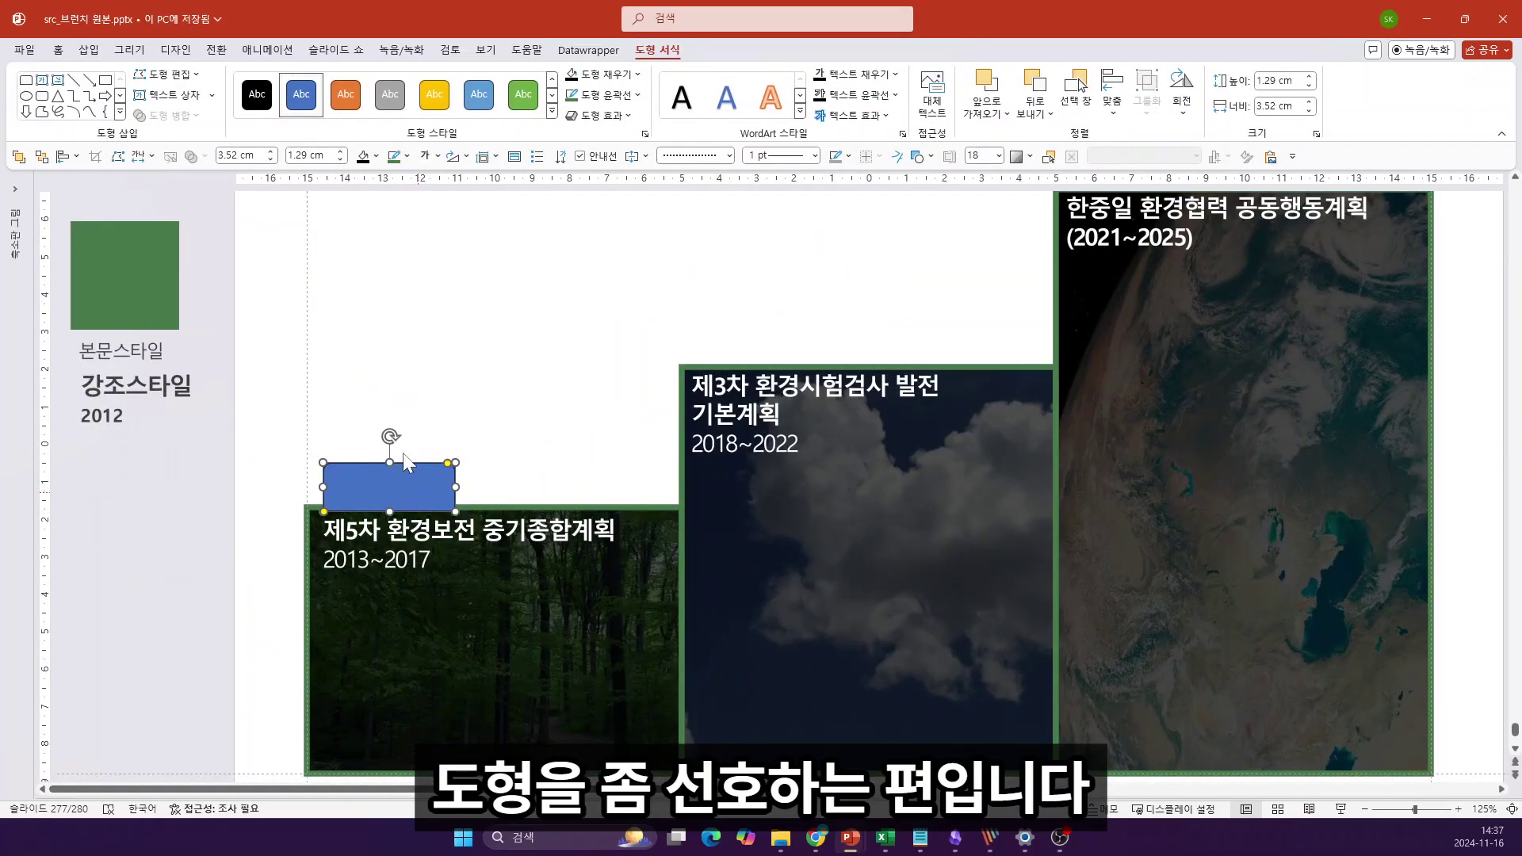
pyautogui.click(391, 355)
# Step: Apply the green sample square's formatting to the tab and enter 2014 in it
pyautogui.click(149, 297)
pyautogui.hotkey('ctrl', 'shift', 'c')
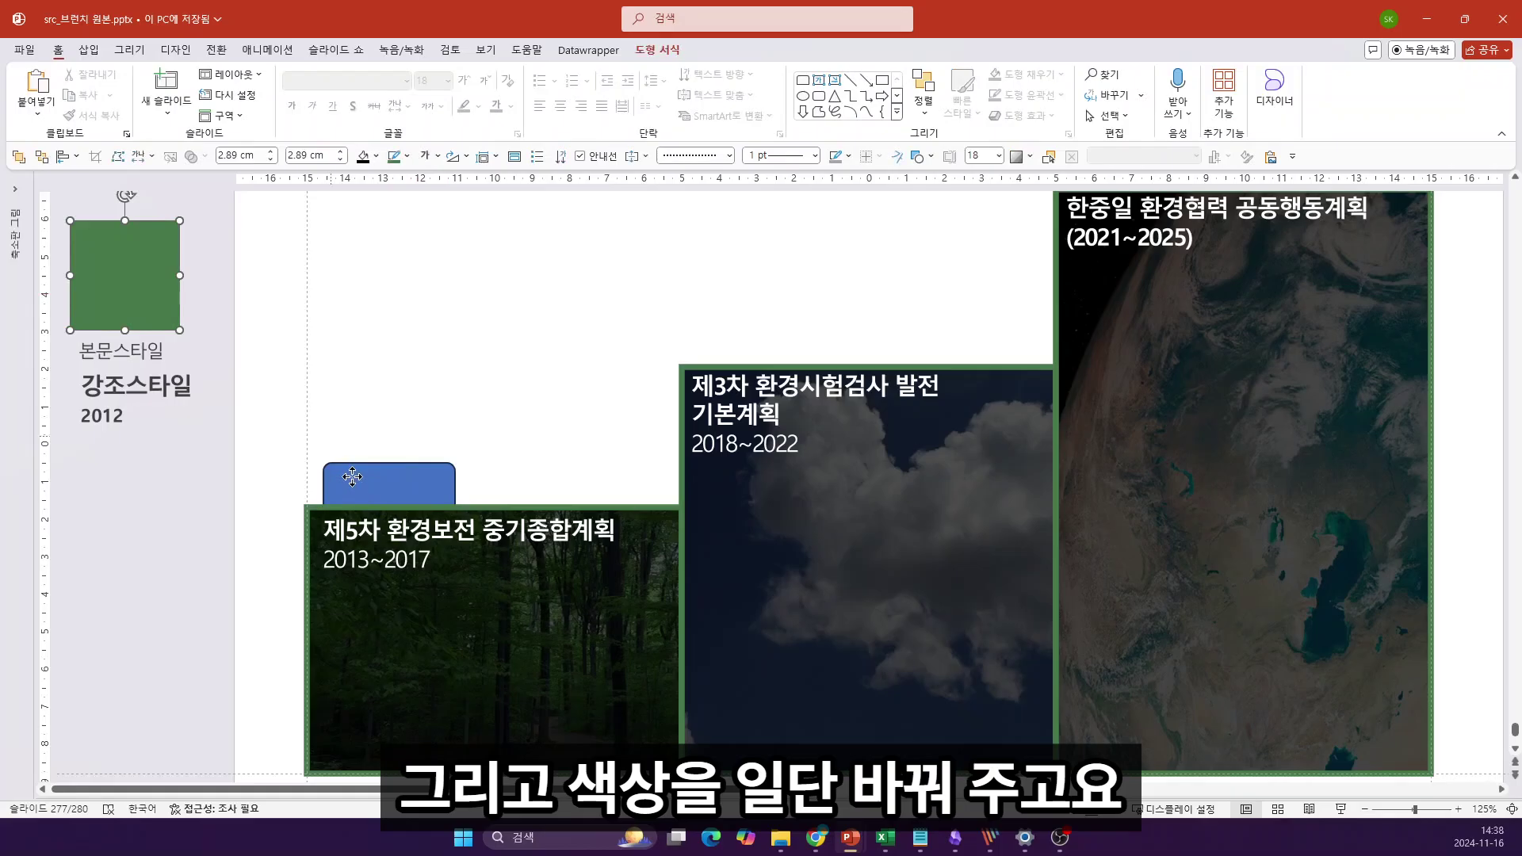
pyautogui.click(349, 479)
pyautogui.hotkey('ctrl', 'shift', 'v')
pyautogui.scroll(-5, 431, 399)
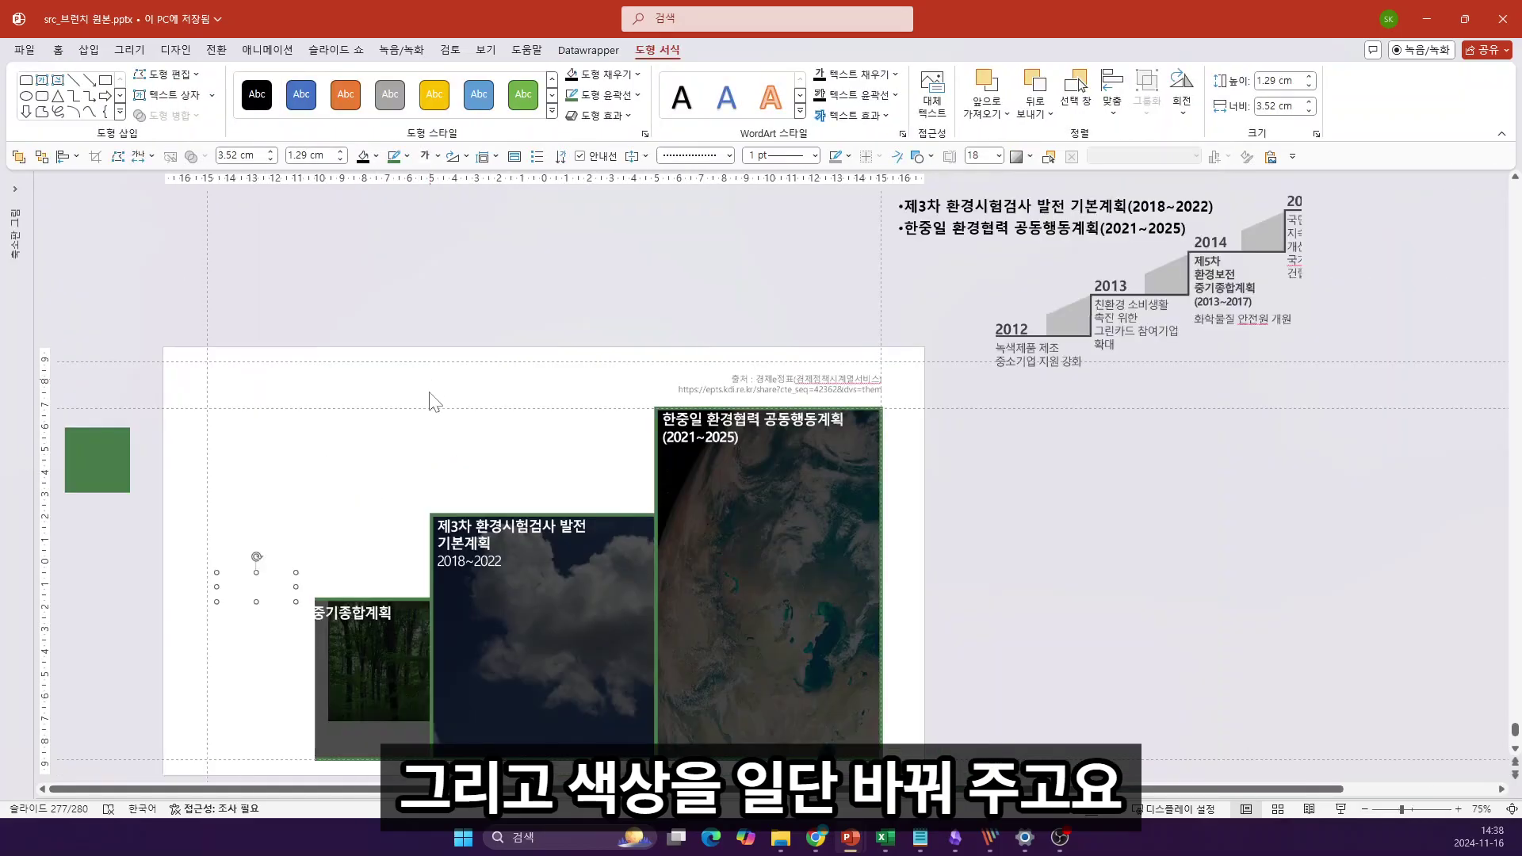
pyautogui.write('2014')
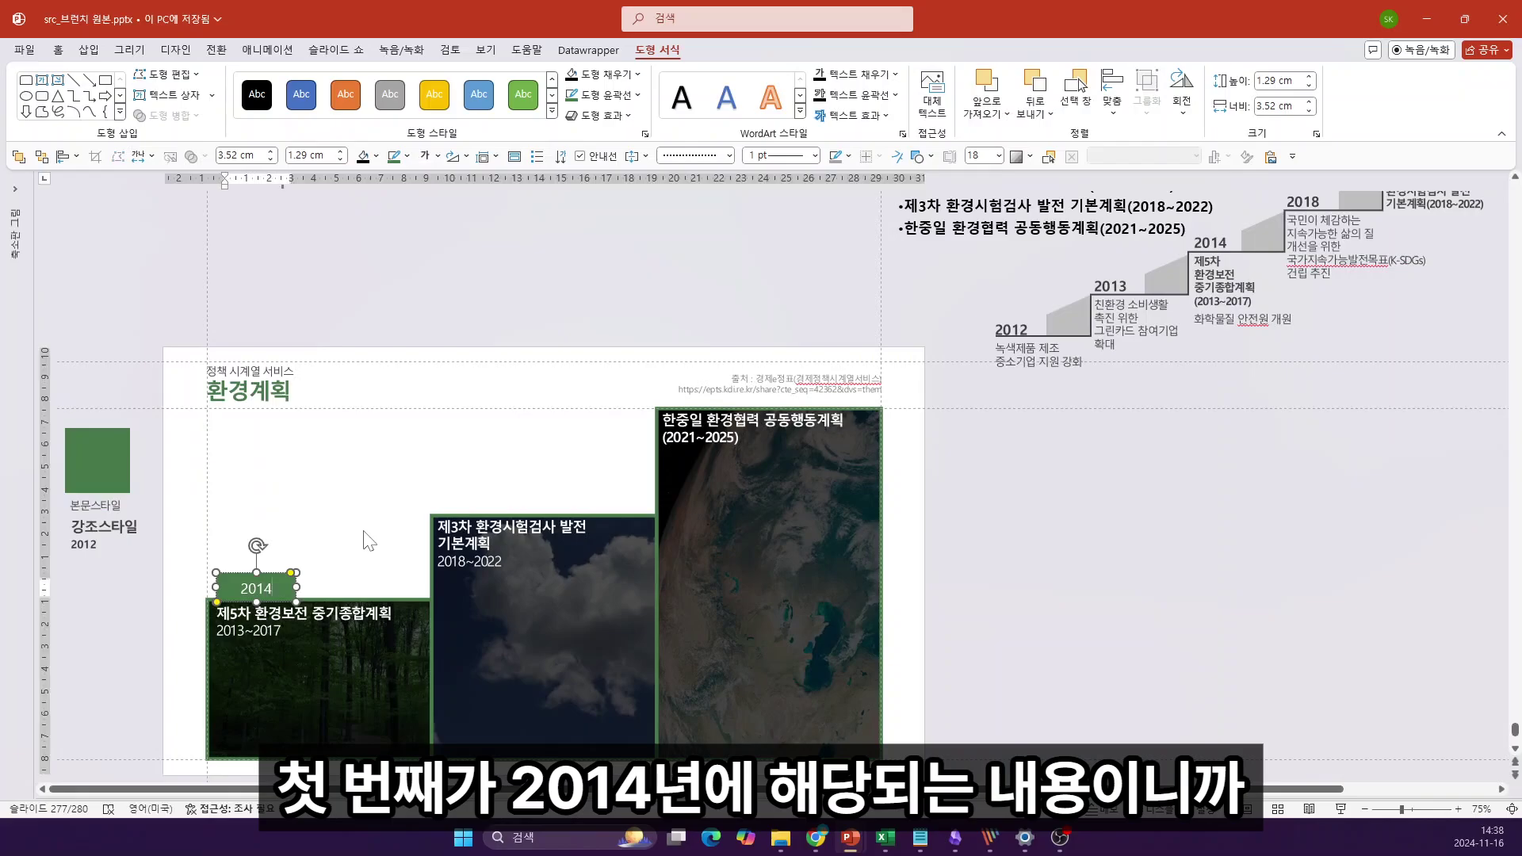
# Step: Apply the 강조스타일 sample's text formatting to the 2014 tab and make its text white
pyautogui.click(105, 527)
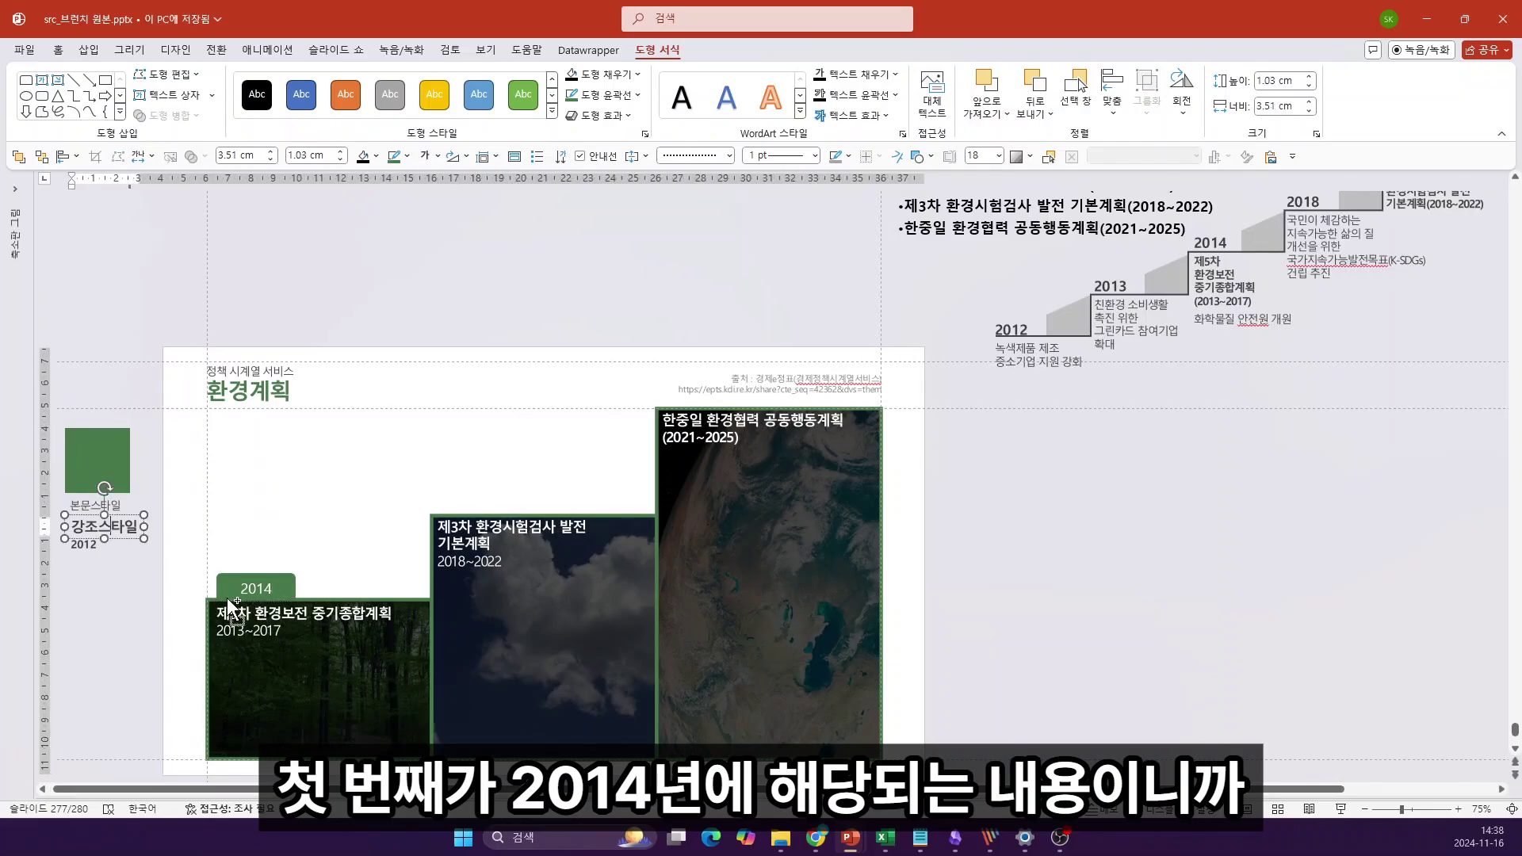
pyautogui.hotkey('ctrl', 'a')
pyautogui.hotkey('ctrl', 'shift', 'c')
pyautogui.click(256, 588)
pyautogui.hotkey('ctrl', 'a')
pyautogui.hotkey('ctrl', 'shift', 'v')
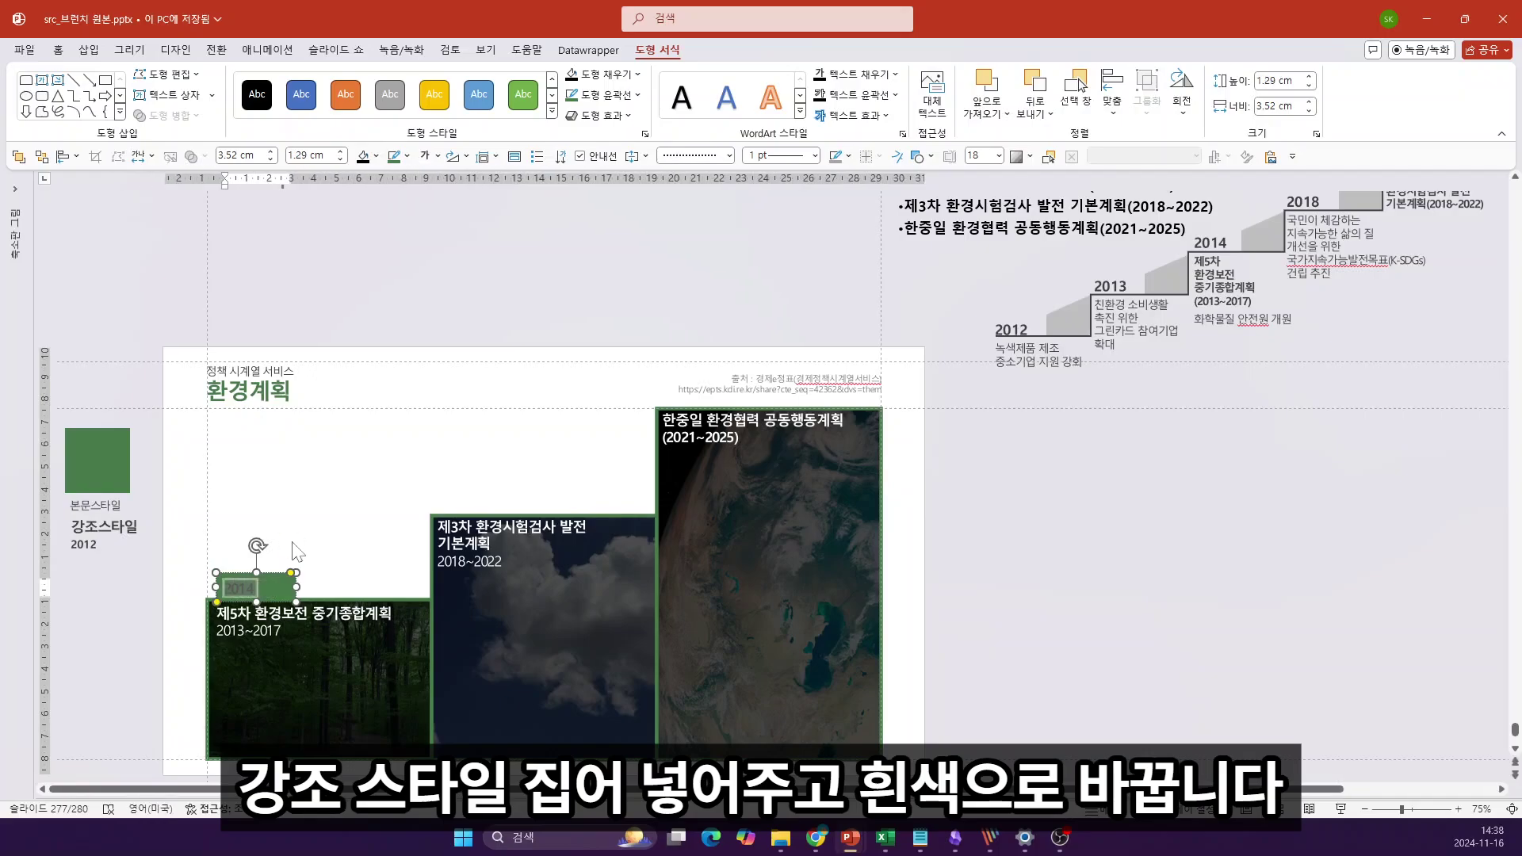
pyautogui.press('alt')
pyautogui.press('0')
pyautogui.press('6')
pyautogui.press('Return')
pyautogui.press('Escape')
pyautogui.press('Escape')
# Step: Copy the 2014 tab onto the middle step's top edge and change its year to 2019
pyautogui.moveTo(274, 587); pyautogui.dragTo(473, 502)
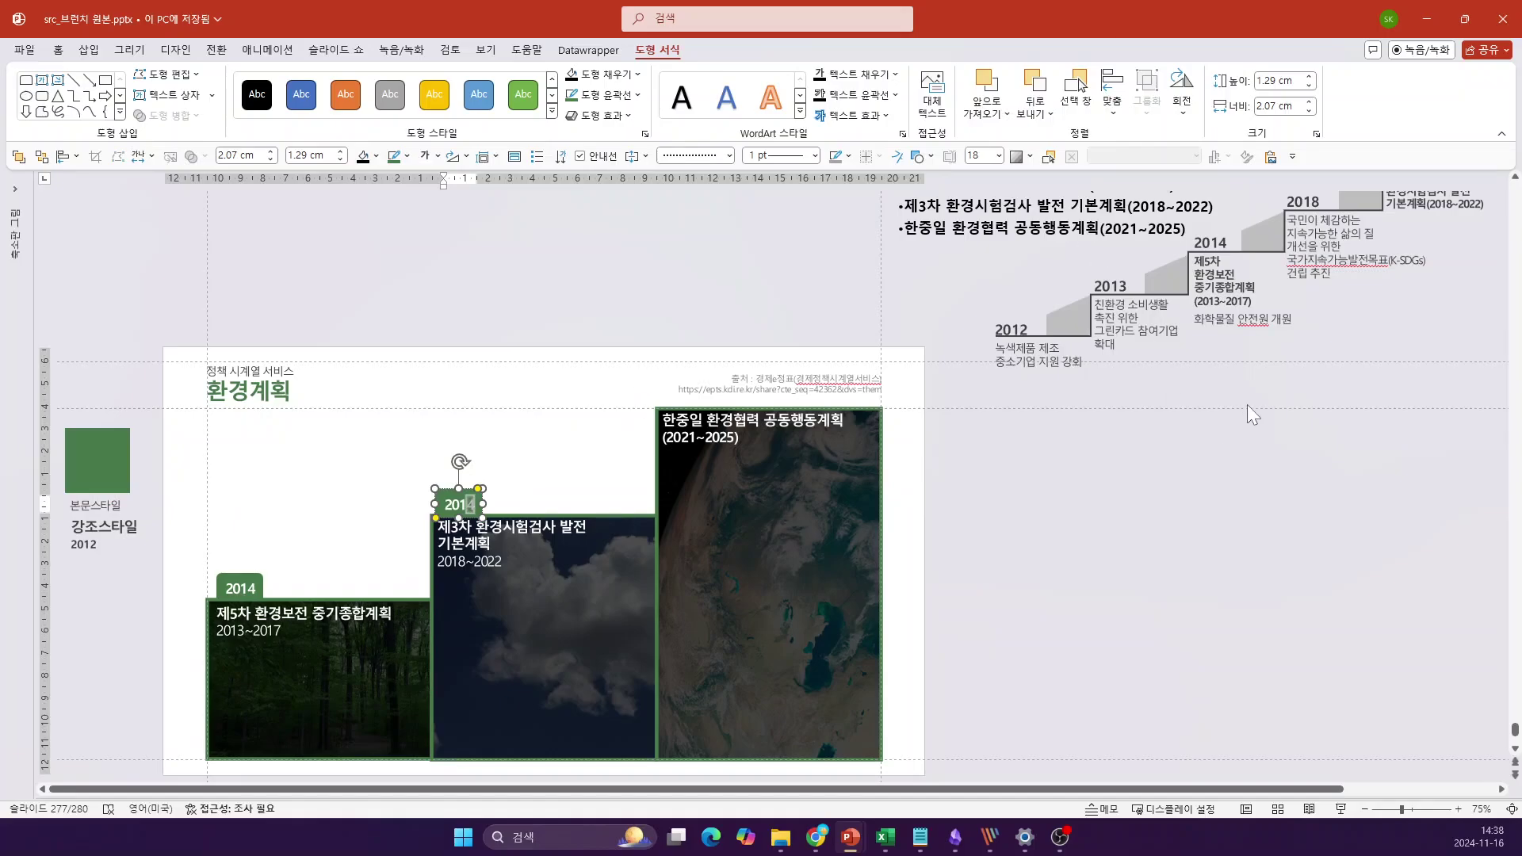
pyautogui.scroll(1, 1248, 416)
pyautogui.scroll(1, 1248, 415)
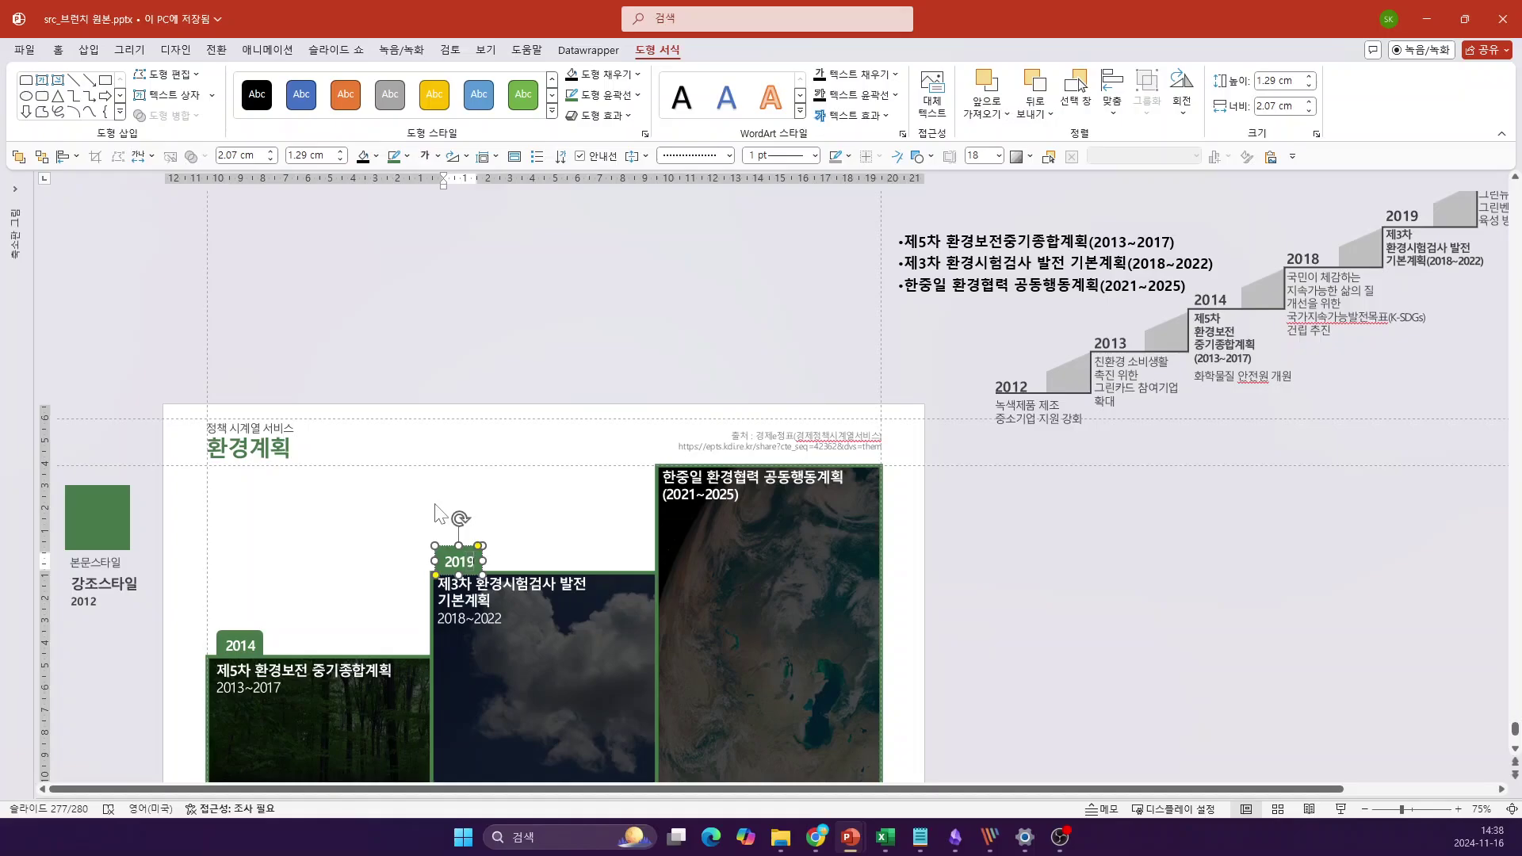
# Step: Copy the 2019 tab to beside the top of the tallest step and move that step's label down to make room for it
pyautogui.moveTo(481, 545); pyautogui.dragTo(646, 473)
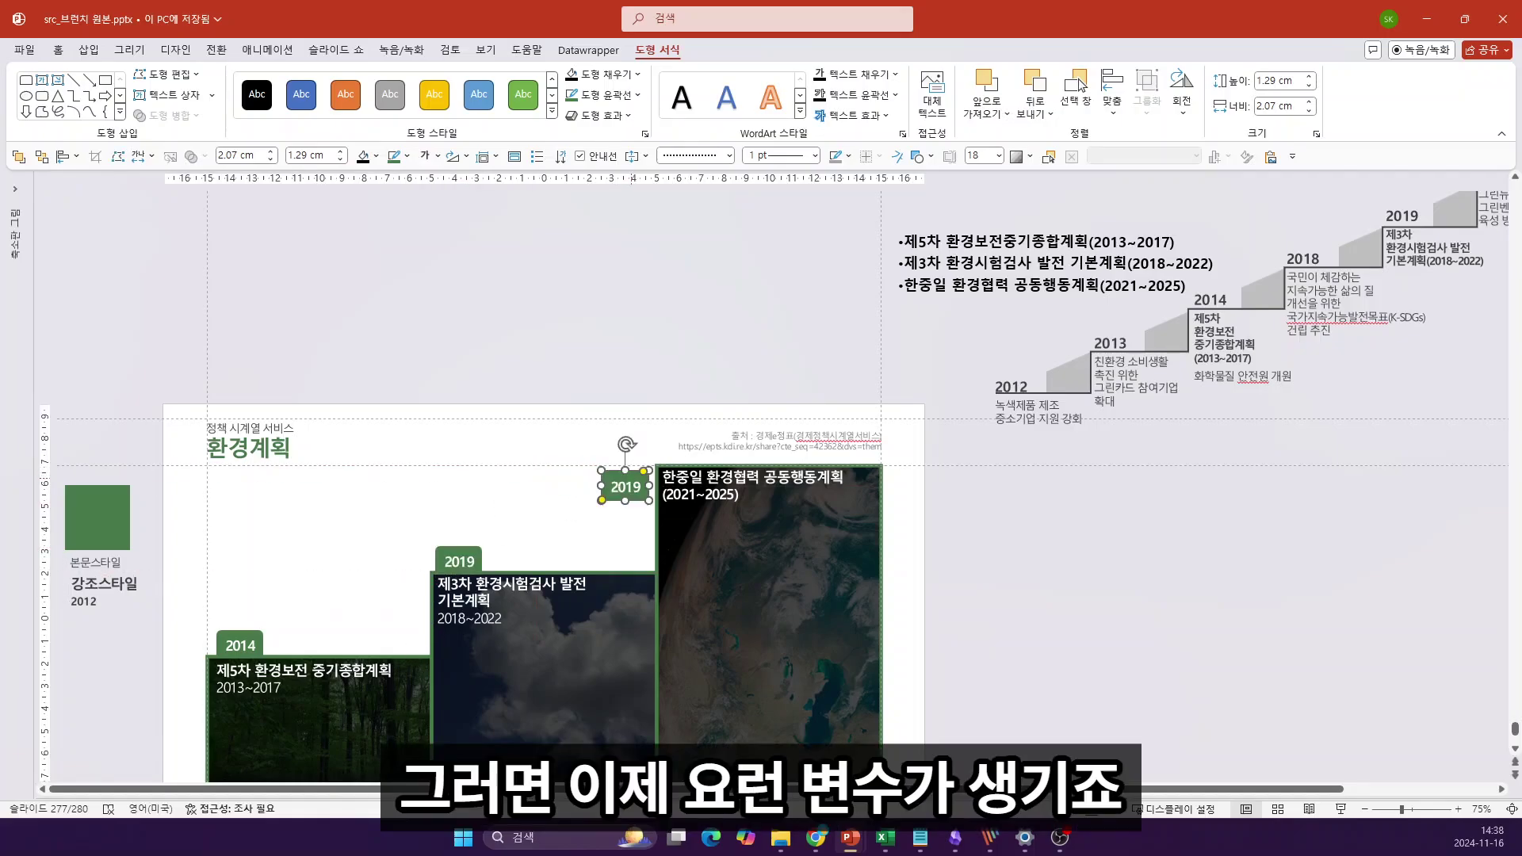
pyautogui.click(723, 509)
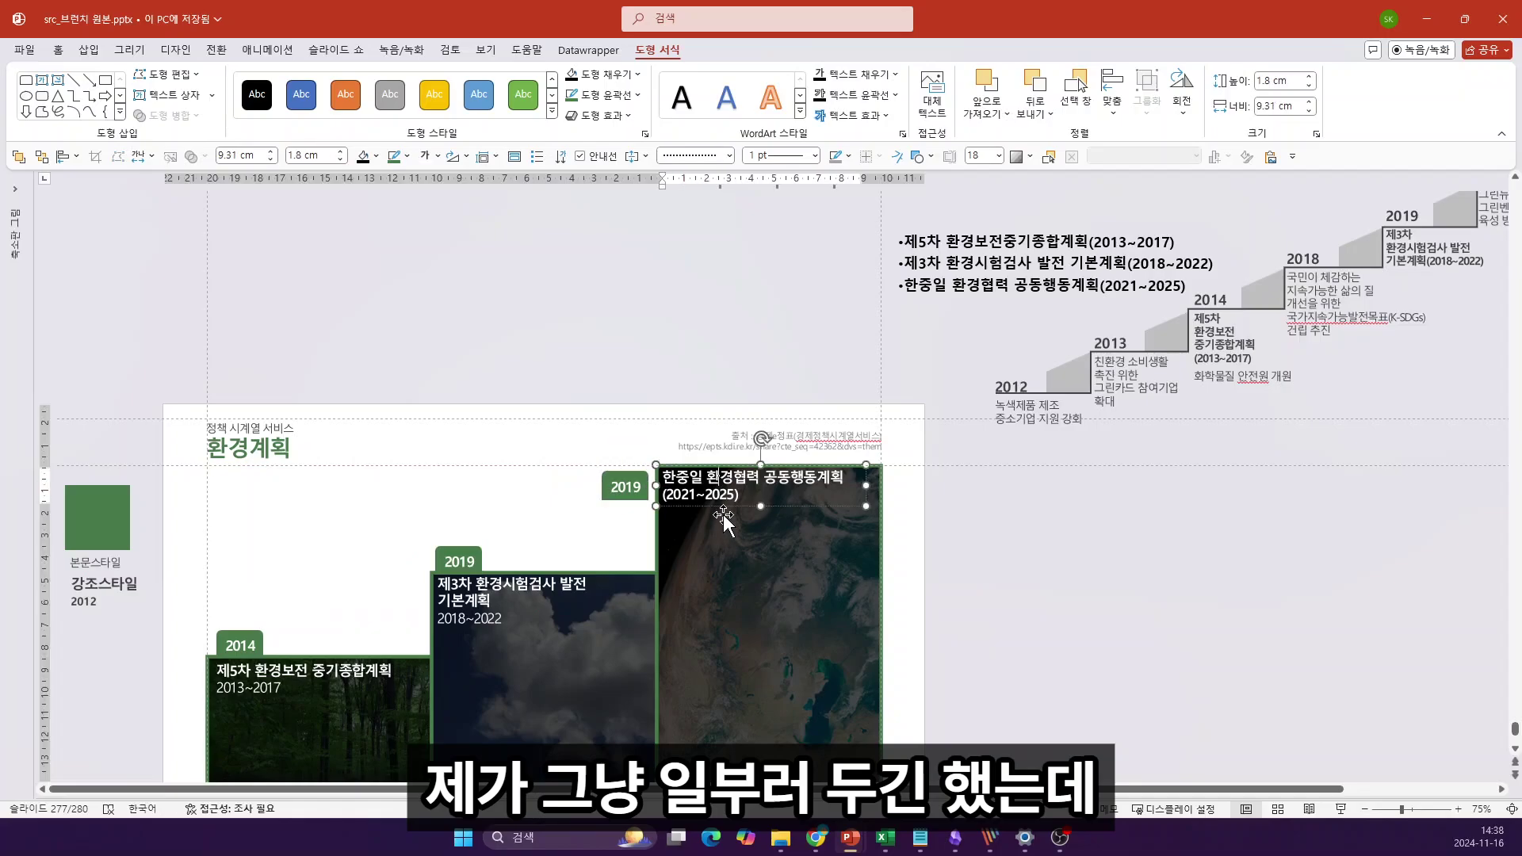
pyautogui.moveTo(722, 507); pyautogui.dragTo(724, 548)
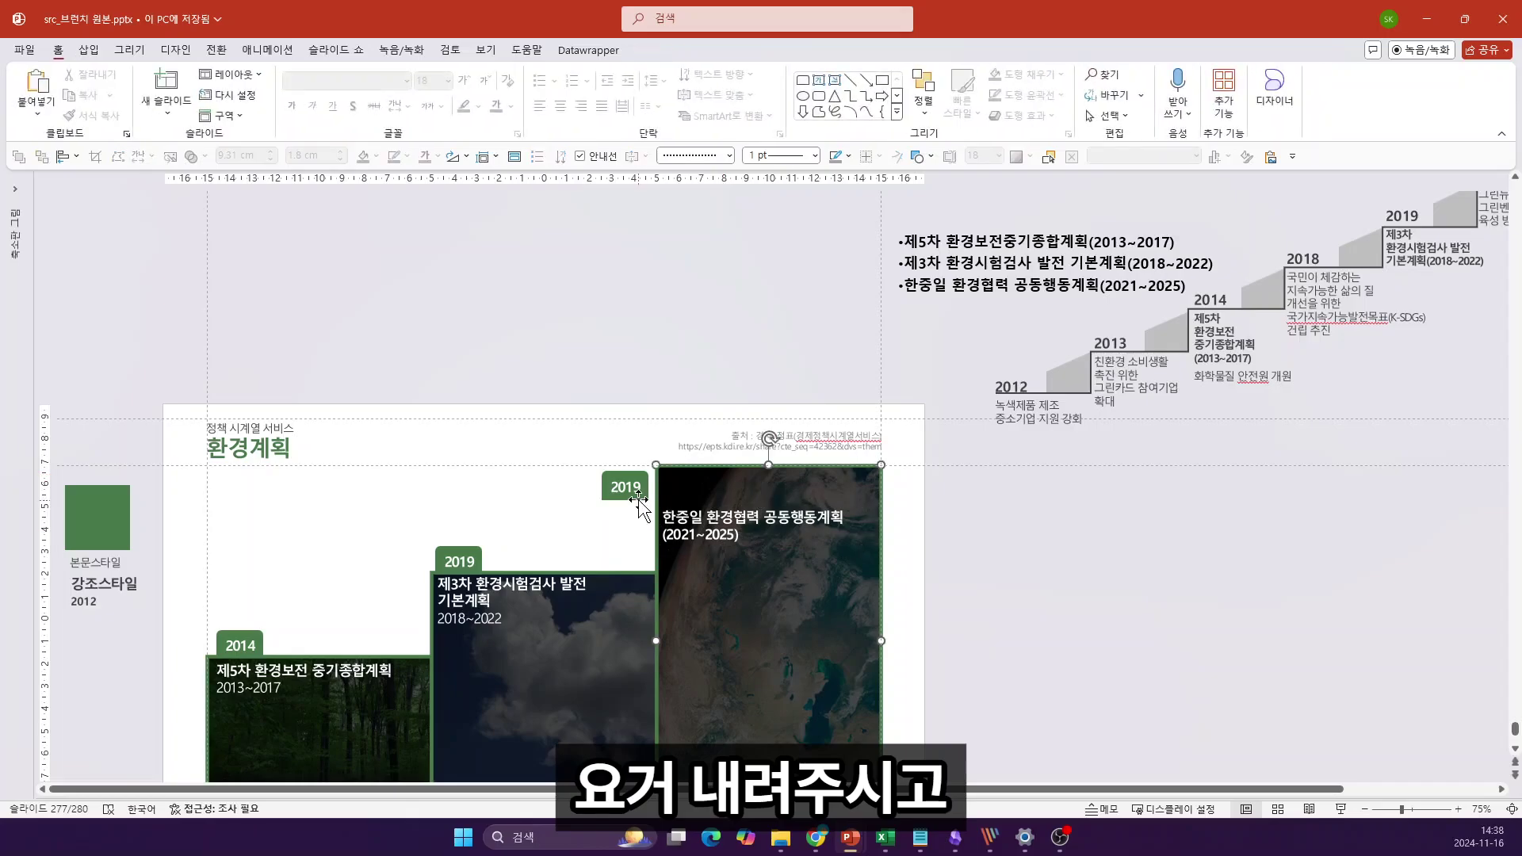
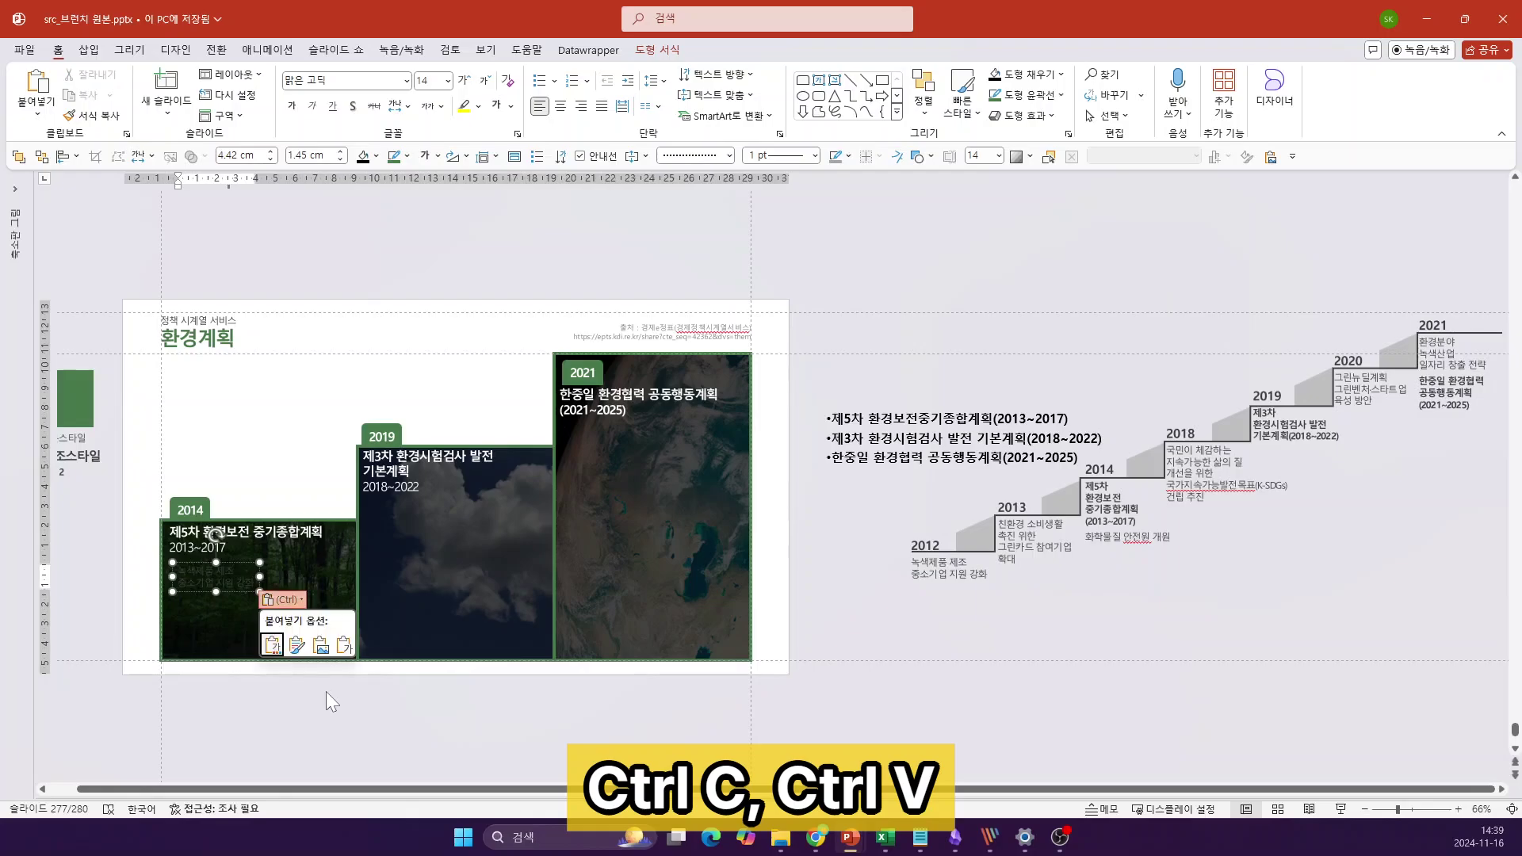
# Step: Keep the pasted 녹색제품 제조 중소기업 지원 강화 note as text only and place it low in the lowest step as one line prefixed with 2012
pyautogui.click(341, 647)
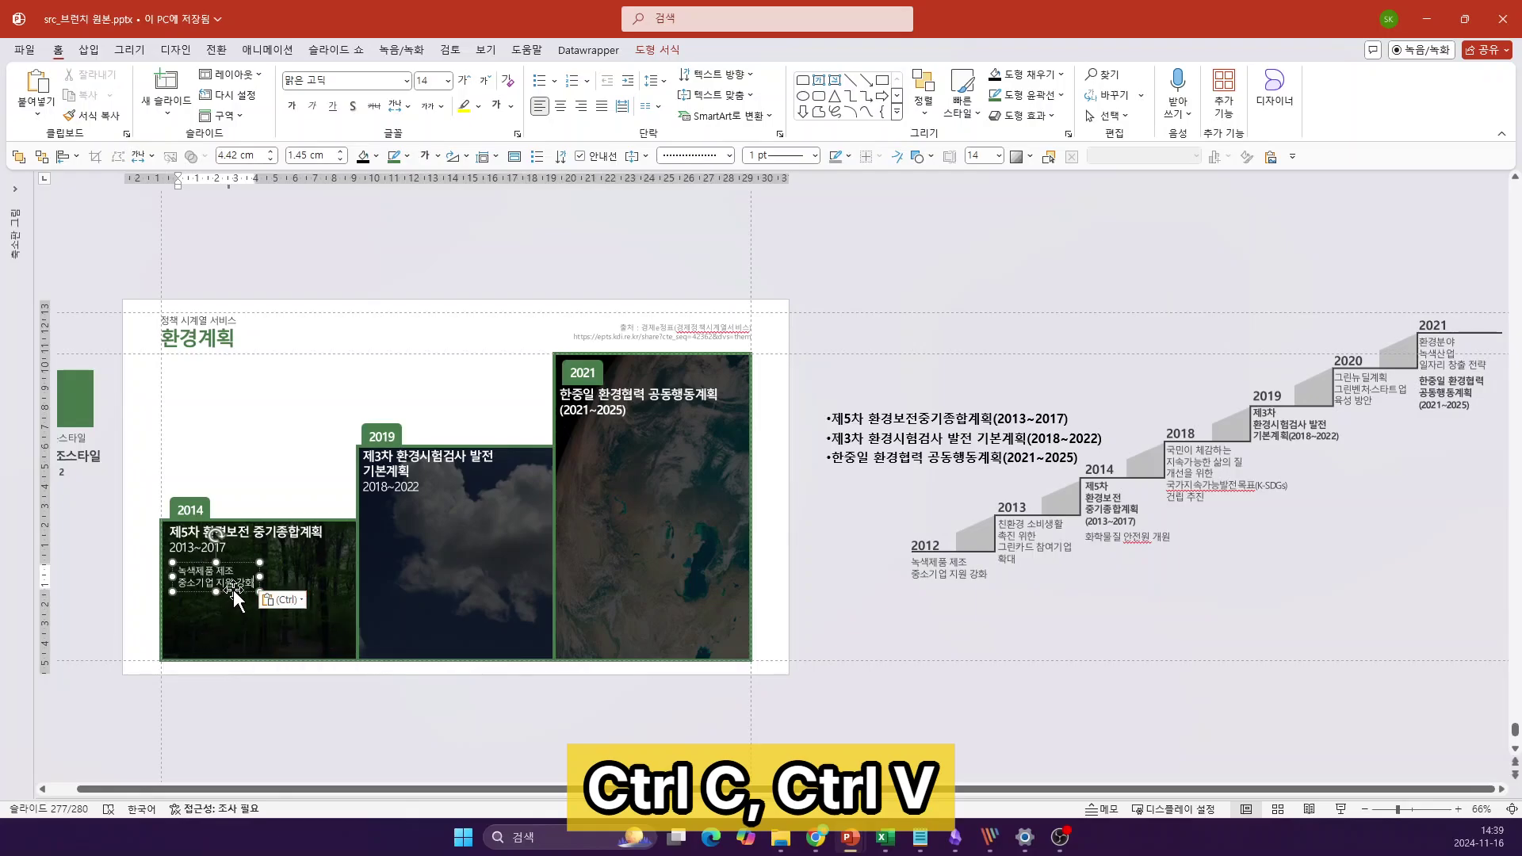
pyautogui.moveTo(272, 601); pyautogui.dragTo(278, 656)
pyautogui.click(241, 627)
pyautogui.press('Delete')
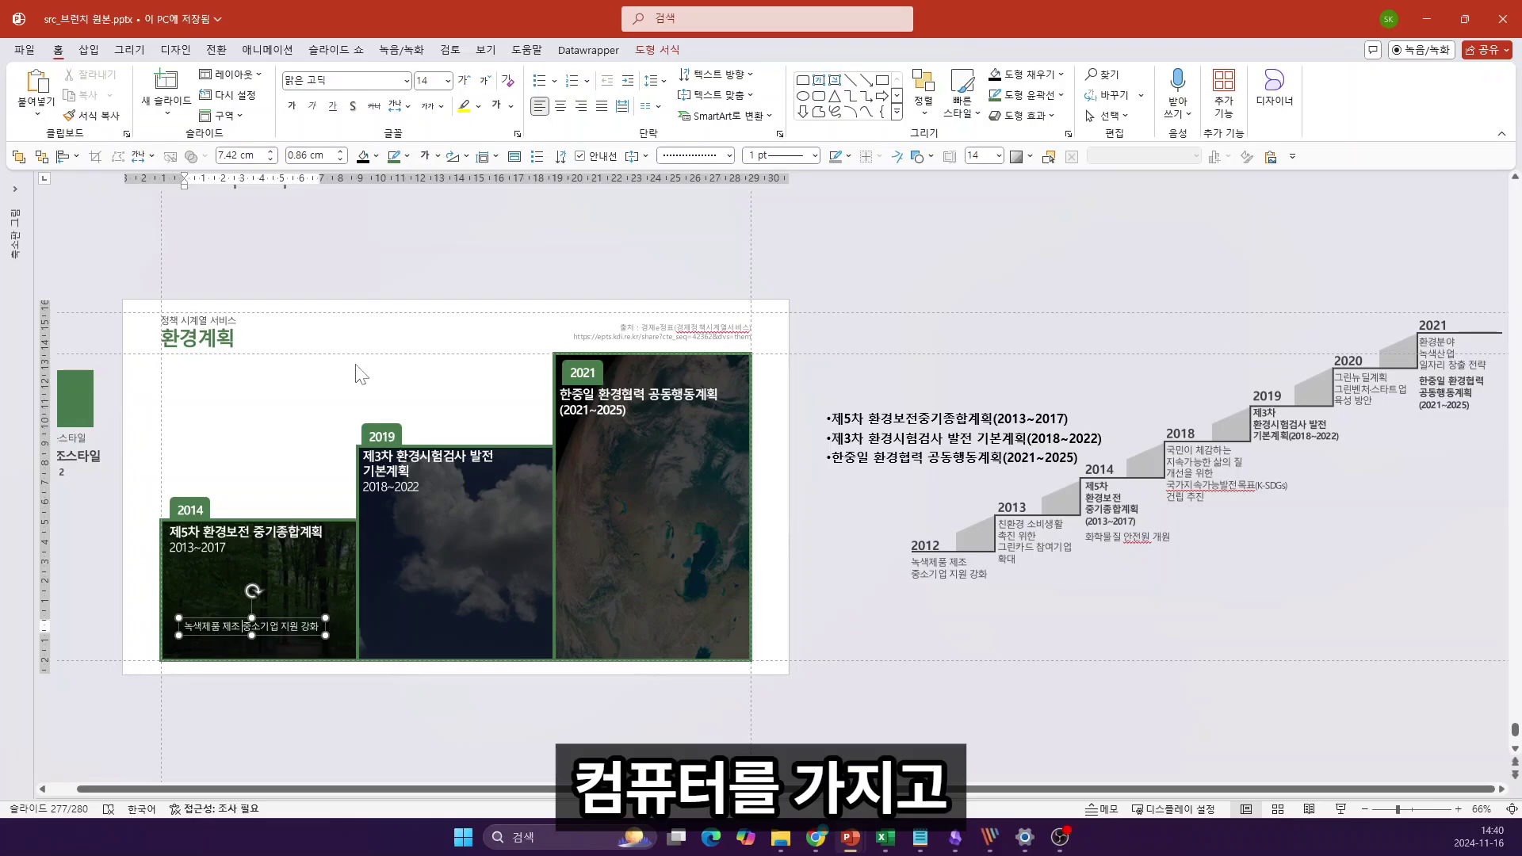
pyautogui.press('Home')
pyautogui.write('2012')
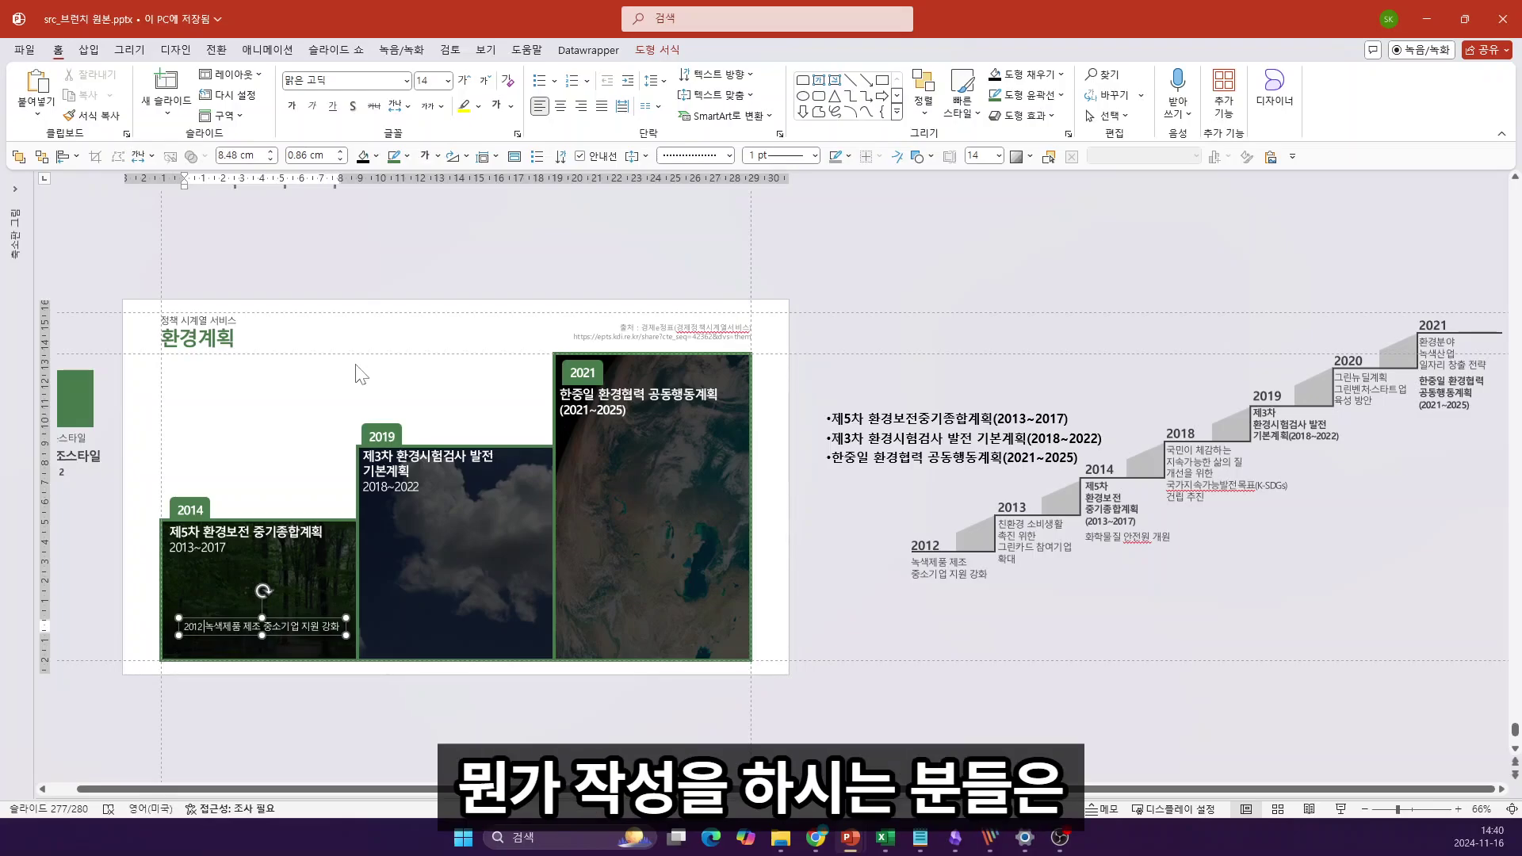
# Step: Make the 2012 prefix bold and shift that note slightly closer to the lowest step's lower corner
pyautogui.hotkey('shift', 'Home')
pyautogui.hotkey('ctrl', 'b')
pyautogui.press('Right')
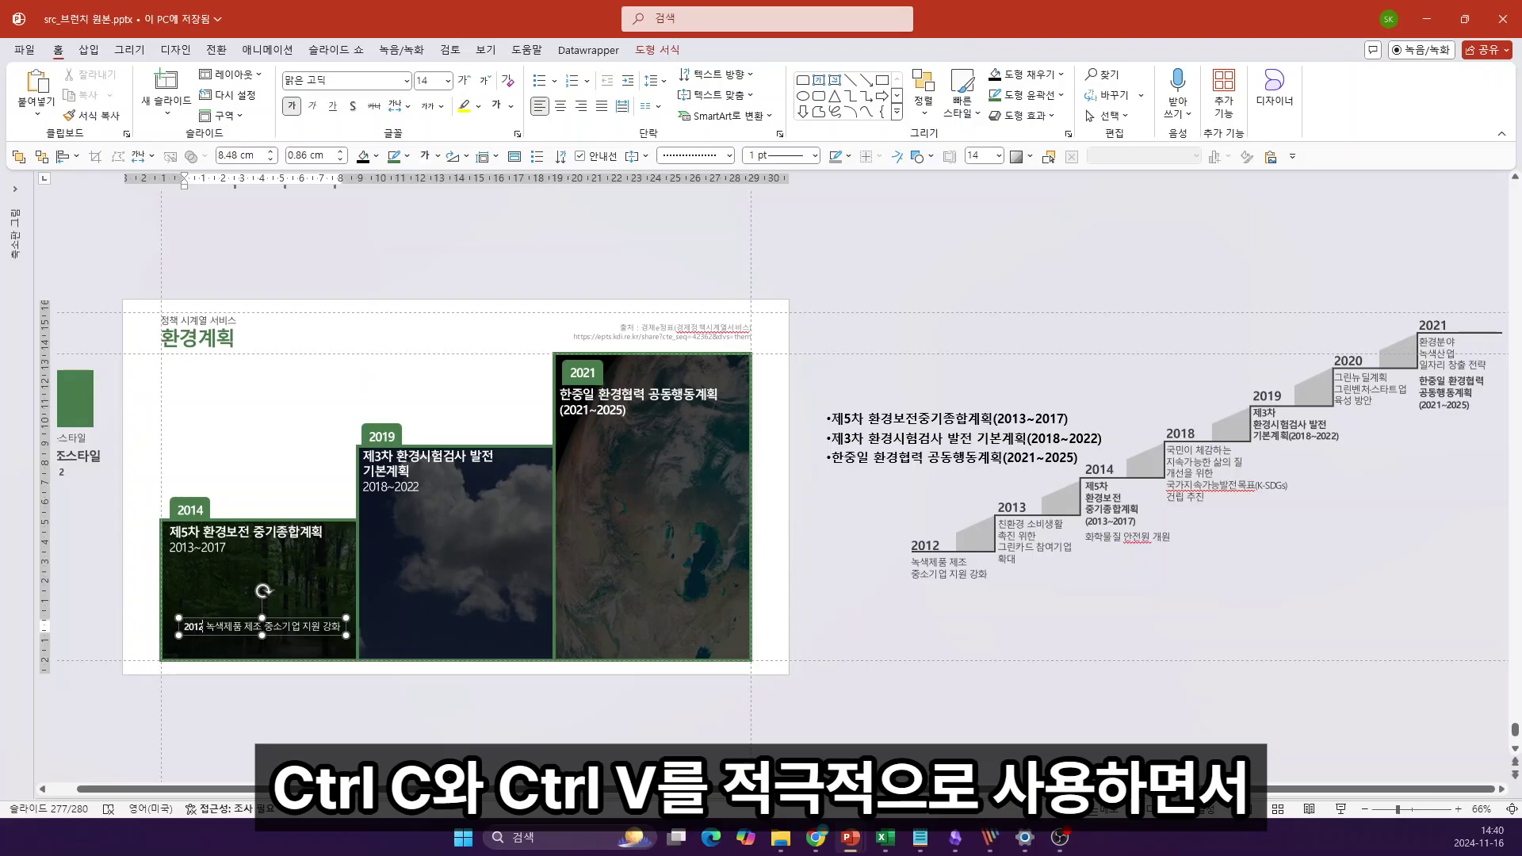
pyautogui.click(226, 616)
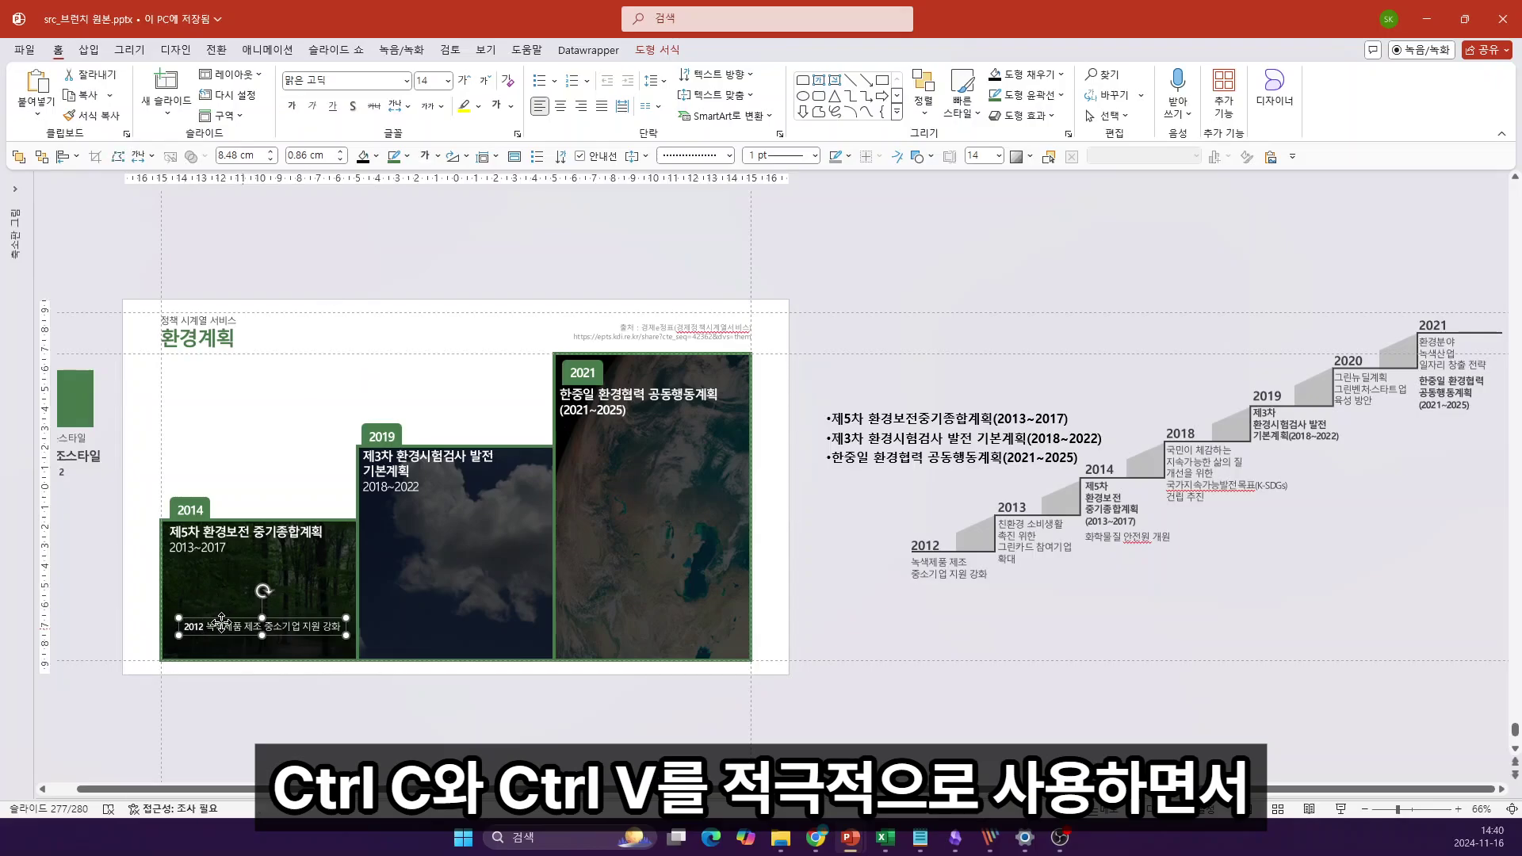
pyautogui.click(218, 624)
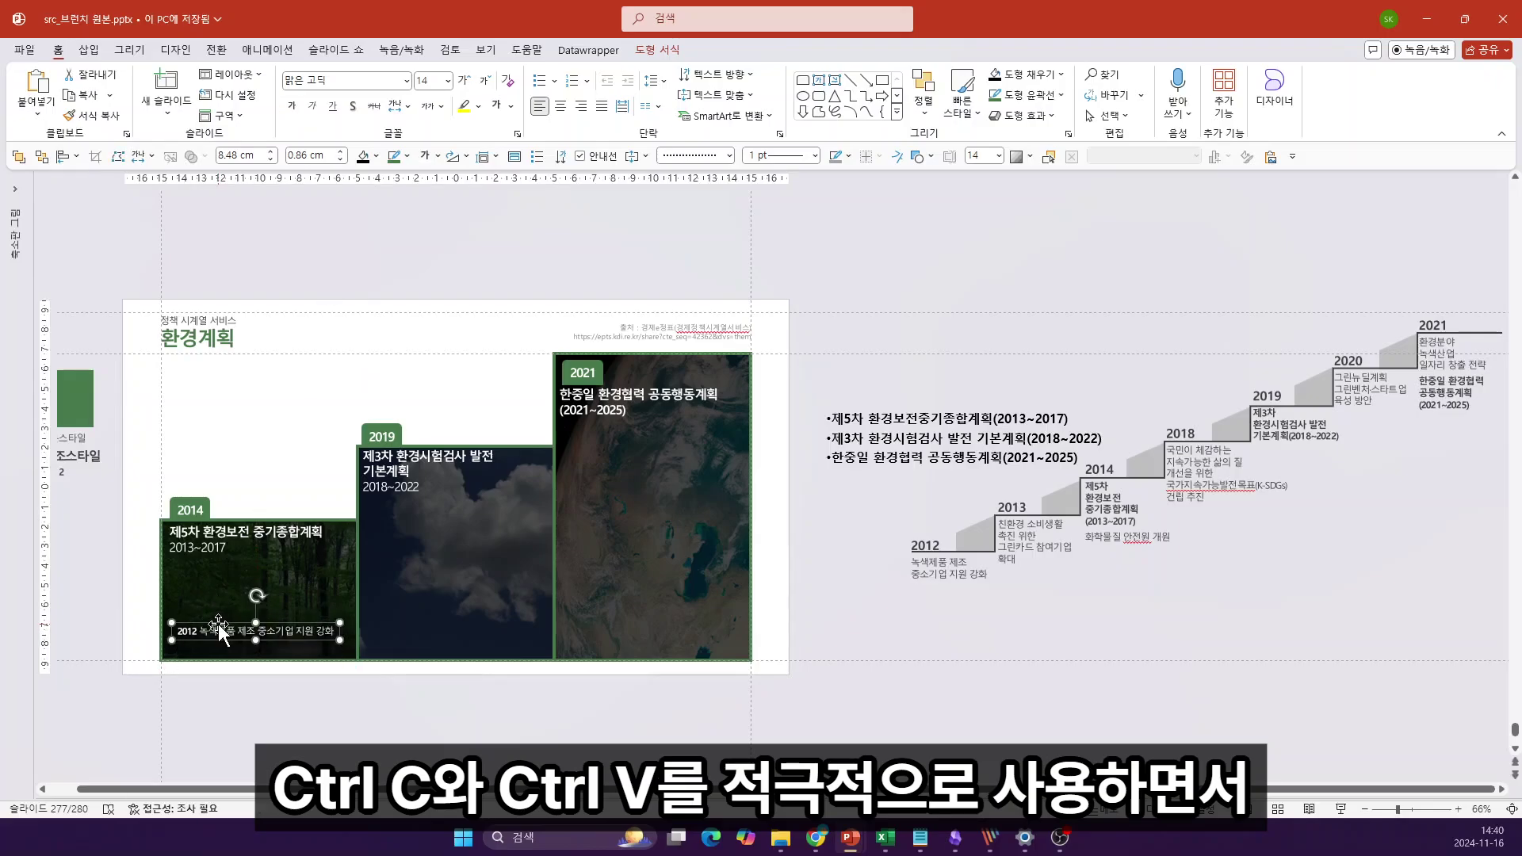
# Step: Duplicate the 2012 note directly above itself and change the copy's year to 2013
pyautogui.moveTo(217, 624); pyautogui.dragTo(220, 597)
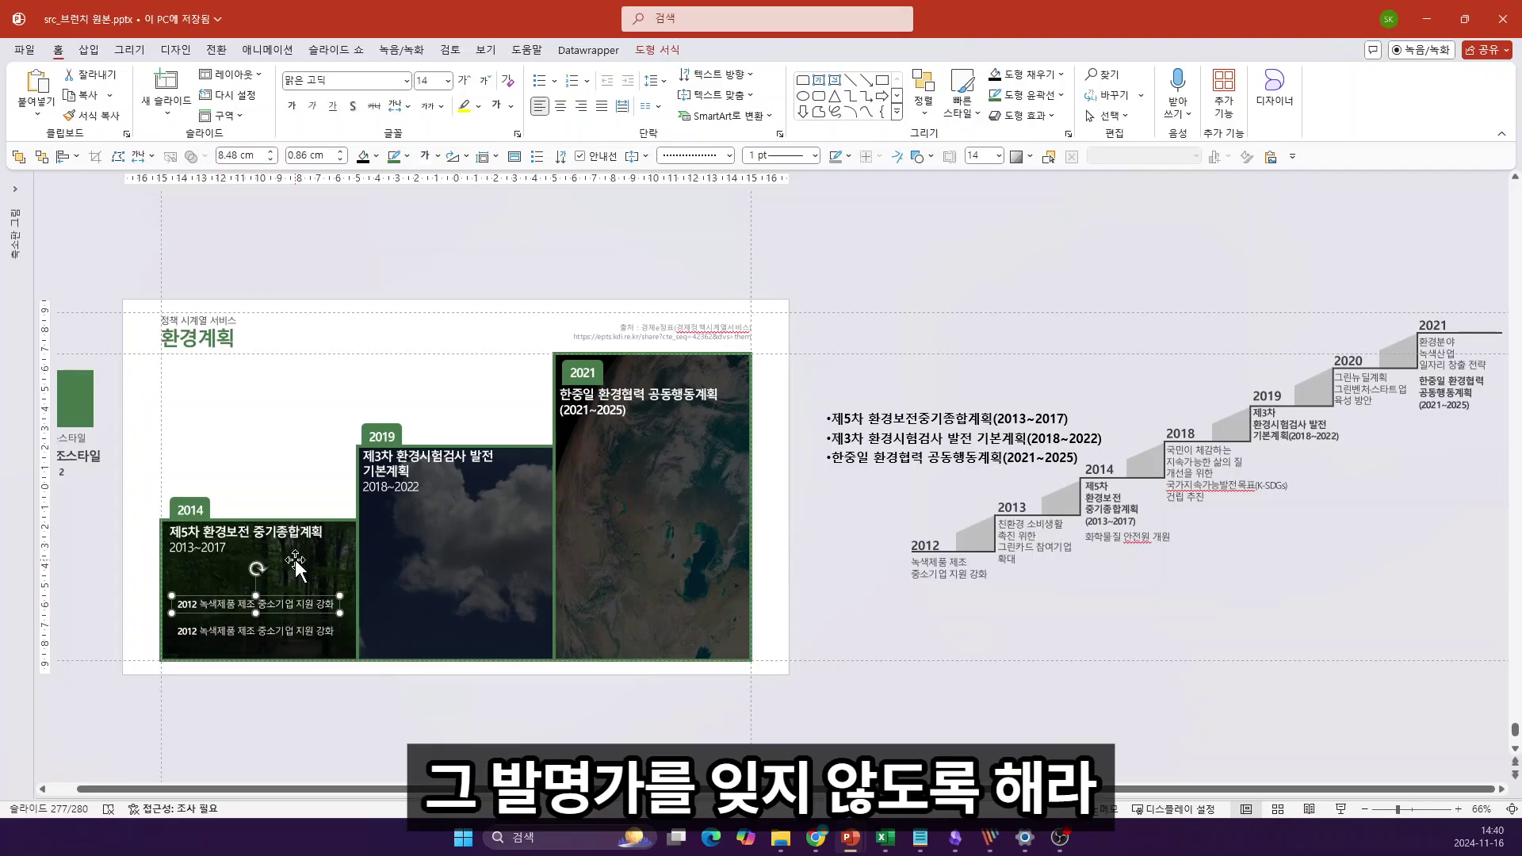
pyautogui.click(187, 604)
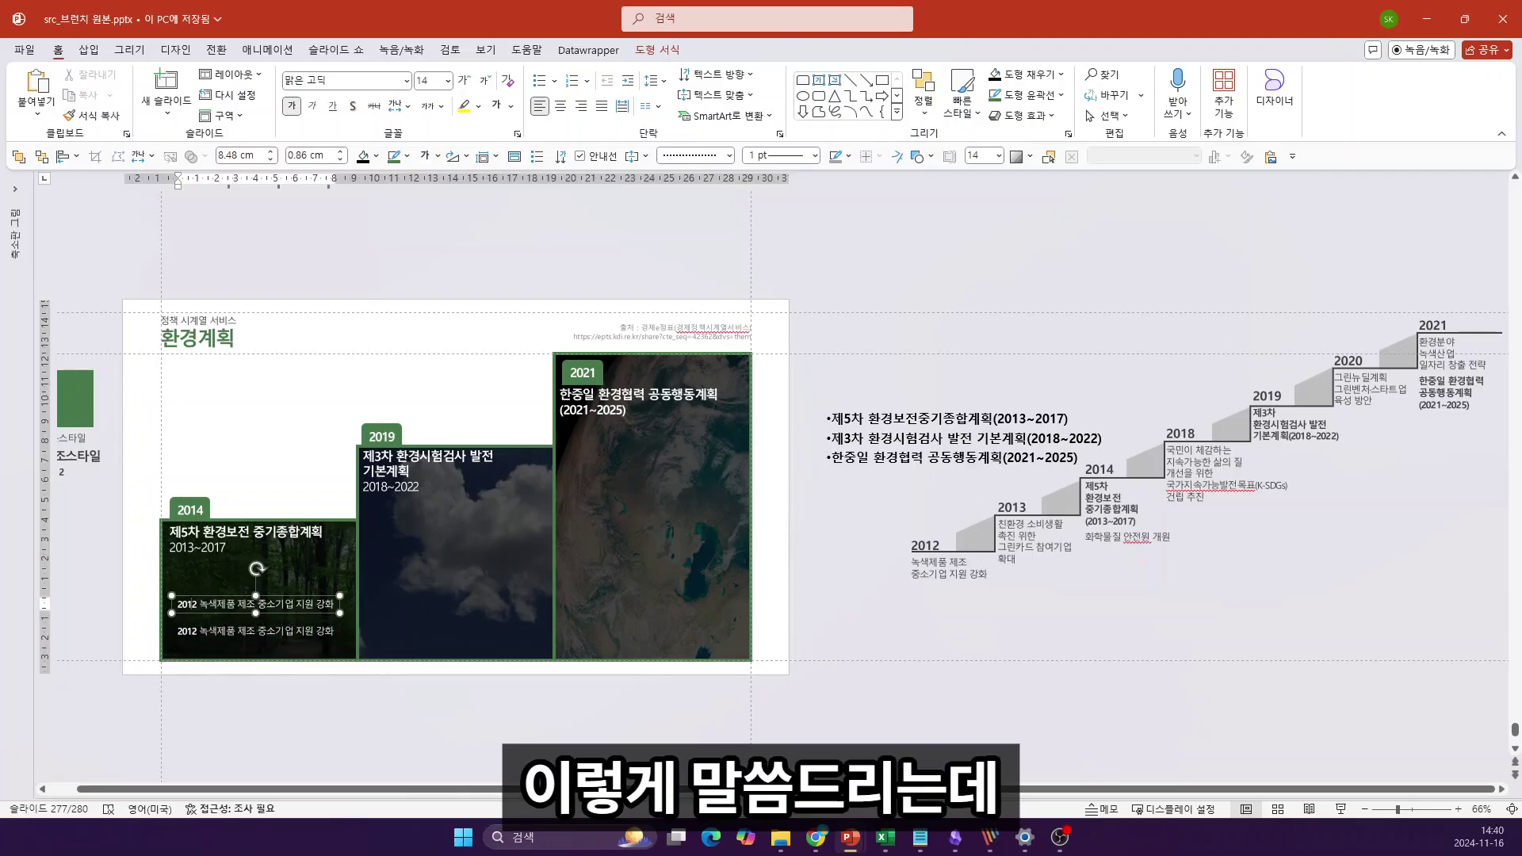
pyautogui.press('BackSpace')
pyautogui.write('3')
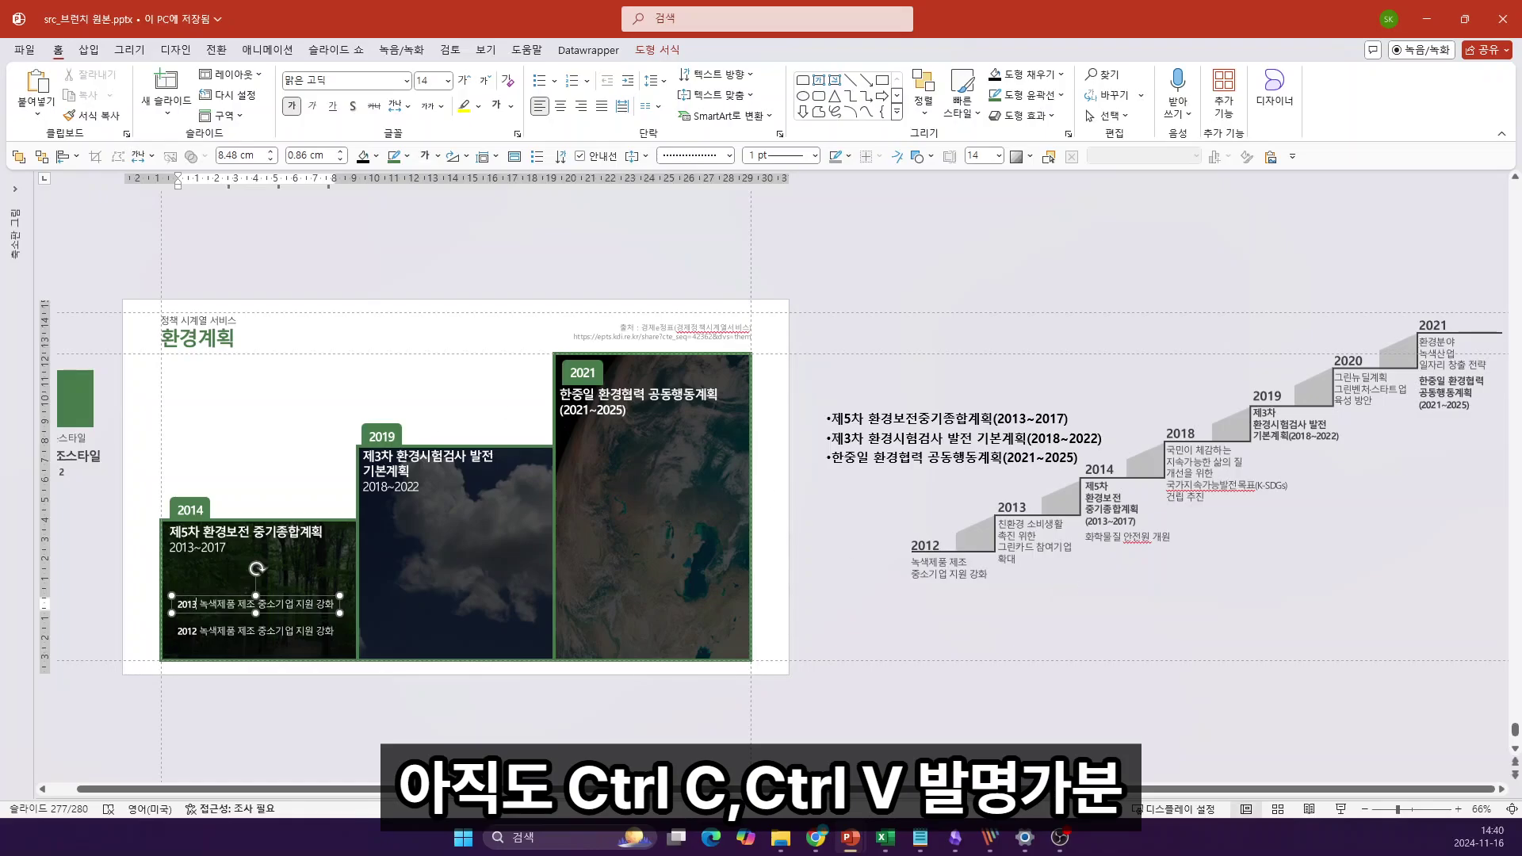
# Step: Replace the 2013 note's wording with the original timeline's 2013 text about 그린카드 참여기업 확대, keeping text only
pyautogui.click(1031, 536)
pyautogui.hotkey('ctrl', 'a')
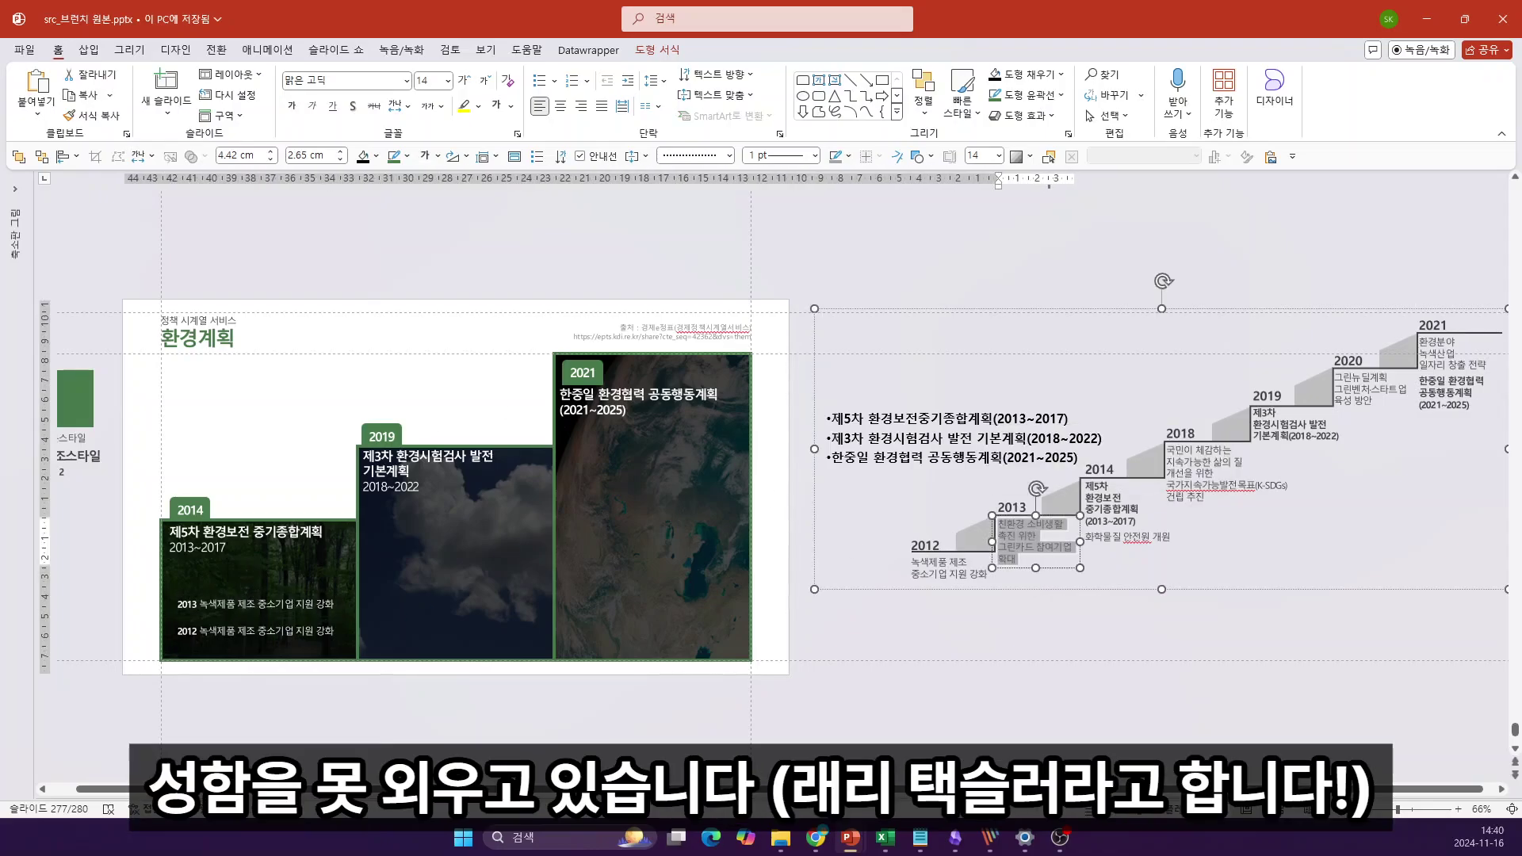
pyautogui.hotkey('ctrl', 'c')
pyautogui.click(322, 683)
pyautogui.hotkey('ctrl', 'v')
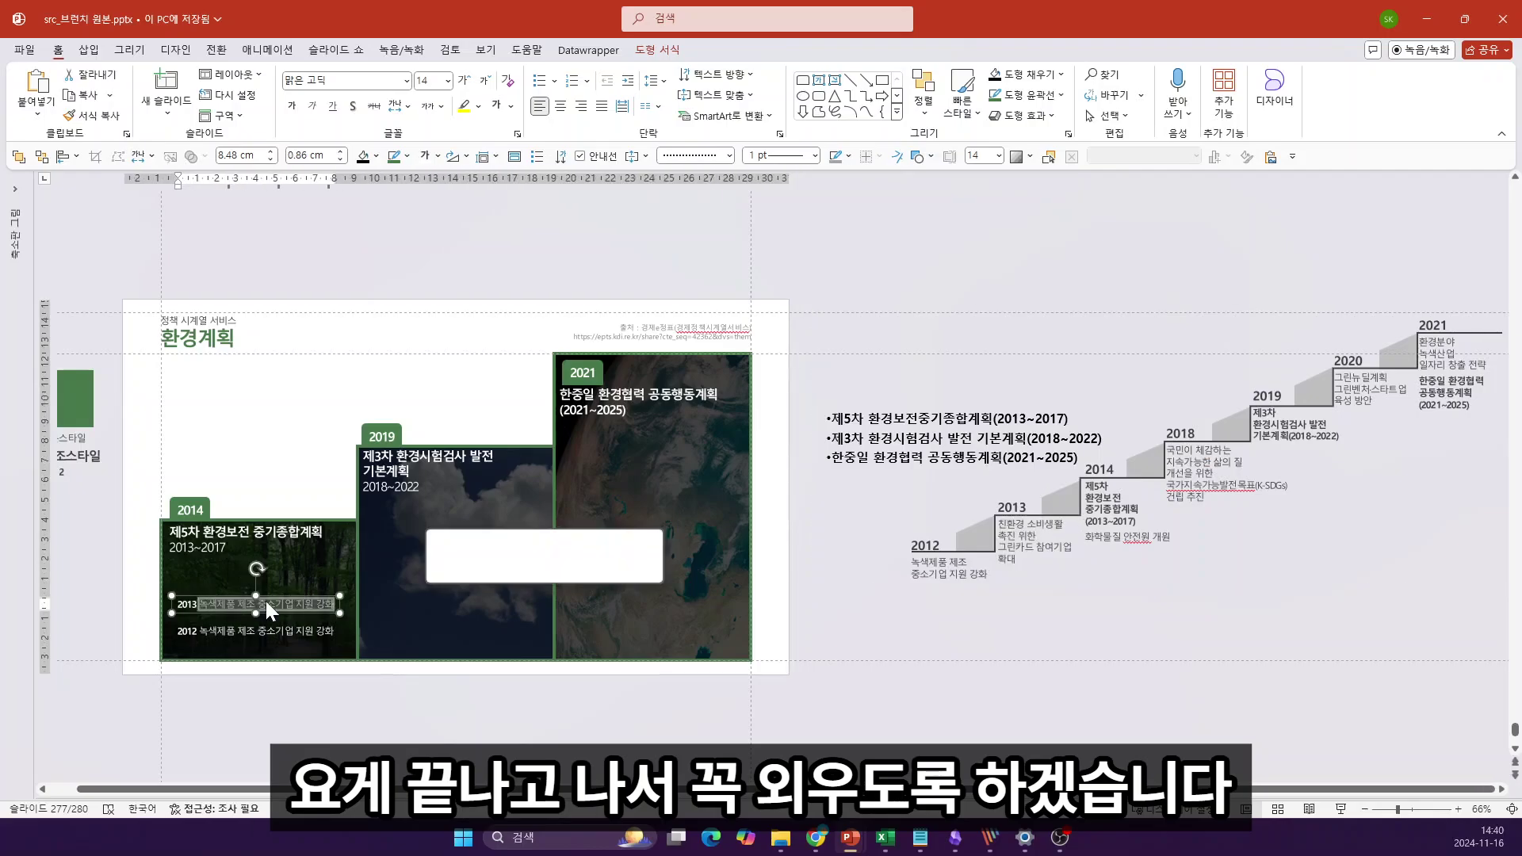
pyautogui.press('ctrl')
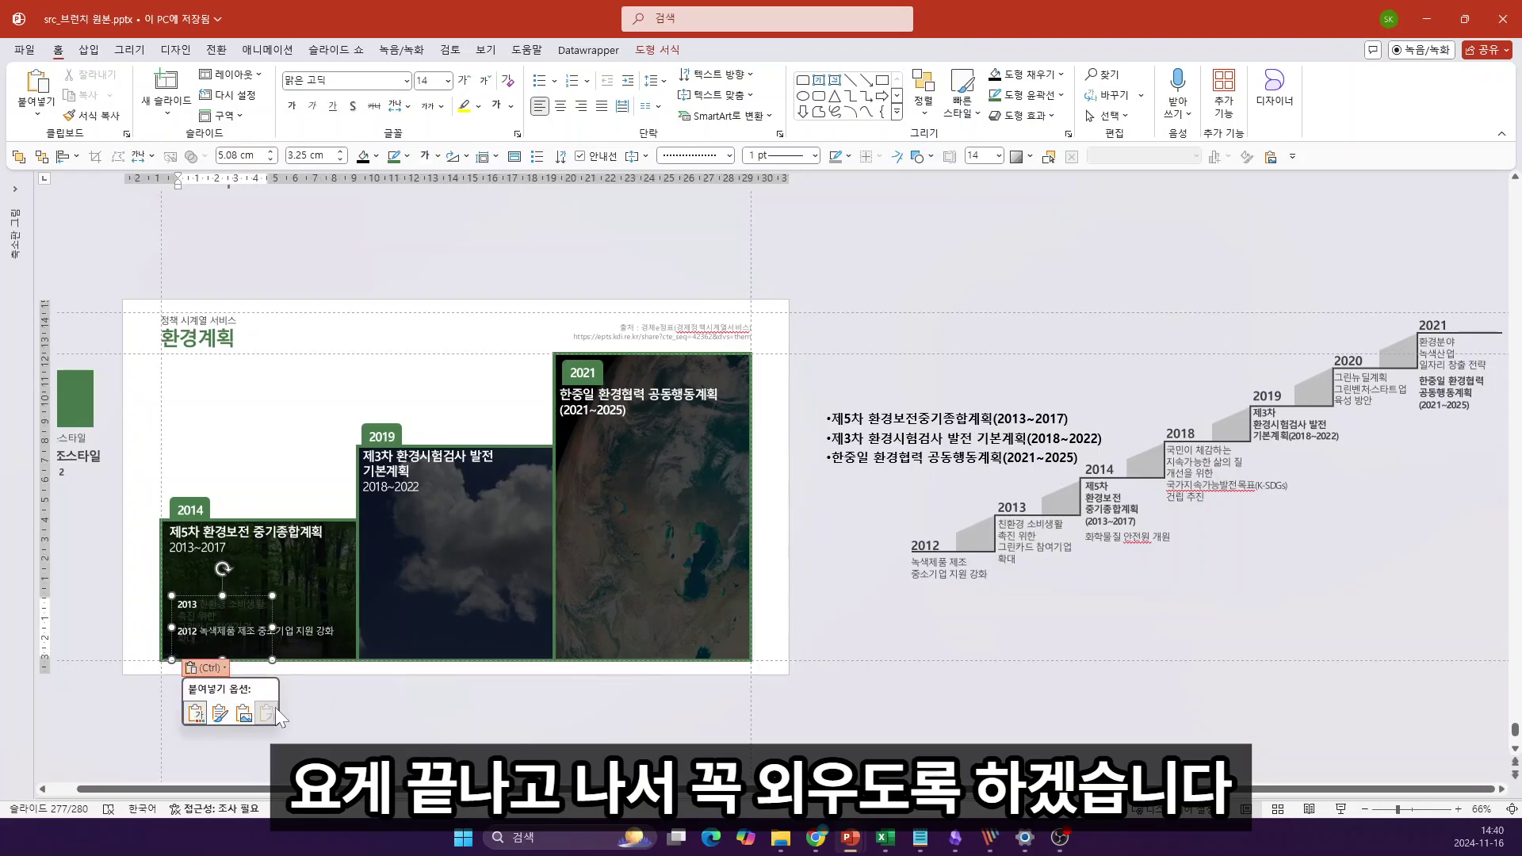
pyautogui.press('t')
# Step: Widen the 2013 note's box to 8.9 cm and join its broken lines into two lines
pyautogui.moveTo(272, 627); pyautogui.dragTo(255, 602)
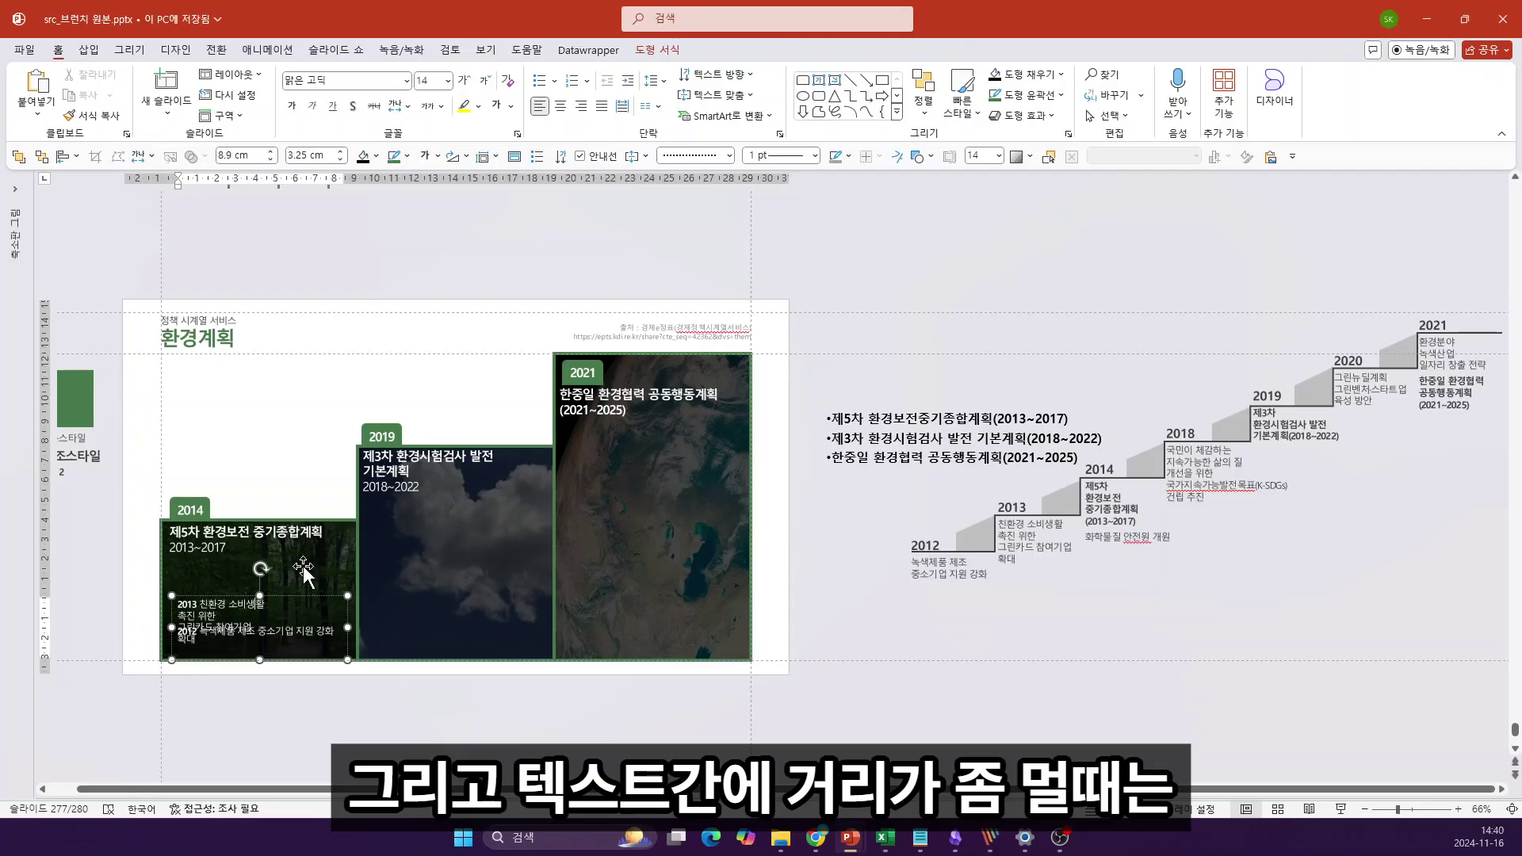
pyautogui.press('Delete')
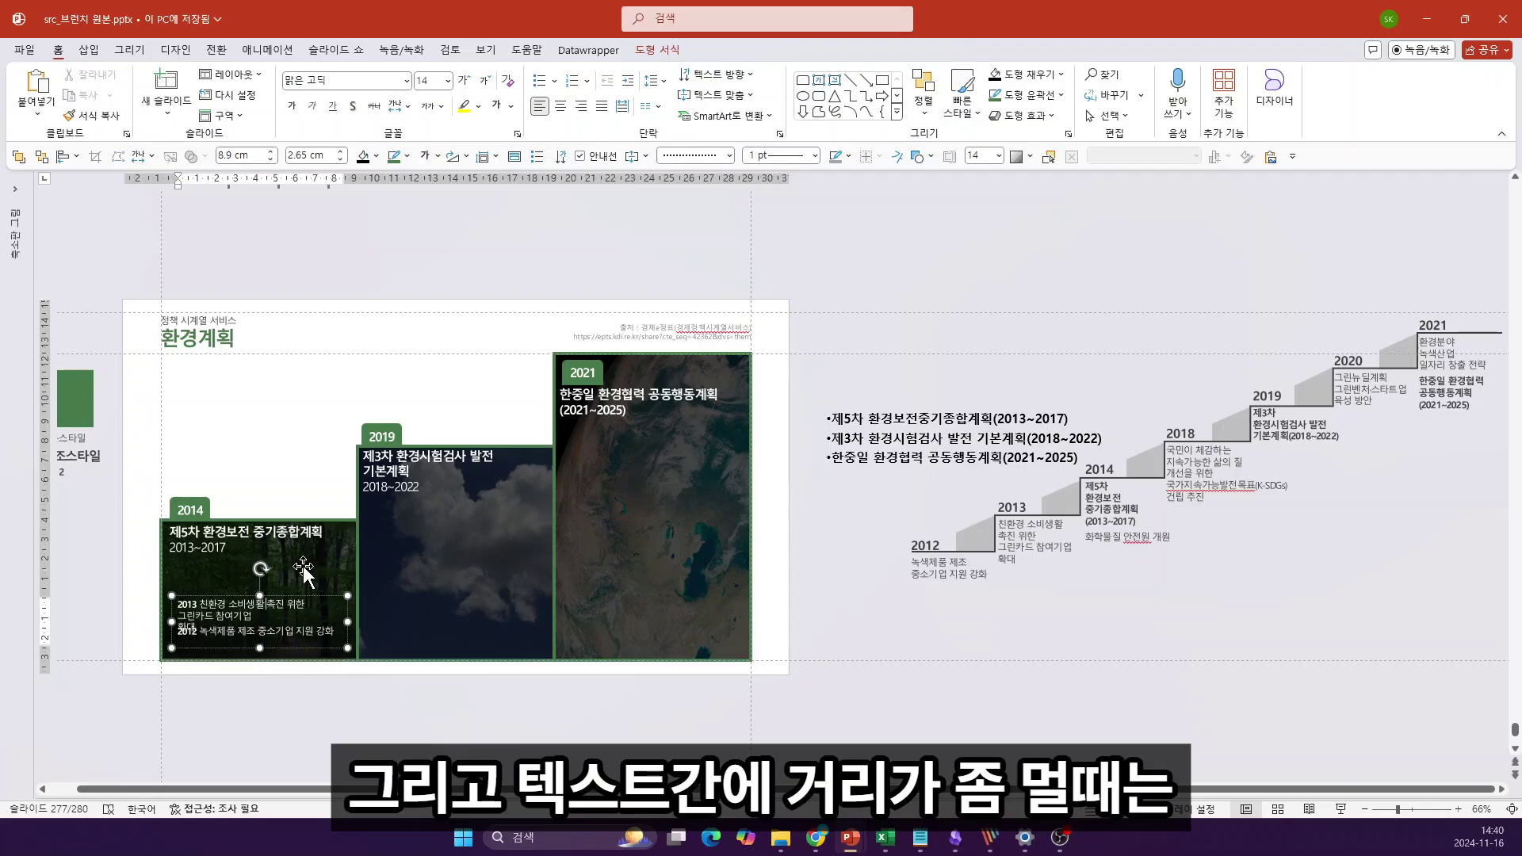
pyautogui.press('Delete')
pyautogui.press('Delete')
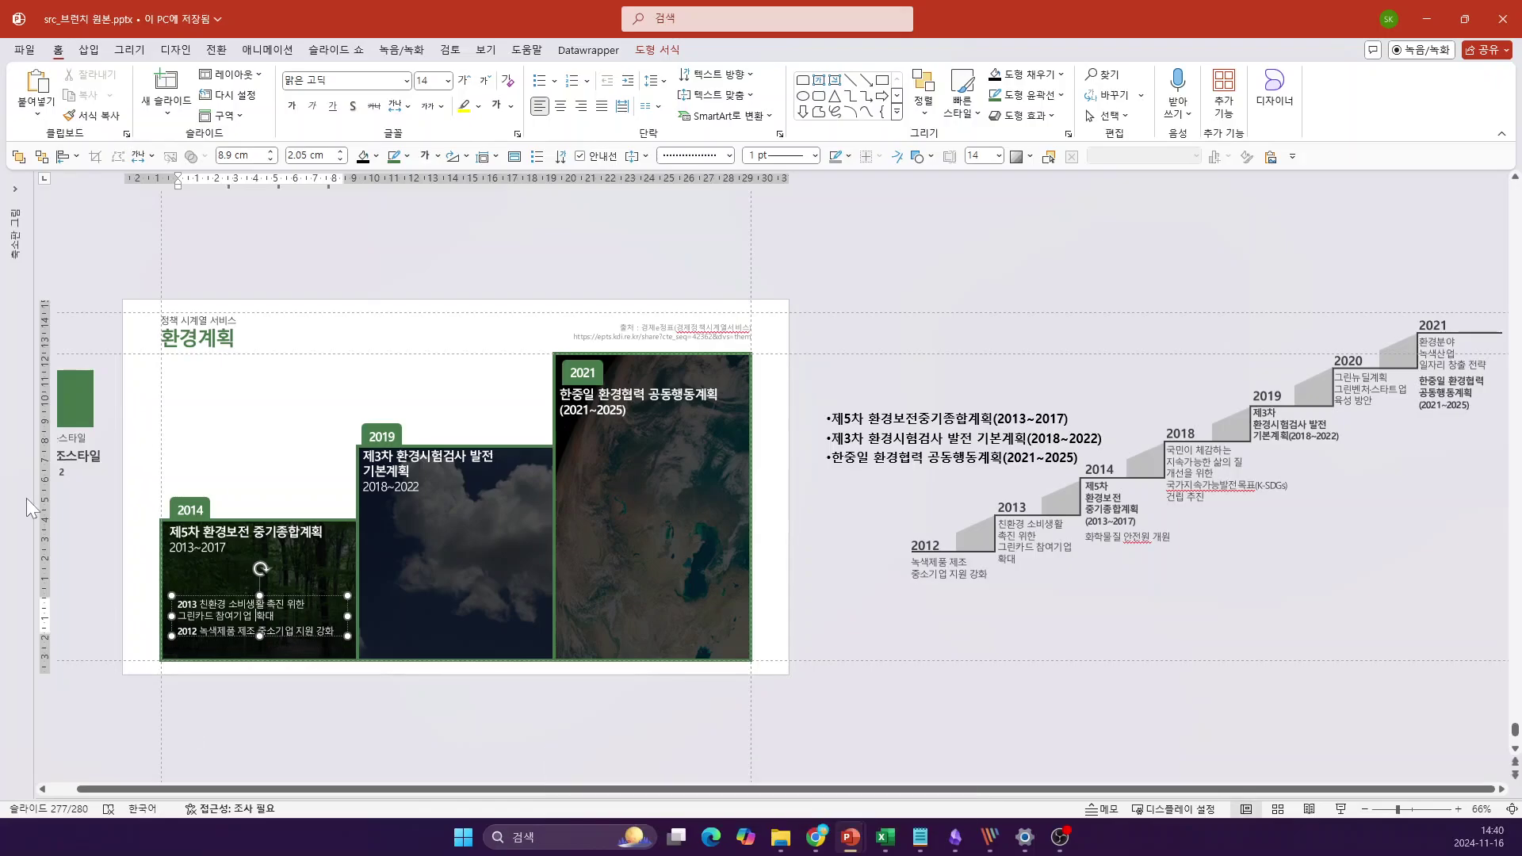
# Step: Indent the 2013 note's second line so 그린카드 lines up under 친환경, clear of the year
pyautogui.scroll(4, 269, 647)
pyautogui.scroll(4, 268, 648)
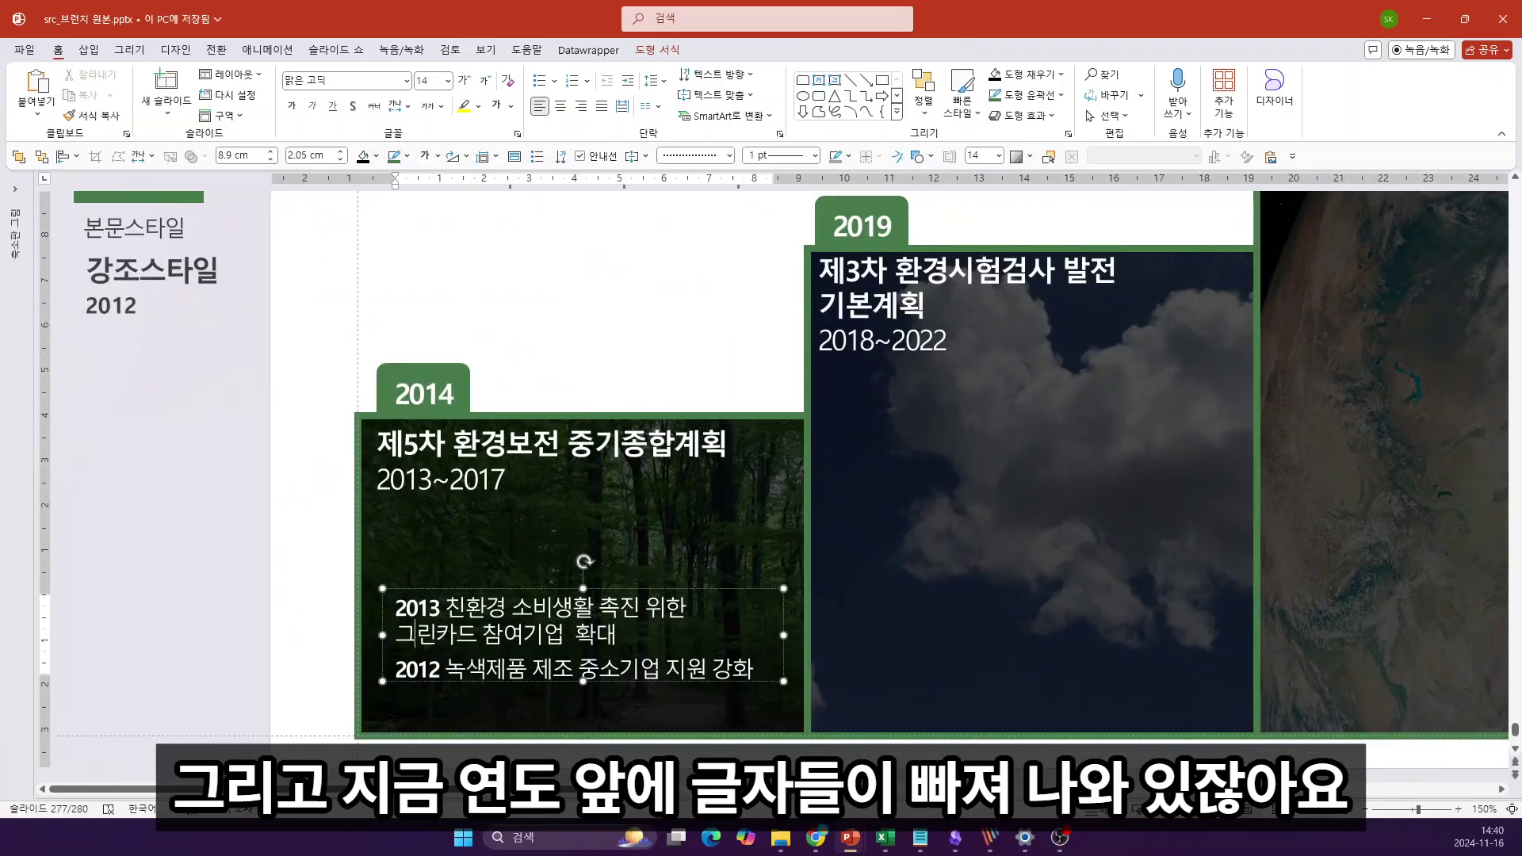
pyautogui.hotkey('shift', 'End')
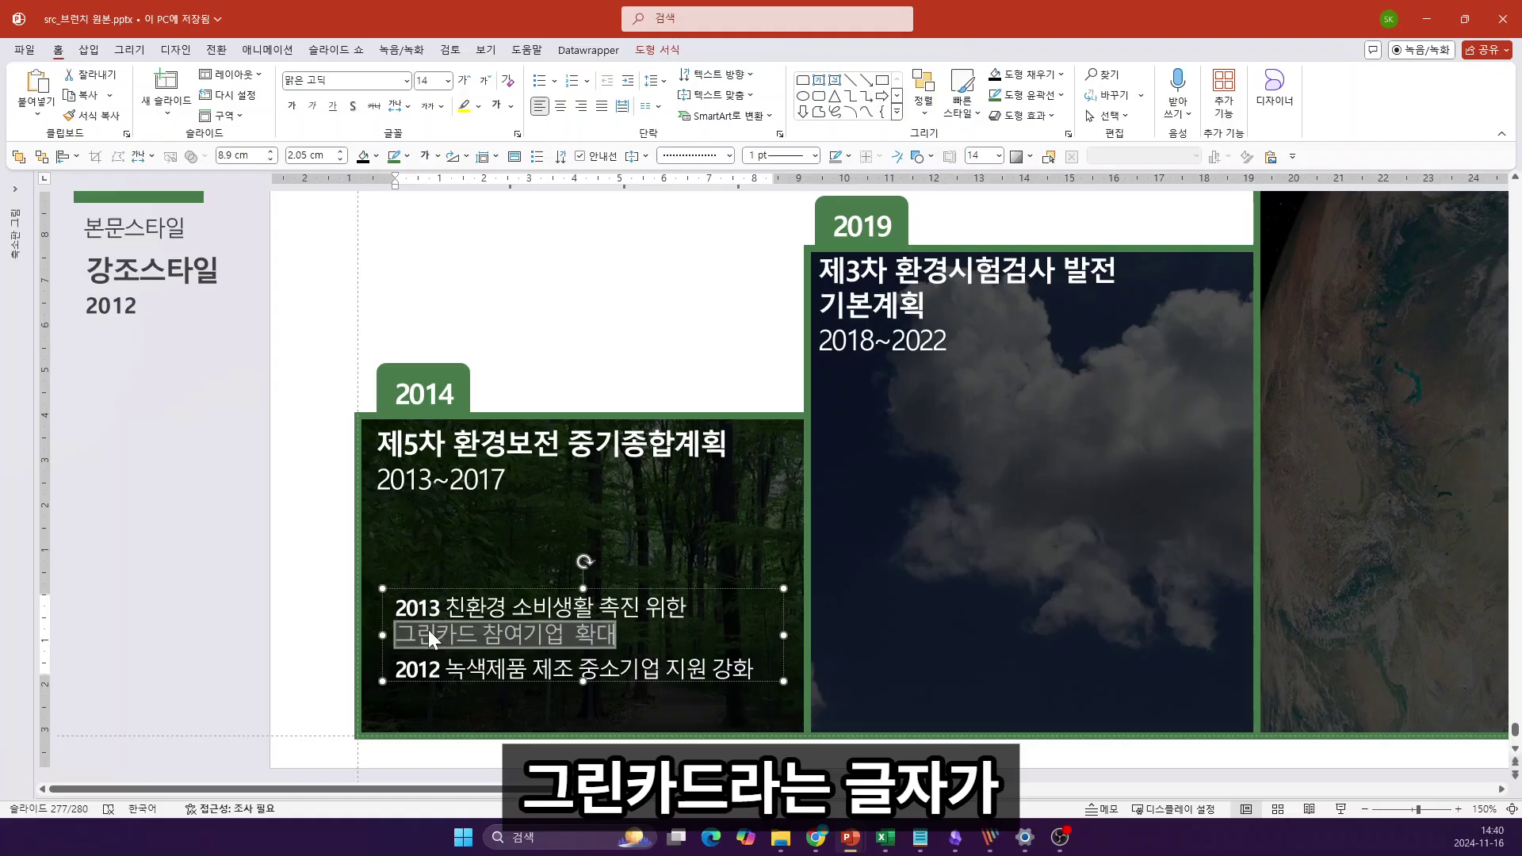
pyautogui.moveTo(394, 184); pyautogui.dragTo(452, 196)
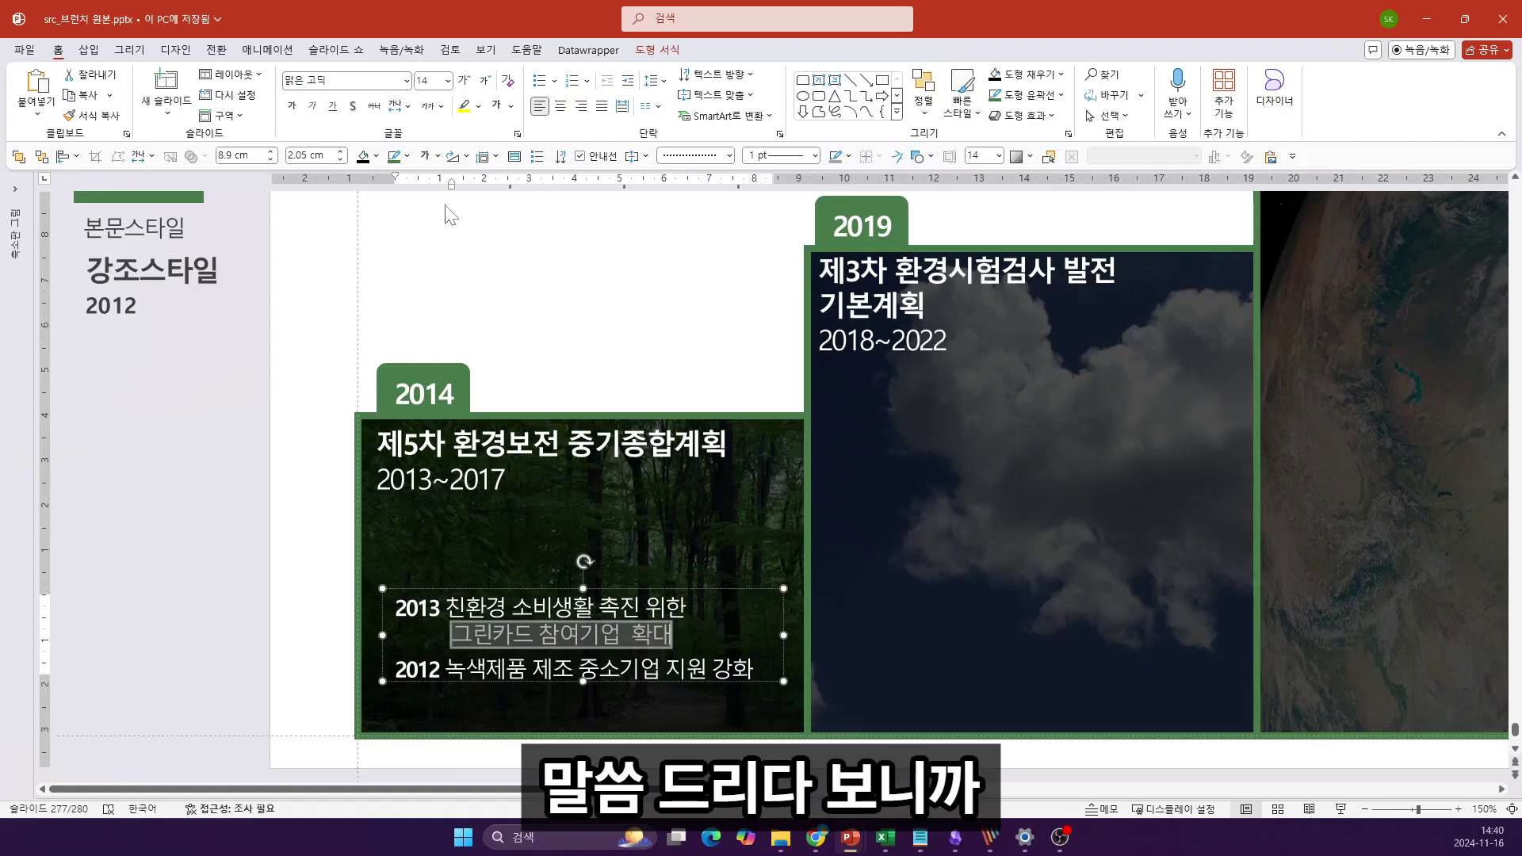
pyautogui.moveTo(452, 193); pyautogui.dragTo(440, 192)
pyautogui.click(442, 639)
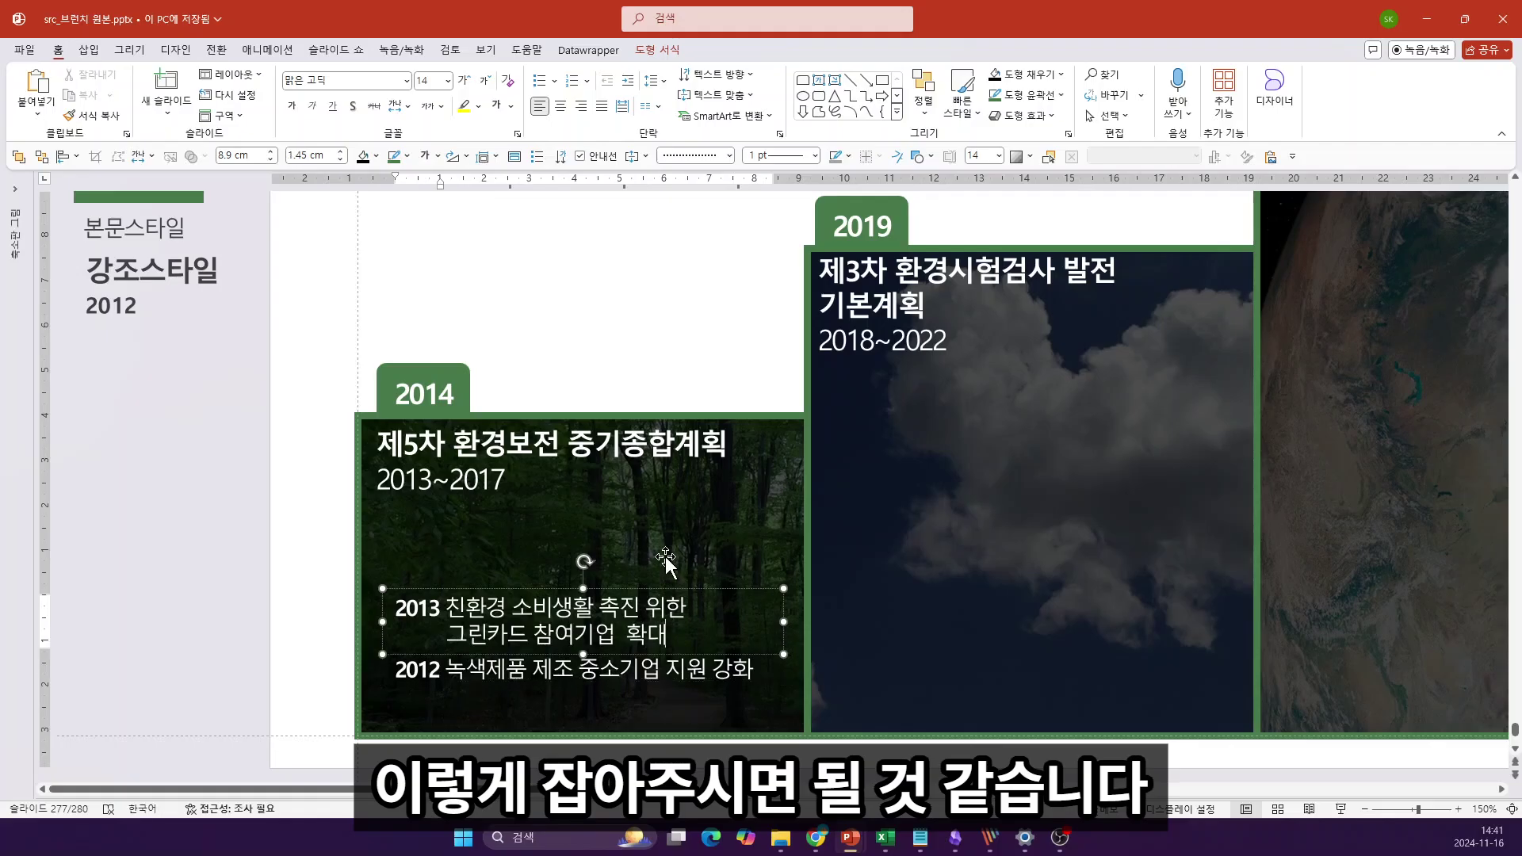
# Step: Raise the 2013 note for more spacing, and nudge both yearly notes slightly left toward the plan label's edge
pyautogui.moveTo(656, 585); pyautogui.dragTo(662, 549)
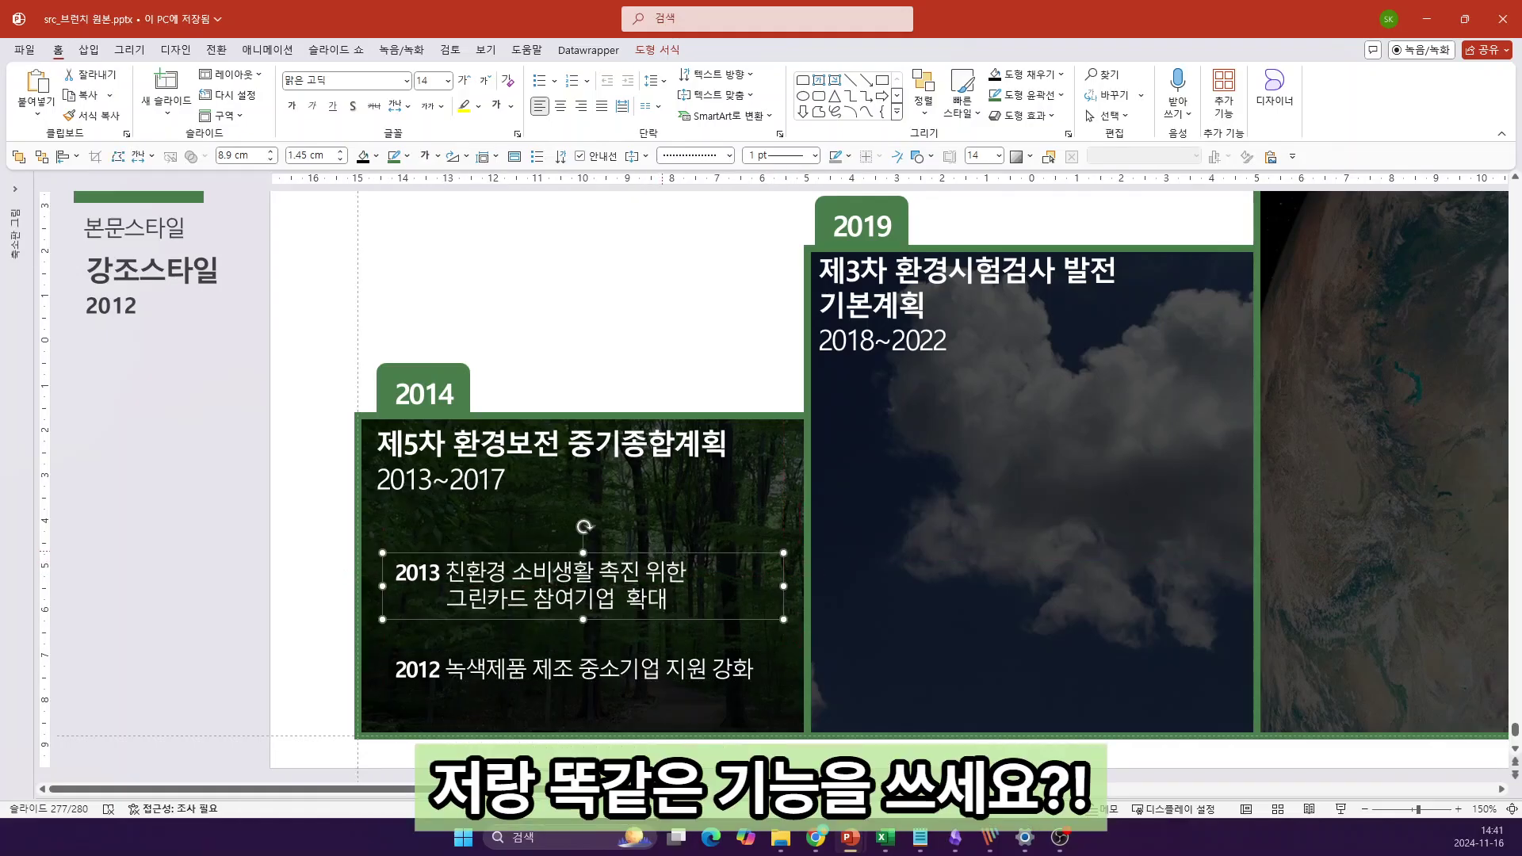
pyautogui.keyDown('shift'); pyautogui.click(631, 688); pyautogui.keyUp('shift')
pyautogui.moveTo(629, 689); pyautogui.dragTo(627, 687)
pyautogui.hotkey('ctrl', 'Right')
pyautogui.hotkey('ctrl', 'Right')
pyautogui.hotkey('ctrl', 'Right')
pyautogui.hotkey('ctrl', 'Right')
pyautogui.hotkey('ctrl', 'Right')
pyautogui.hotkey('ctrl', 'Right')
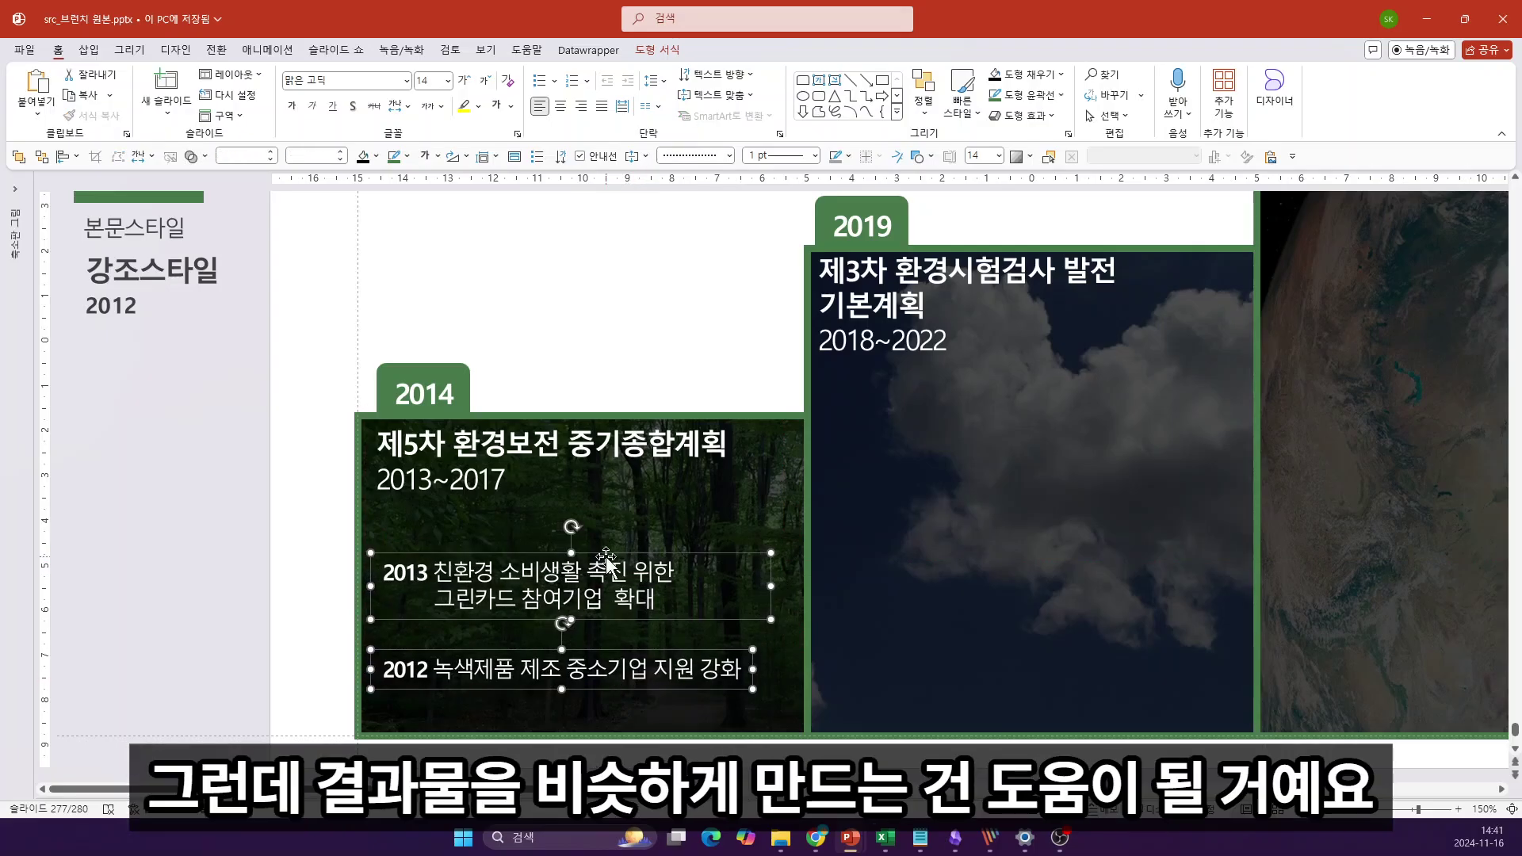
# Step: Copy both yearly notes across into the middle step and nudge that step's plan label right to align with them
pyautogui.scroll(-5, 762, 475)
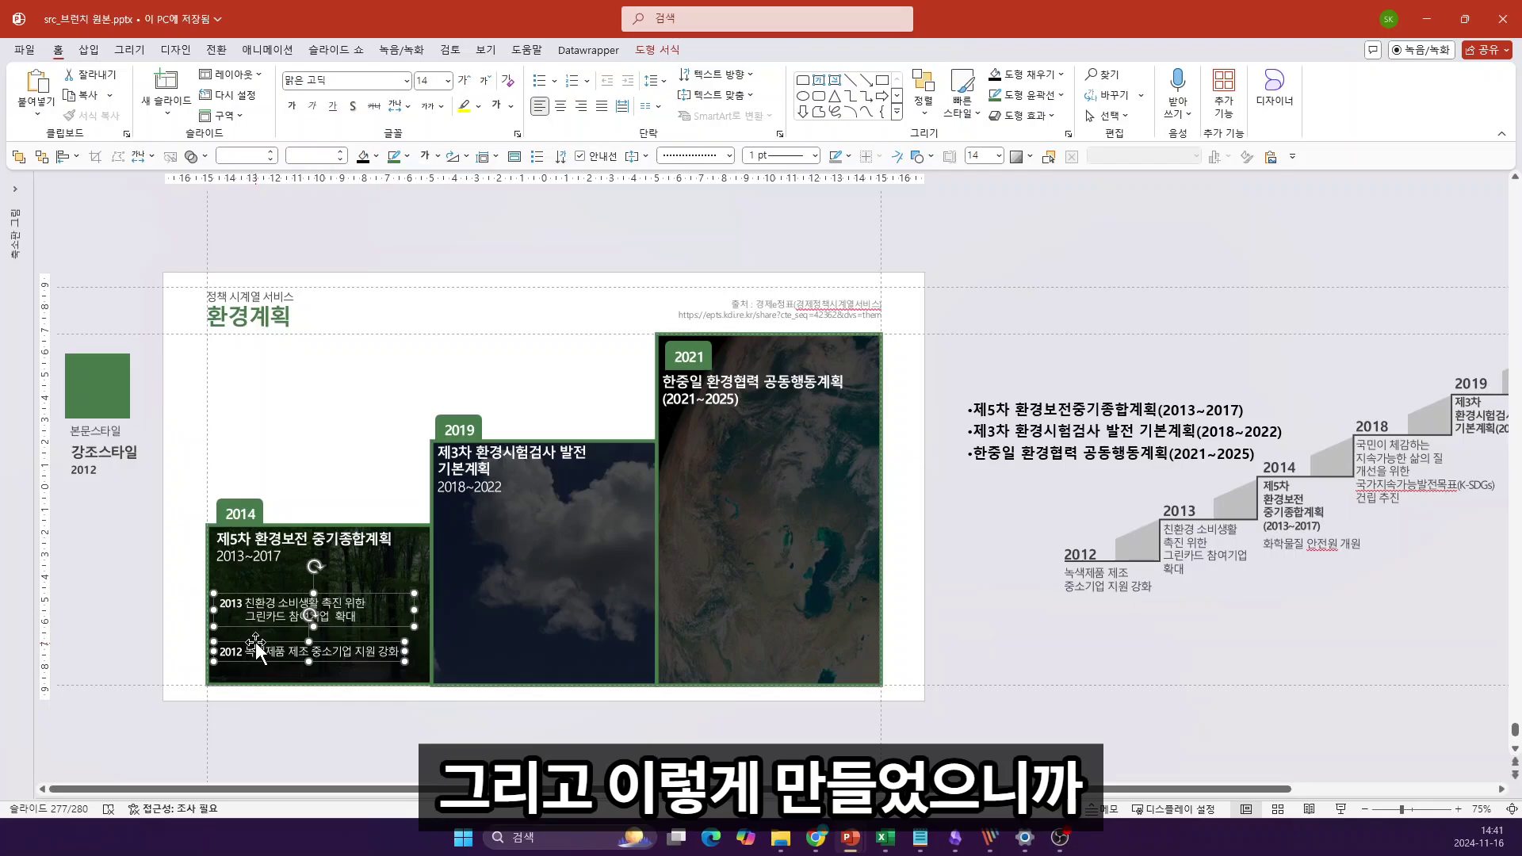
pyautogui.moveTo(255, 642); pyautogui.dragTo(485, 621)
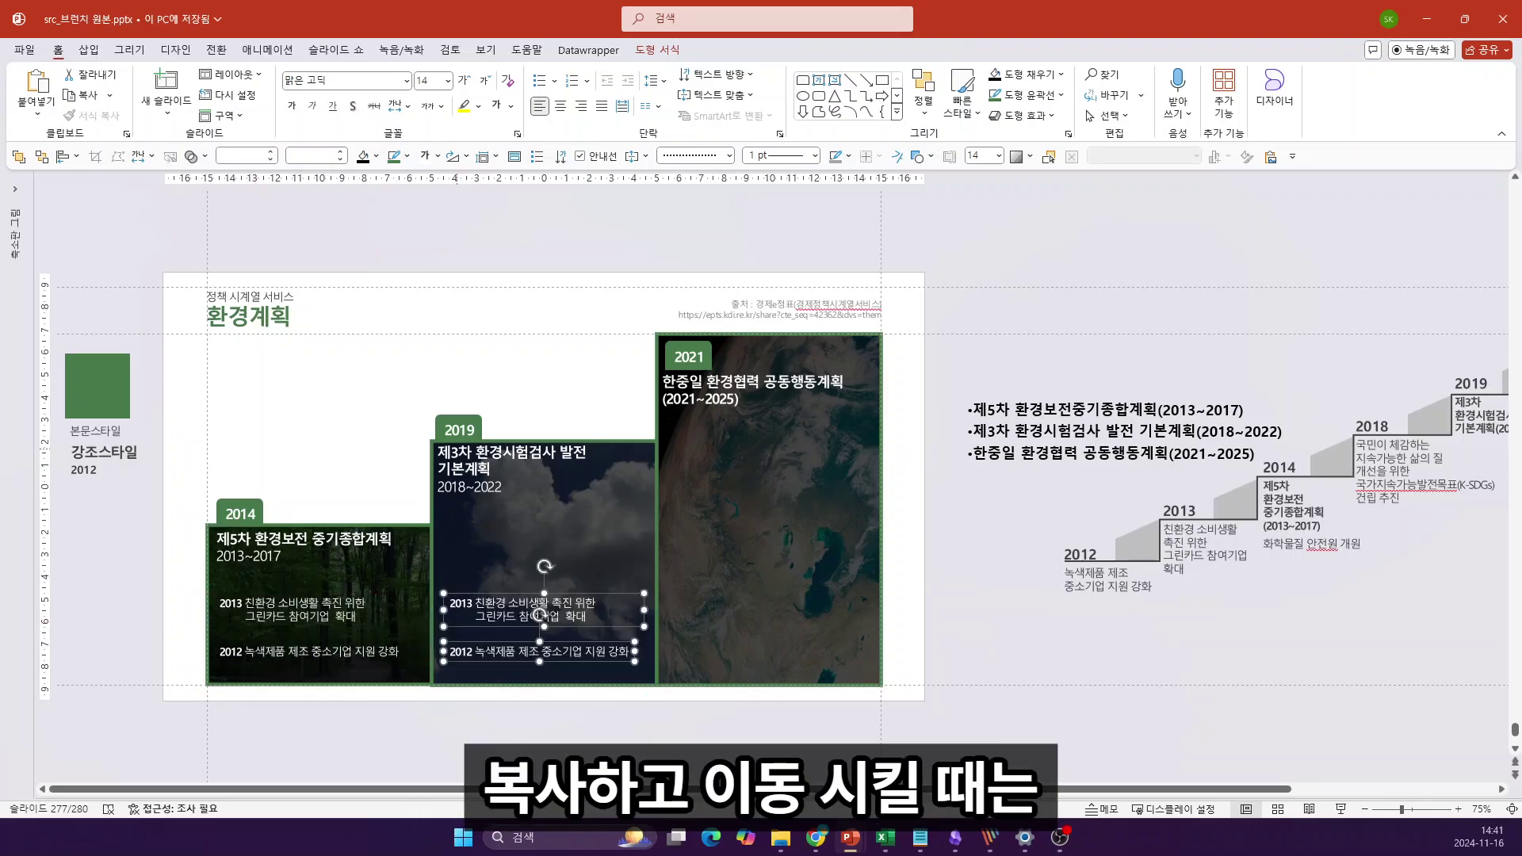
pyautogui.click(540, 470)
pyautogui.press('Right')
pyautogui.press('Right')
pyautogui.press('Right')
pyautogui.press('Left')
# Step: Move the two copied notes up to just below the middle step's 2018~2022 label
pyautogui.click(527, 602)
pyautogui.keyDown('shift'); pyautogui.click(539, 651); pyautogui.keyUp('shift')
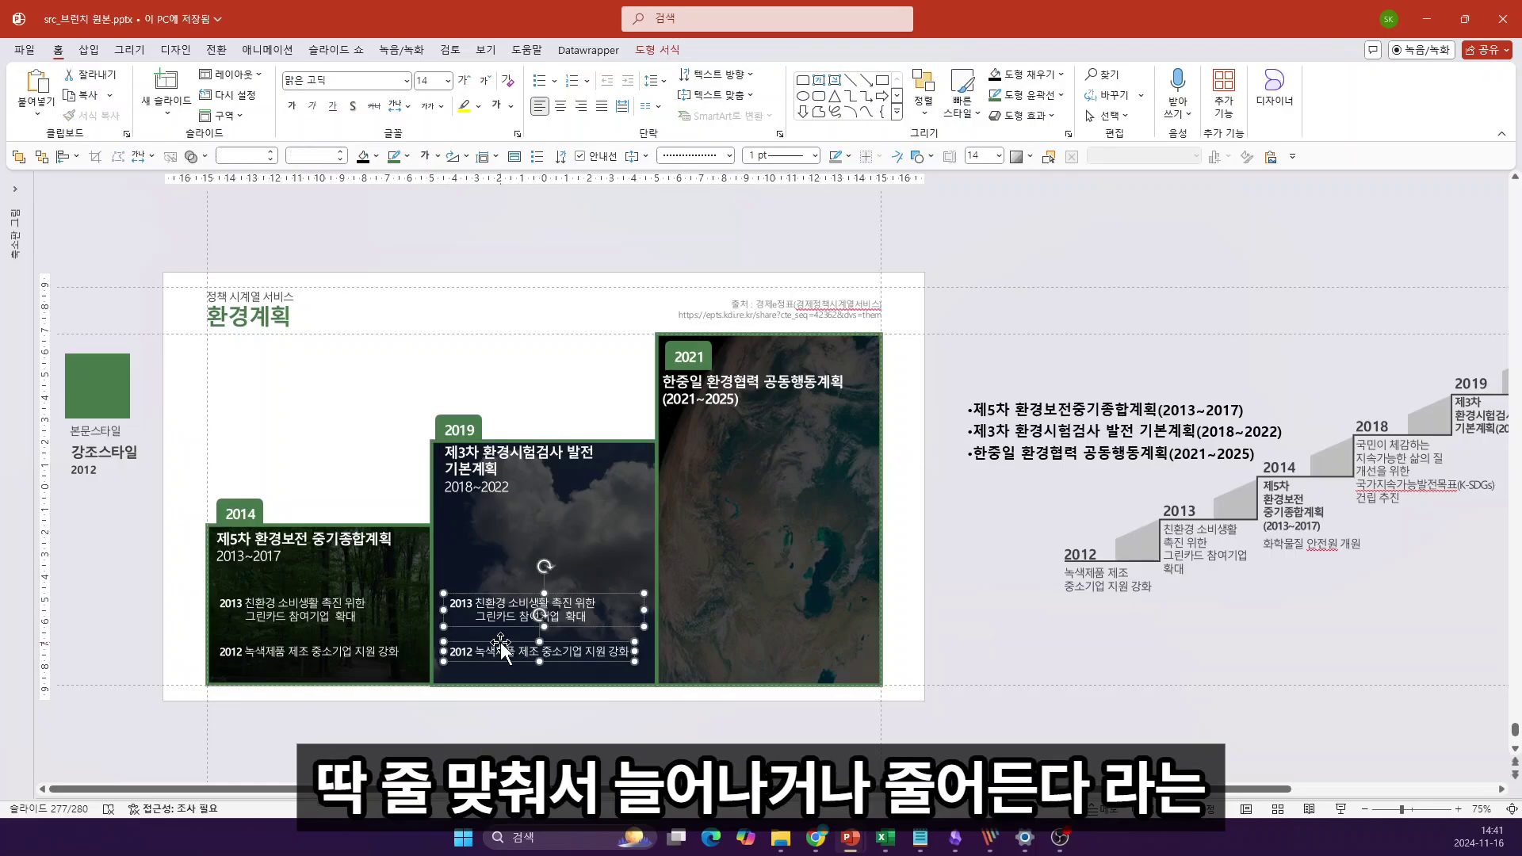
pyautogui.moveTo(501, 641); pyautogui.dragTo(537, 532)
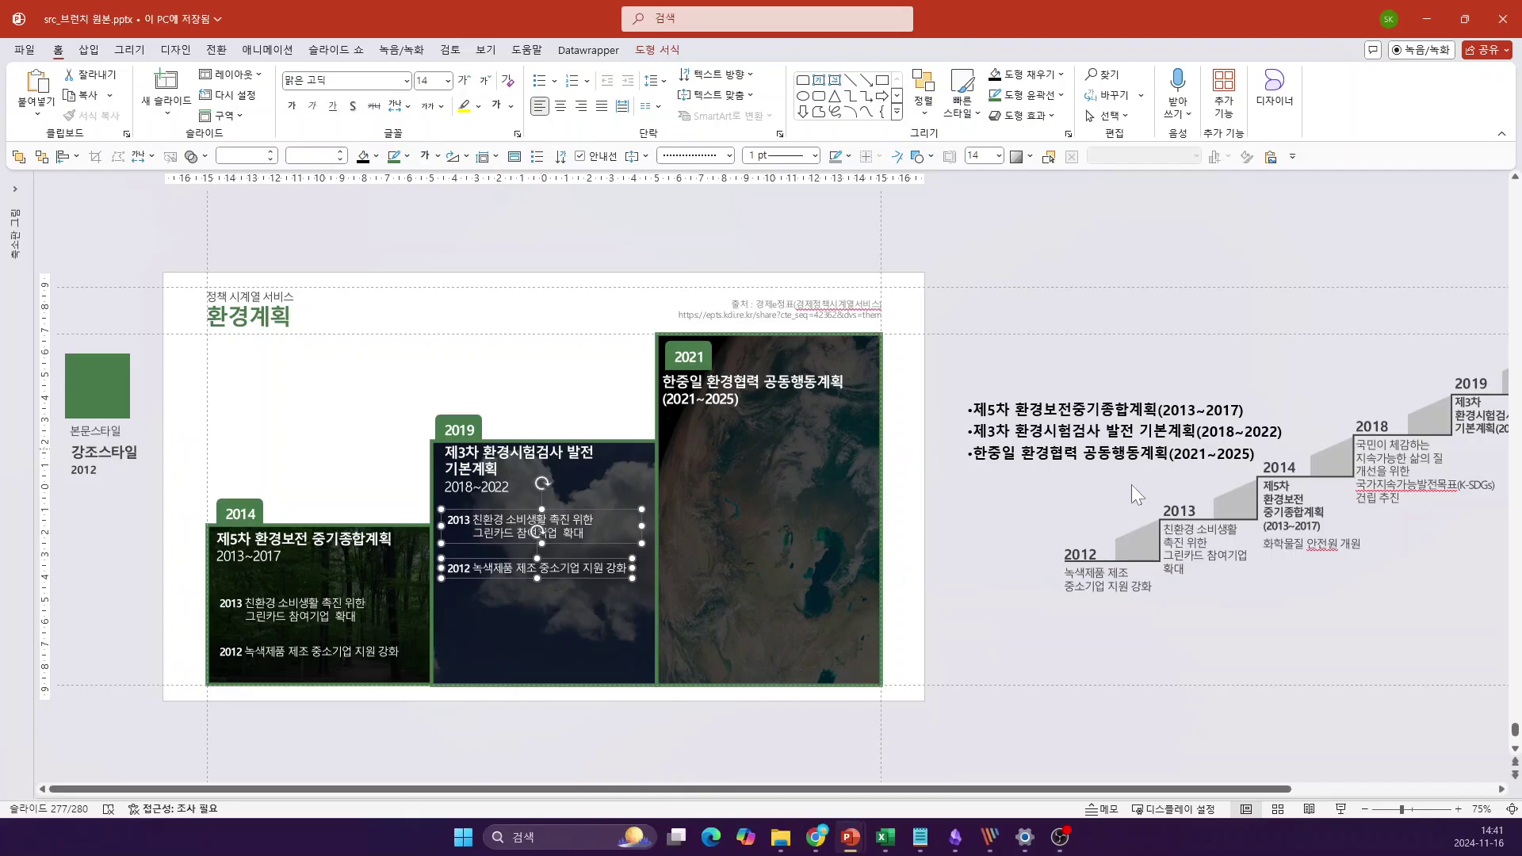
pyautogui.doubleClick(1284, 543)
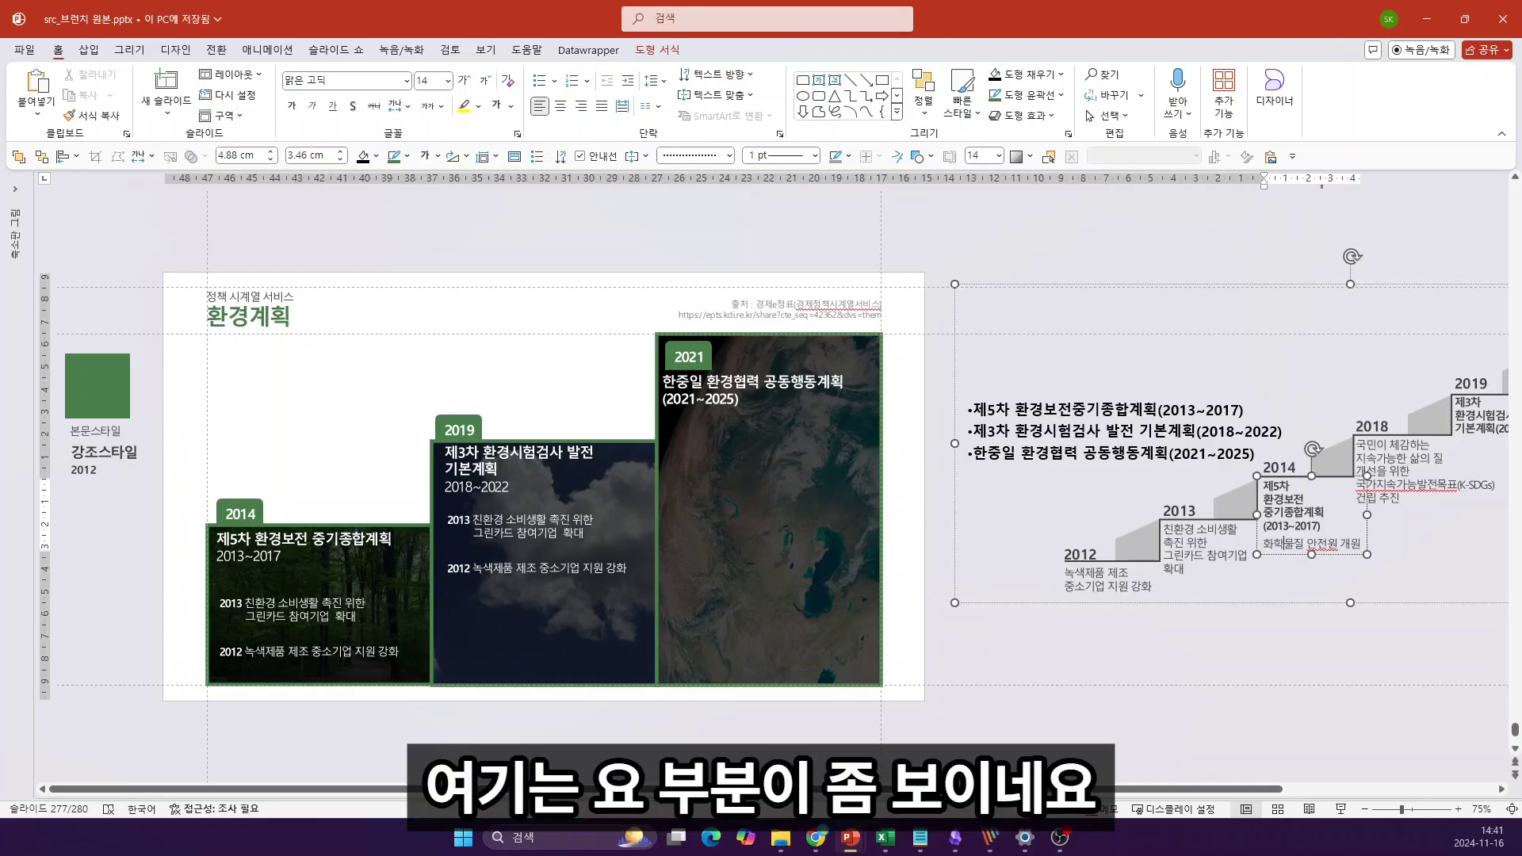
pyautogui.tripleClick(1273, 543)
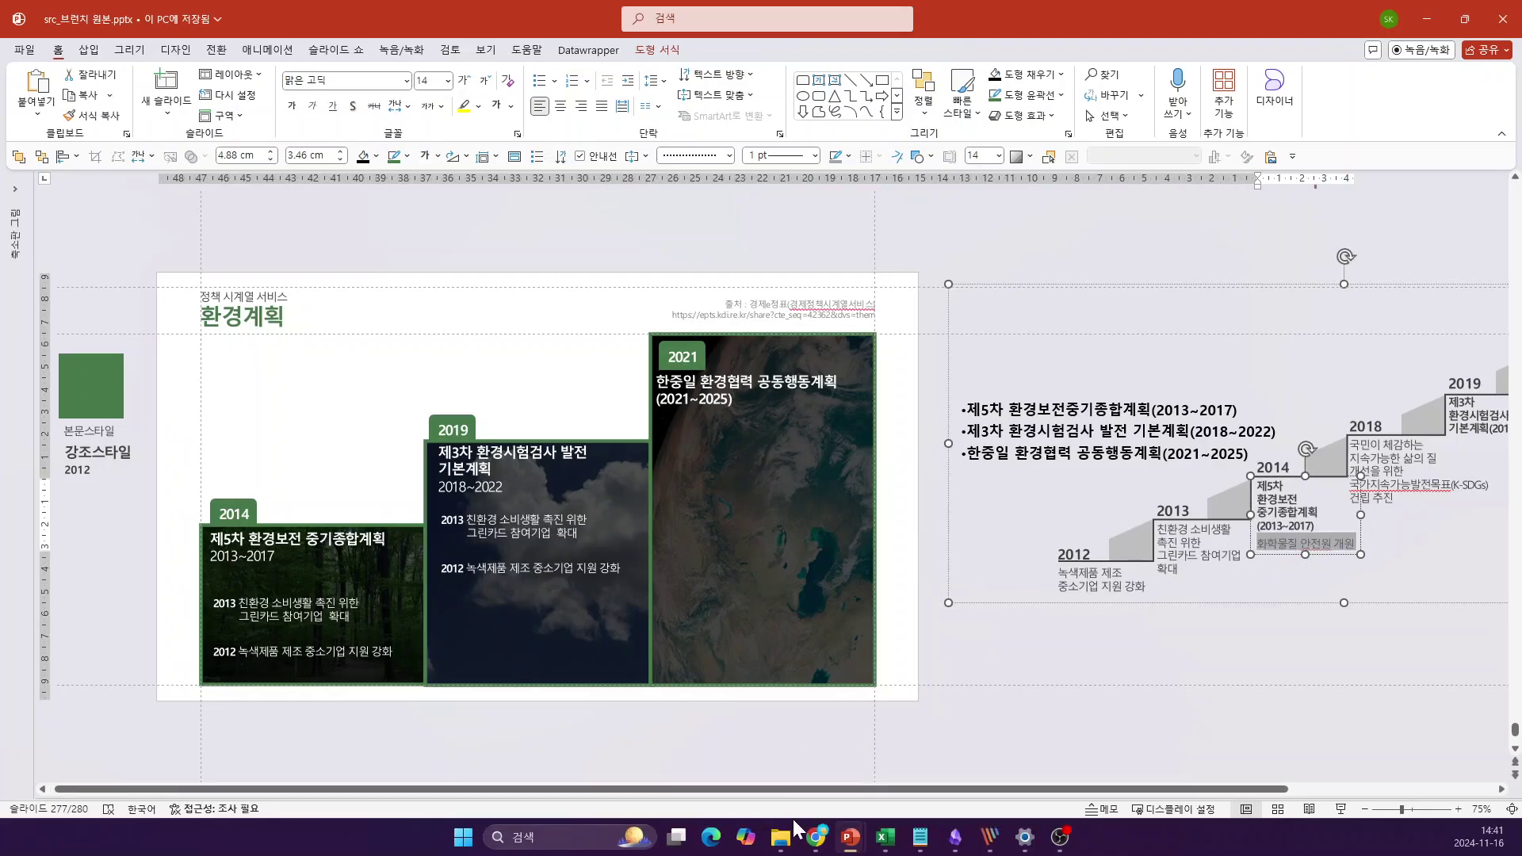
pyautogui.moveTo(794, 793); pyautogui.dragTo(1054, 793)
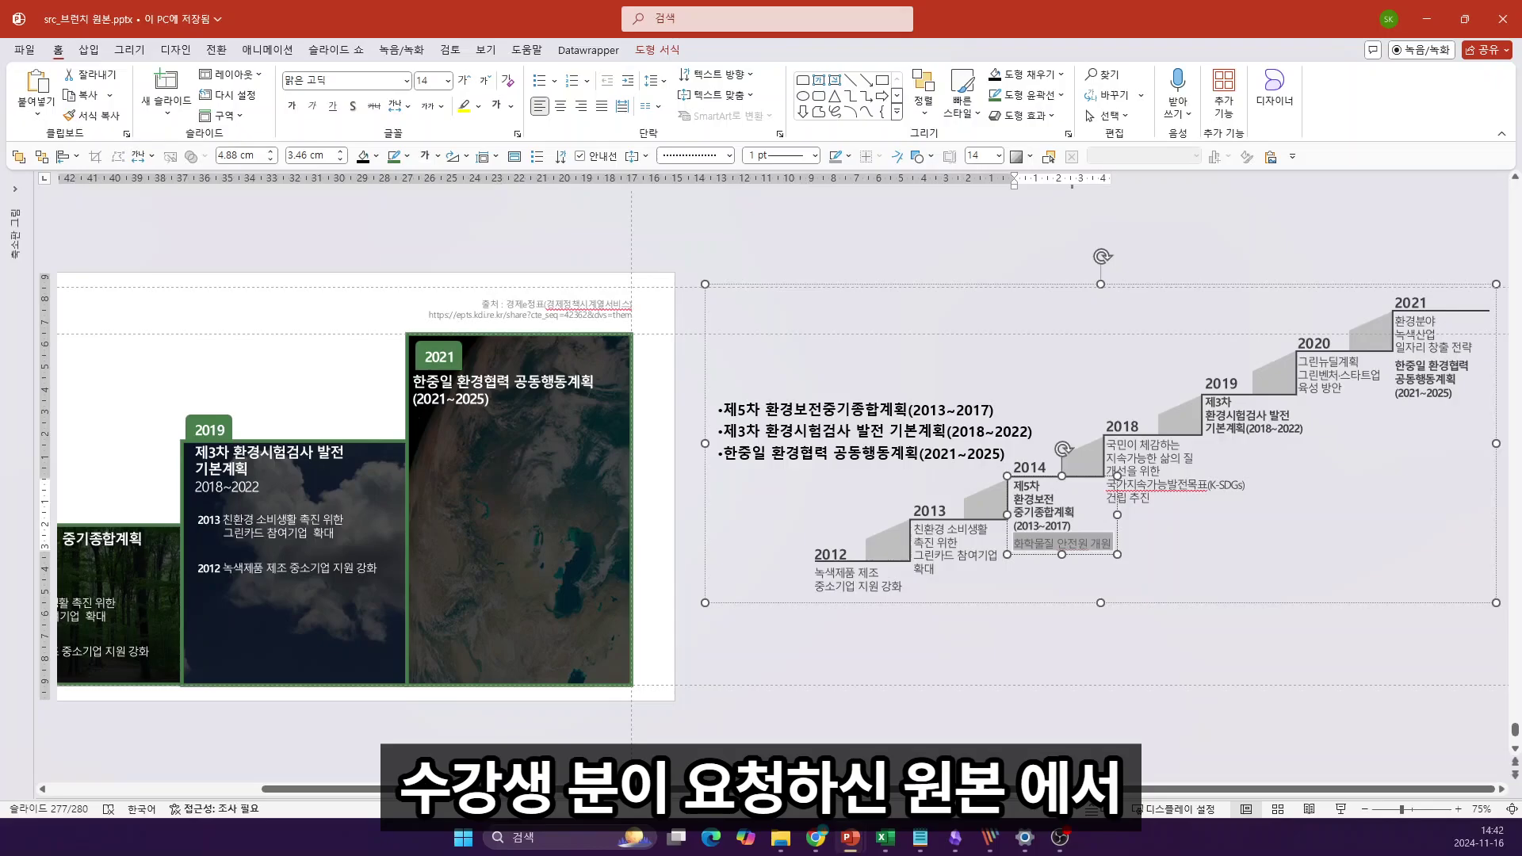
pyautogui.click(254, 524)
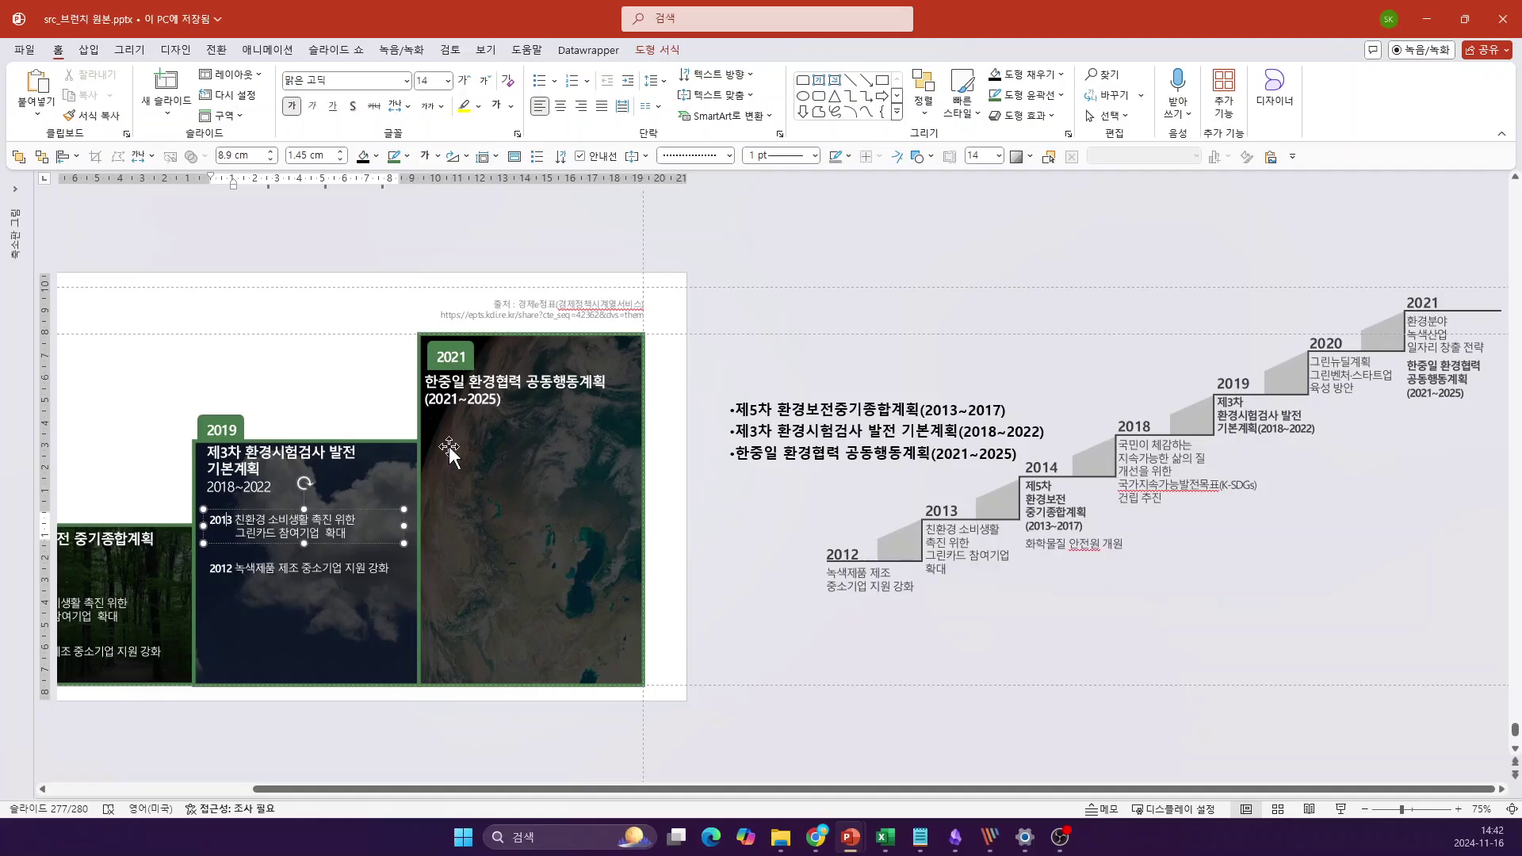
# Step: Change the middle step's lower note to 2018 and replace its wording with the original 2018 text, keeping text only
pyautogui.click(232, 567)
pyautogui.press('Delete')
pyautogui.write('8')
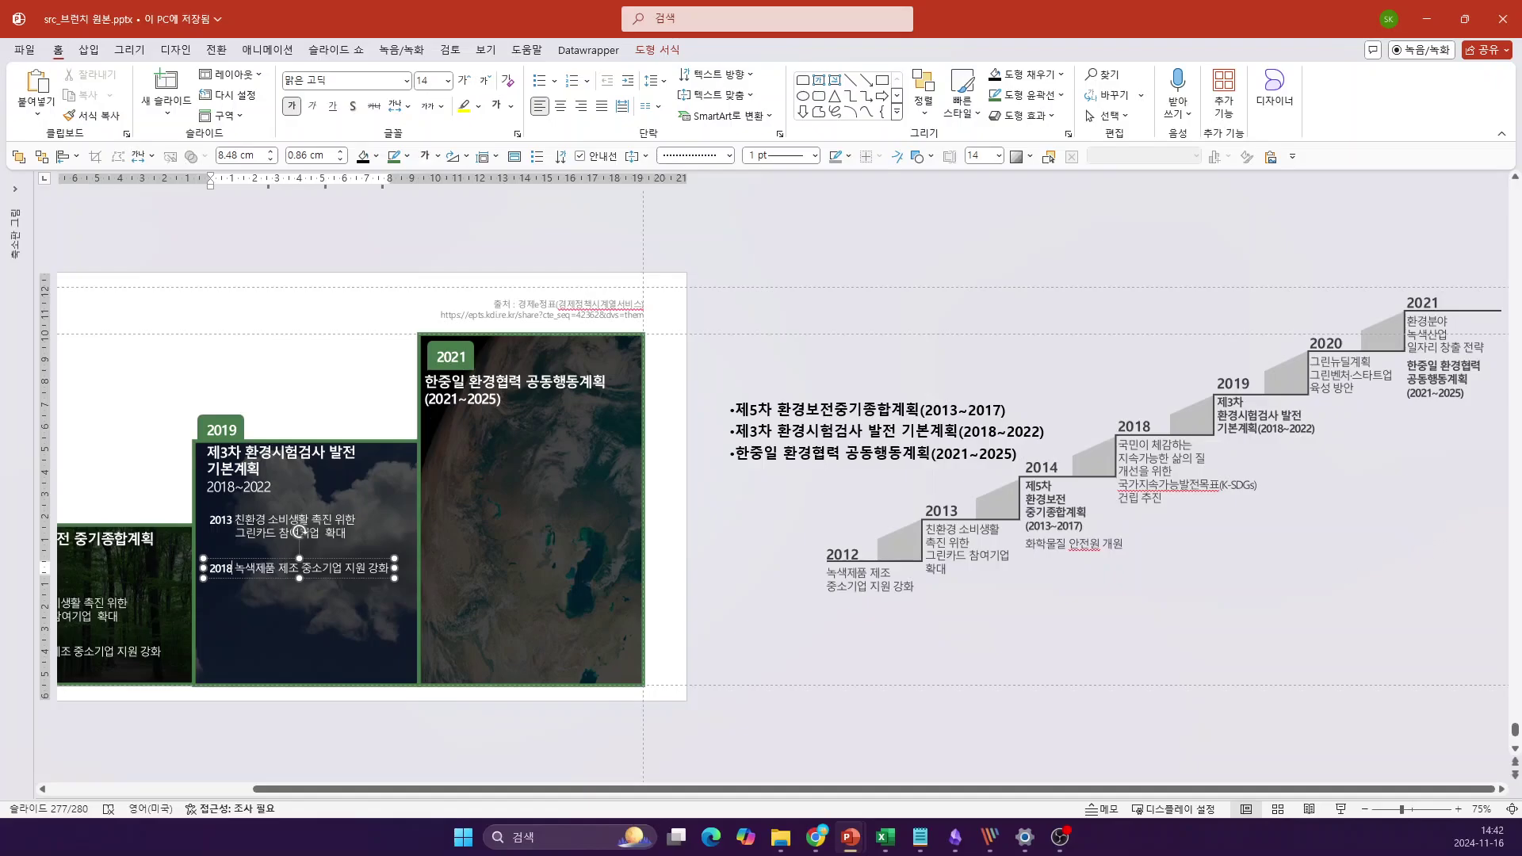
pyautogui.click(1164, 472)
pyautogui.hotkey('ctrl', 'a')
pyautogui.hotkey('ctrl', 'c')
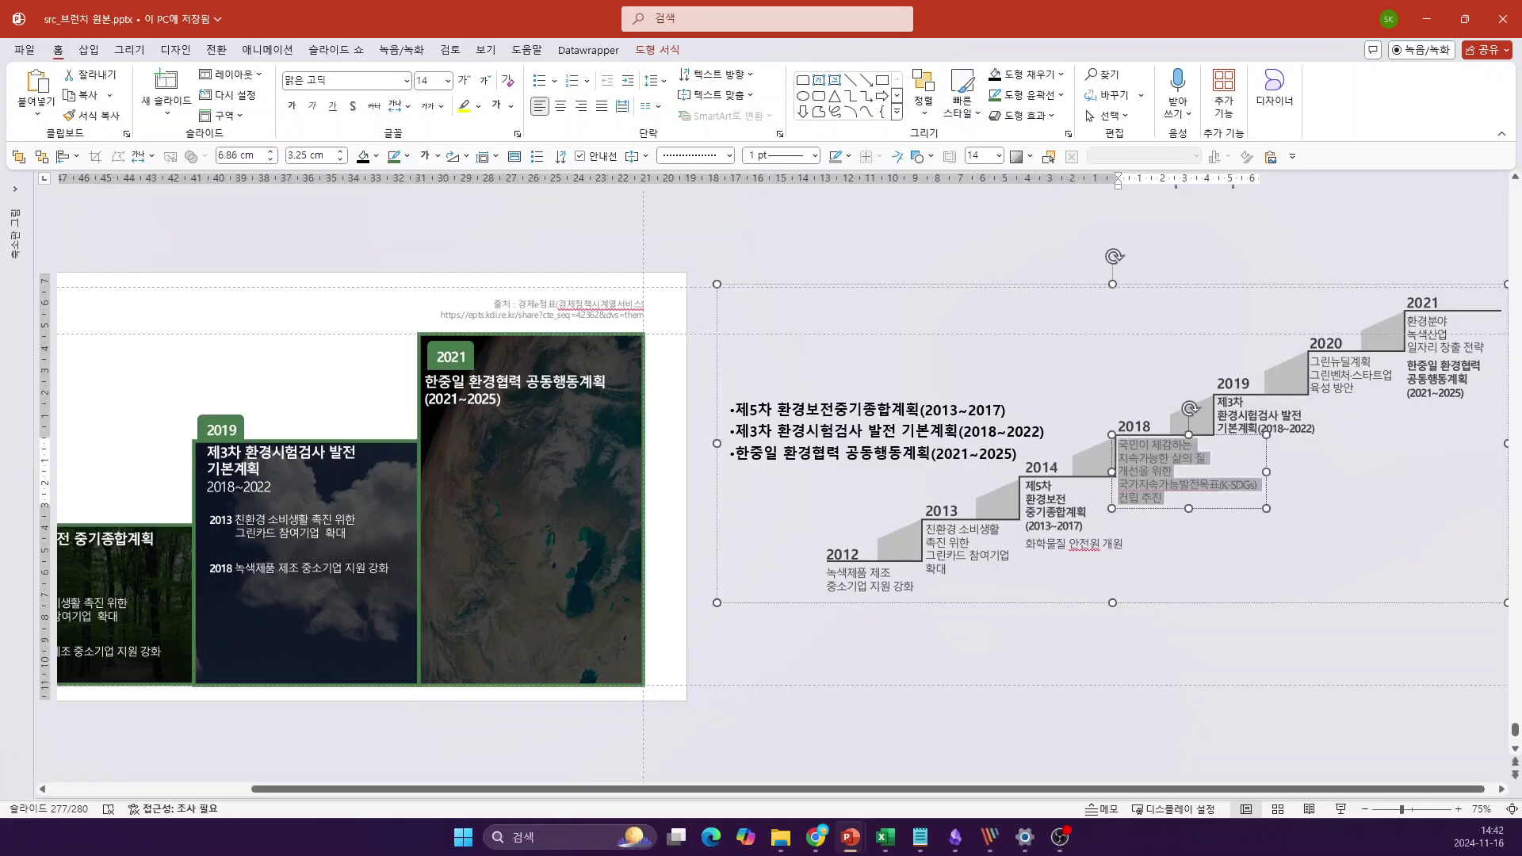
pyautogui.moveTo(231, 568); pyautogui.dragTo(388, 569)
pyautogui.hotkey('ctrl', 'v')
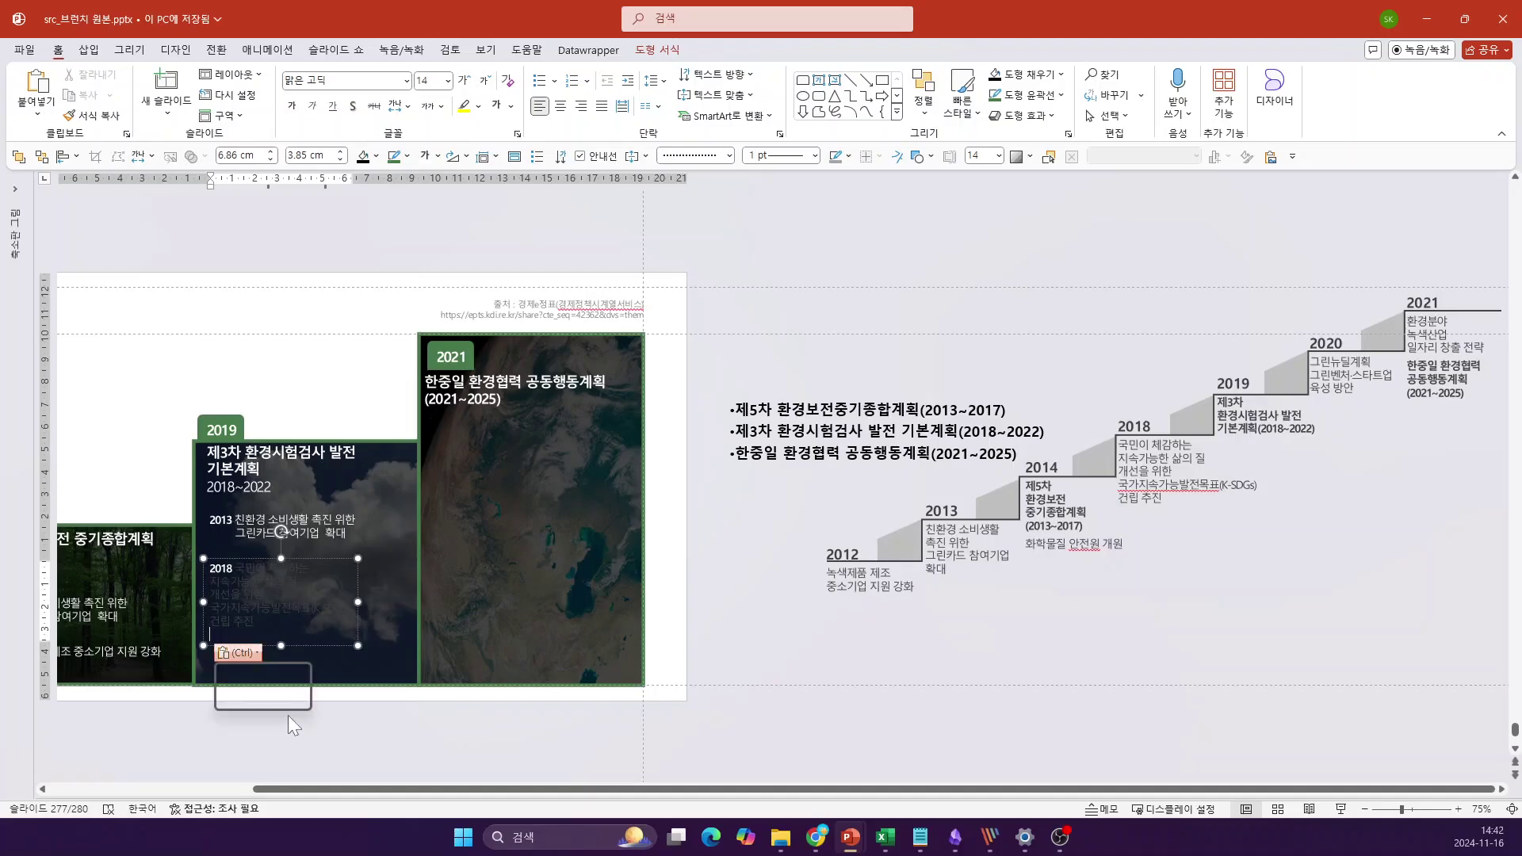
pyautogui.click(305, 697)
# Step: Widen the 2018 note's box to 9.31 cm and join its broken lines through 국가지속가능발전목표(K-SDGs)
pyautogui.moveTo(358, 602); pyautogui.dragTo(413, 601)
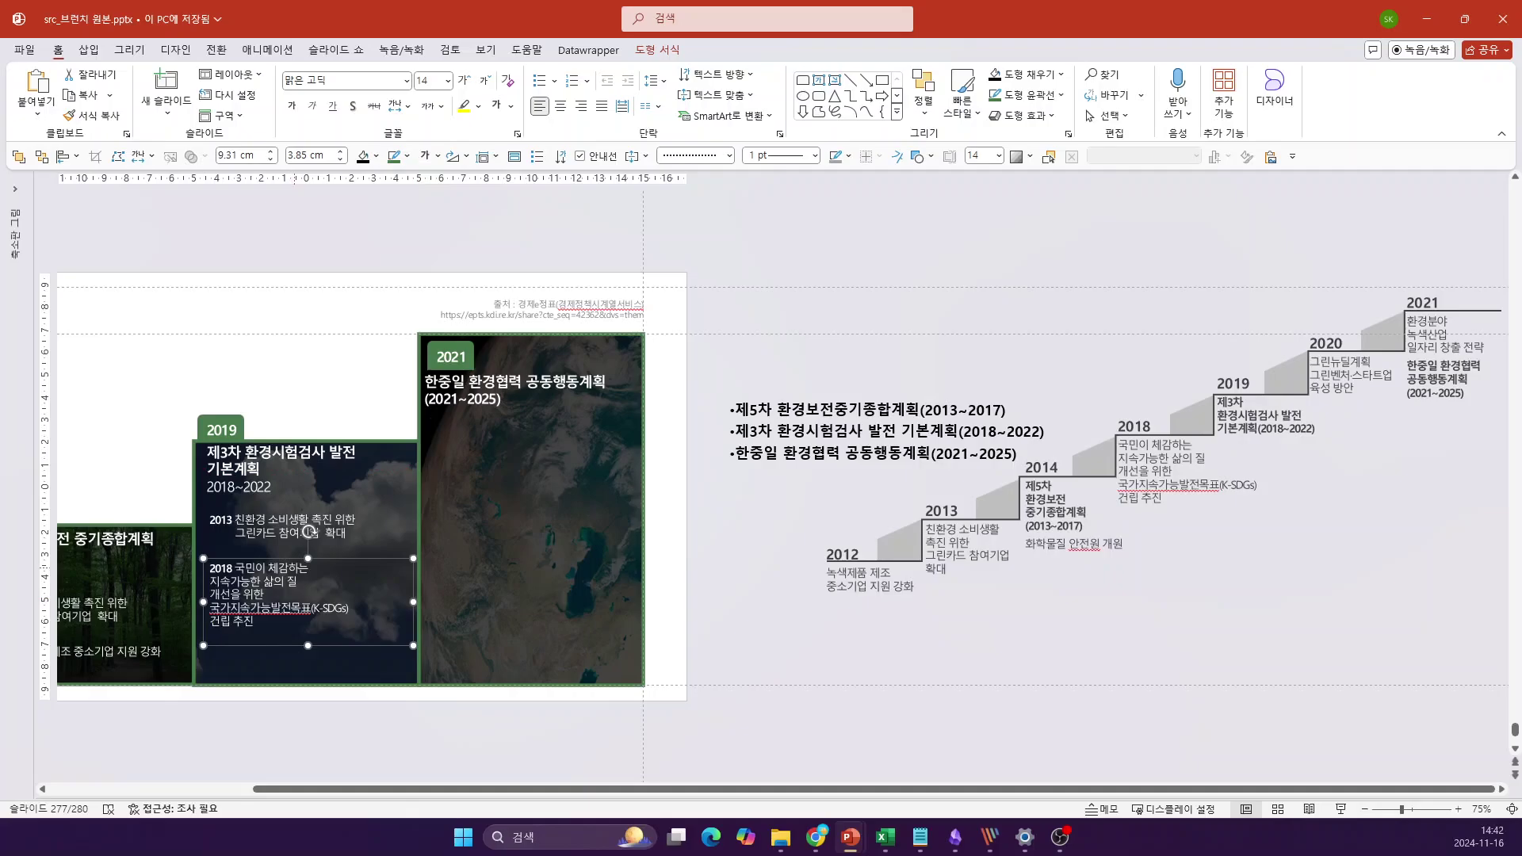
pyautogui.press('Delete')
pyautogui.press('Delete')
pyautogui.press('Delete')
pyautogui.press('Delete')
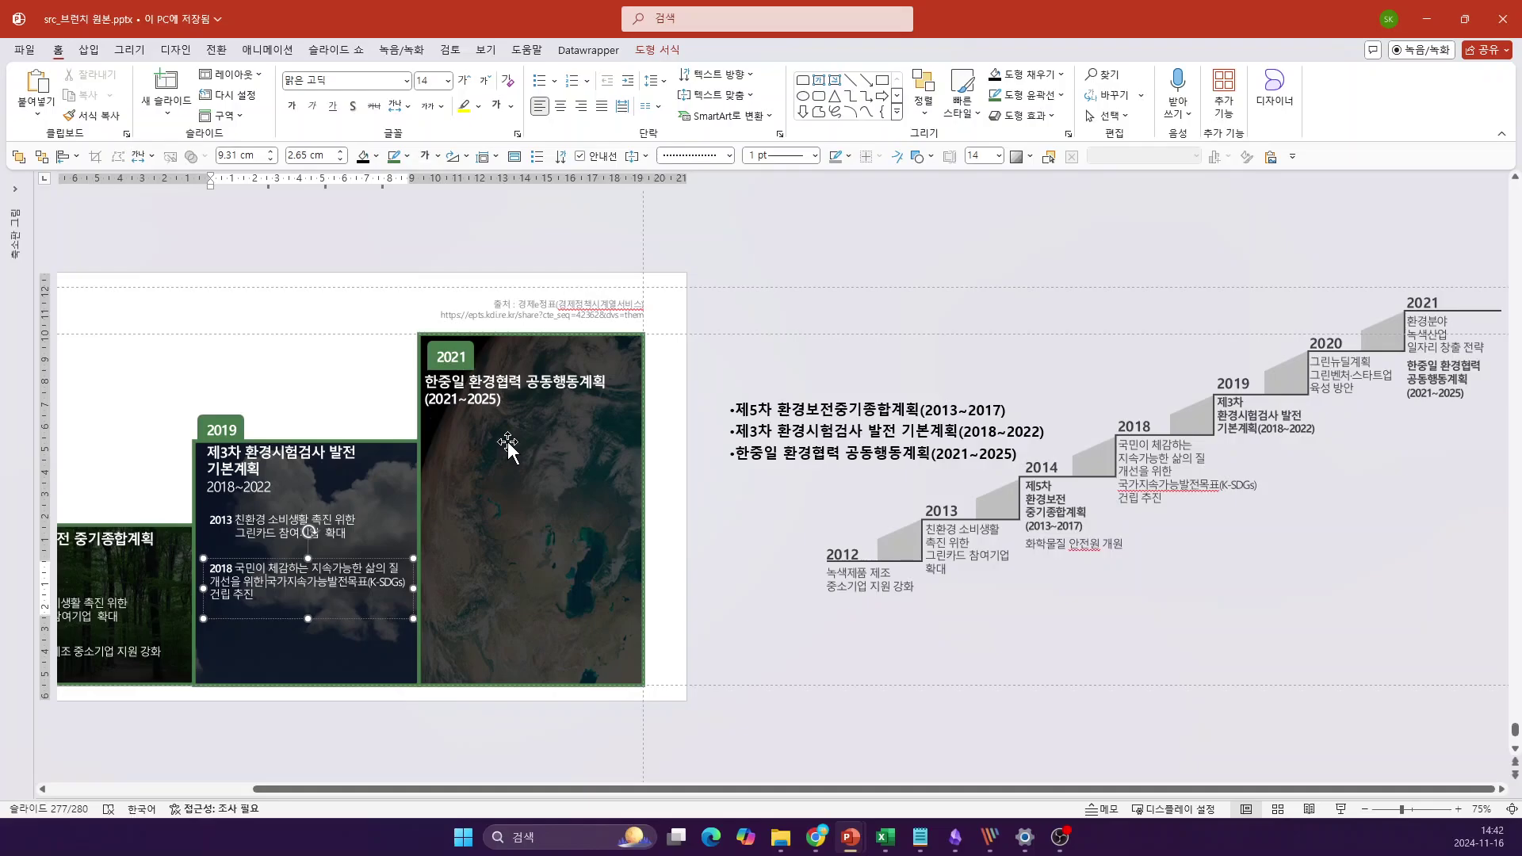
# Step: Indent the 2018 note's continuation lines past the year, join 건립 추진 to the preceding text and remove the trailing empty line
pyautogui.moveTo(235, 520); pyautogui.dragTo(347, 538)
pyautogui.moveTo(256, 595); pyautogui.dragTo(234, 568)
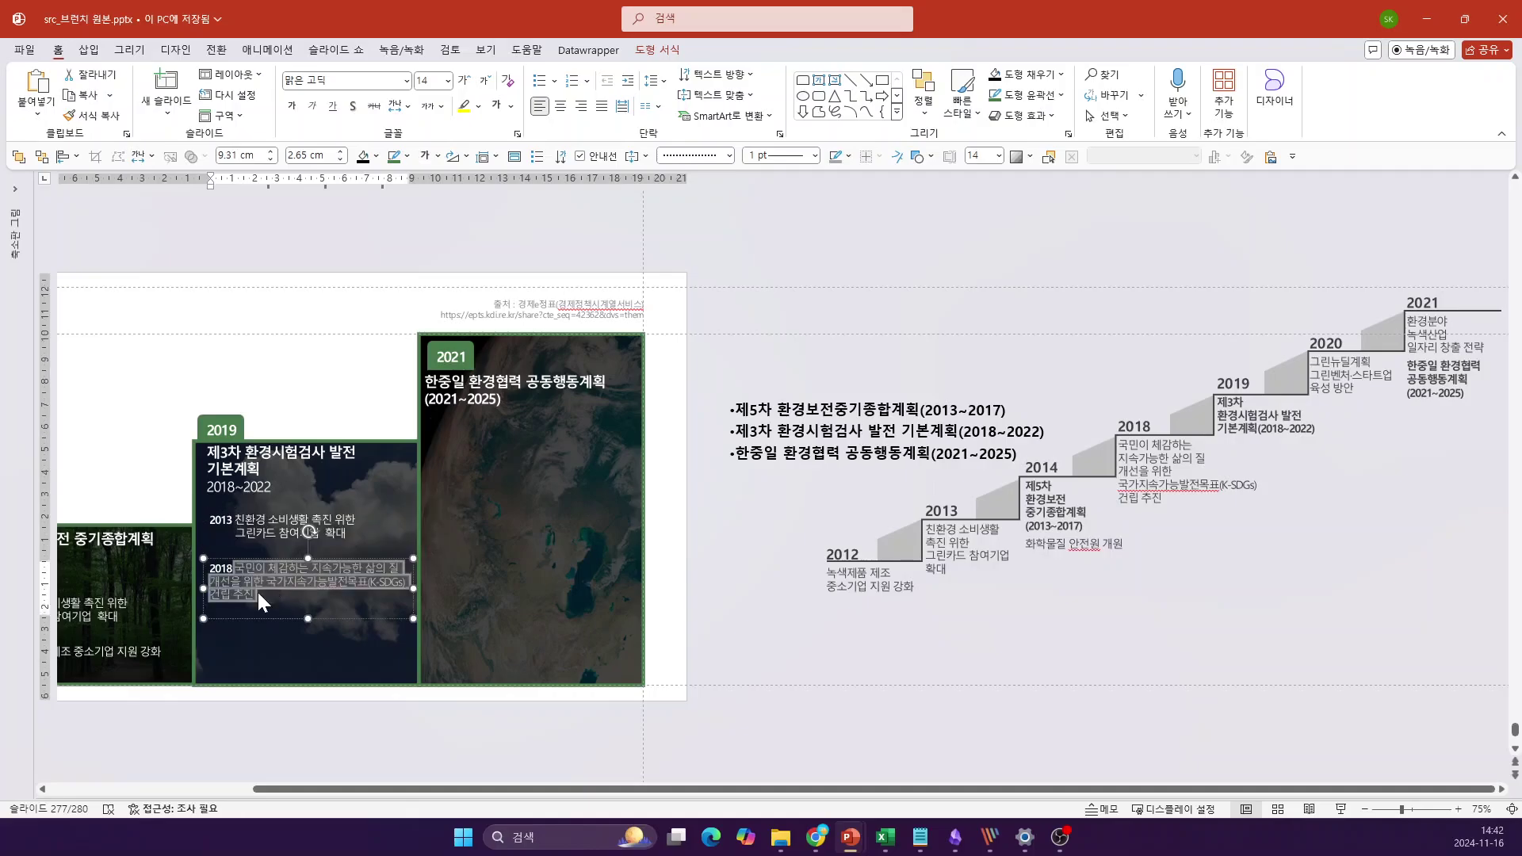
pyautogui.press('Right')
pyautogui.moveTo(252, 595); pyautogui.dragTo(208, 582)
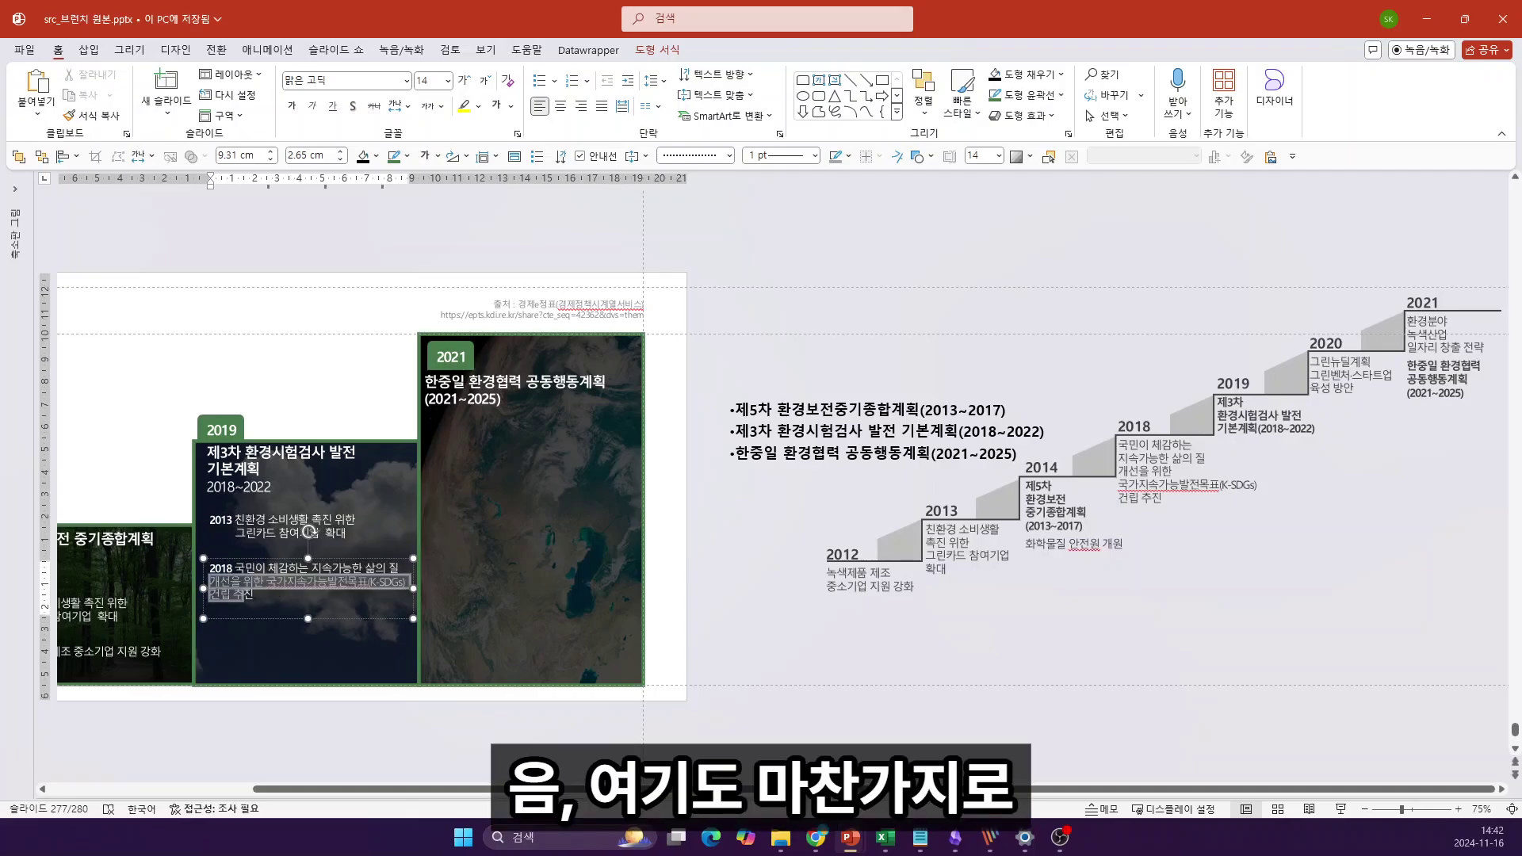
pyautogui.moveTo(211, 184); pyautogui.dragTo(238, 181)
pyautogui.click(284, 651)
pyautogui.press('Delete')
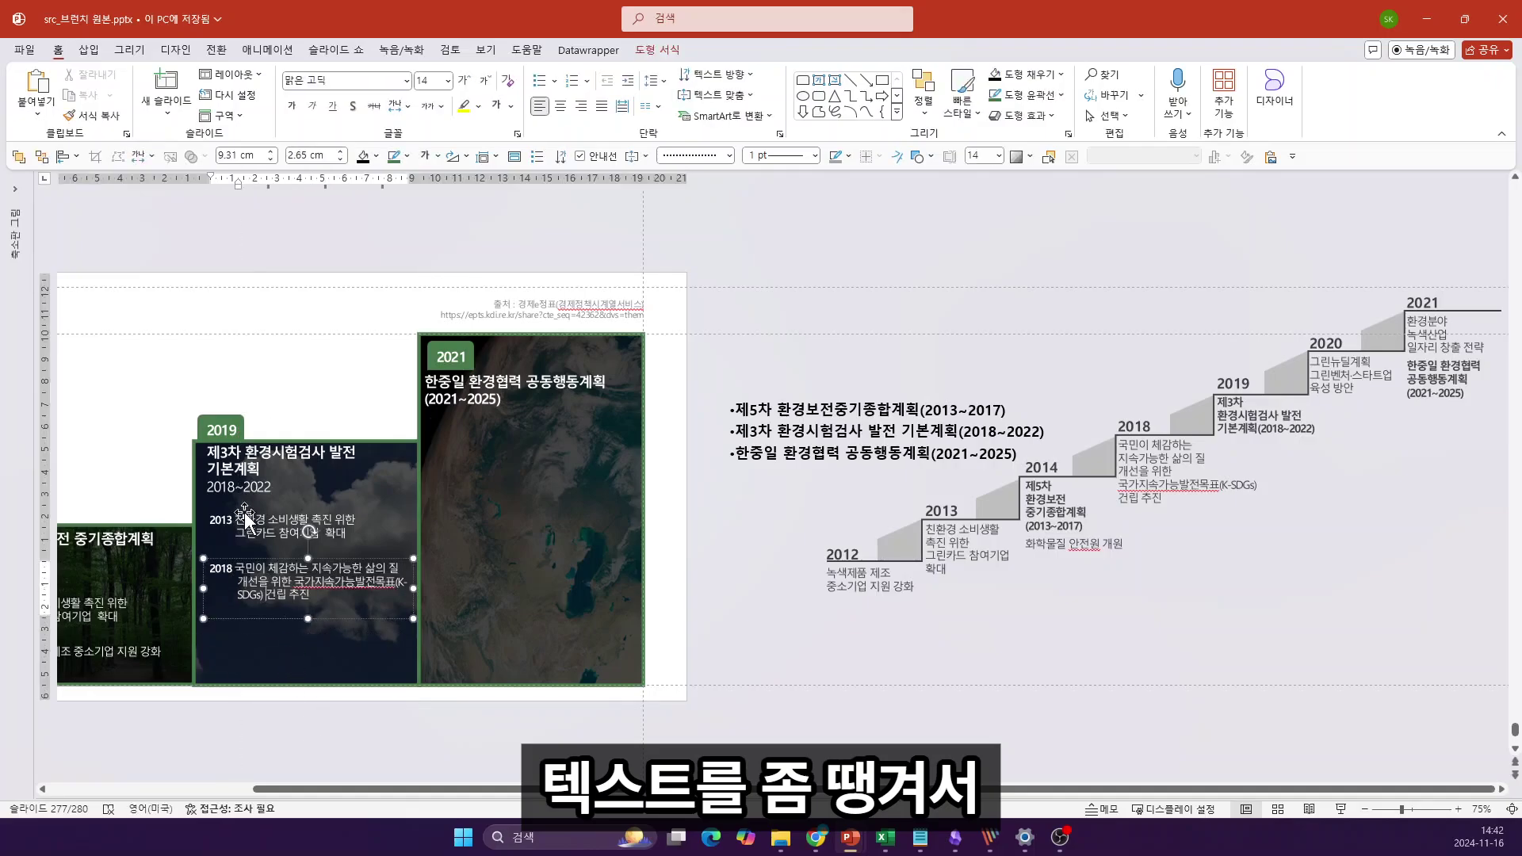
pyautogui.press('Delete')
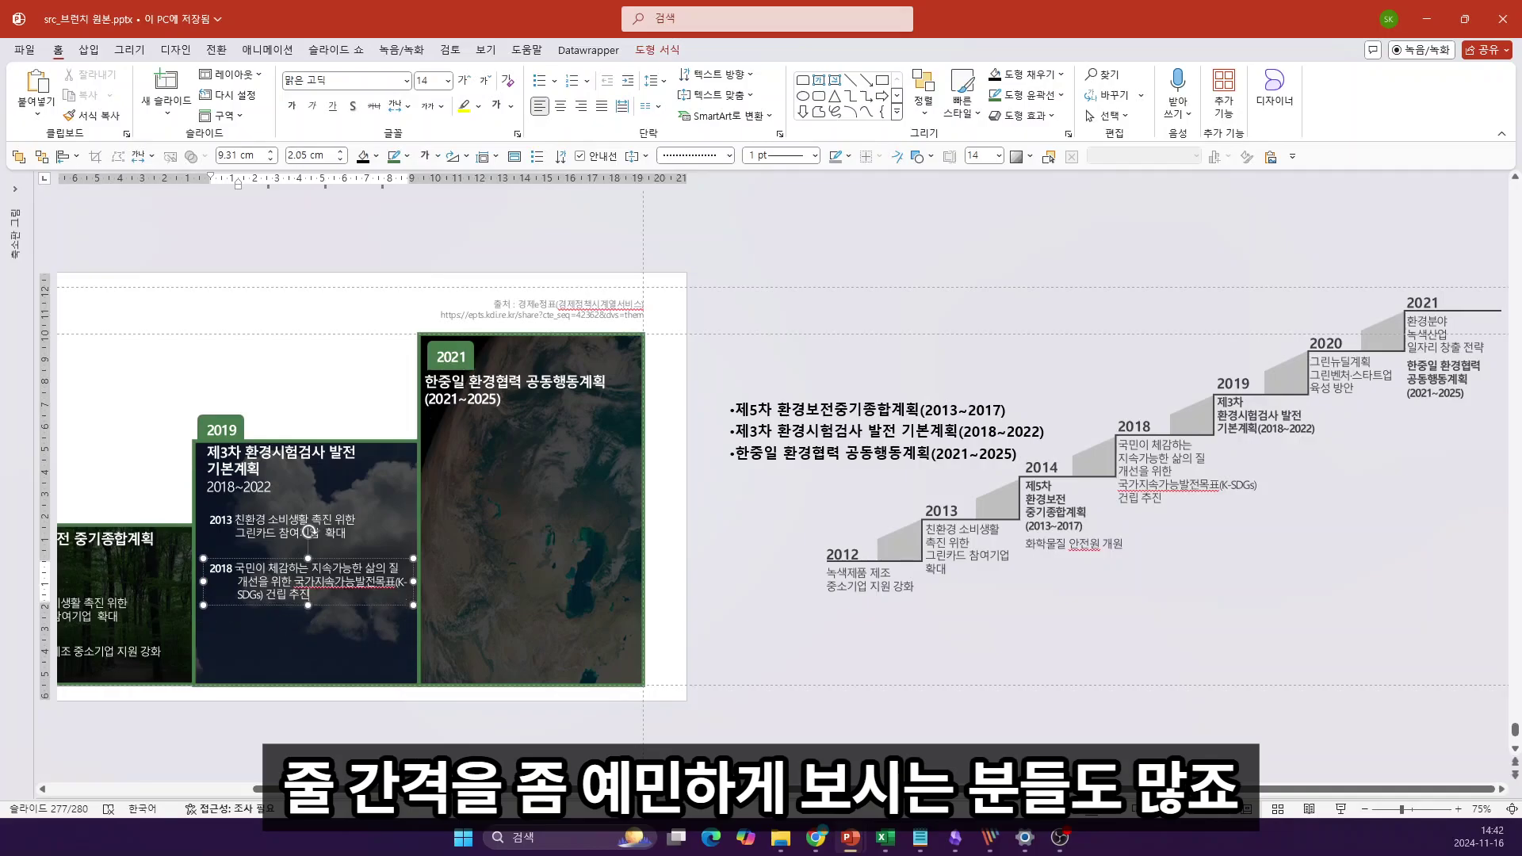
# Step: Copy the middle step's 2013 note across into the 2021 step and shift the 2021 step's heading slightly to the right
pyautogui.click(135, 726)
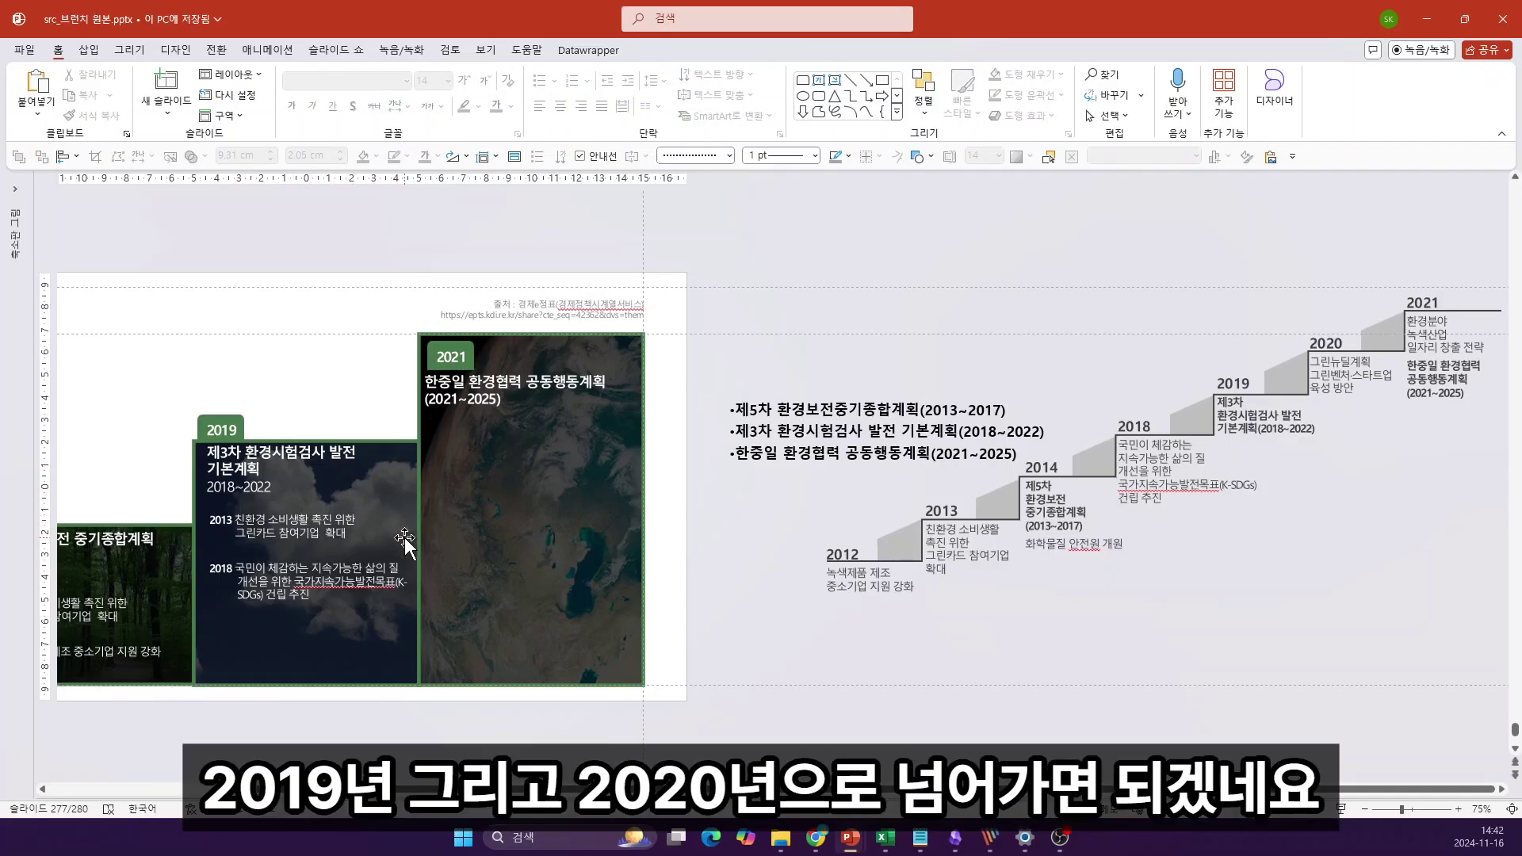
pyautogui.click(287, 546)
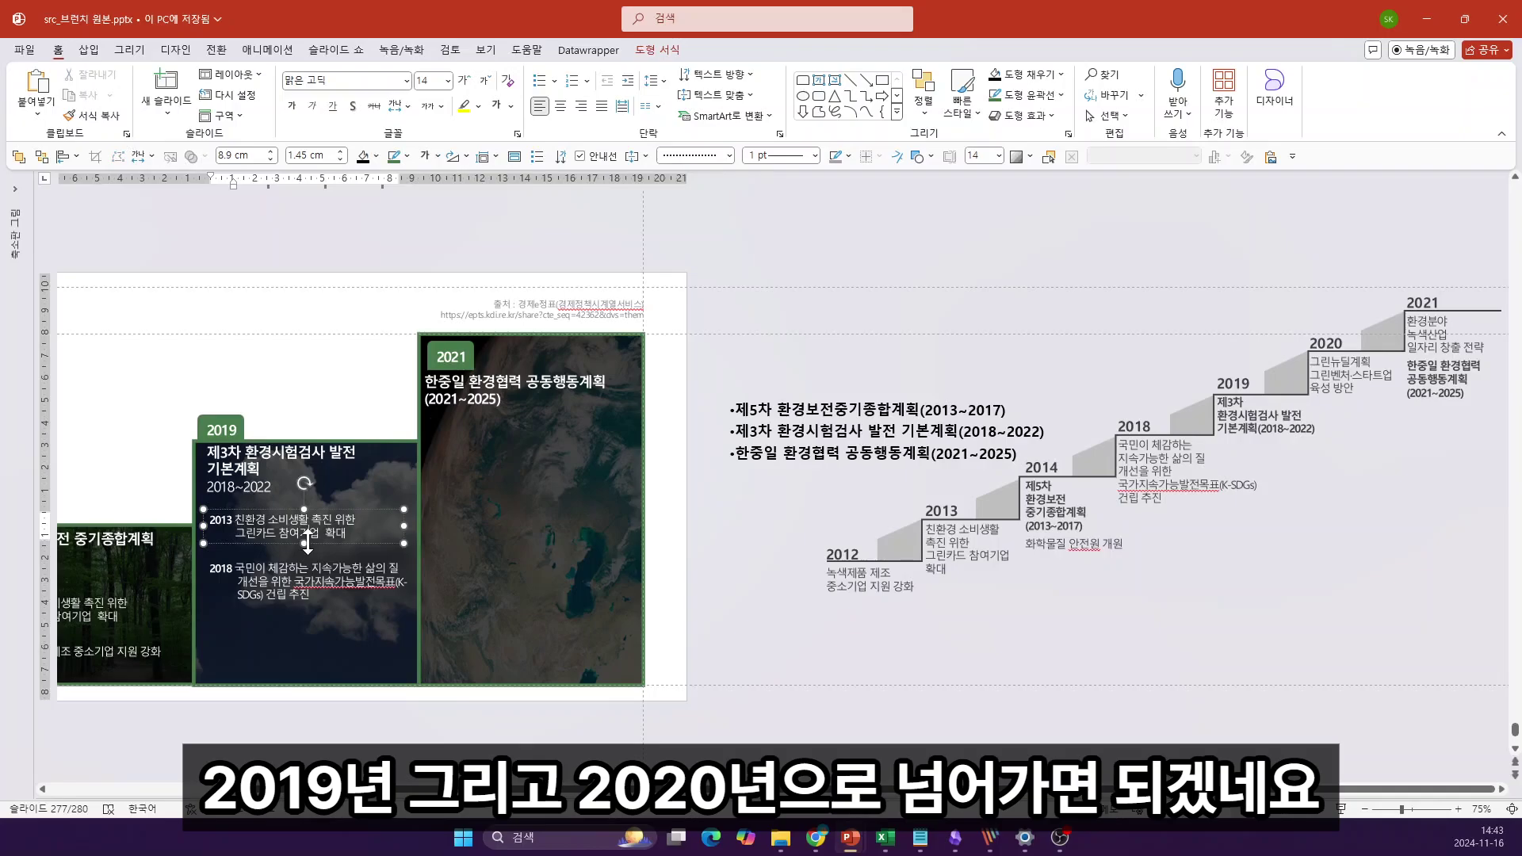
pyautogui.moveTo(325, 541); pyautogui.dragTo(611, 547)
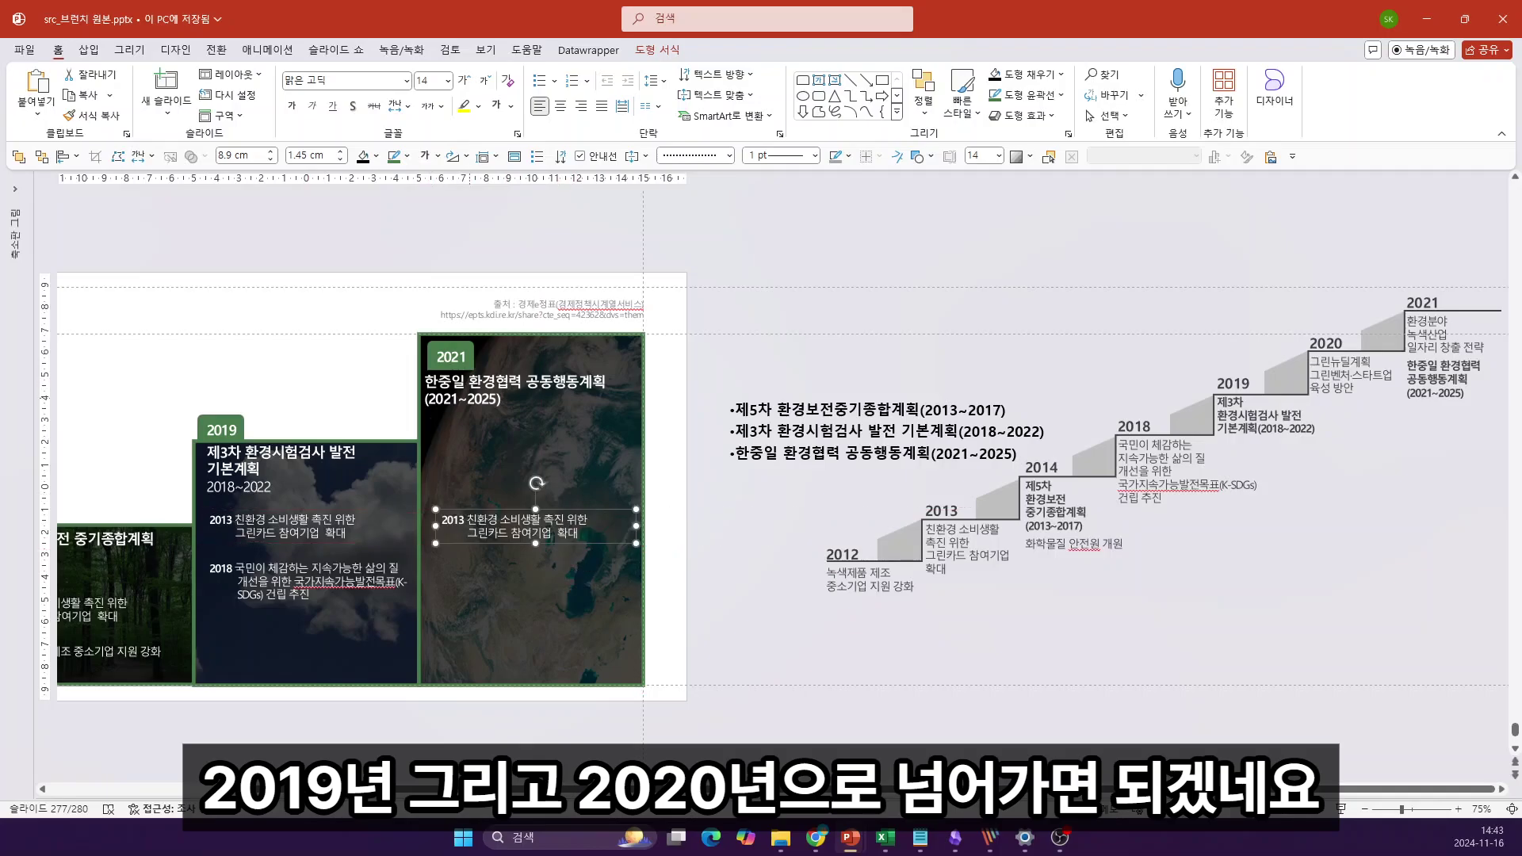
pyautogui.moveTo(464, 428); pyautogui.dragTo(479, 430)
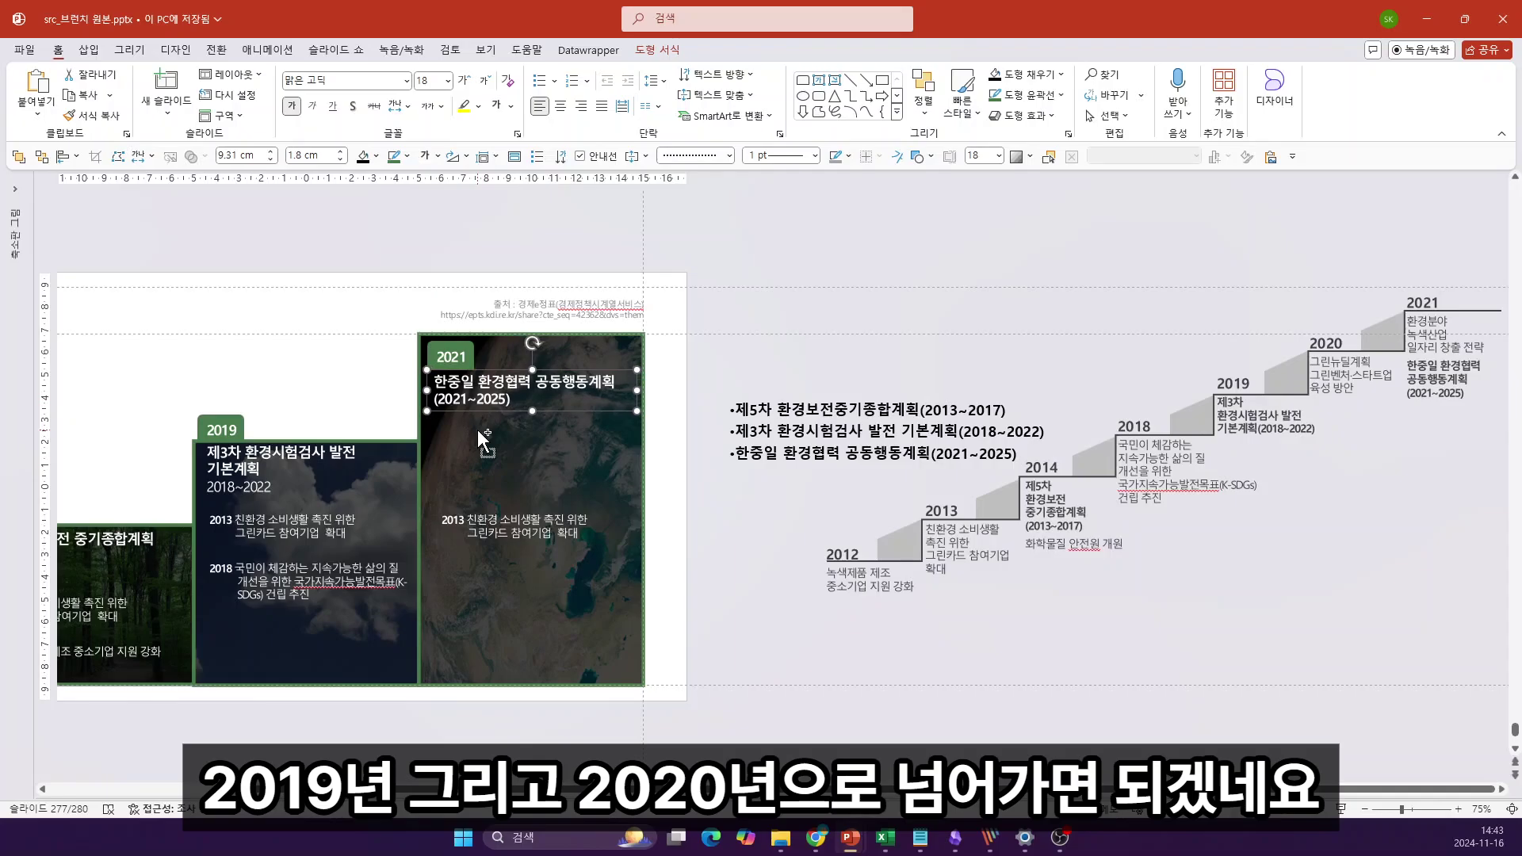
# Step: Move the copied note up to just below the 2021 step's heading and duplicate it directly underneath
pyautogui.click(464, 521)
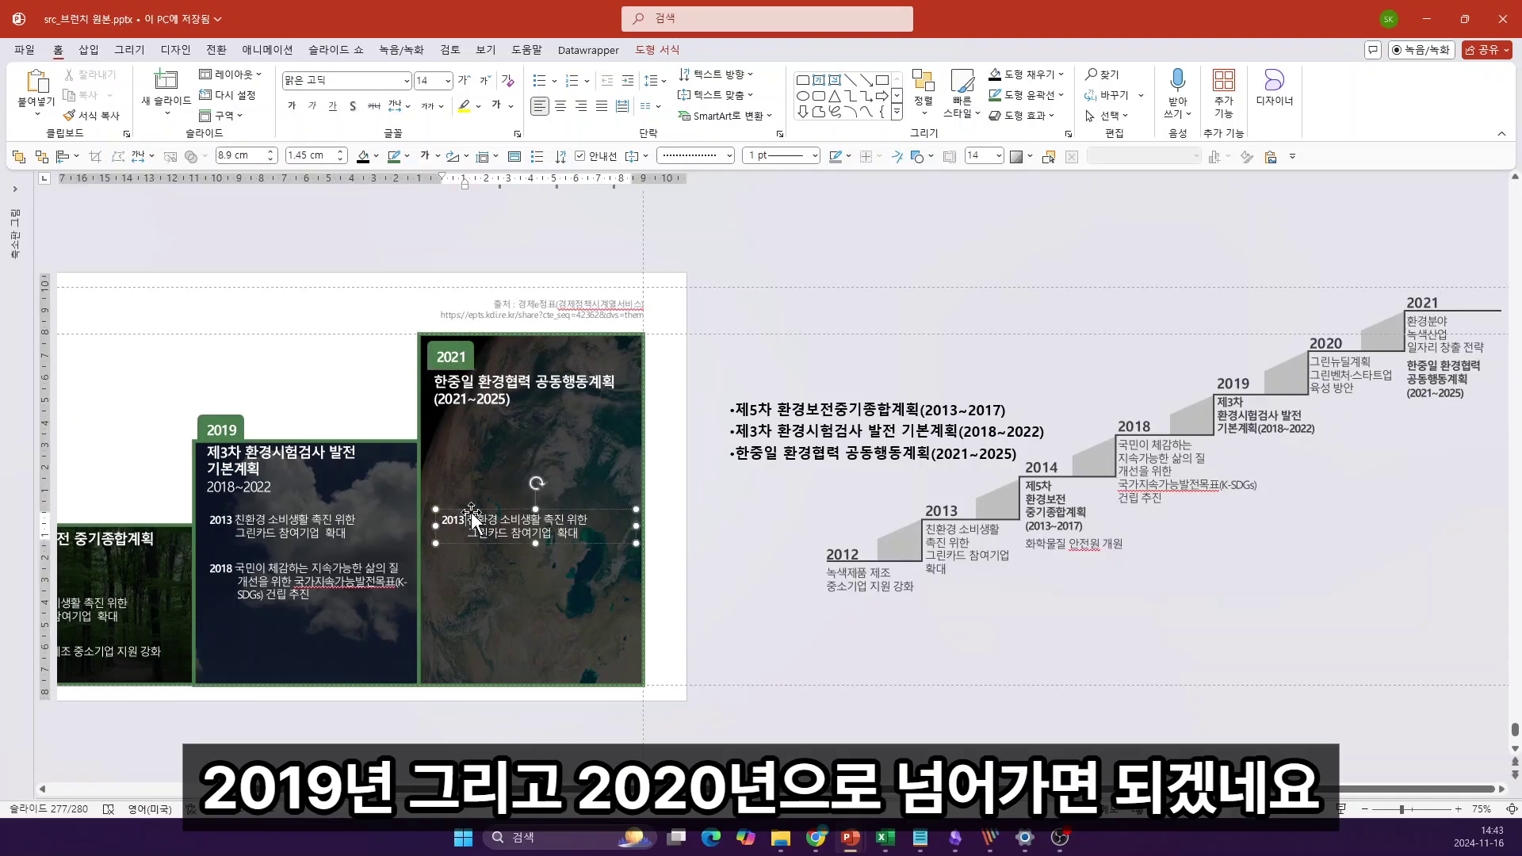
pyautogui.moveTo(464, 520); pyautogui.dragTo(463, 429)
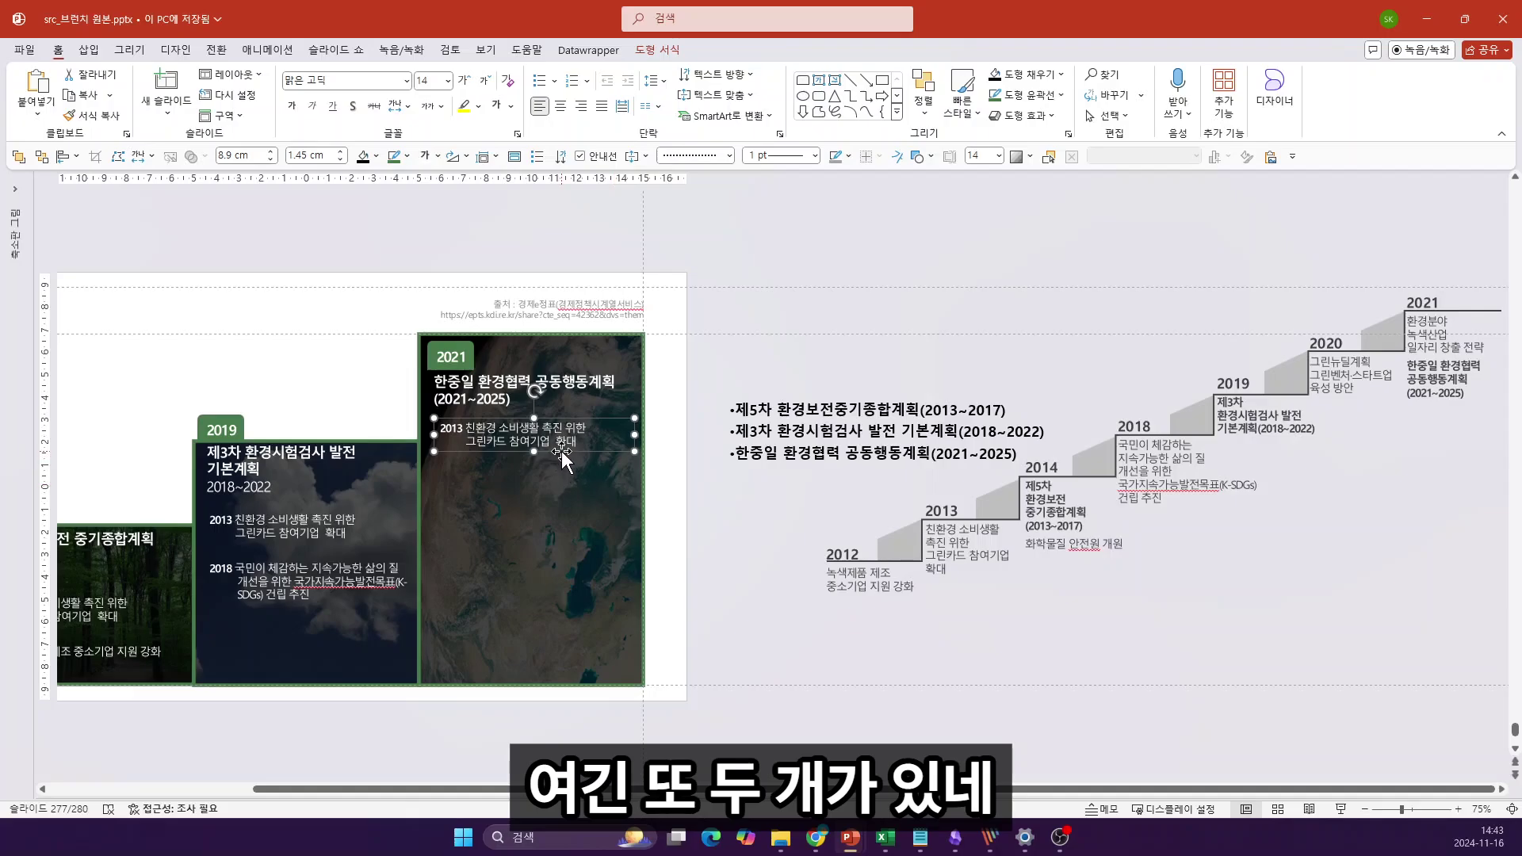
pyautogui.moveTo(562, 450); pyautogui.dragTo(568, 488)
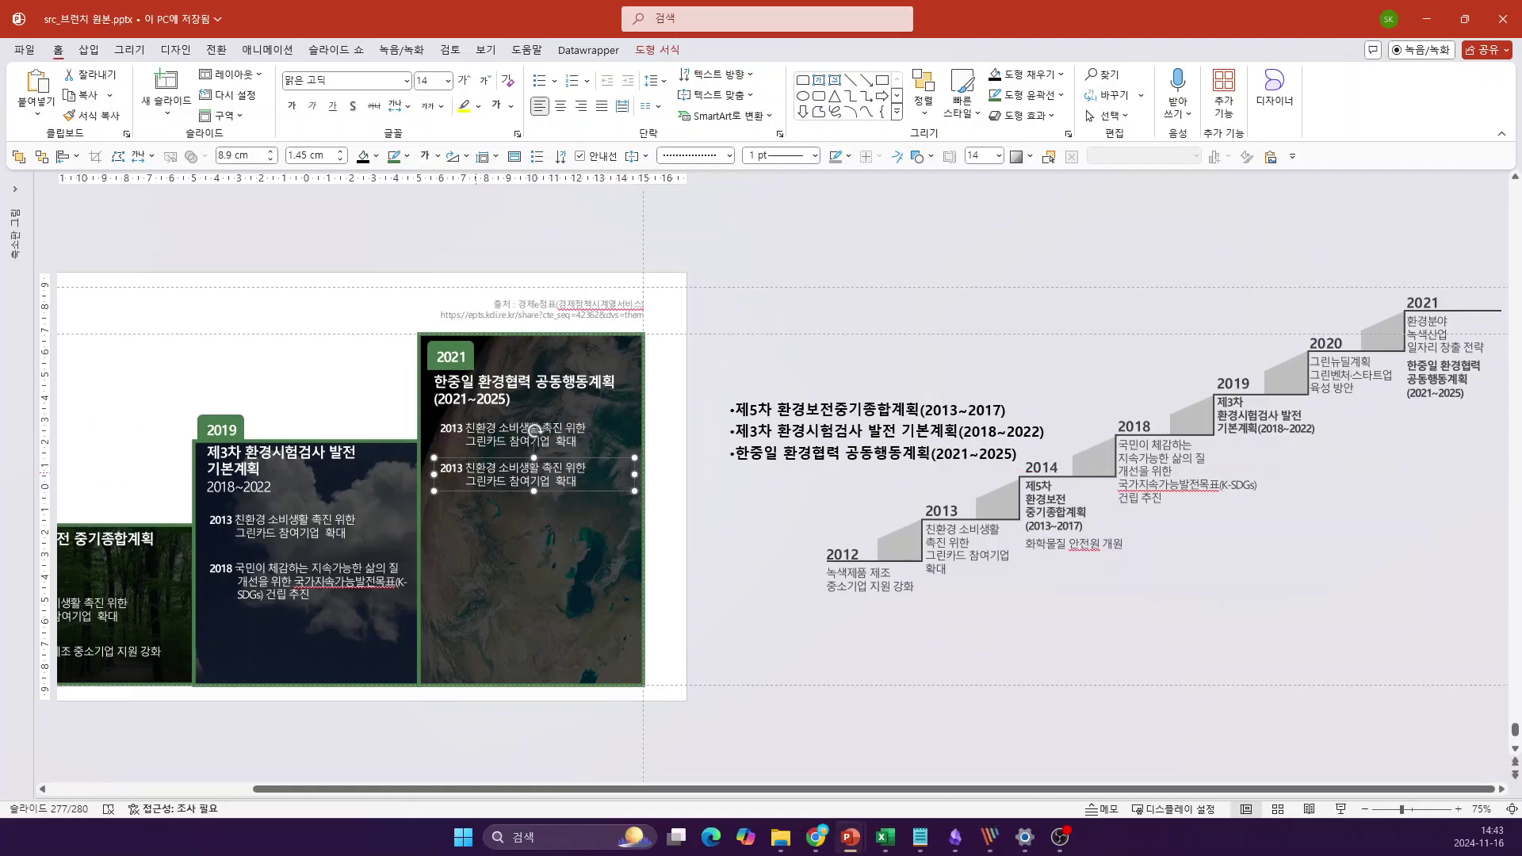
# Step: Change the years of the two notes in the 2021 step to 2021 for the upper one and 2020 for the lower one
pyautogui.click(462, 468)
pyautogui.press('BackSpace')
pyautogui.press('BackSpace')
pyautogui.write('20')
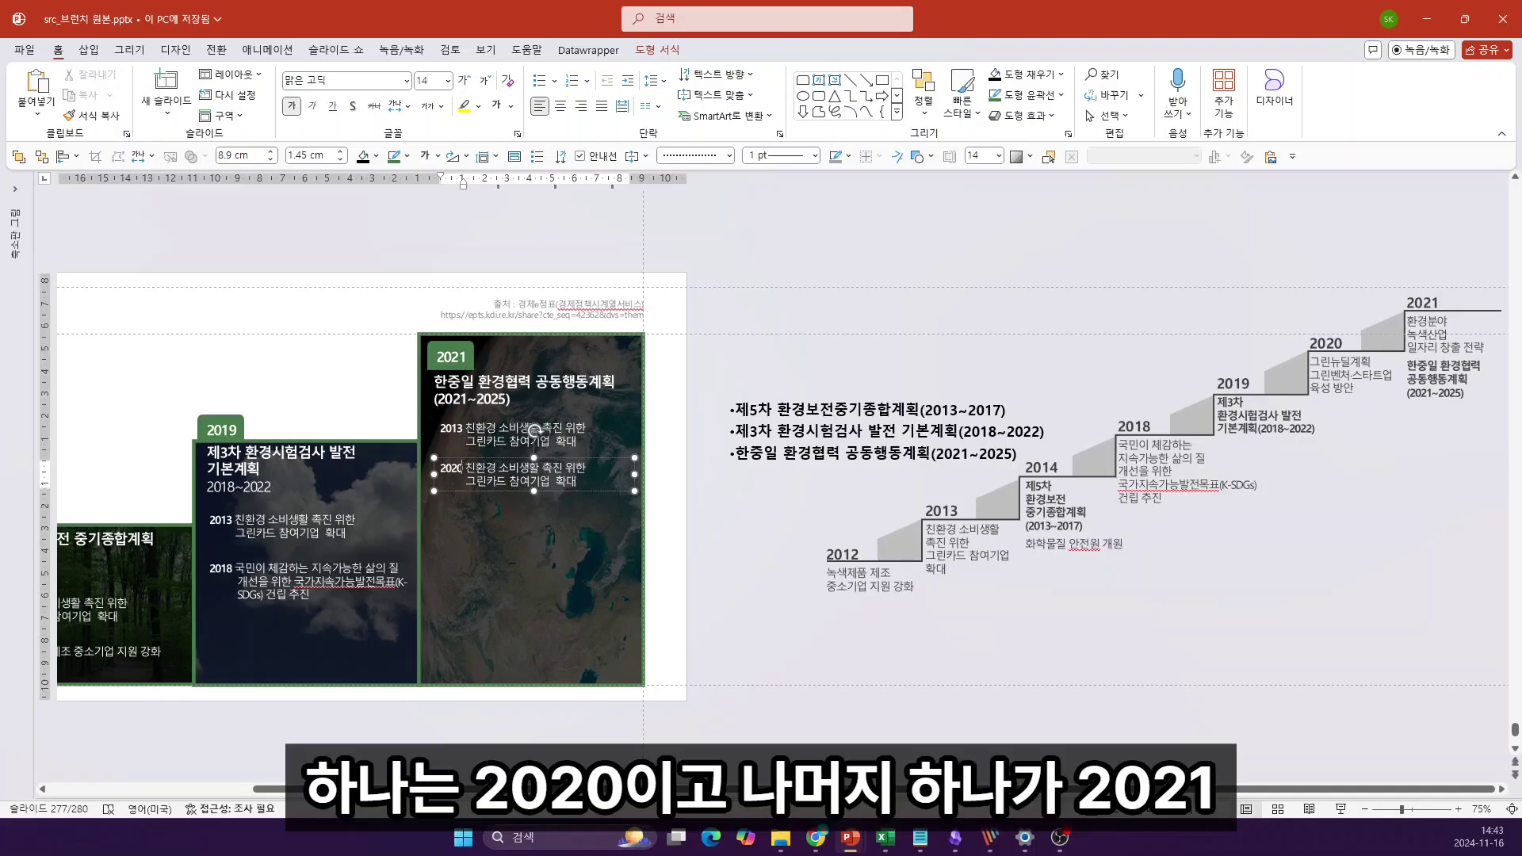
pyautogui.click(447, 429)
pyautogui.press('Delete')
pyautogui.press('Delete')
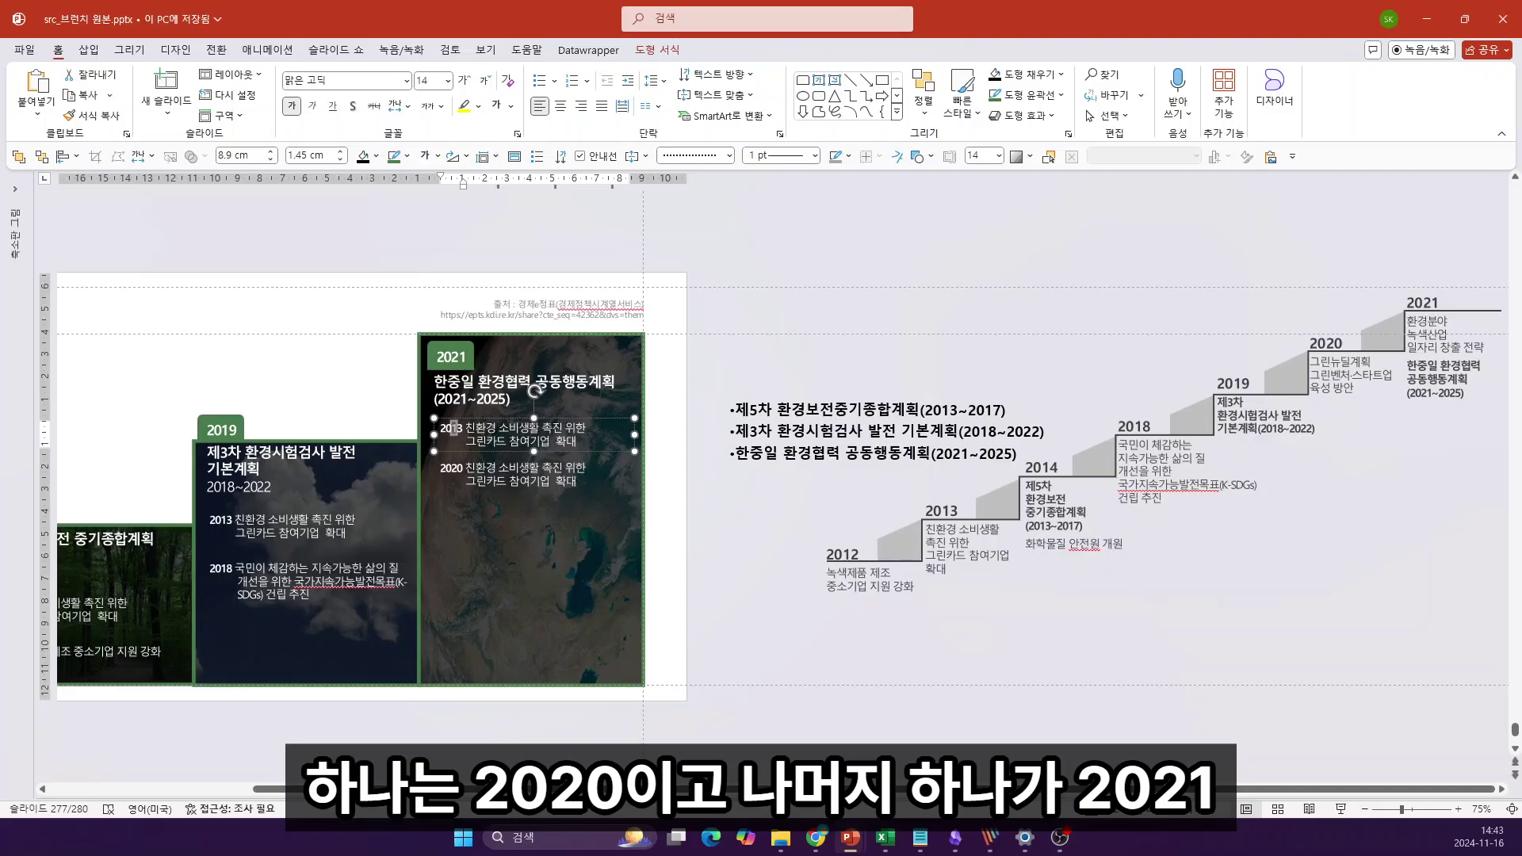
pyautogui.write('21')
# Step: Replace the 2020 note's wording with the original timeline's 2020 text, 그린뉴딜계획 그린벤처·스타트업 육성 방안
pyautogui.click(1416, 324)
pyautogui.click(1348, 375)
pyautogui.hotkey('ctrl', 'a')
pyautogui.hotkey('ctrl', 'c')
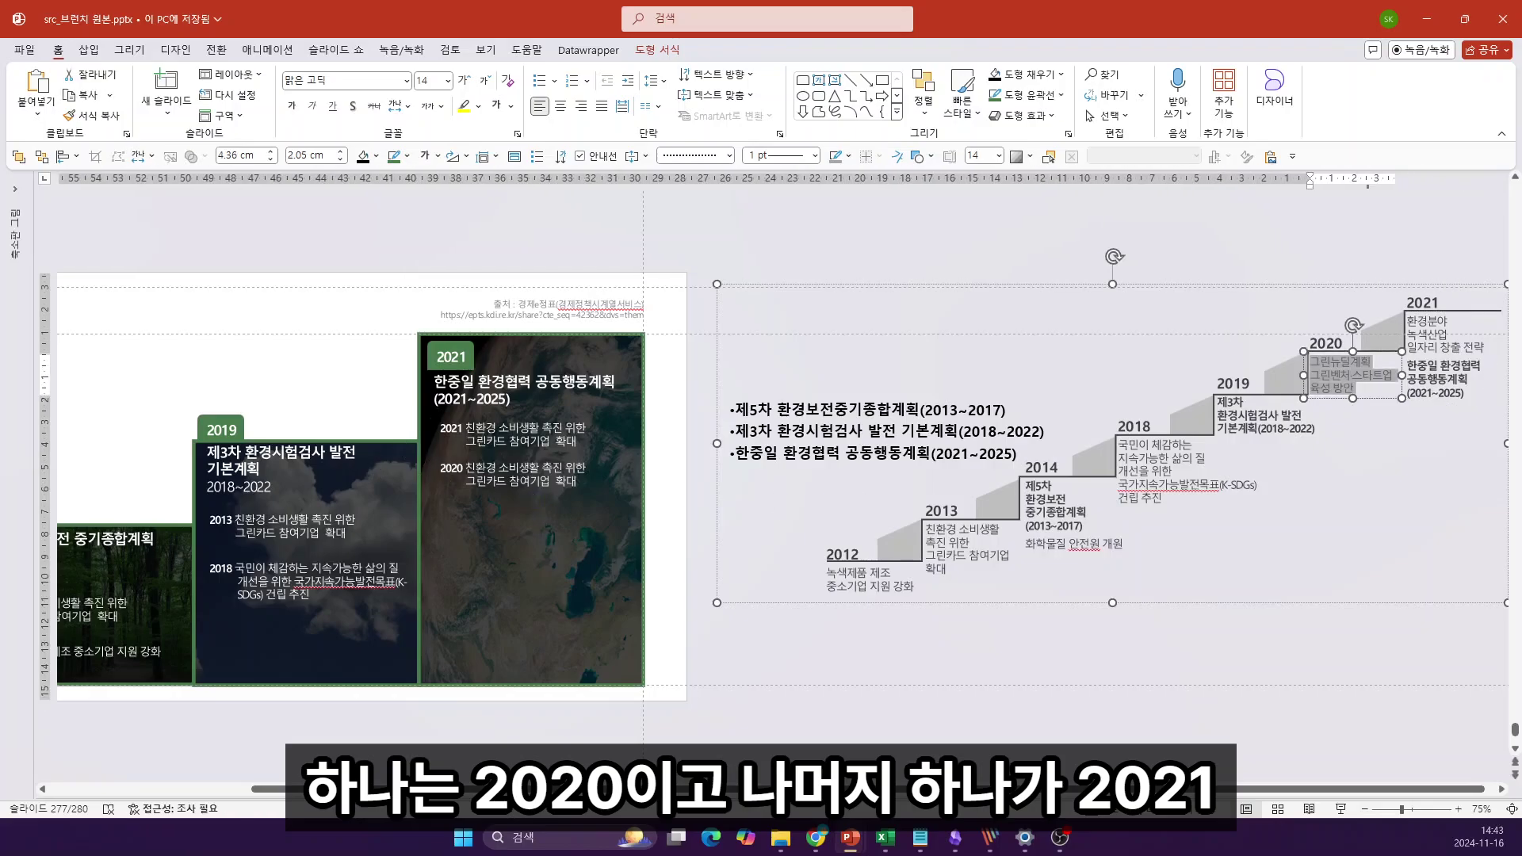
pyautogui.press('Escape')
pyautogui.press('Escape')
pyautogui.hotkey('ctrl', 'v')
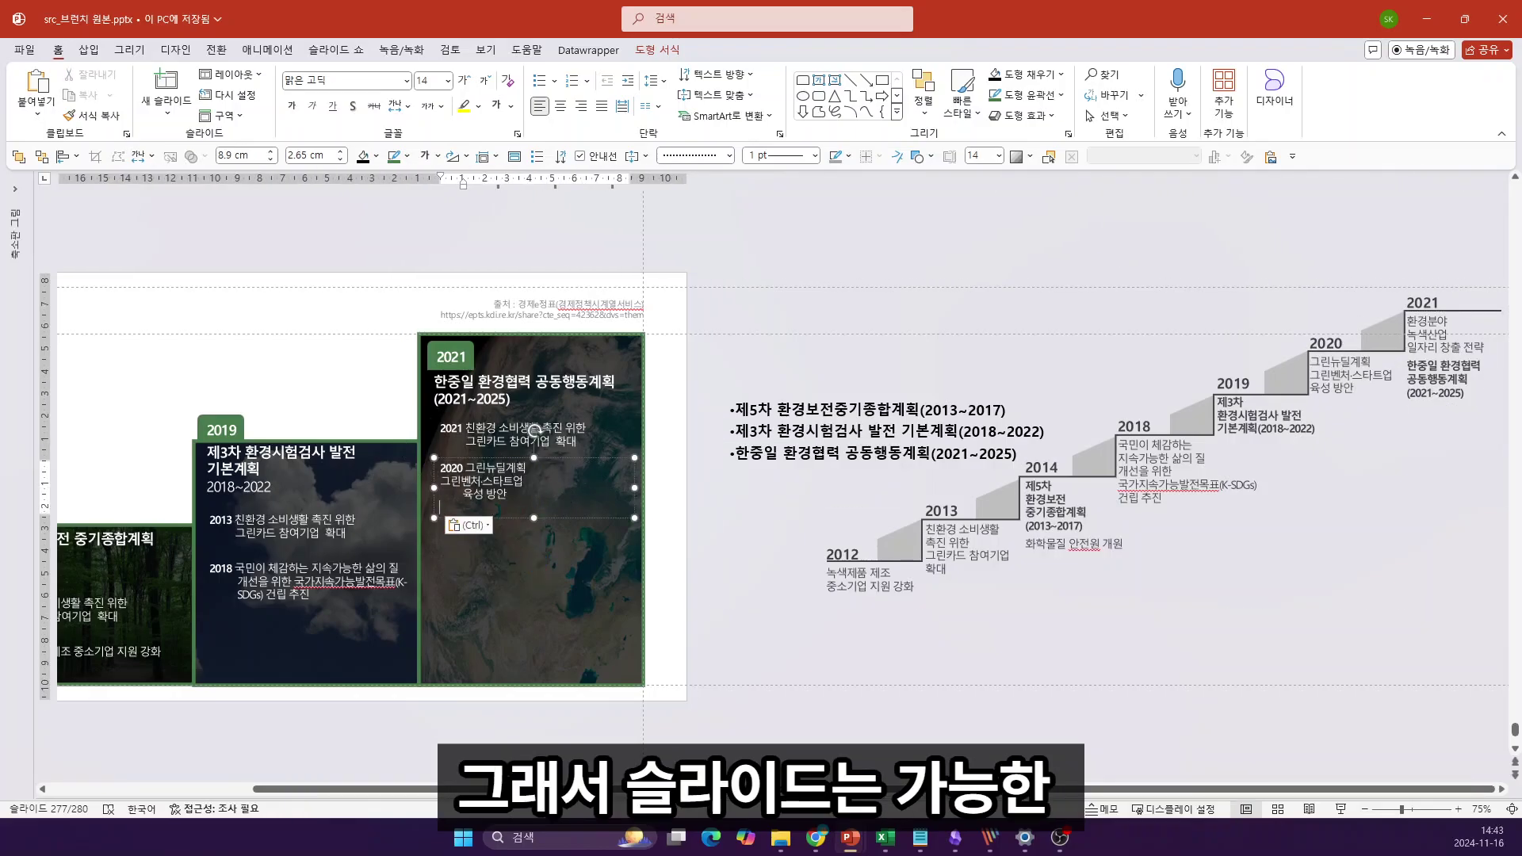
# Step: Join 그린벤처·스타트업 to the 2020 note's first line and remove the trailing empty line
pyautogui.click(530, 468)
pyautogui.press('Delete')
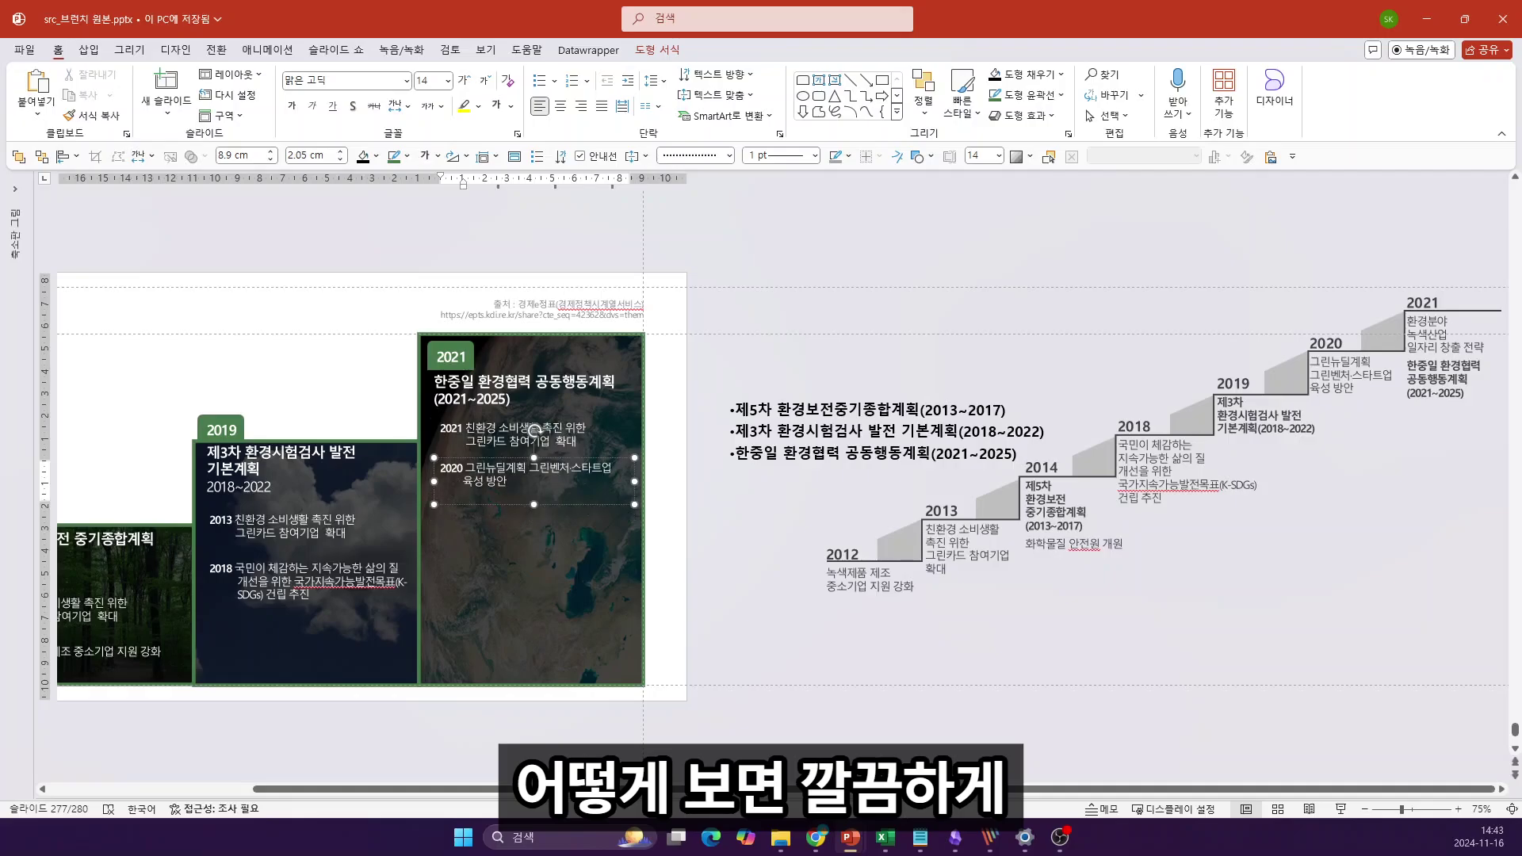
pyautogui.press('Delete')
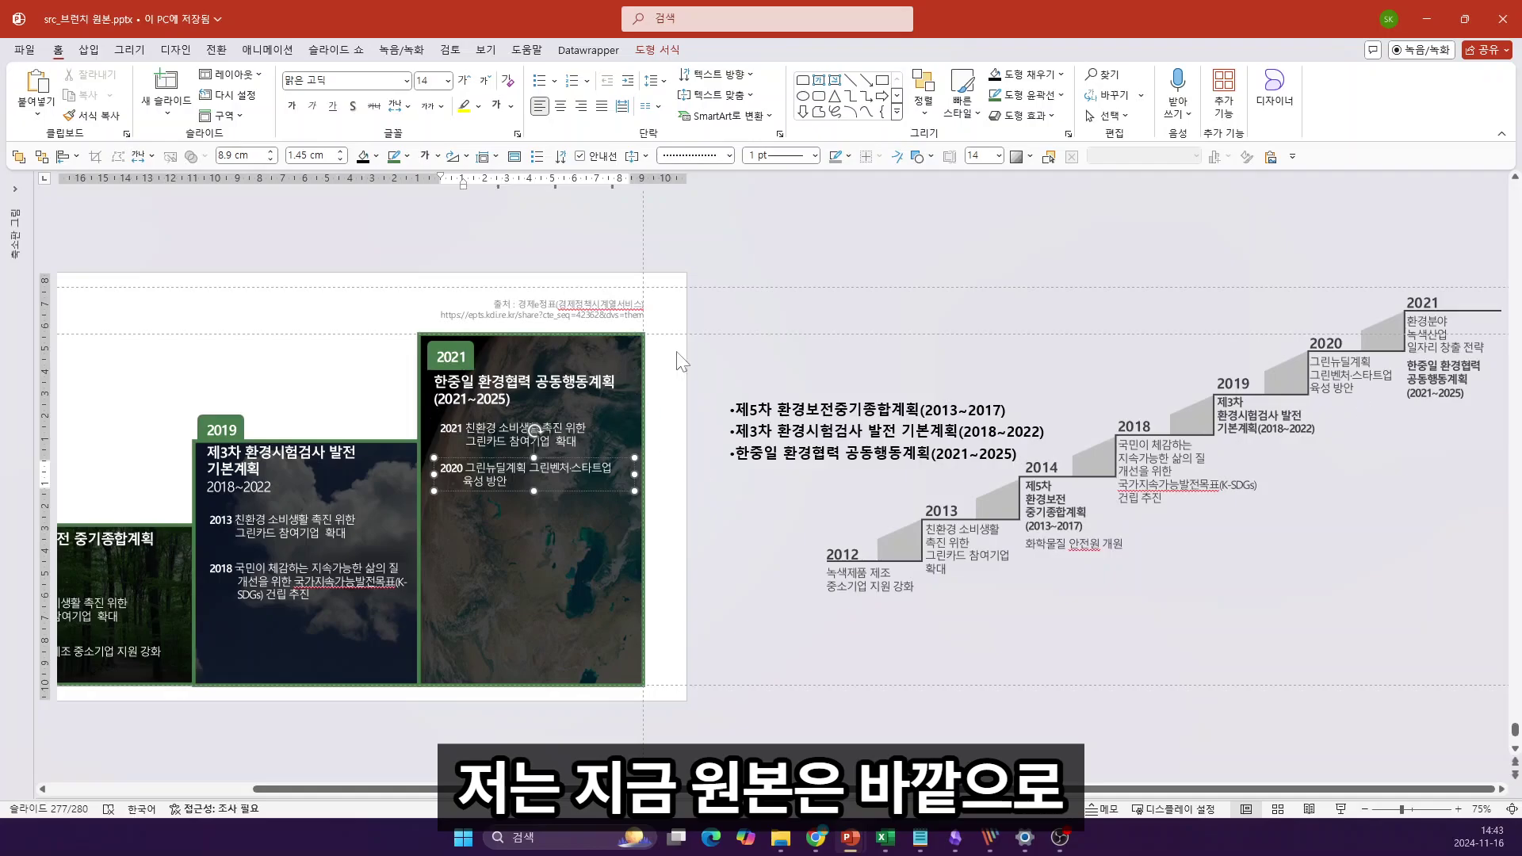
# Step: Open the original timeline's 2021 text, 환경분야 녹색산업 일자리 창출 전략, for editing
pyautogui.click(1451, 334)
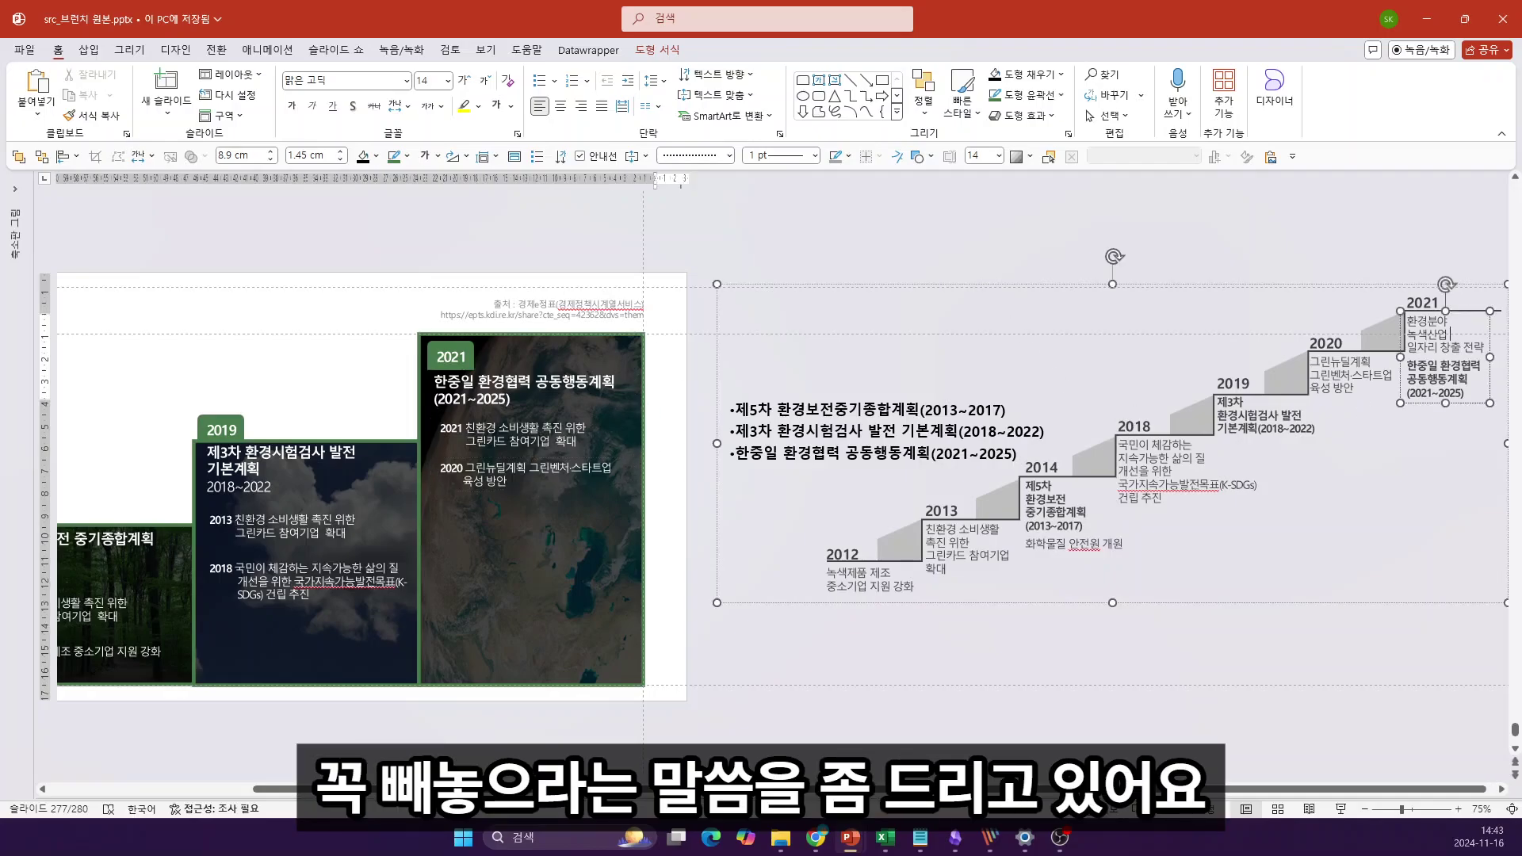